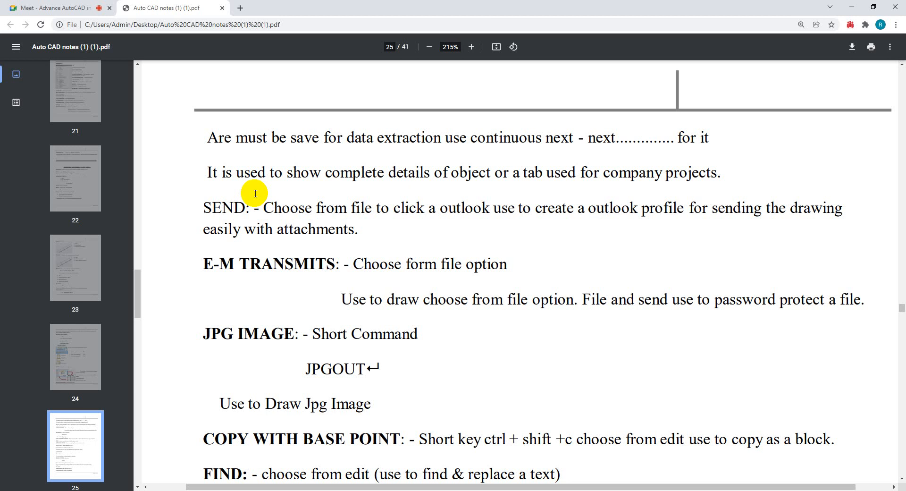
Switch from the browser to the open AutoCAD drawing, dismiss the notification and turn off the drawing grid
left_click(35, 8)
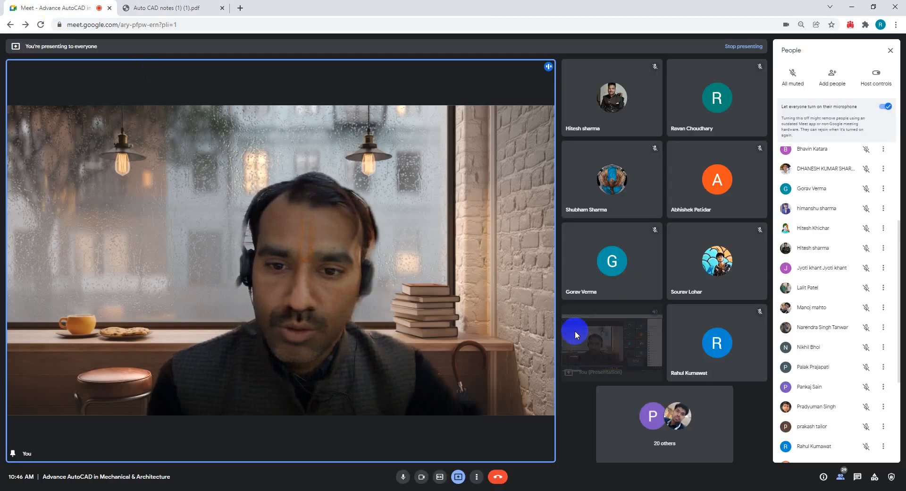
mouse_move(381, 490)
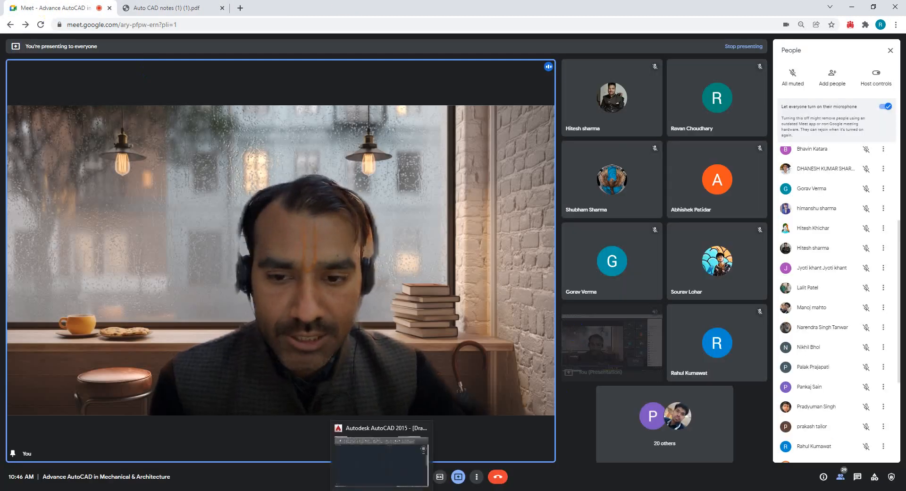
left_click(381, 453)
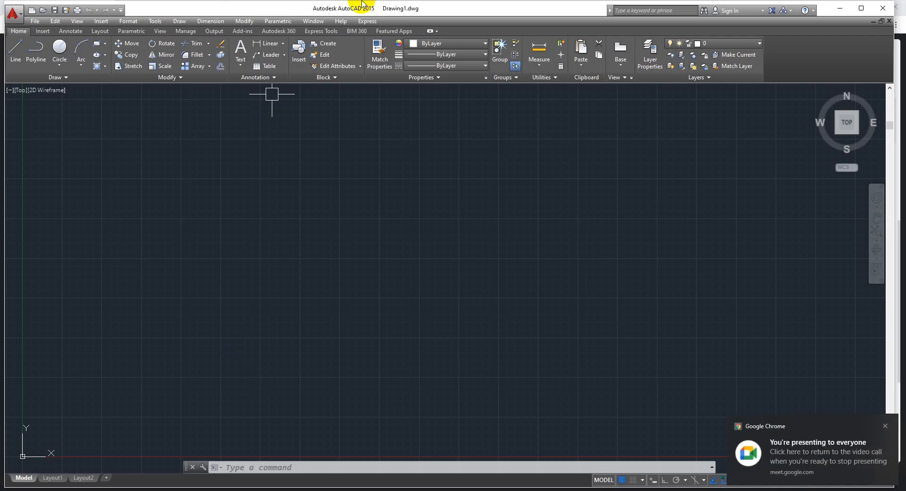
left_click(885, 425)
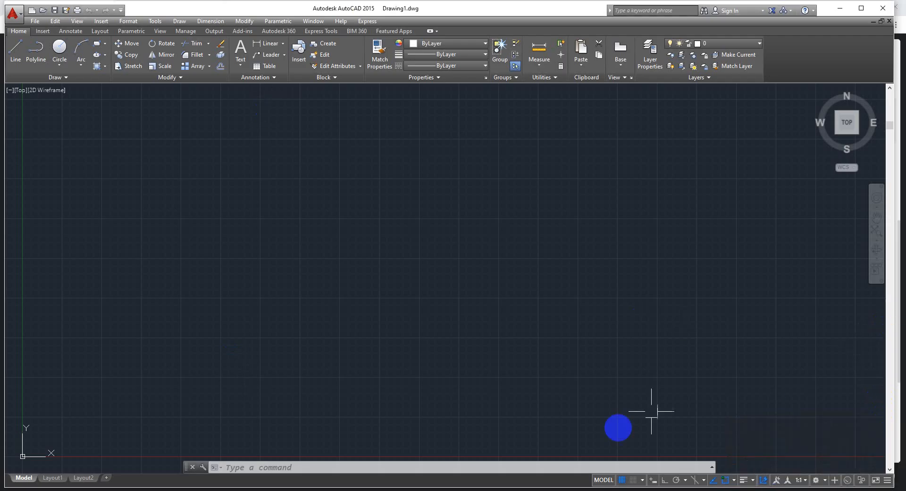
left_click(622, 480)
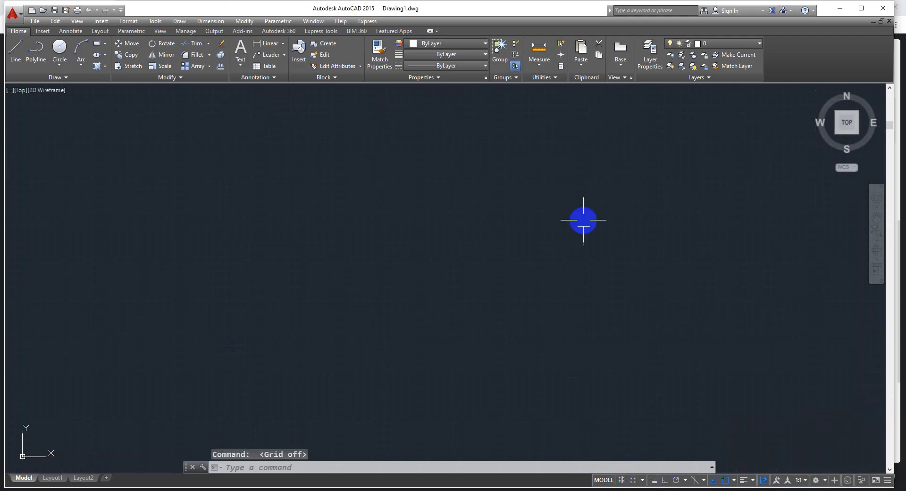
key("Escape")
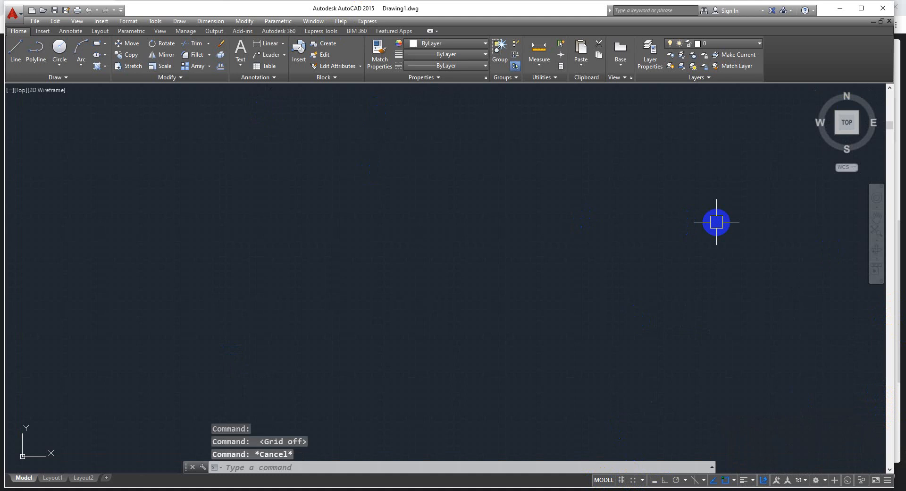
Set the model space limits from 0,0 to 210,297 and zoom to show all of the drawing area
type("l")
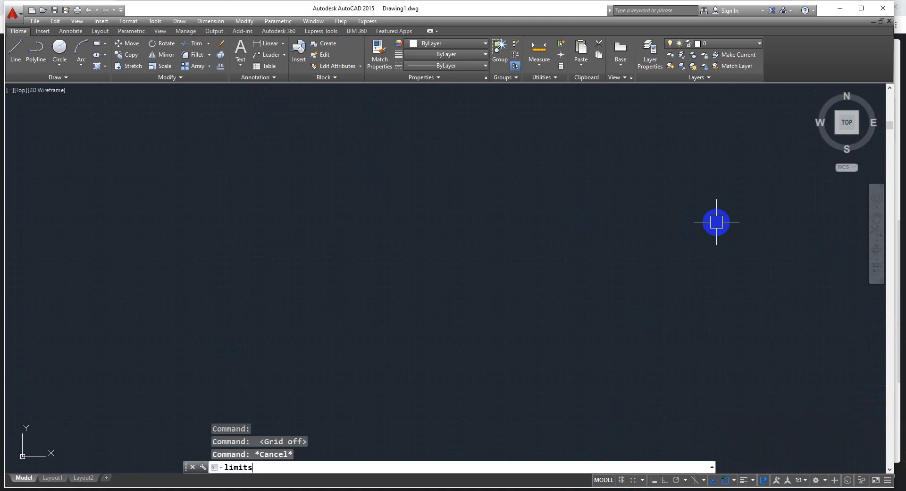
type("imits")
key("Return")
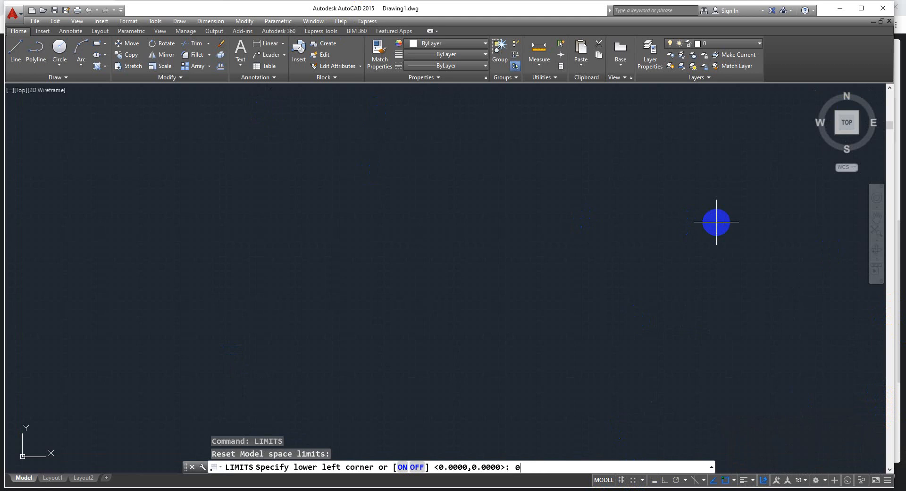
type("0,0")
key("Return")
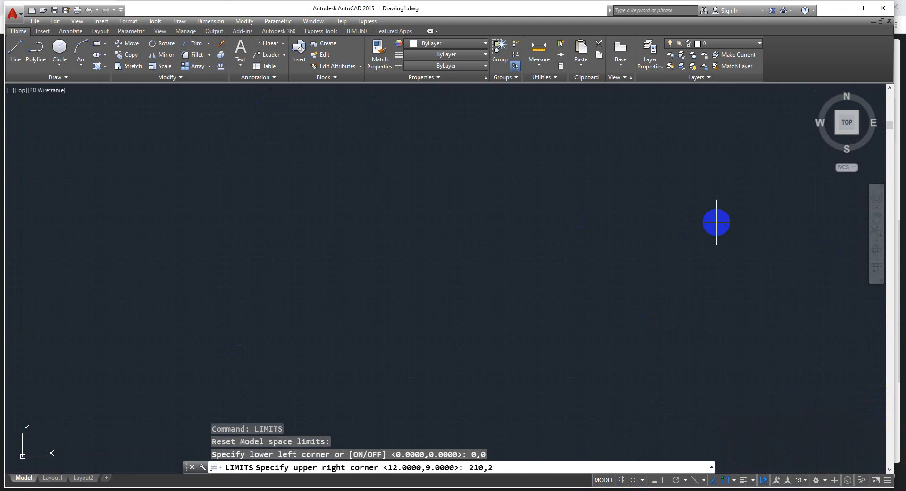
key("Return")
key("Escape")
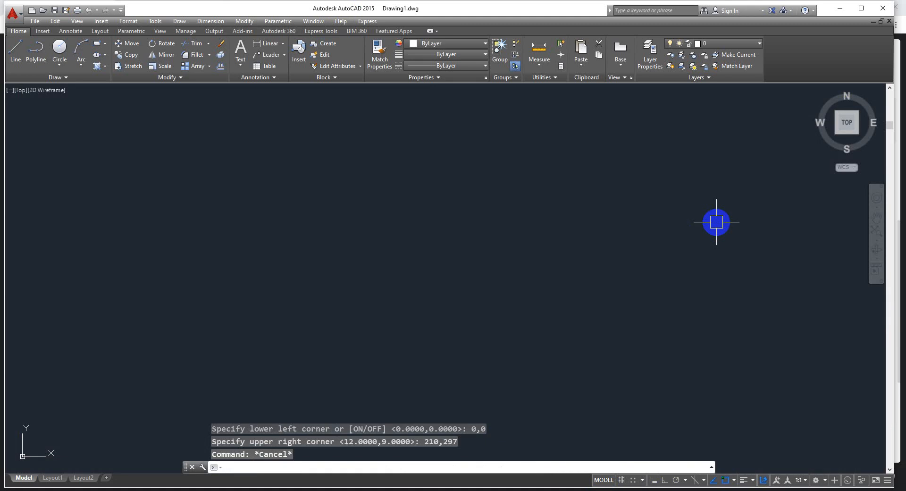
type("z")
key("Return")
type("a")
key("Return")
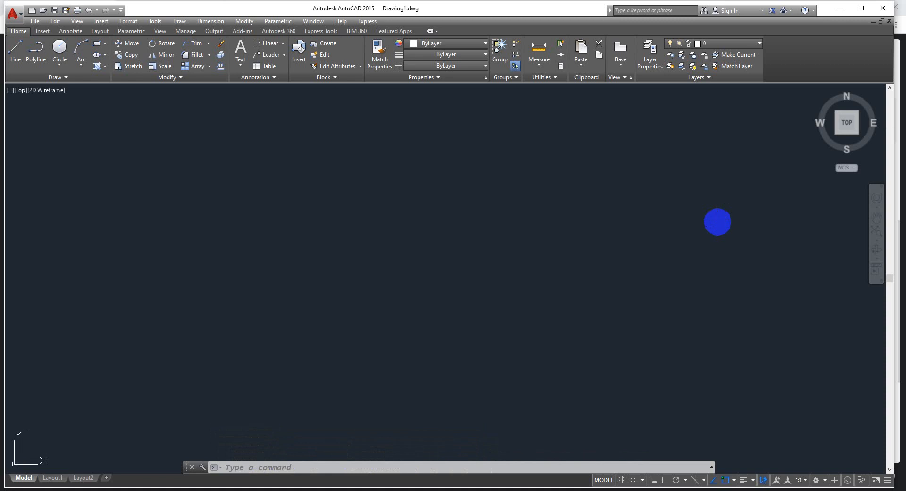
Draw twelve circles of varying small sizes freehand, scattered across the middle of the drawing area
type("c")
key("Return")
left_click(274, 299)
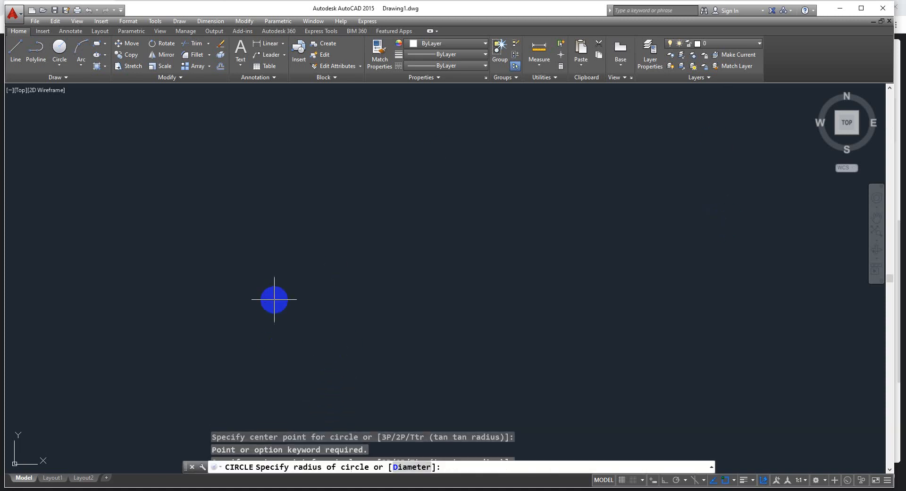
left_click(279, 291)
key("space")
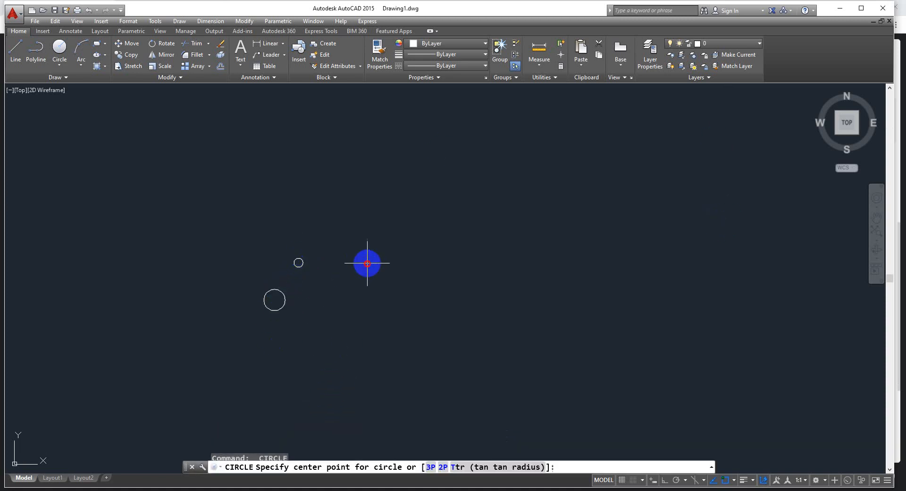
left_click(367, 263)
left_click(362, 249)
key("space")
left_click(333, 217)
left_click(334, 210)
key("space")
left_click(404, 240)
left_click(410, 229)
key("space")
left_click(481, 279)
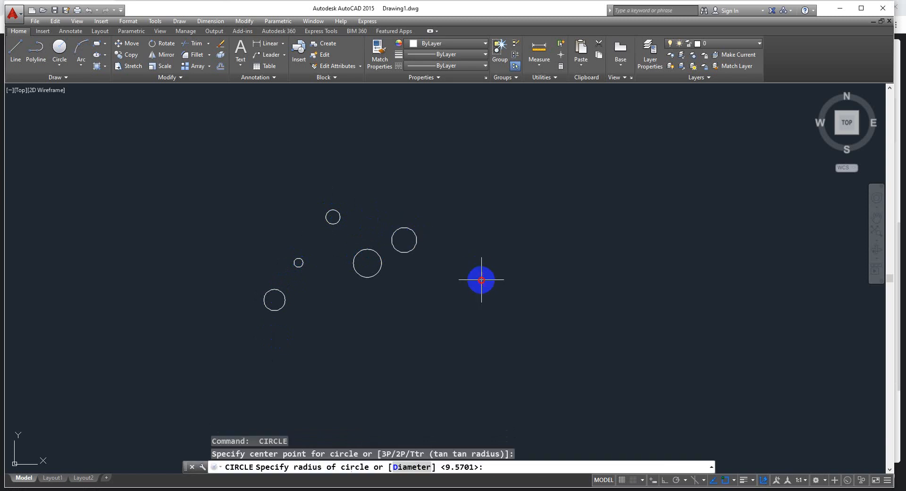
left_click(480, 270)
key("space")
left_click(476, 224)
left_click(472, 216)
key("space")
key("space")
left_click(541, 199)
left_click(548, 187)
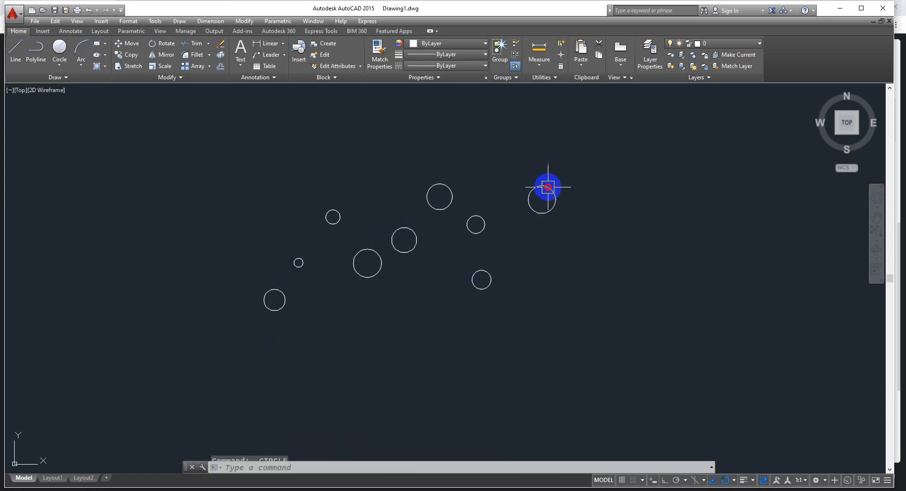
key("space")
left_click(577, 333)
left_click(585, 314)
key("space")
left_click(444, 348)
left_click(371, 347)
left_click(386, 347)
Copy all twelve circles twice, placing one set to the upper right and one to the lower right of the originals
key("space")
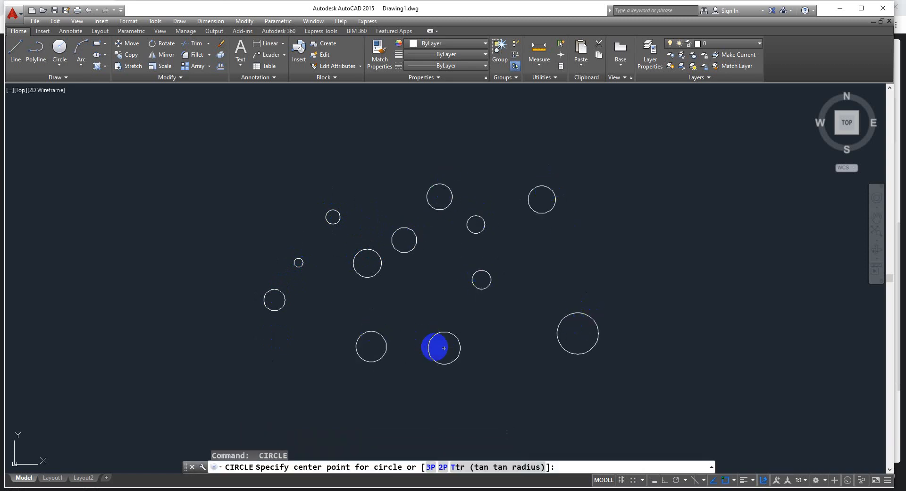
key("Escape")
type("co")
key("space")
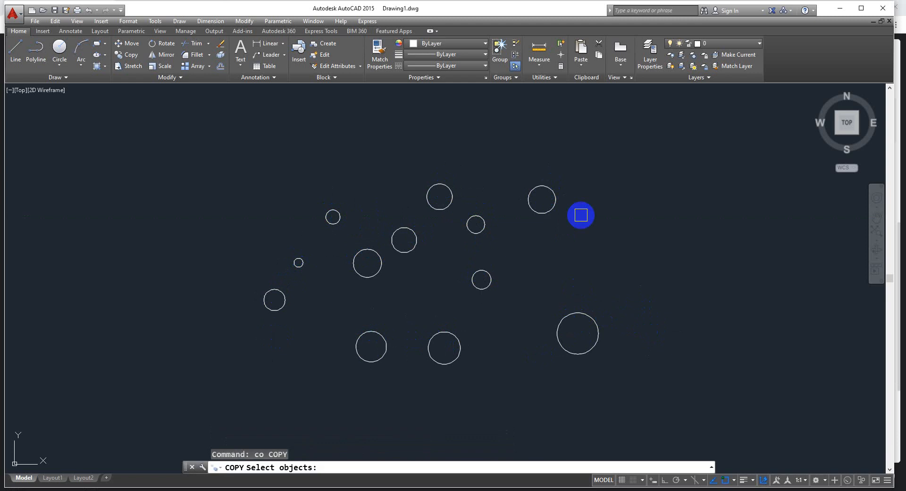
left_click(621, 142)
left_click(255, 401)
key("space")
left_click(371, 347)
left_click(646, 251)
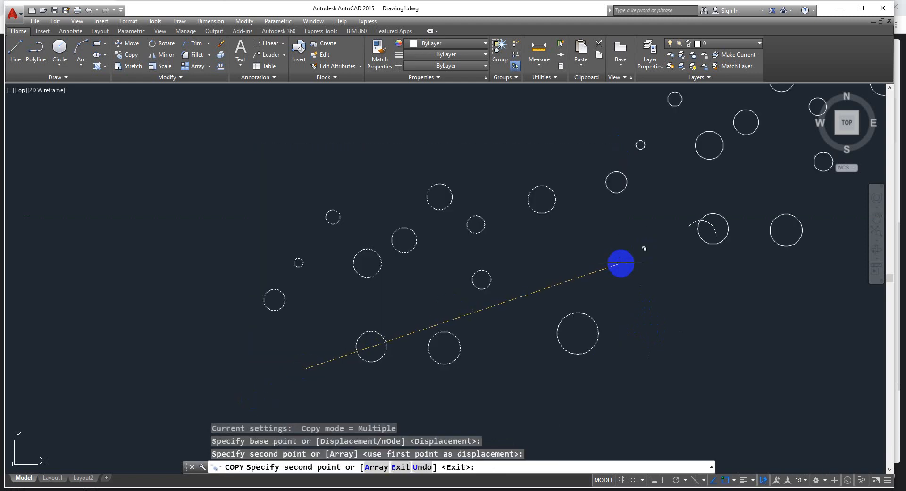
left_click(452, 405)
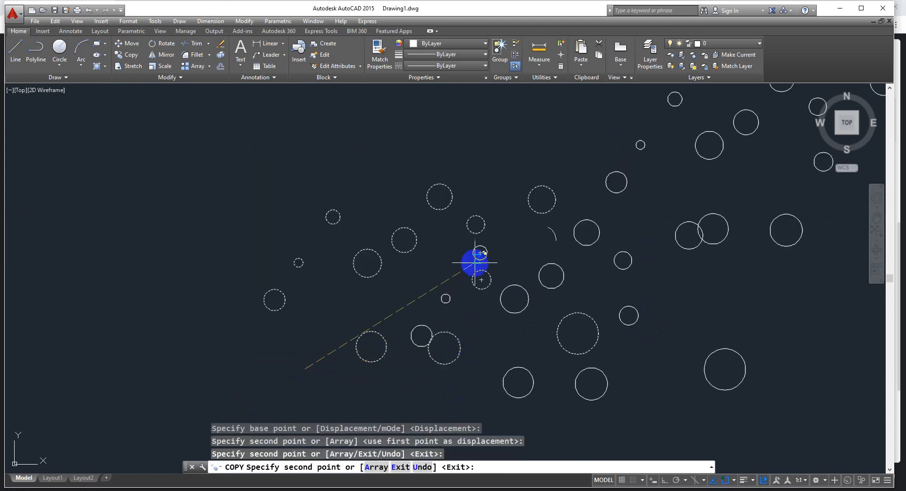
scroll(411, 172, "down", 3)
key("Escape")
scroll(542, 240, "up", 2)
middle_click_drag(564, 243, 528, 361)
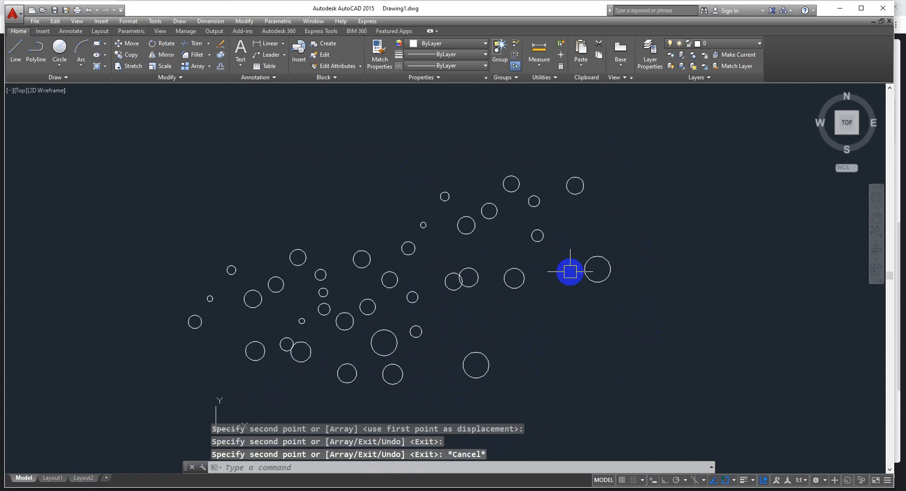
scroll(580, 264, "down", 3)
left_click(616, 198)
left_click(422, 358)
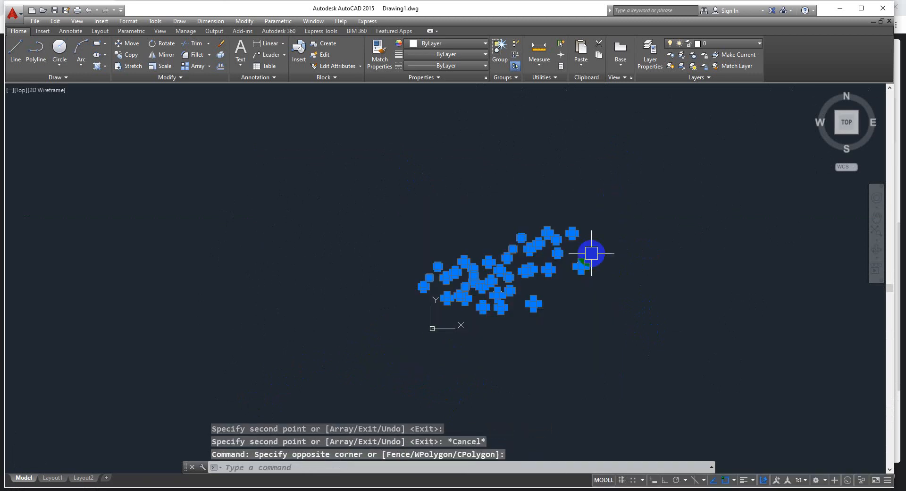
scroll(587, 253, "up", 3)
key("Escape")
Change the colour of the four rightmost circles to red
left_click(590, 179)
left_click(504, 354)
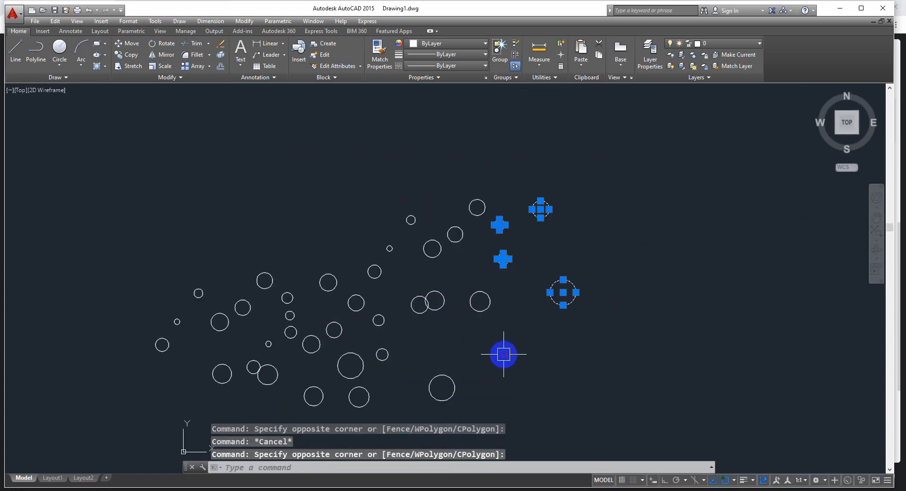
left_click(428, 44)
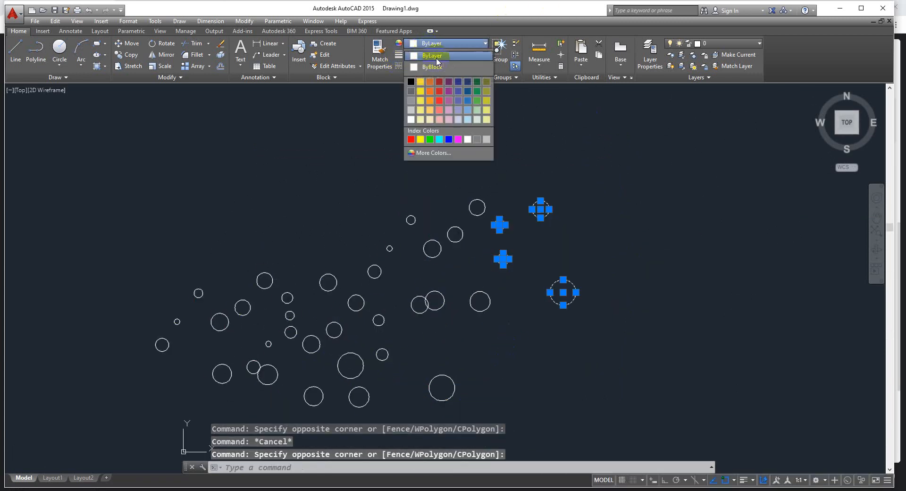
left_click(435, 91)
key("Escape")
Change the colour of the four upper circles beside the red ones to Yellow
left_click(482, 175)
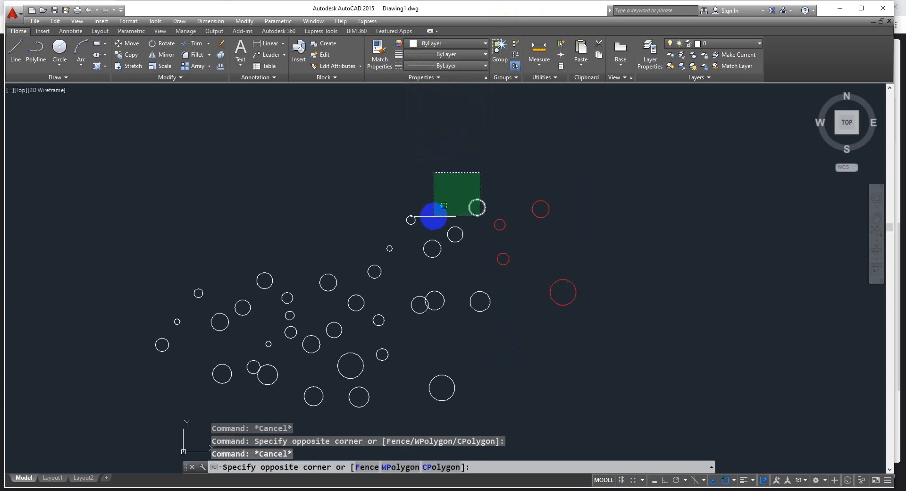
left_click(406, 251)
left_click(436, 50)
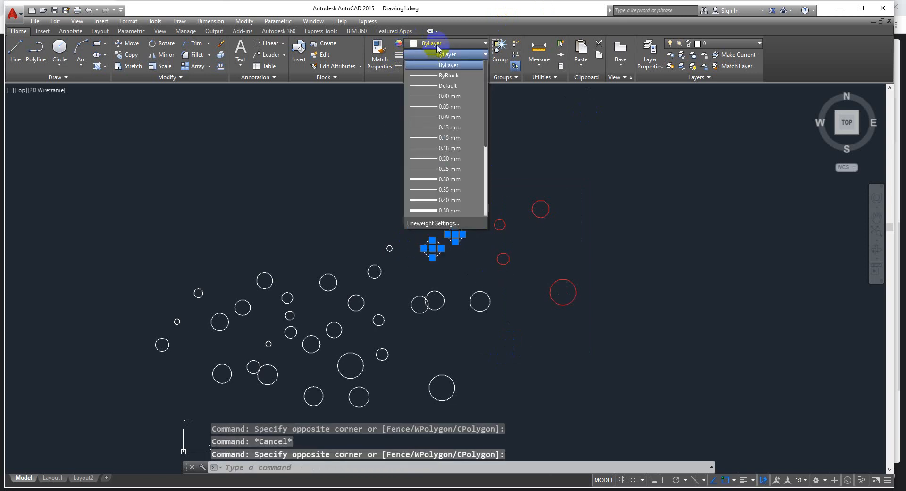
left_click(438, 46)
left_click(441, 45)
left_click(421, 143)
key("Escape")
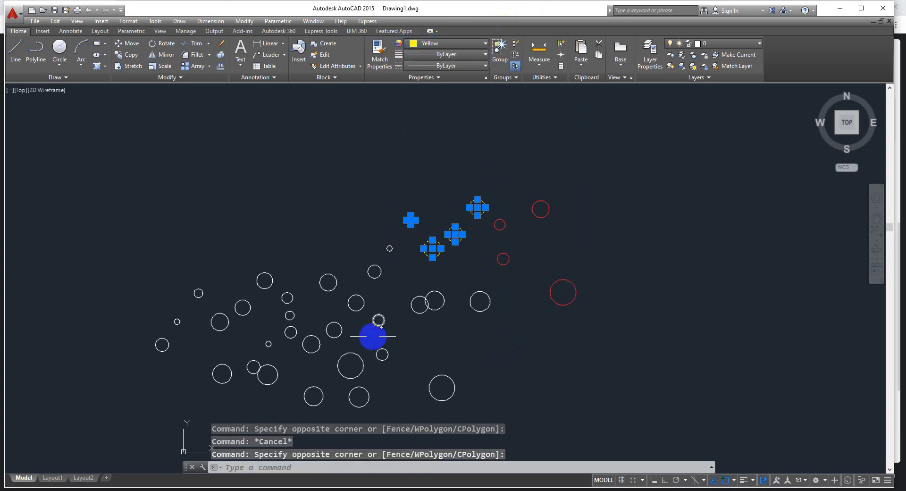
key("Escape")
Change the colour of the six circles in the middle of the group to green
left_click(399, 273)
left_click(312, 338)
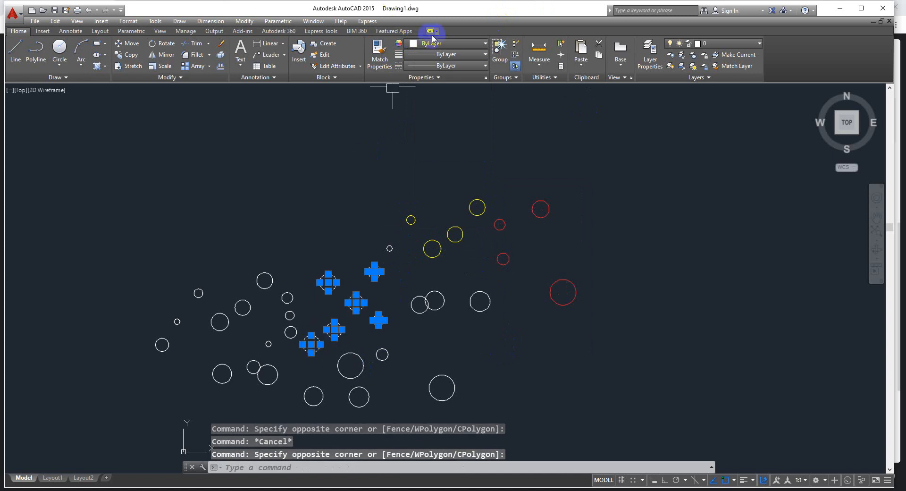
left_click(446, 42)
left_click(430, 139)
key("Escape")
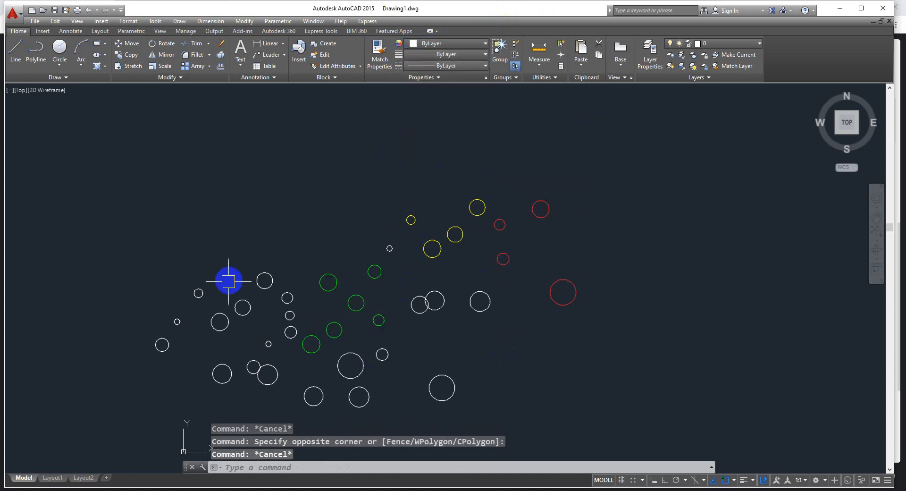
Change the colour of the ten circles at the far left of the group to Blue
left_click(269, 229)
left_click(154, 376)
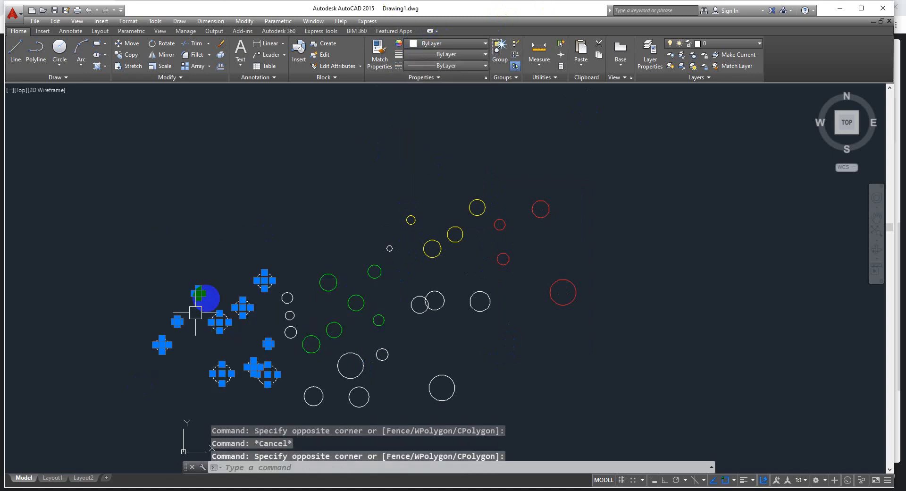
left_click(445, 43)
left_click(446, 140)
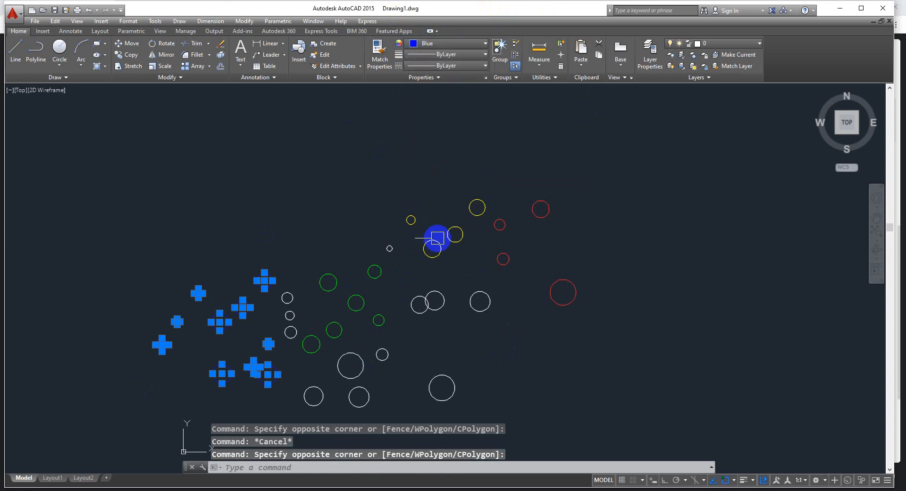
key("Escape")
Change the colour of the five circles along the bottom of the group to magenta
left_click(461, 352)
left_click(320, 410)
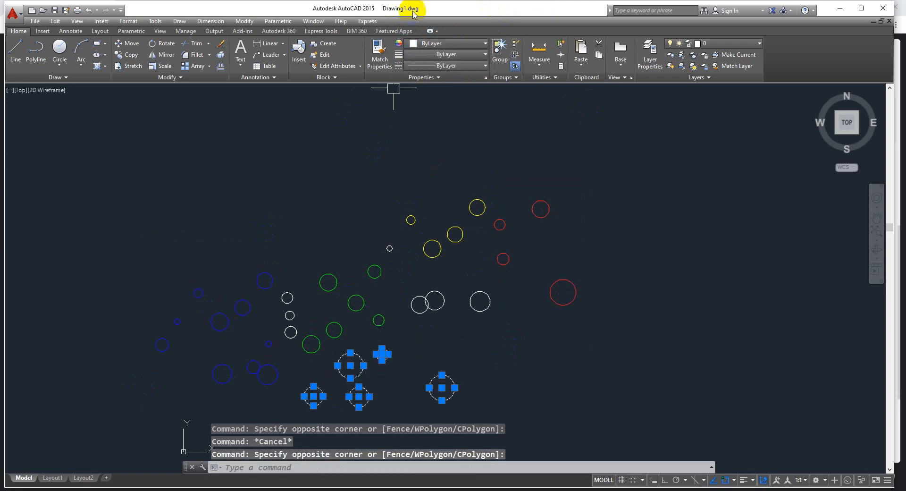
left_click(445, 43)
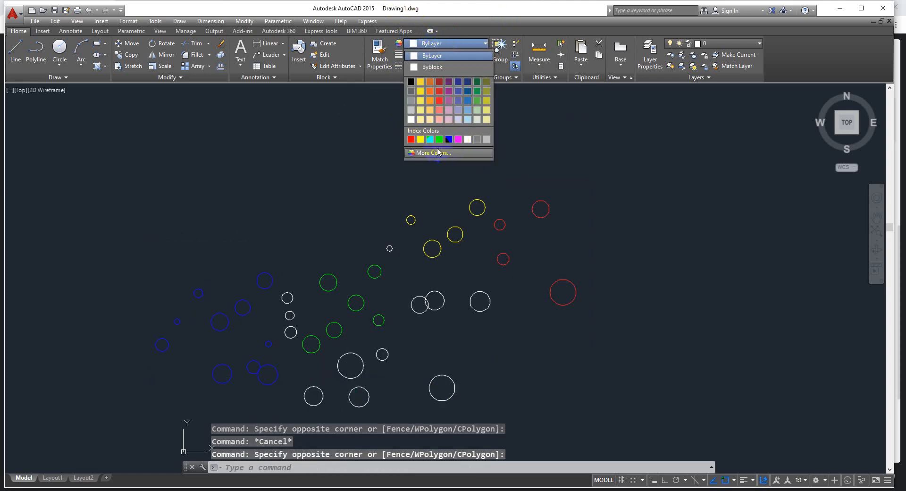
left_click(458, 139)
key("Escape")
Copy the whole group of coloured circles several times to scattered, overlapping positions around the original group
scroll(572, 189, "down", 2)
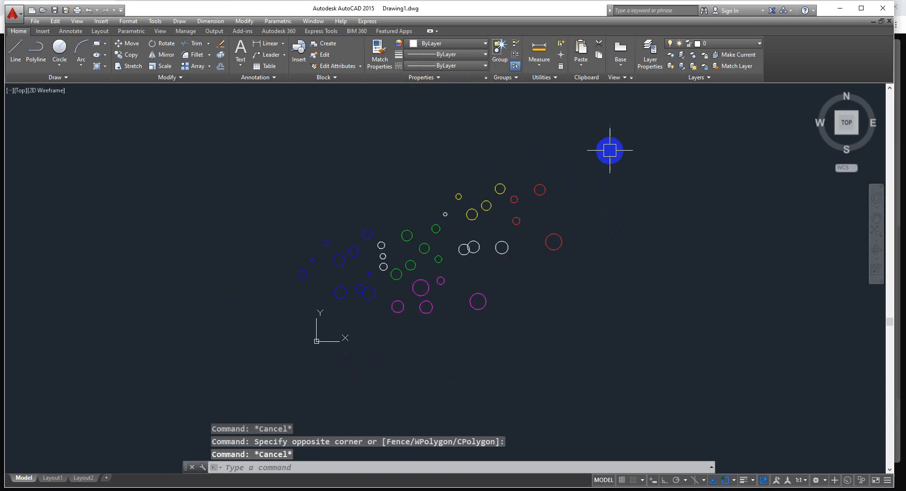
left_click(609, 150)
left_click(214, 370)
type("c")
key("Return")
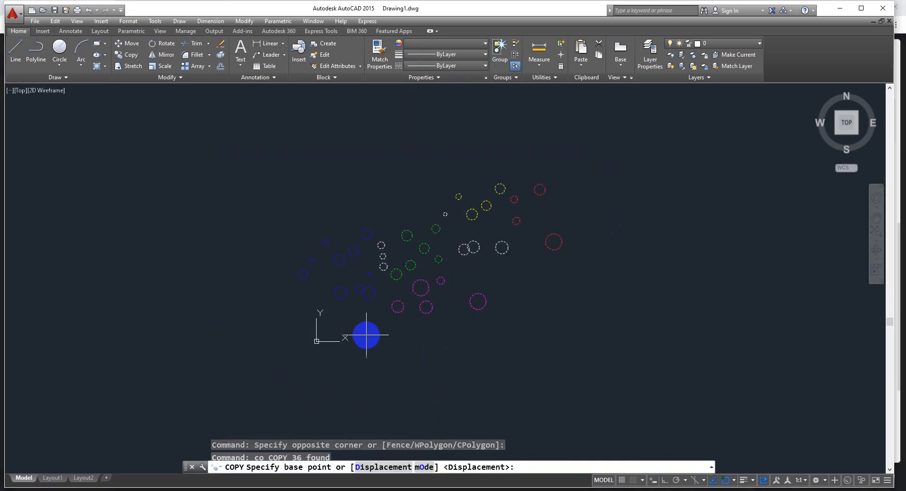
left_click(397, 291)
left_click(629, 246)
left_click(459, 386)
left_click(314, 235)
left_click(450, 173)
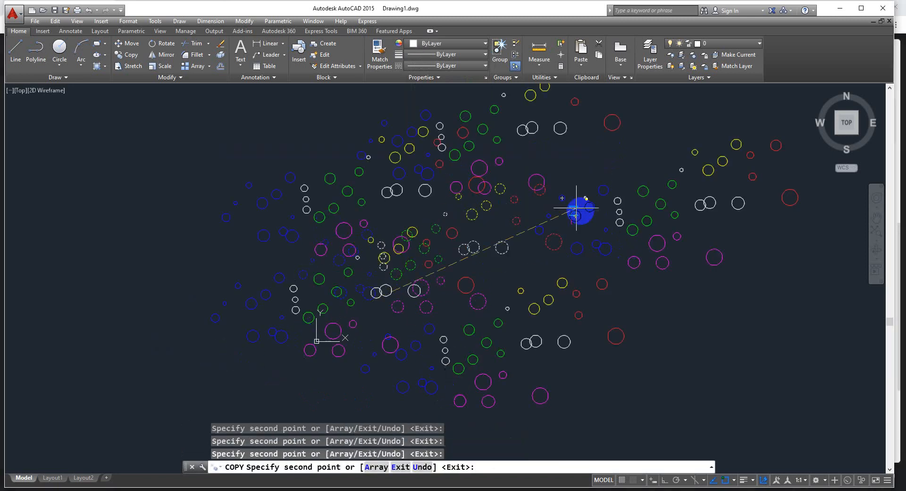
left_click(588, 223)
left_click(588, 262)
key("Escape")
Copy the entire enlarged set of circles eleven more times around the drawing to form a dense, overlapping cloud of circles
type("z")
key("Return")
type("a")
key("Return")
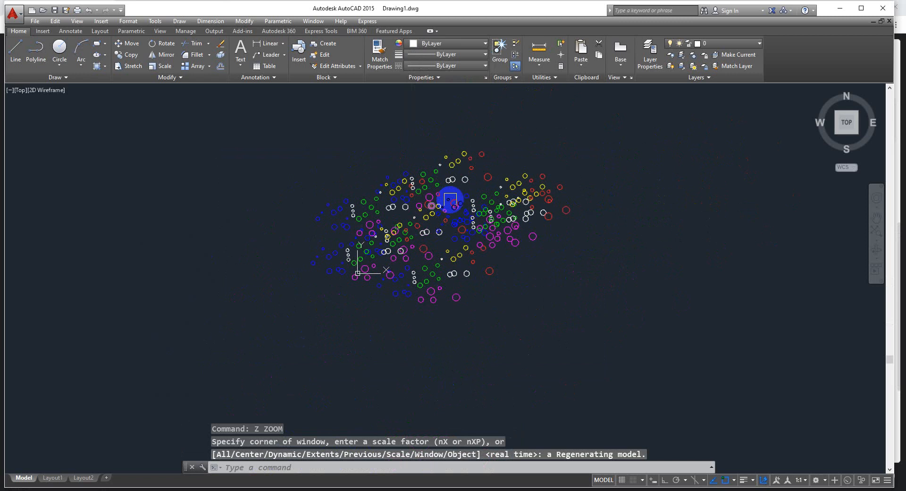
left_click(589, 123)
left_click(274, 364)
type("co")
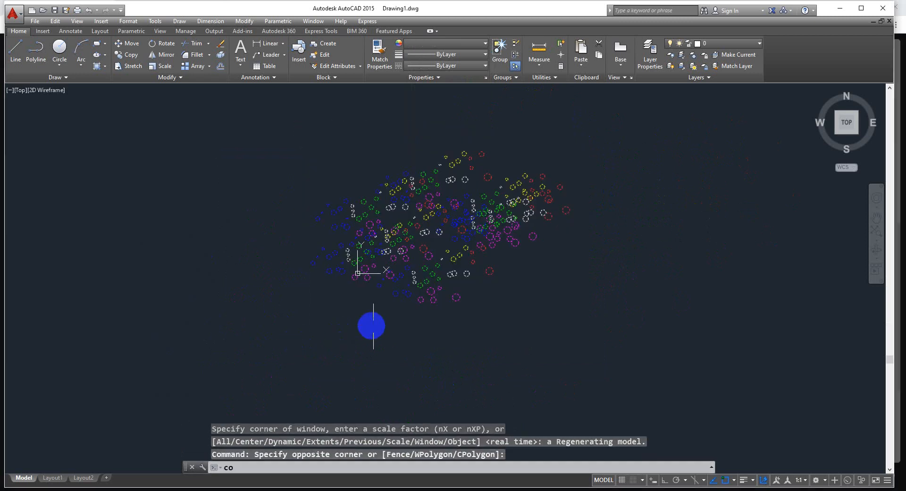
key("Return")
left_click(368, 255)
left_click(467, 301)
left_click(439, 379)
left_click(232, 336)
left_click(229, 321)
left_click(241, 235)
left_click(370, 202)
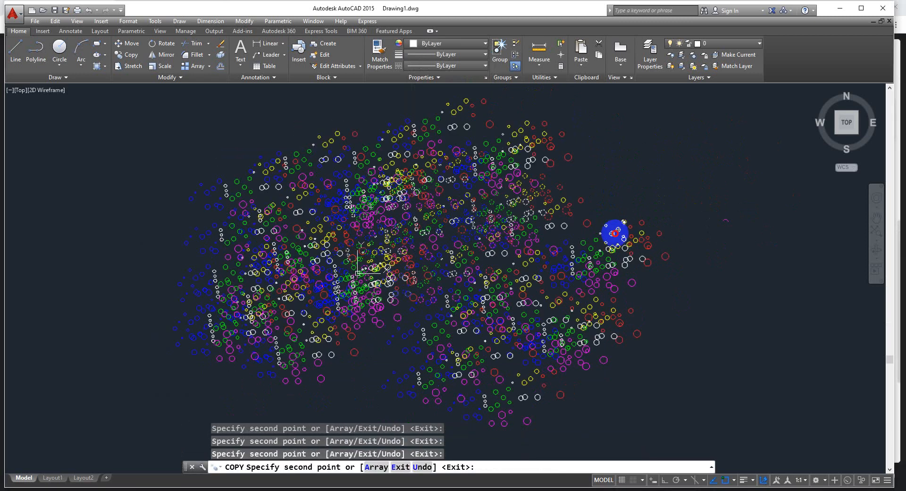
left_click(614, 234)
left_click(418, 342)
left_click(378, 278)
left_click(456, 218)
left_click(510, 207)
key("Escape")
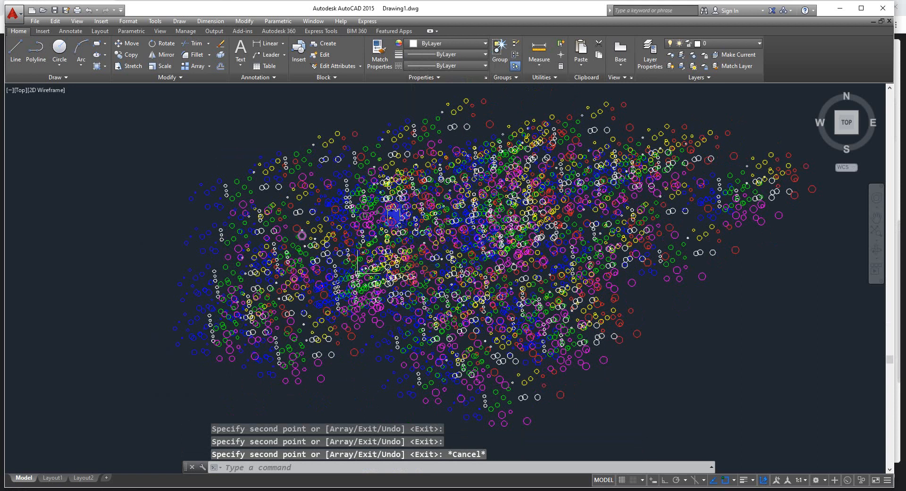
Select every circle in the drawing and move them all to the right, clear of the coordinate origin
type("z")
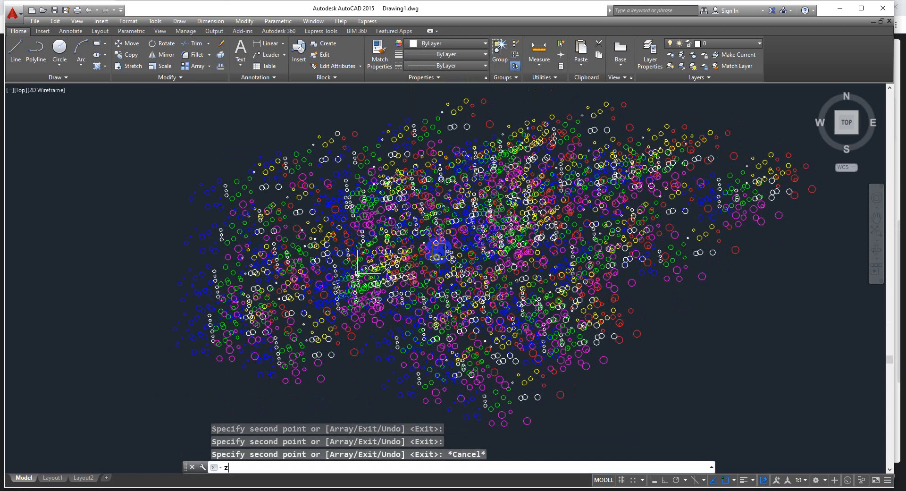
key("Return")
type("a")
key("Return")
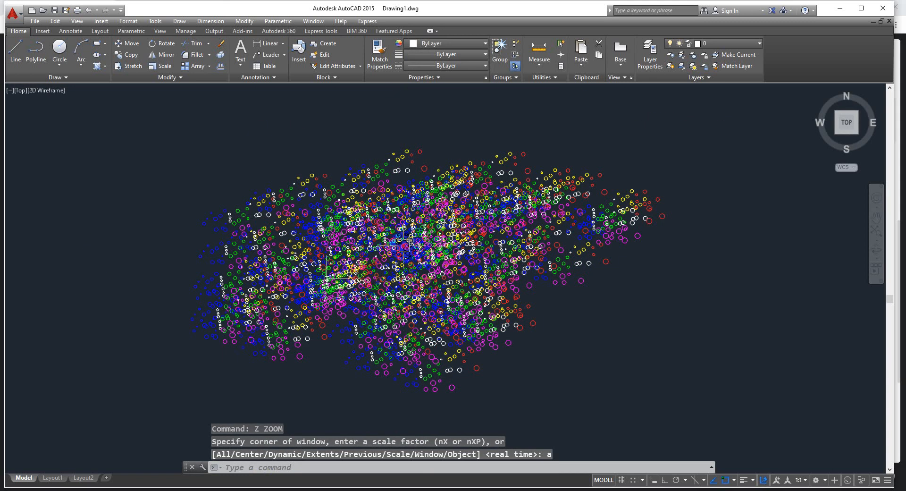
mouse_move(352, 256)
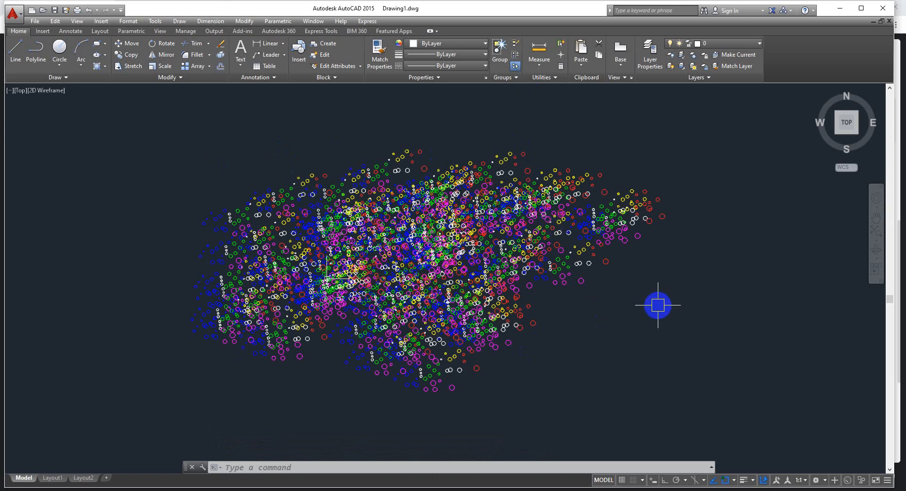
type("m")
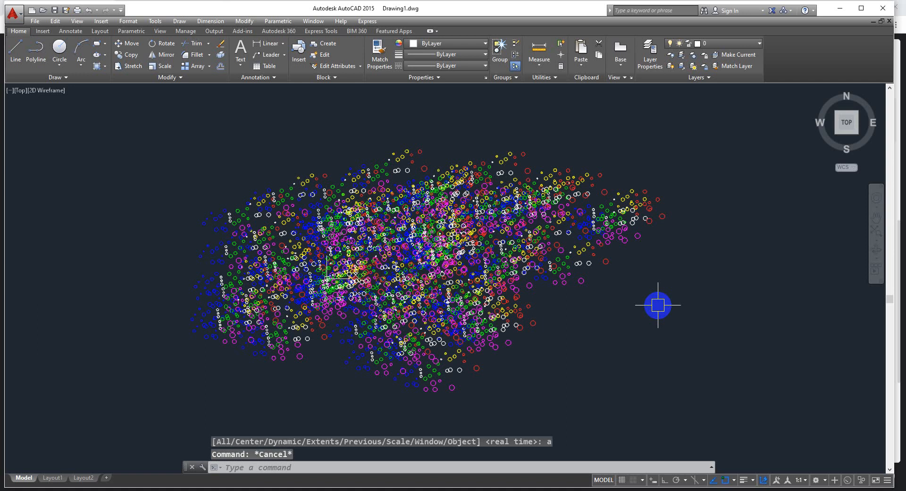
key("Return")
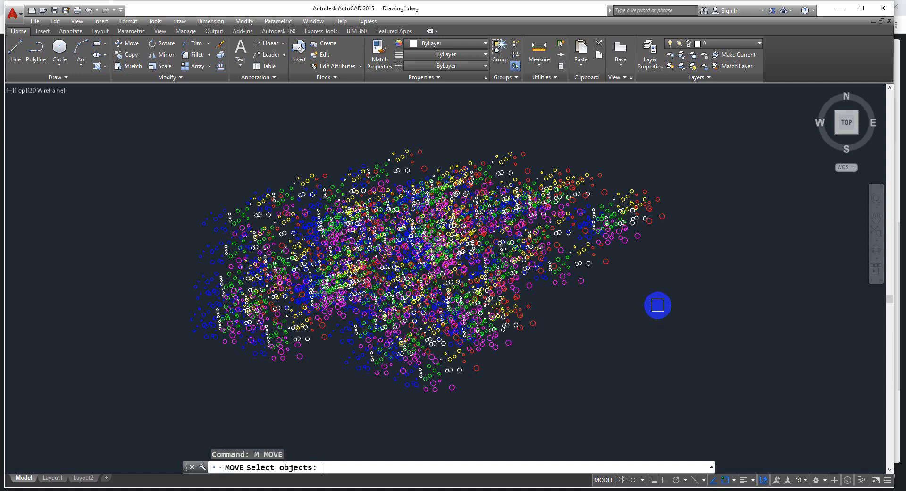
key("ctrl+a")
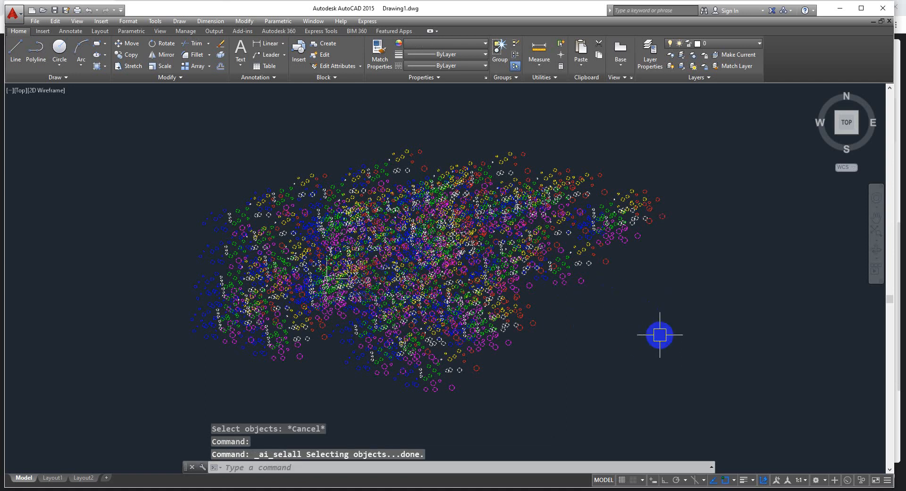
type("m")
key("Return")
left_click(337, 387)
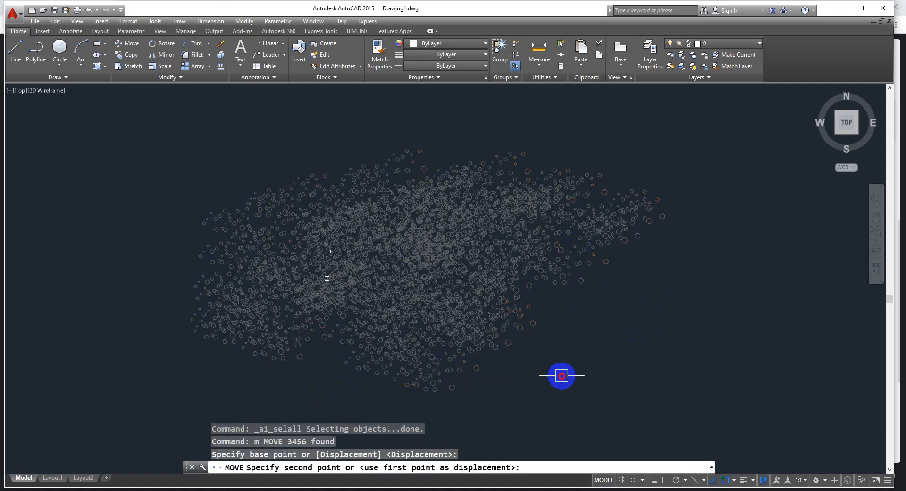
left_click(579, 372)
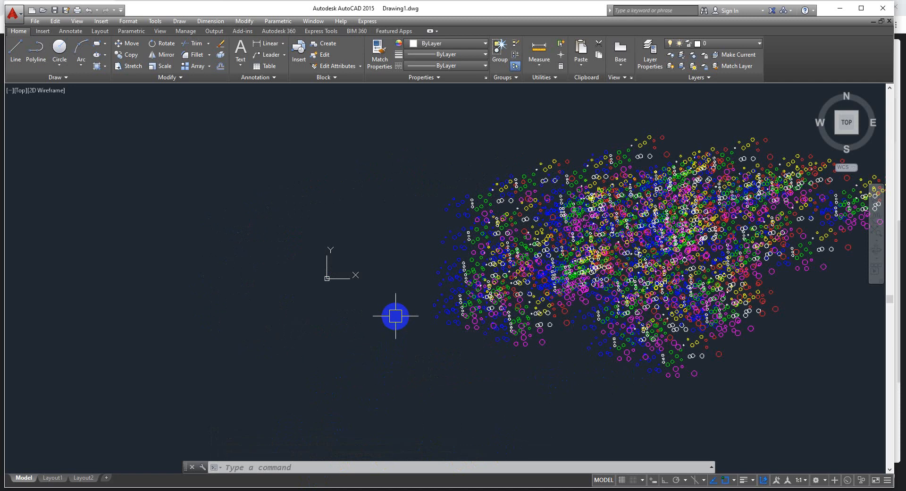
Erase all the circles in the drawing and undo the erasure
scroll(319, 245, "down", 2)
middle_click_drag(548, 299, 317, 309)
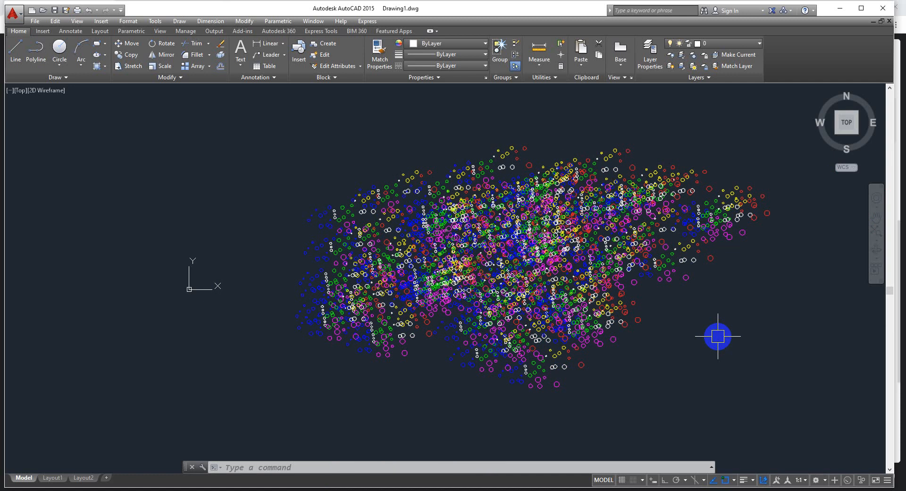
key("ctrl+a")
key("Delete")
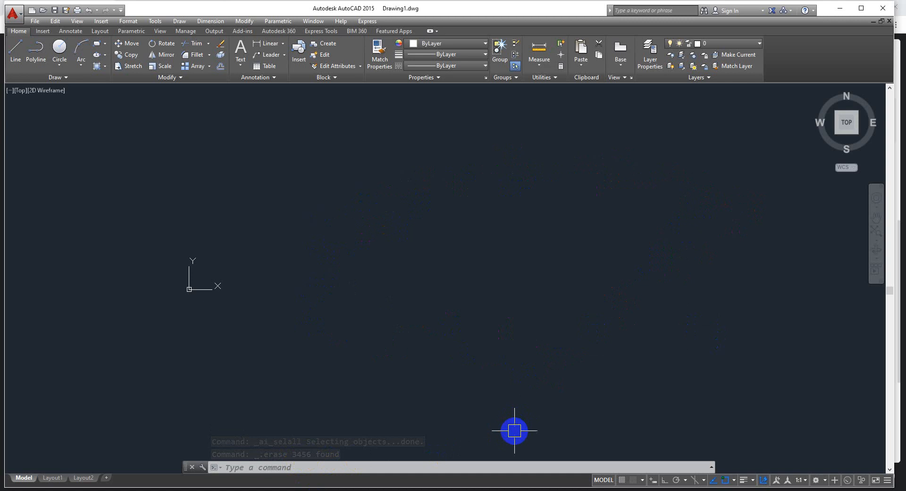
key("ctrl+z")
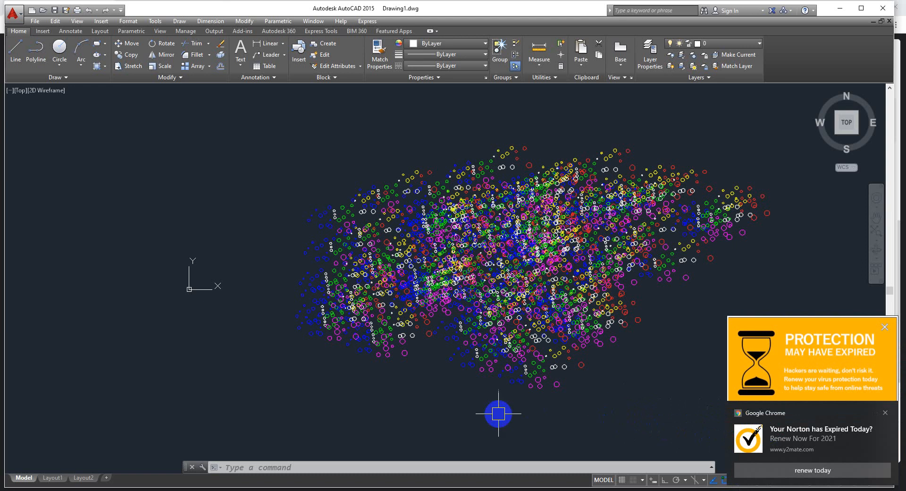
Use Quick Select on the entire drawing with object type Circle and operator Select All to select all circles
type("q")
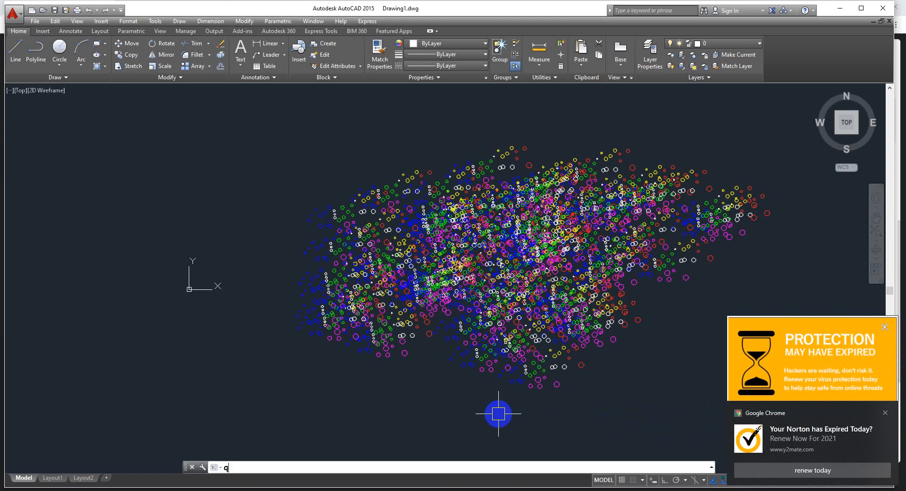
type("sel")
key("Return")
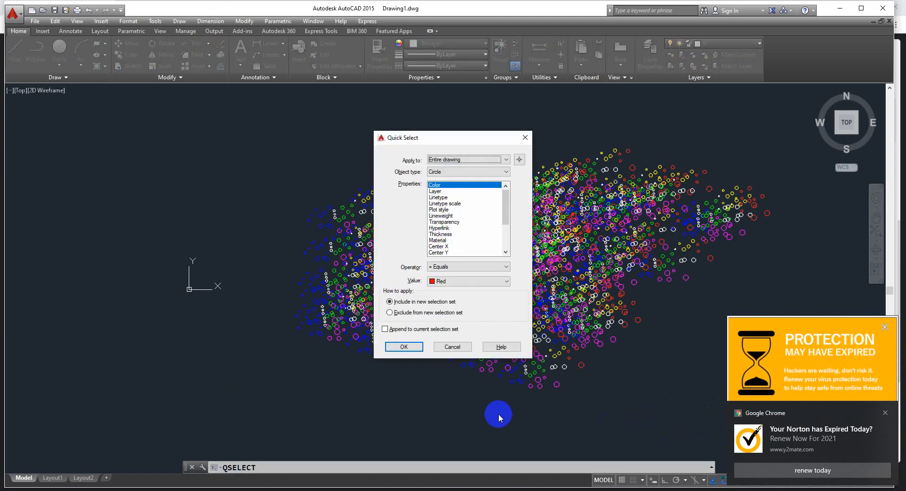
left_click_drag(444, 138, 422, 99)
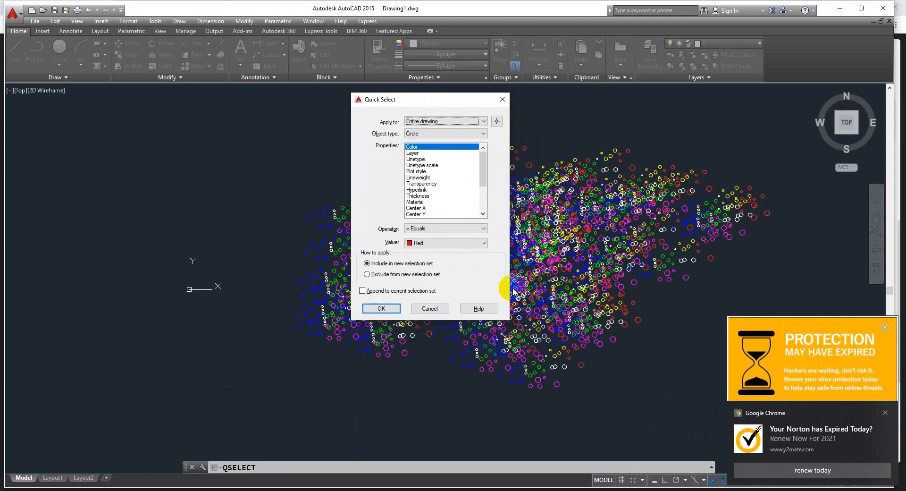
left_click_drag(507, 319, 668, 424)
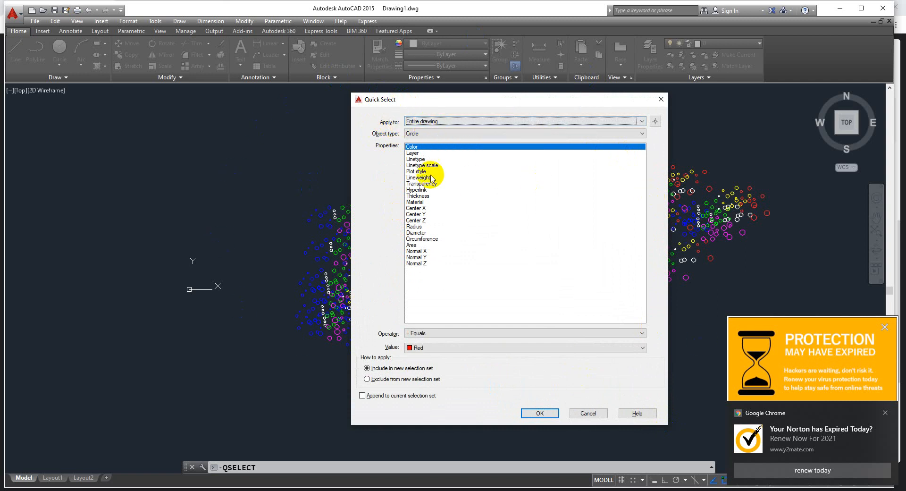
left_click(430, 135)
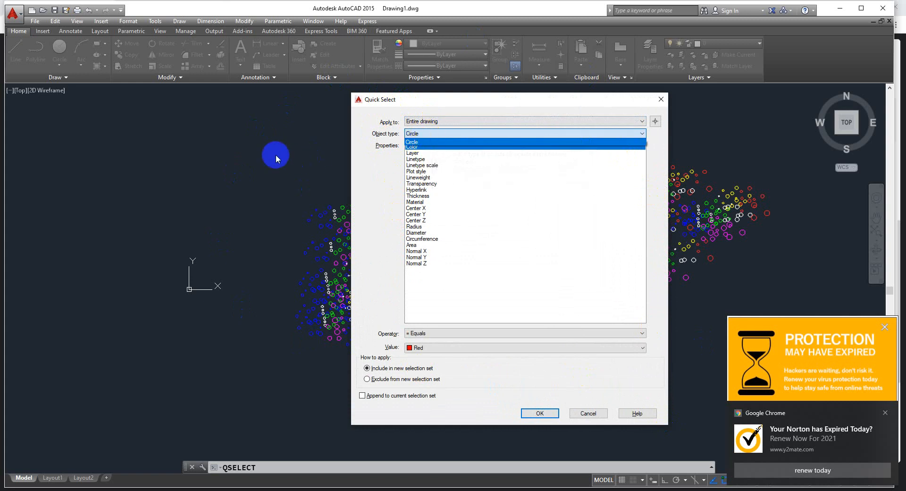
left_click(276, 159)
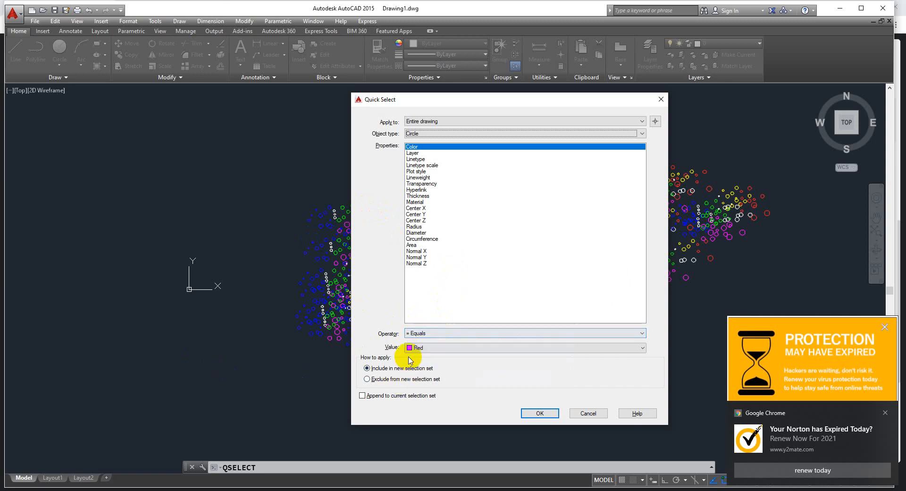
left_click(430, 333)
left_click(426, 367)
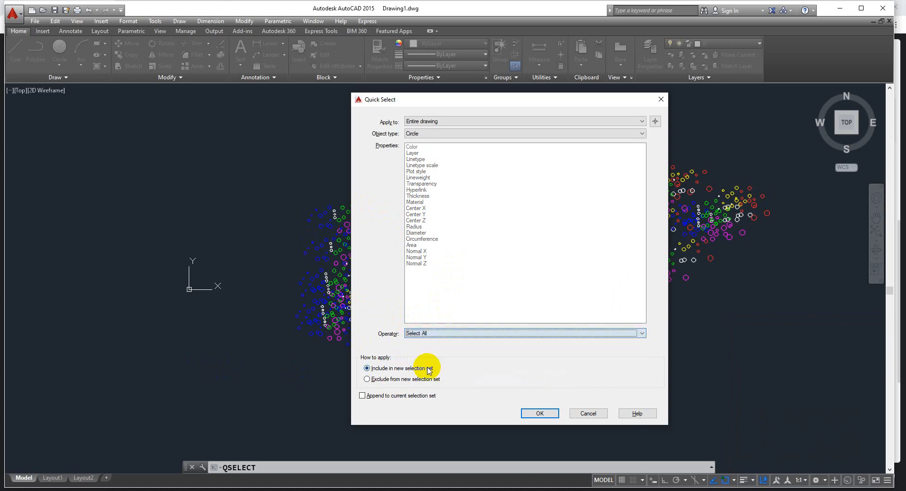
left_click(540, 413)
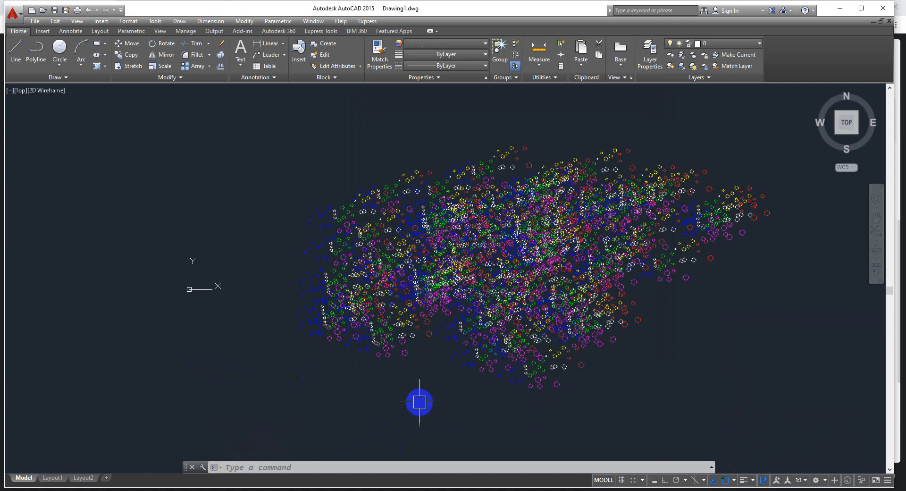
Move the selected circles to the left so the cloud overlaps the coordinate origin, and clear the selection
type("m")
key("space")
left_click(445, 367)
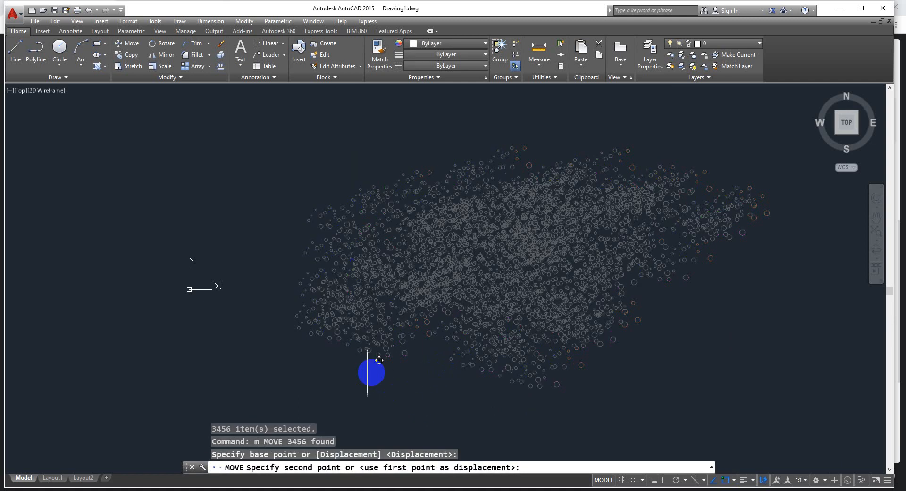
left_click(259, 367)
key("Escape")
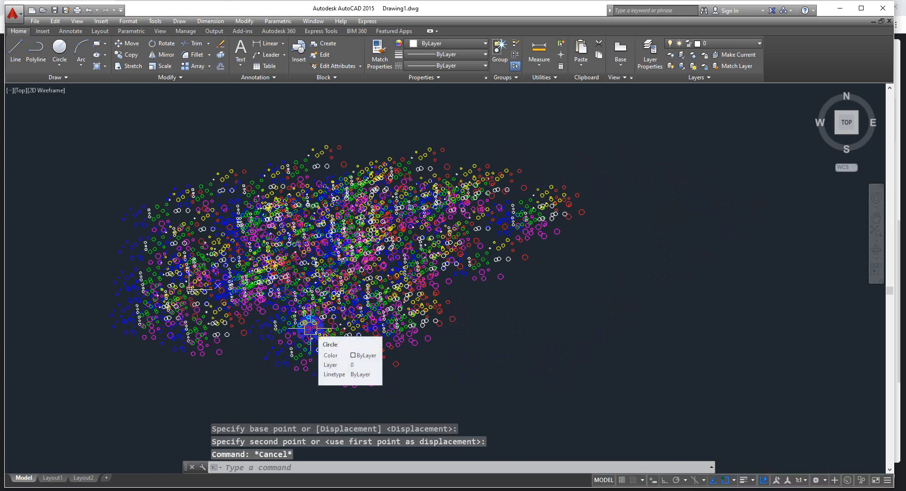
Try to select circles throughout the entire drawing with Quick Select, using the criterion Color equals Red
type("qse")
key("Return")
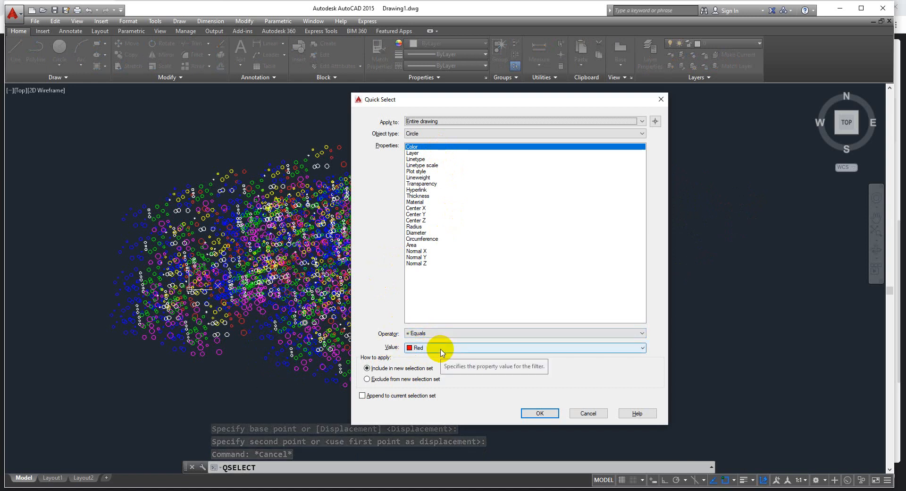
left_click(538, 413)
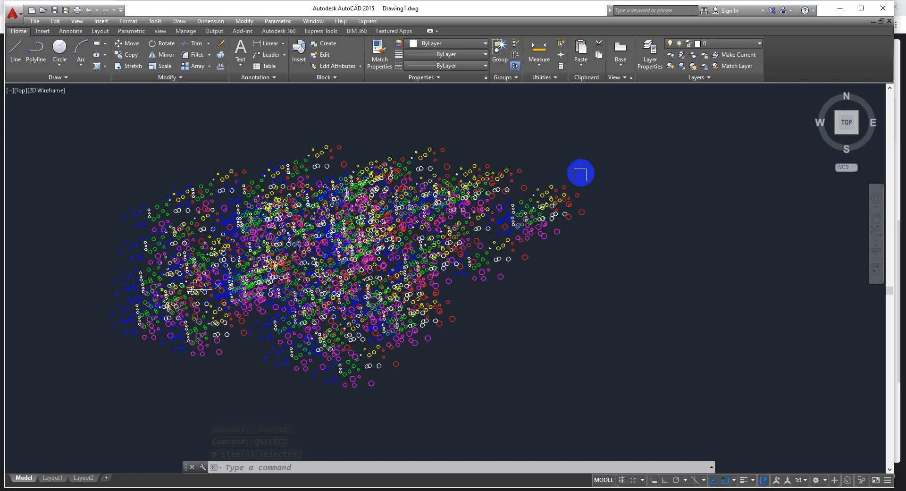
Change the colour of the isolated red circle near the upper edge of the cloud from the true colour to index colour Red
scroll(523, 189, "up", 5)
left_click(506, 198)
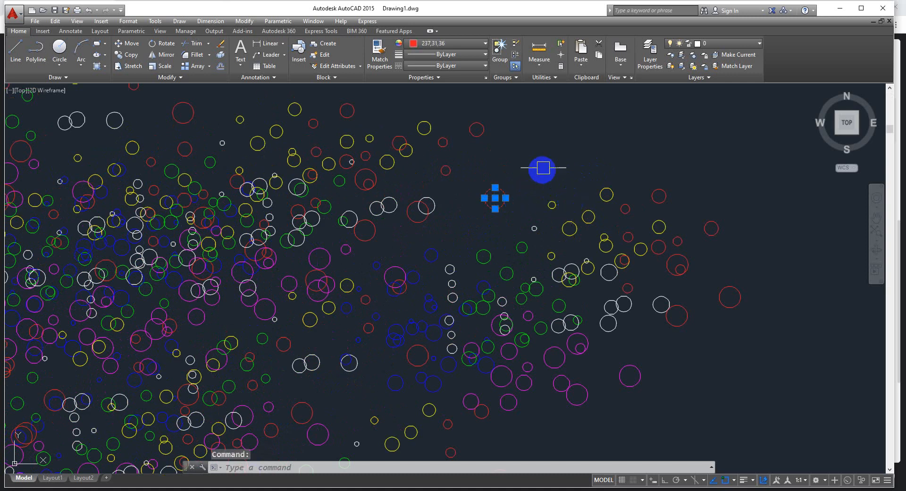
key("Escape")
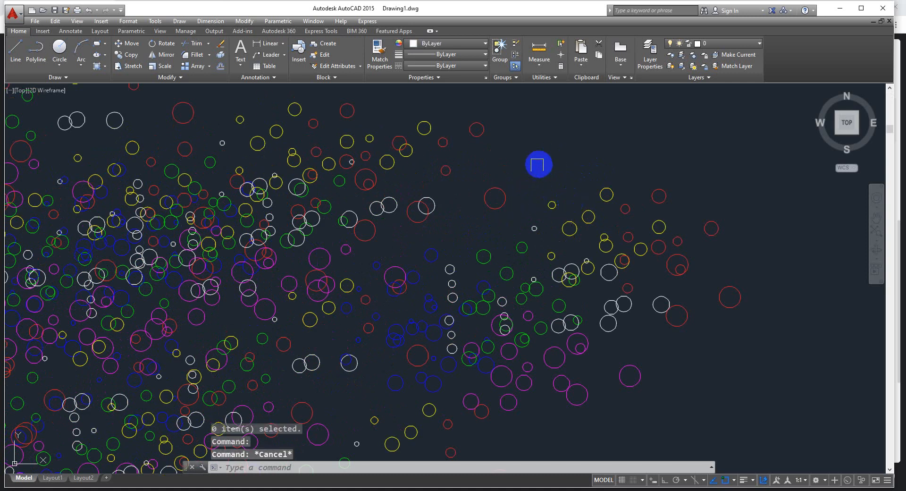
left_click(502, 194)
left_click(445, 44)
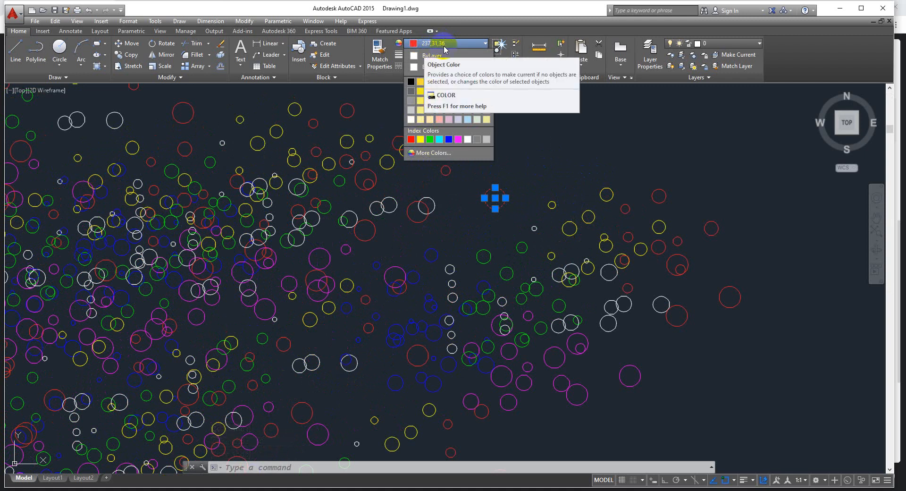
left_click(411, 139)
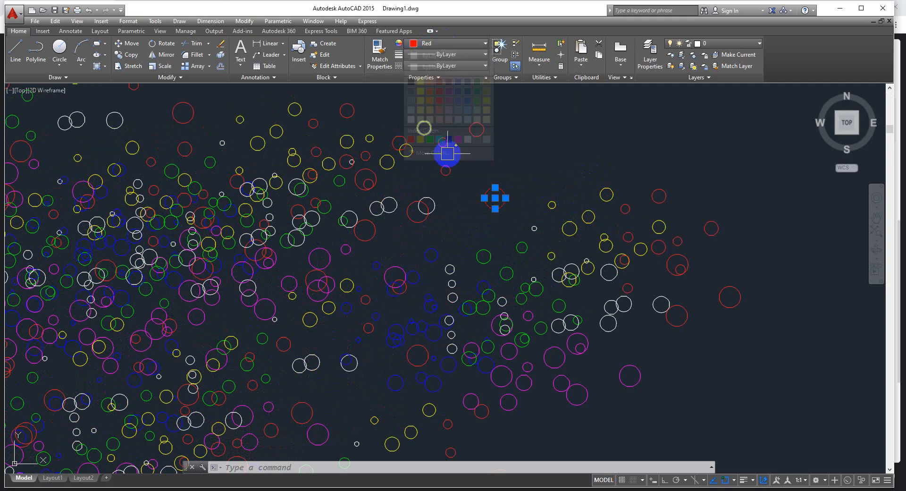
key("Escape")
scroll(449, 210, "up", 2)
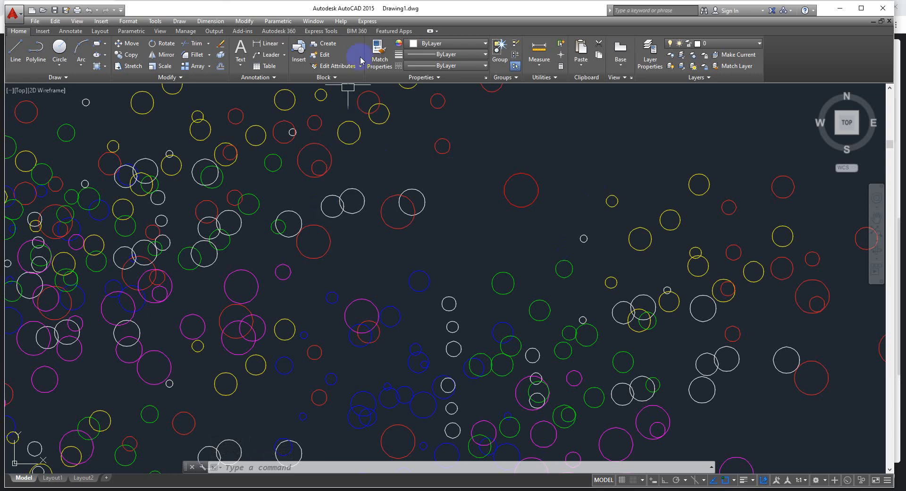
Use Quick Select on the entire drawing to select all circles whose Color equals Yellow
key("Escape")
key("Escape")
type("q")
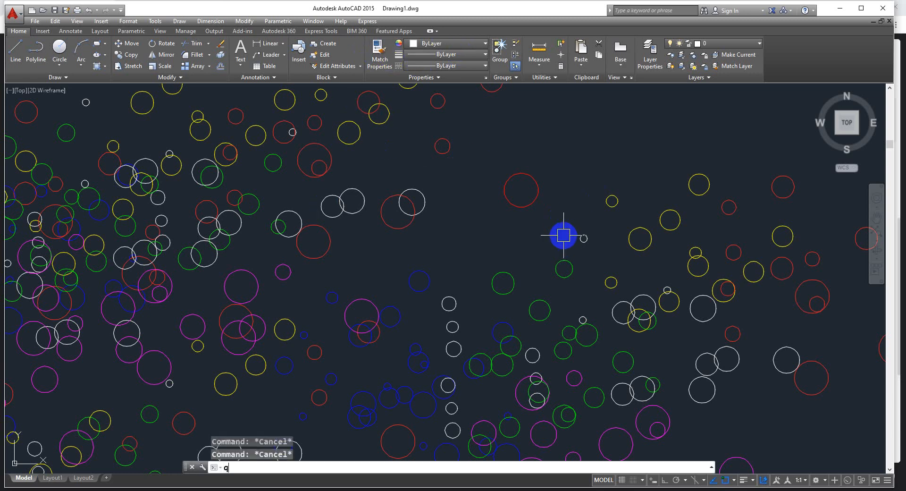
type("se")
key("Return")
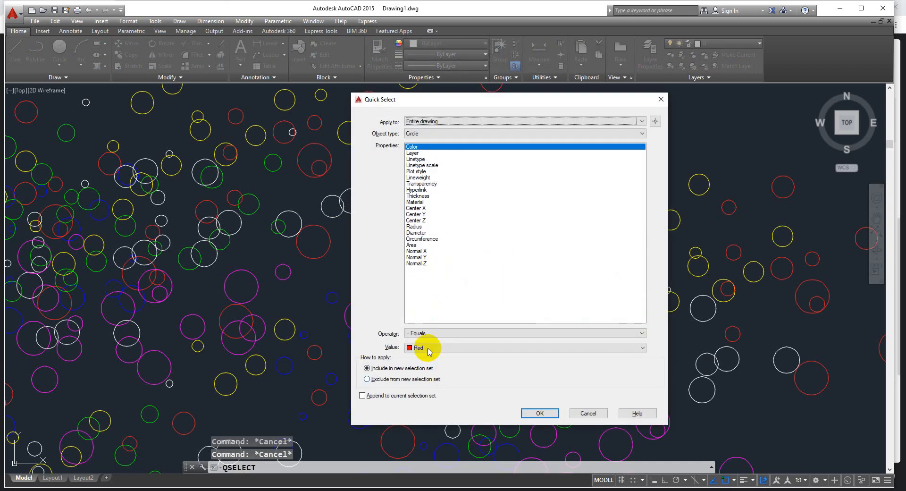
left_click(430, 348)
left_click(426, 374)
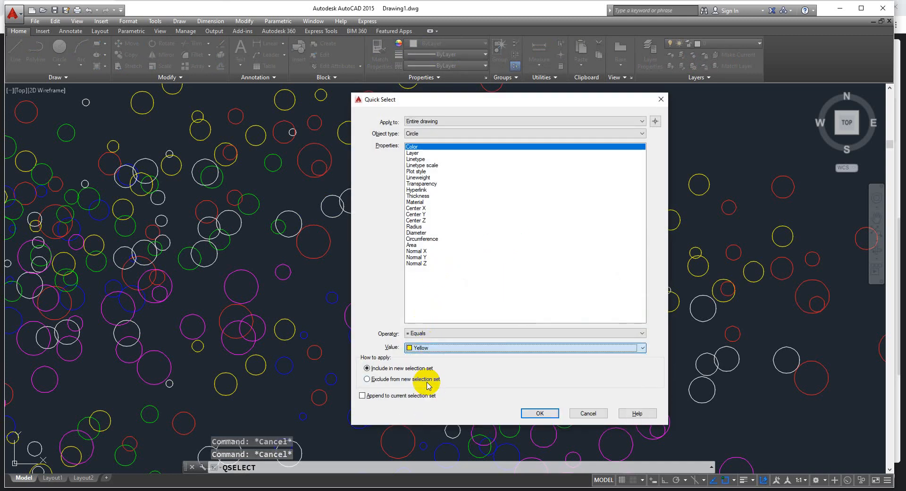
left_click(540, 413)
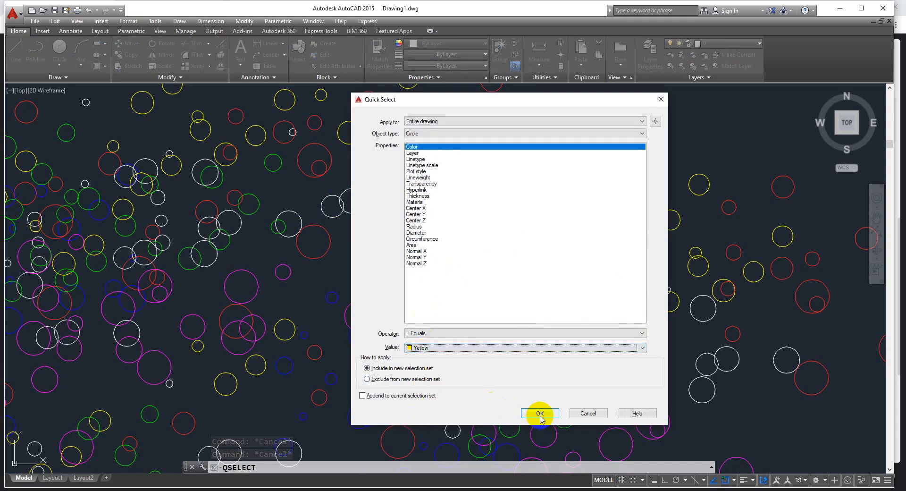
scroll(542, 395, "down", 10)
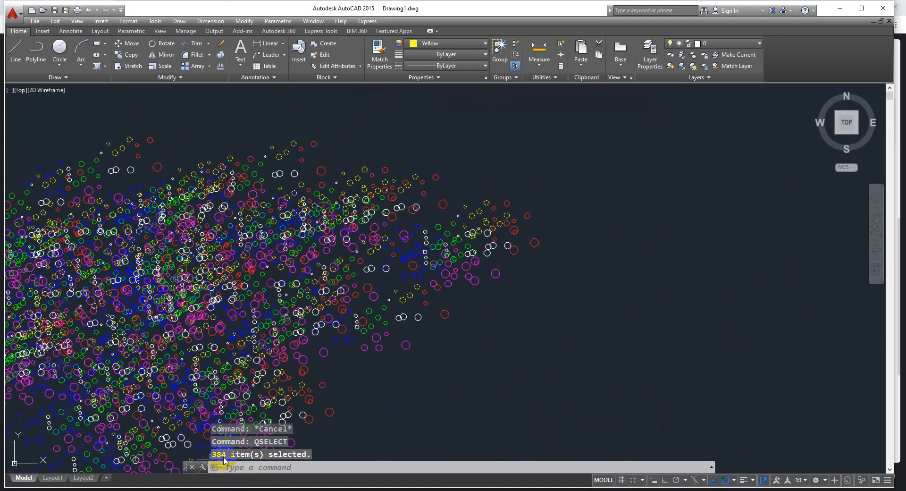
Move the selected yellow circles to the right, partly out of the coloured cloud, and undo the move
left_click(361, 412)
type("m")
key("Return")
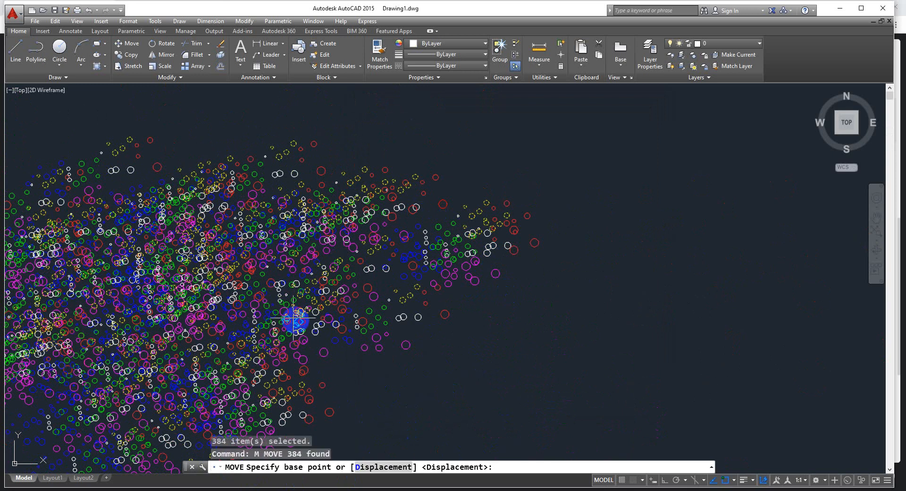
left_click(309, 294)
left_click(718, 206)
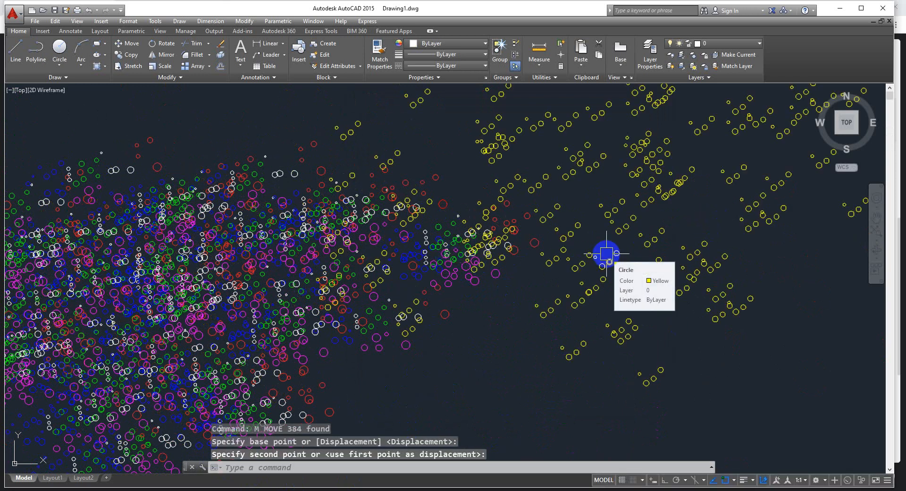
key("ctrl+z")
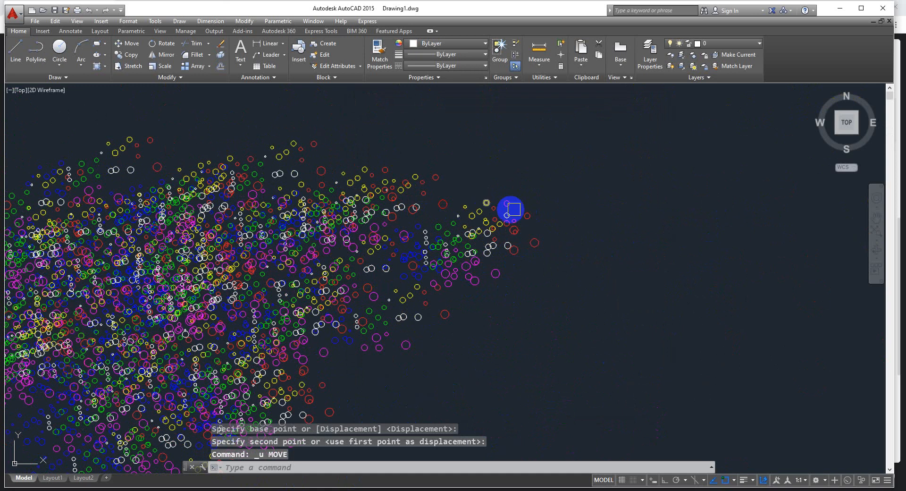
Use Quick Select on the entire drawing to select all circles whose Color is Not Equal to Magenta
mouse_move(259, 238)
middle_mouse_down()
mouse_move(344, 237)
mouse_move(522, 198)
mouse_move(542, 202)
middle_mouse_up()
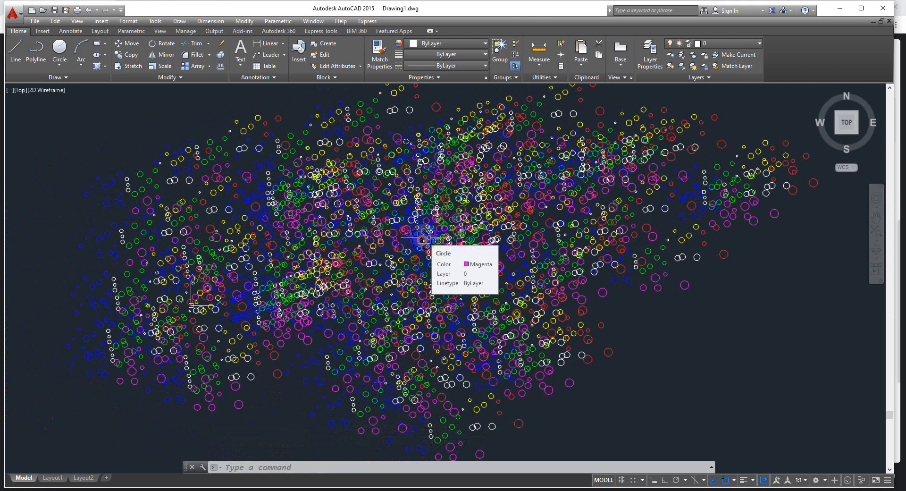
type("q")
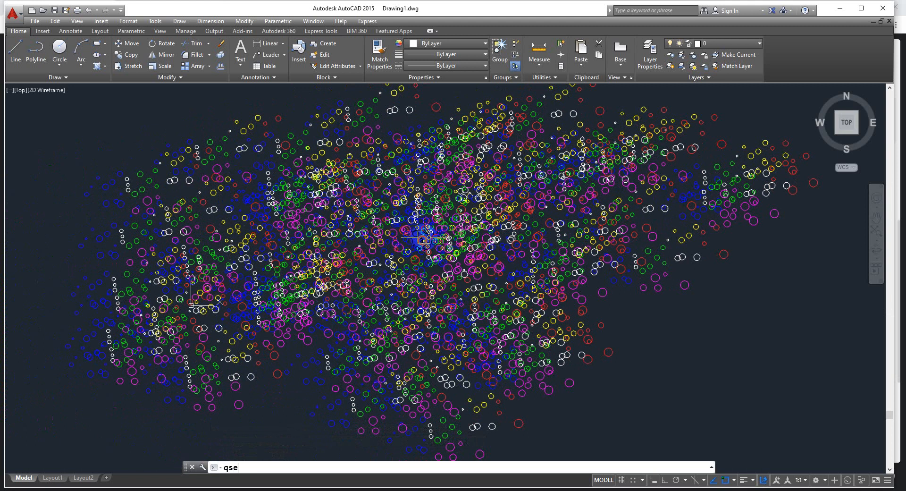
type("se")
key("Return")
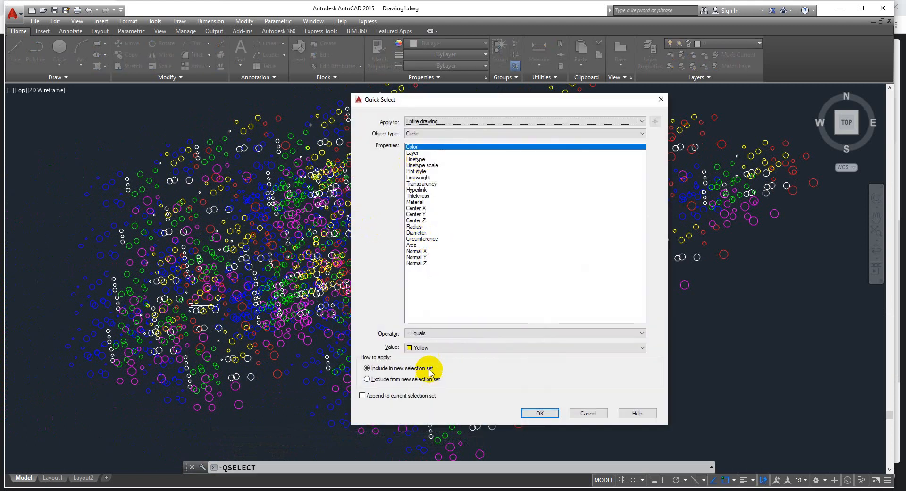
left_click(421, 334)
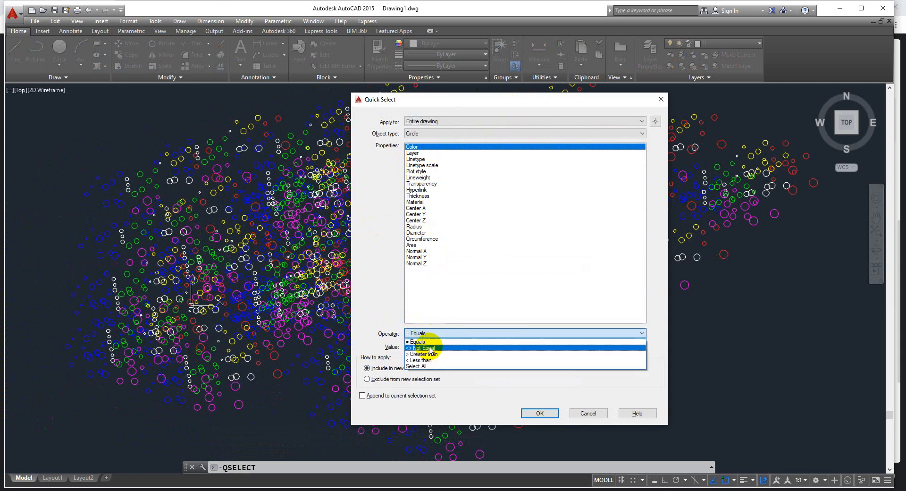
left_click(432, 347)
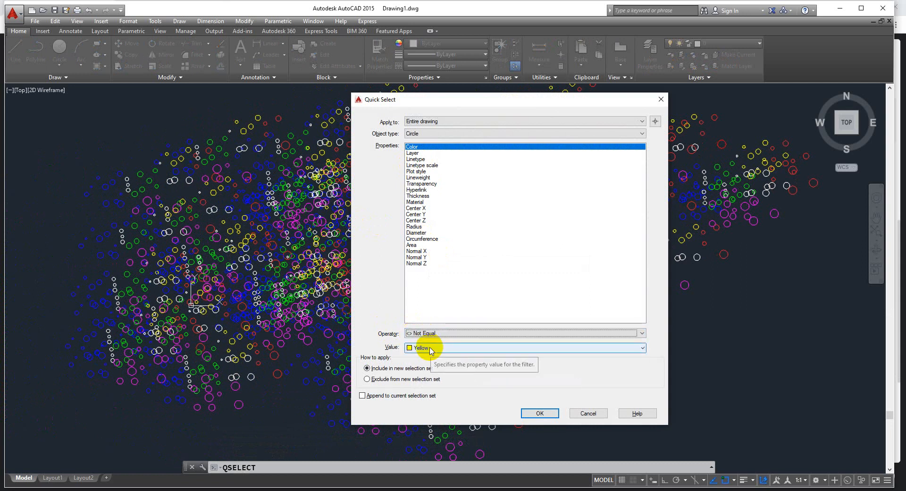
left_click(428, 350)
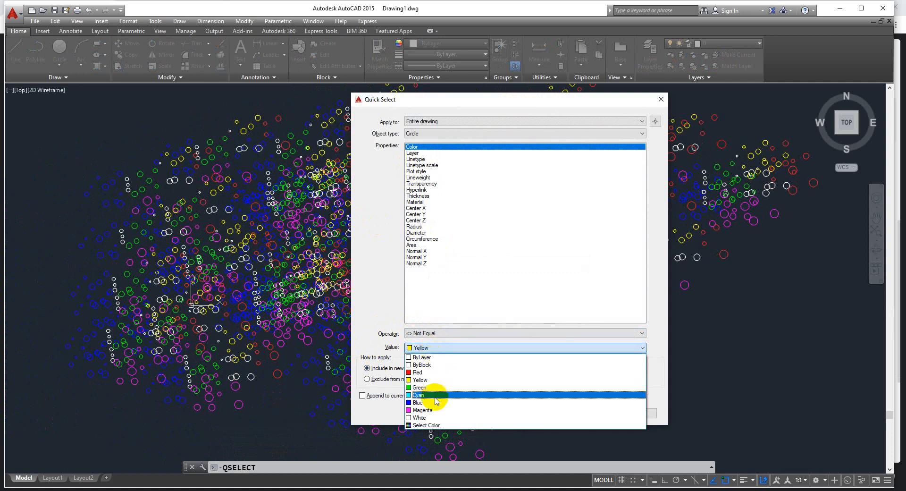
left_click(430, 410)
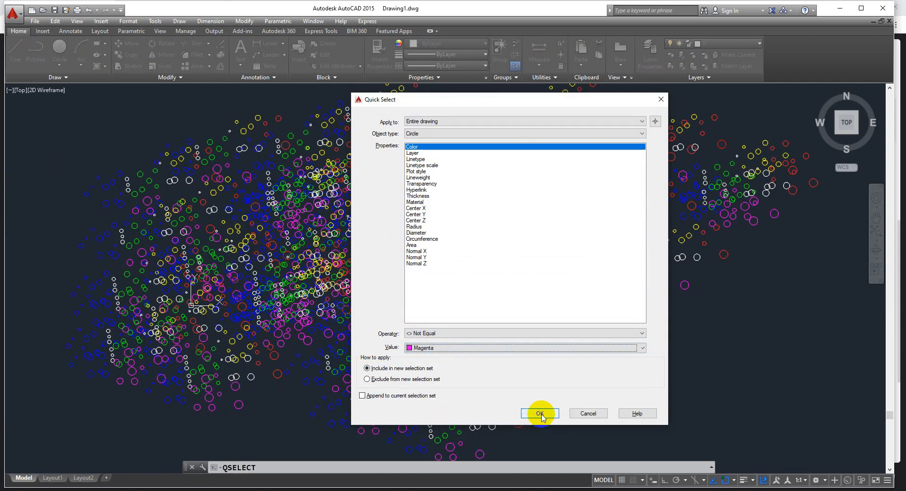
left_click(540, 413)
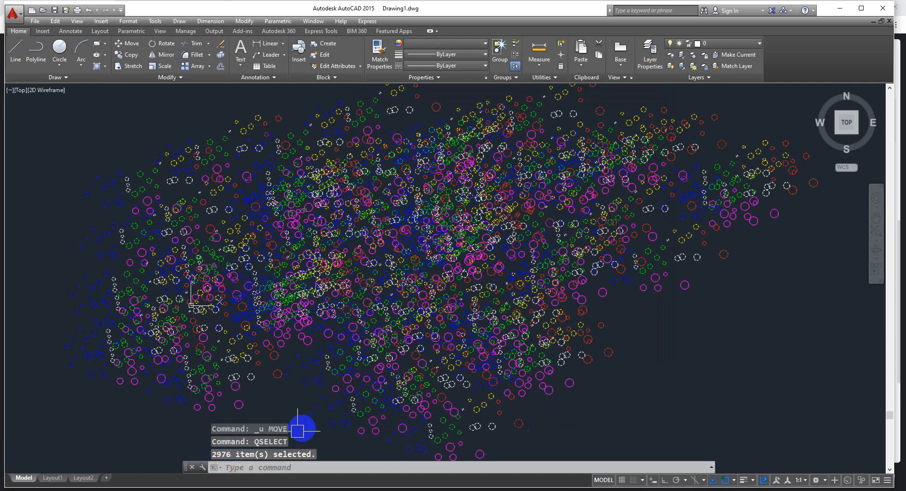
Move the selected non-magenta circles far to the right, clear of the magenta circles
type("m")
key("Return")
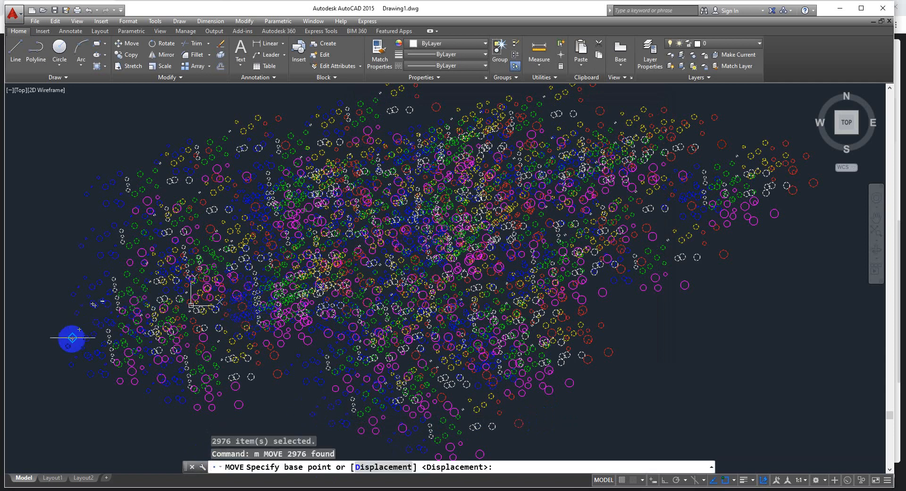
left_click(61, 364)
left_click(784, 330)
scroll(335, 257, "down", 5)
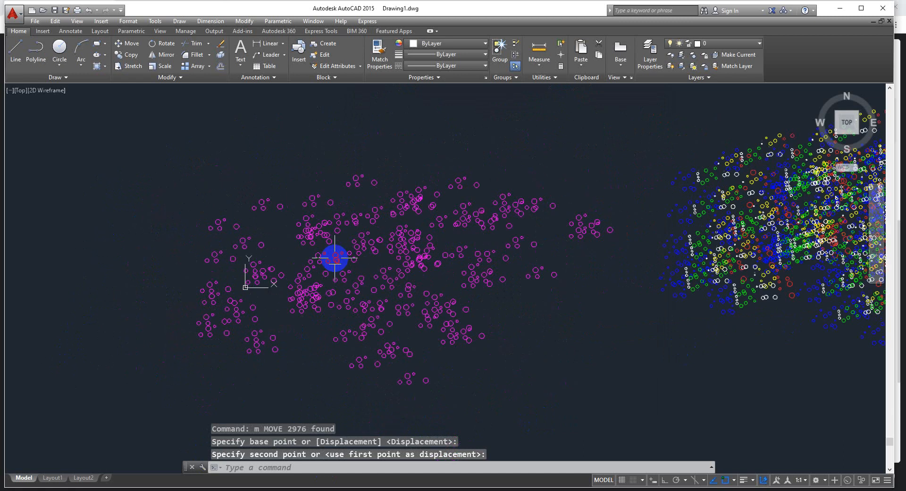
Inspect the magenta circles and the separate multicoloured cloud, using Zoom All to bring the whole drawing into view
key("Escape")
middle_click_drag(478, 299, 502, 302)
scroll(420, 288, "up", 2)
scroll(555, 251, "down", 2)
type("z")
key("Return")
type("a")
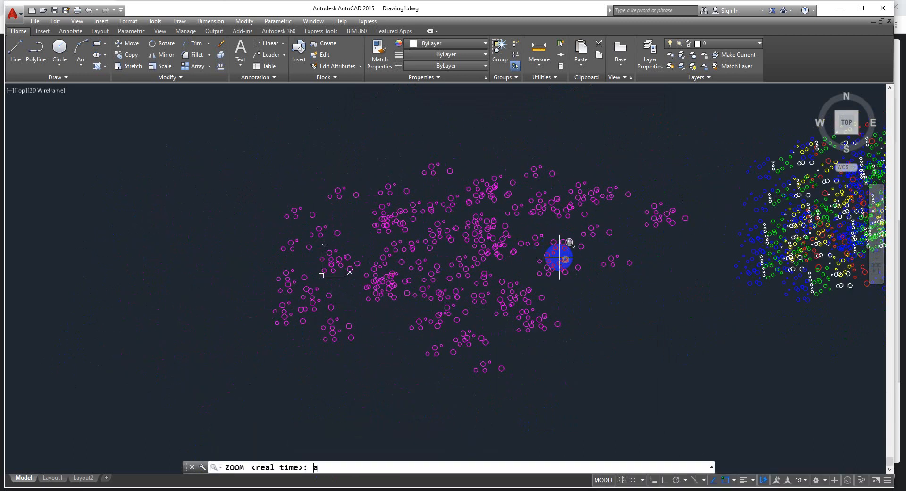
key("Return")
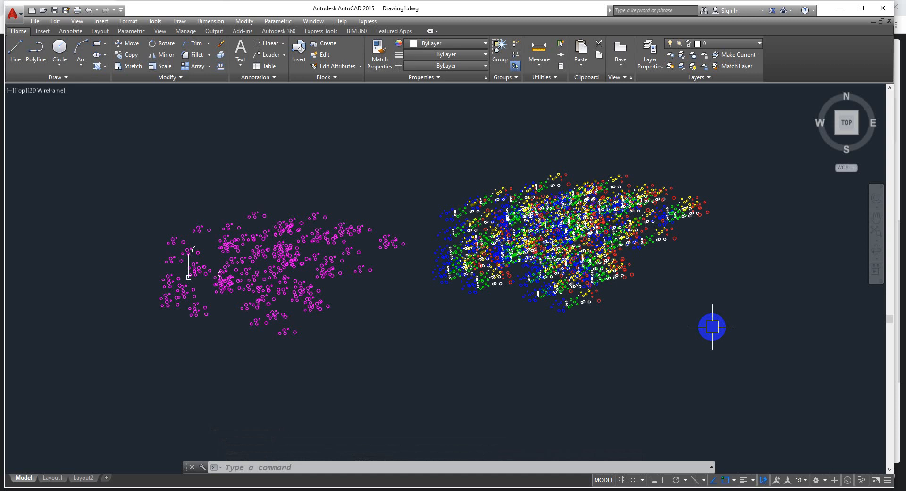
Review the operator options in Quick Select for circles by Color, and cancel without selecting anything
type("qselect")
key("Return")
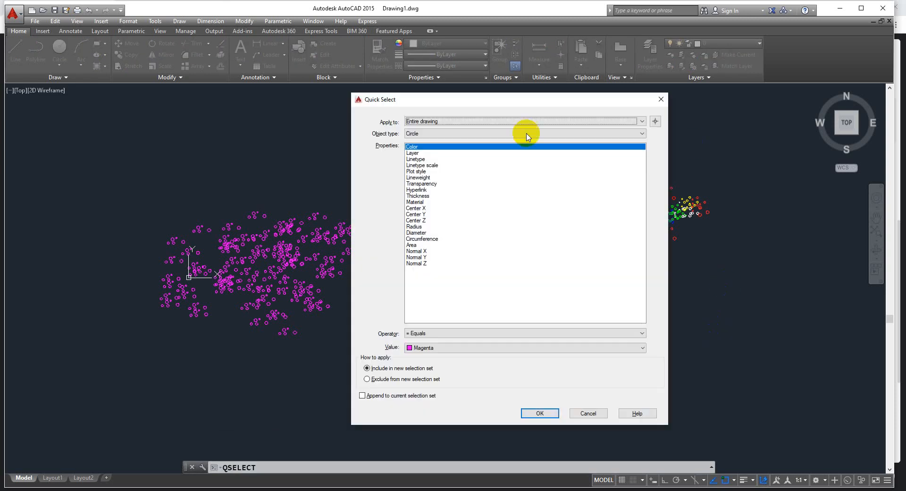
left_click(431, 333)
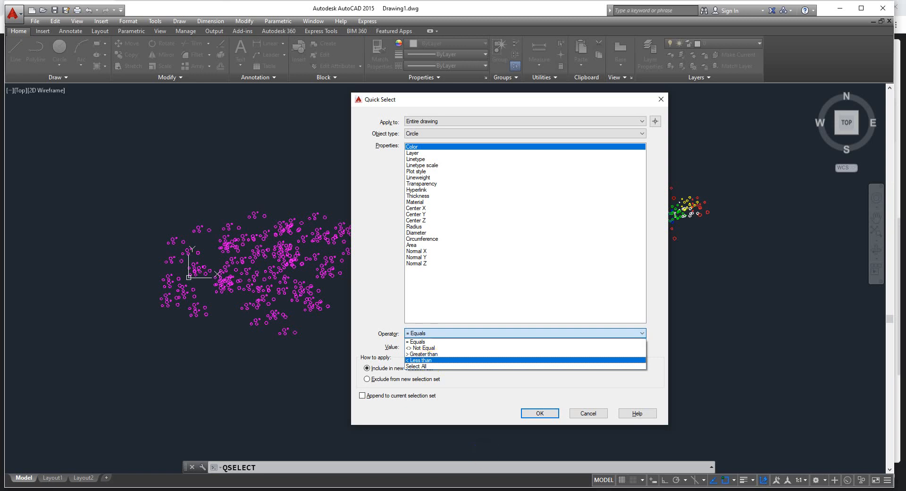
left_click(541, 413)
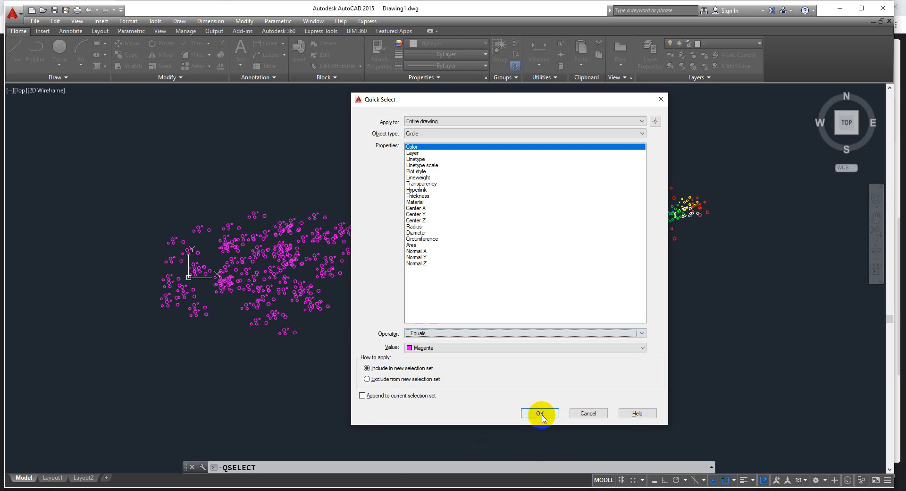
left_click(588, 413)
Select the multicoloured cloud with a crossing window, move it left over the magenta circles, and clear the selection
scroll(383, 232, "down", 4)
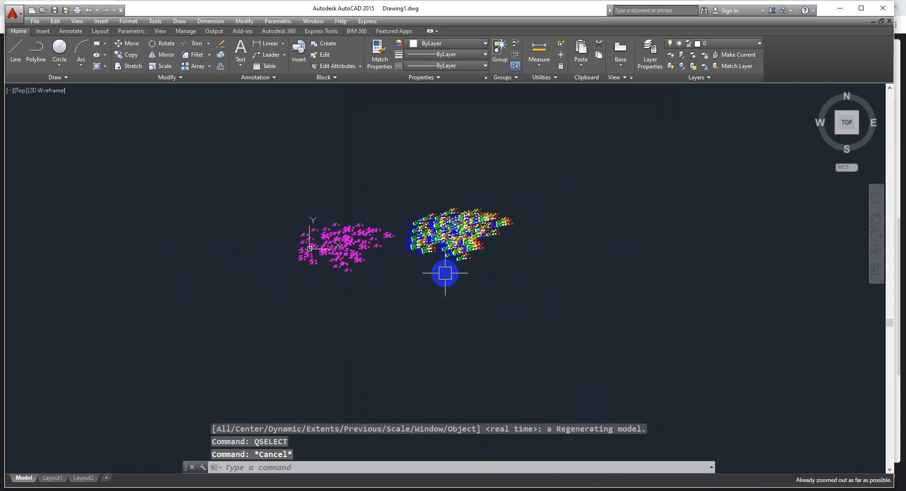
left_click(550, 173)
left_click(389, 296)
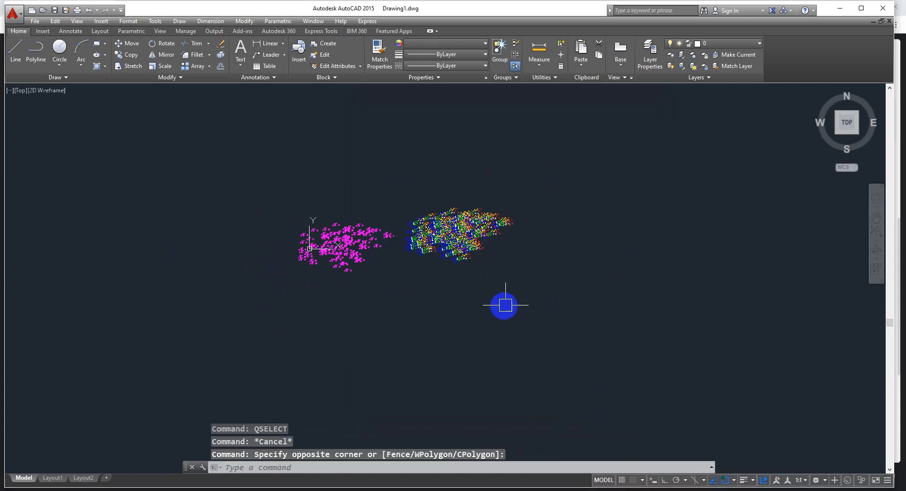
type("m")
key("Return")
left_click(550, 267)
left_click(435, 282)
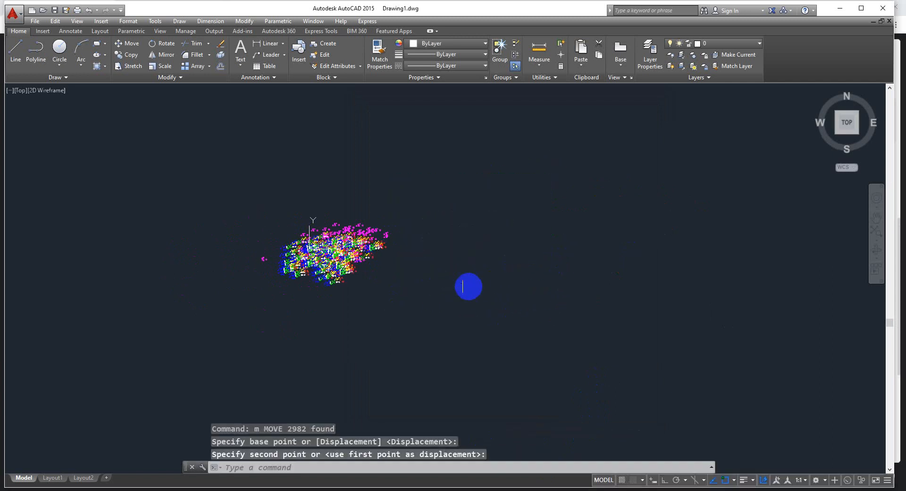
scroll(364, 240, "up", 5)
key("Escape")
scroll(382, 201, "down", 4)
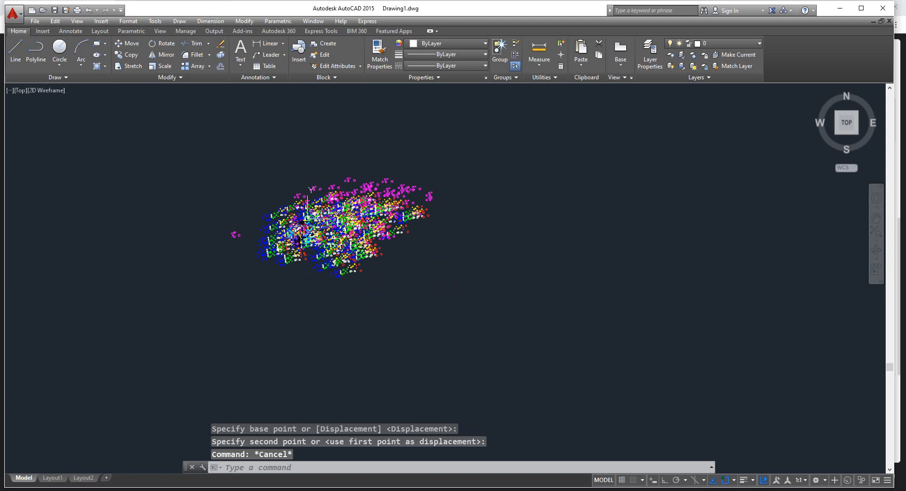
scroll(301, 234, "up", 3)
scroll(330, 264, "down", 1)
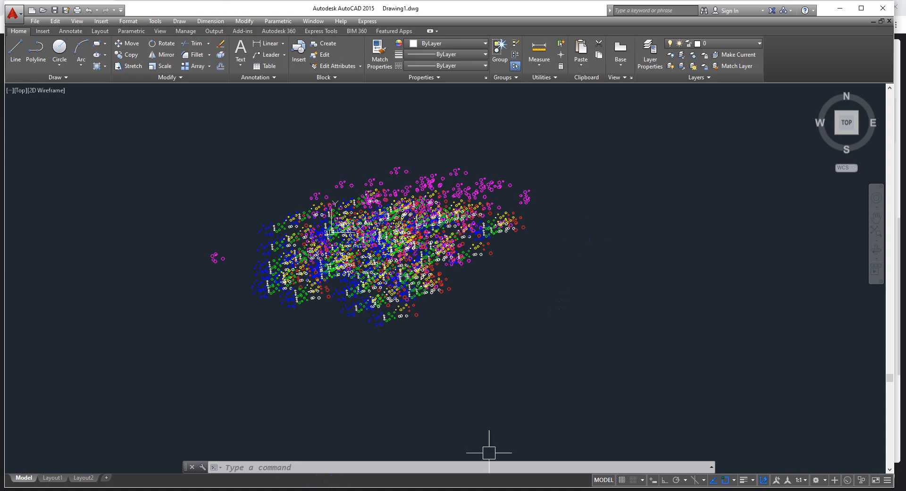
Check the Google Meet call in the browser, and switch back to AutoCAD with no command active
left_click(354, 490)
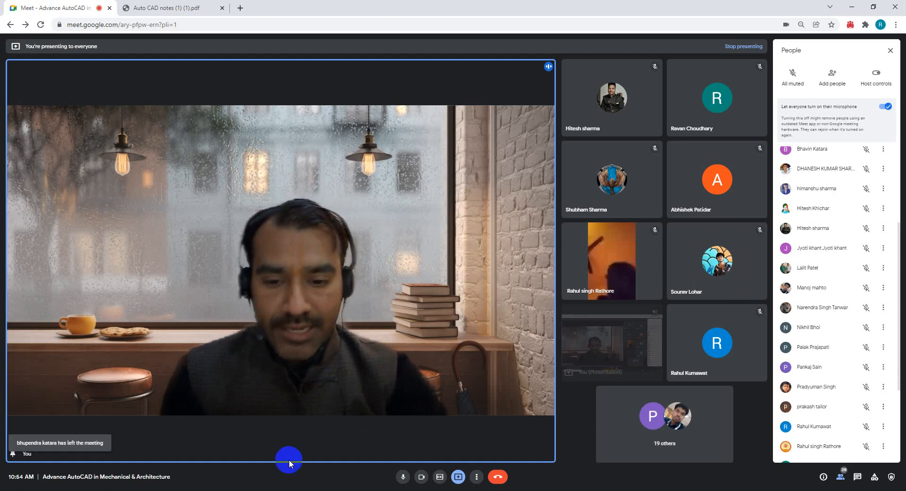
key("alt+Tab")
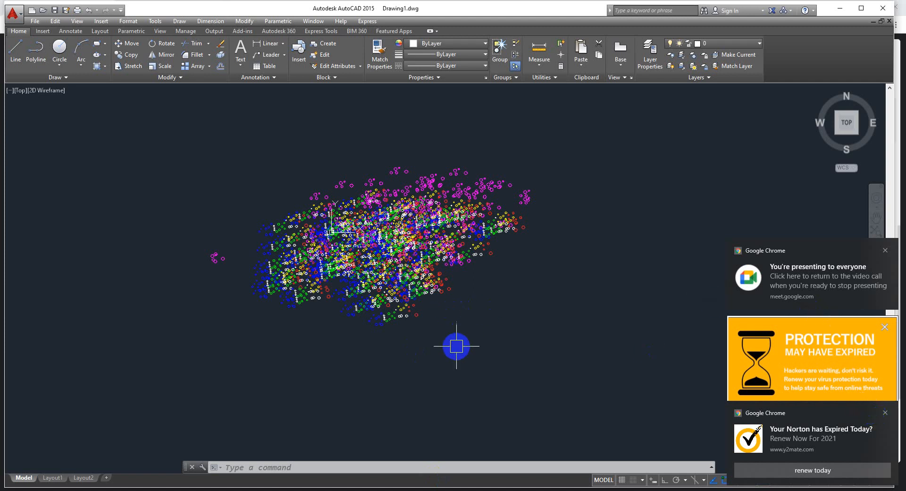
key("Escape")
key("Escape")
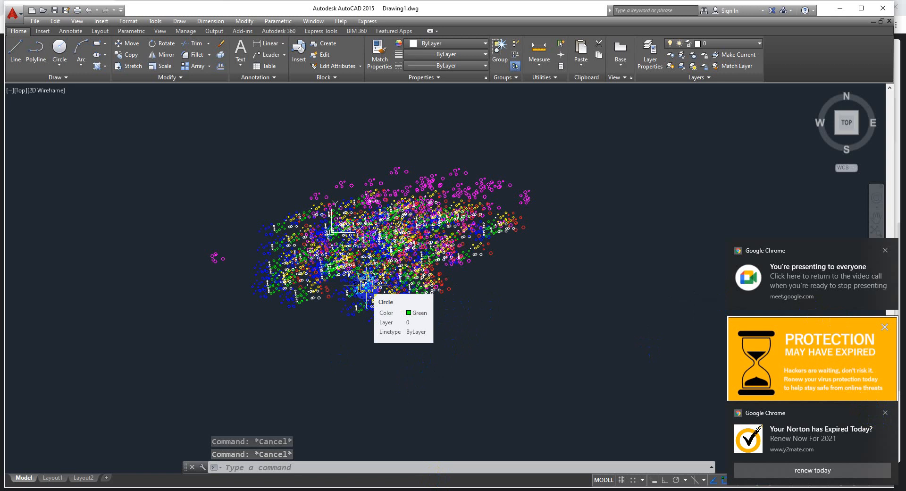
Start the FILTER command and add Circle as an object criterion to the filter list
type("FI")
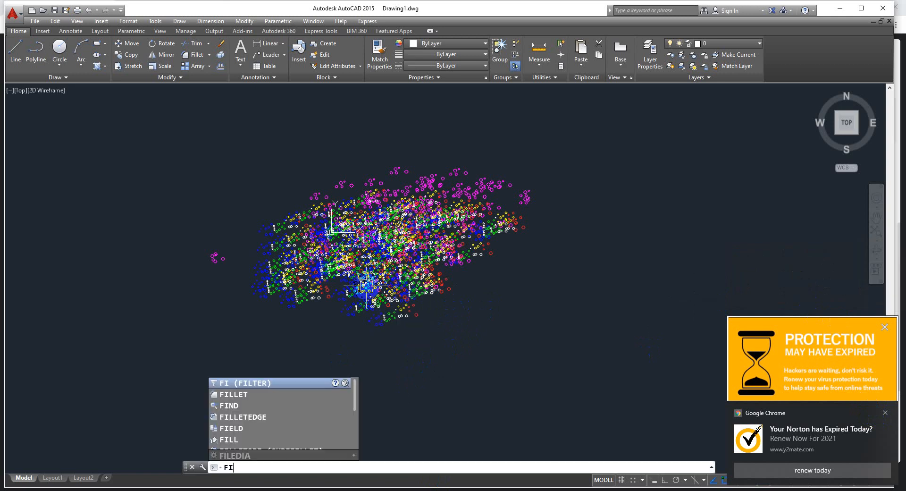
key("Return")
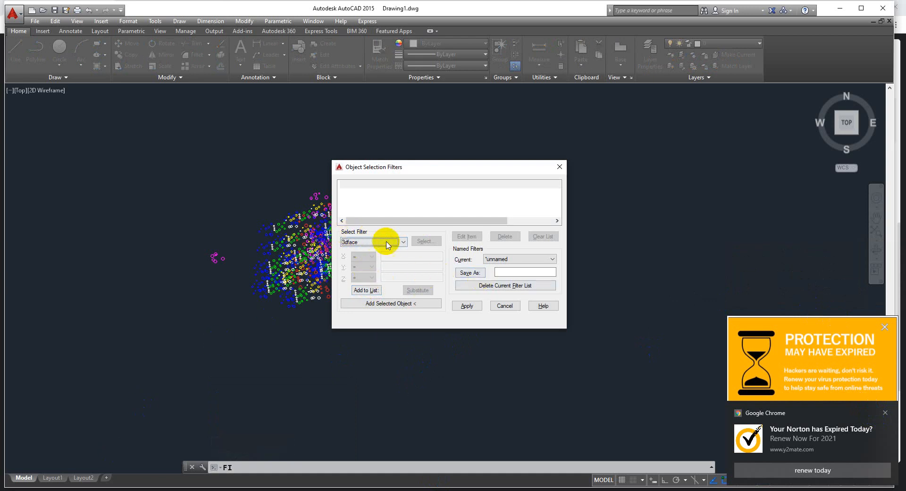
left_click(403, 243)
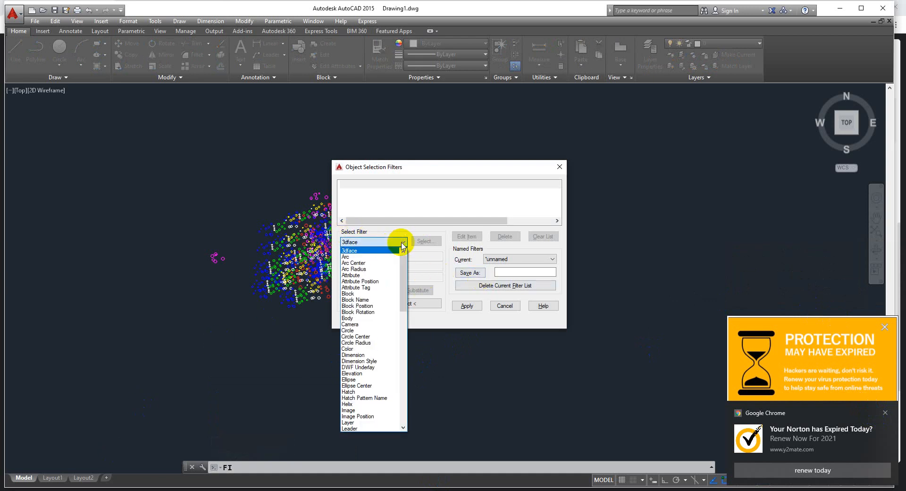
left_click(361, 332)
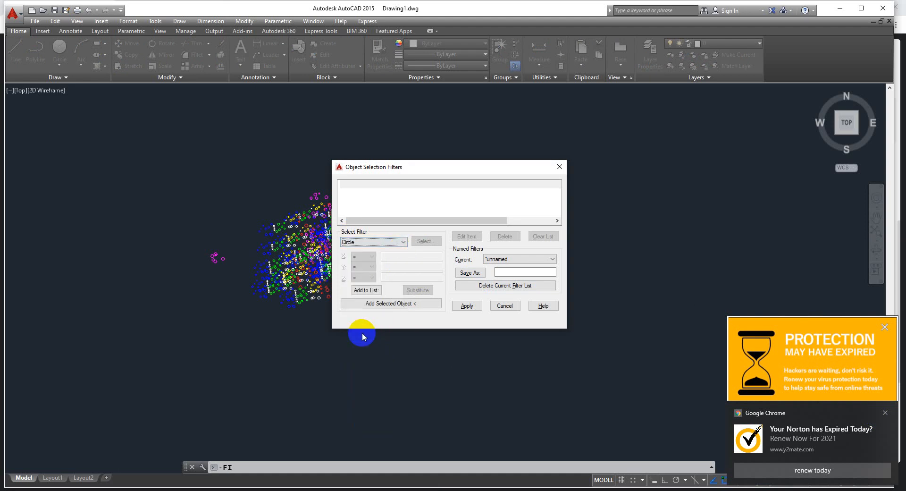
left_click(372, 291)
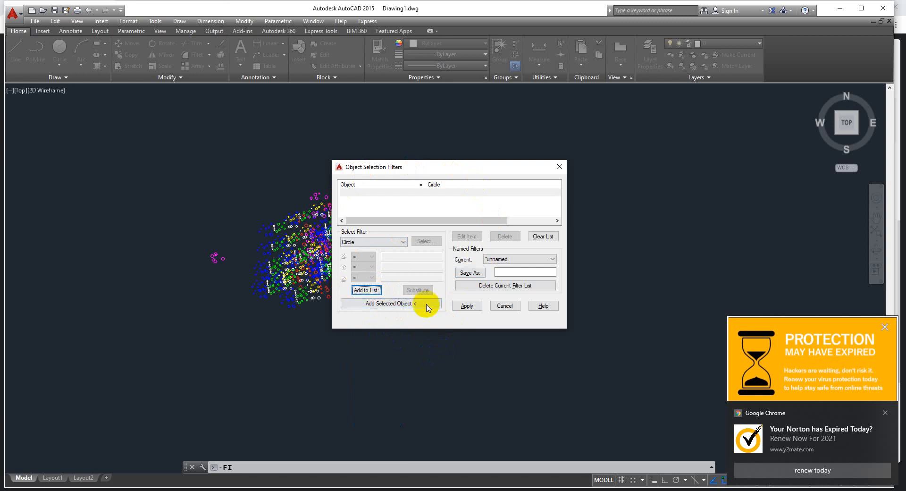
Apply the Circle filter to the whole cloud with a crossing window, and cancel the selection
left_click(467, 306)
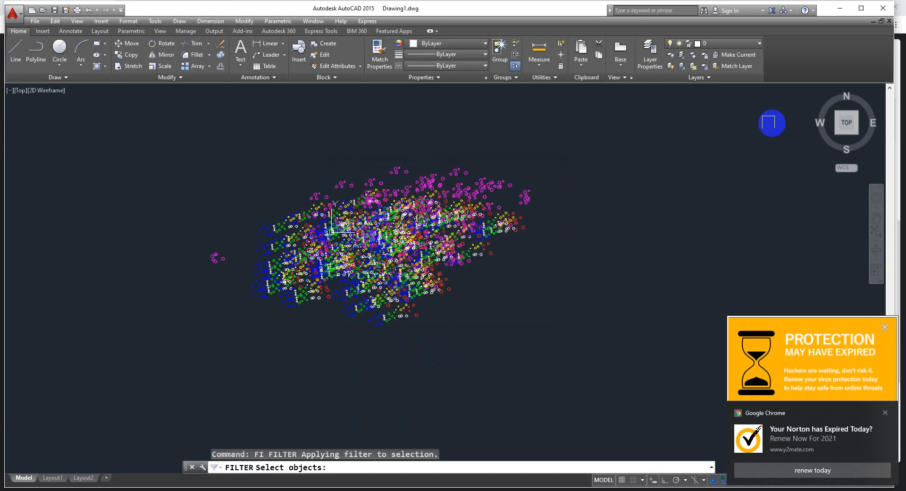
left_click(597, 126)
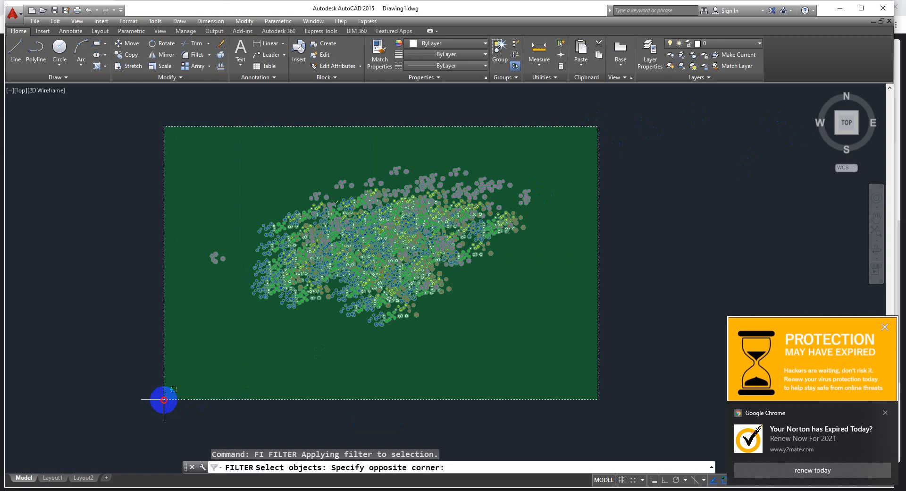
left_click(164, 400)
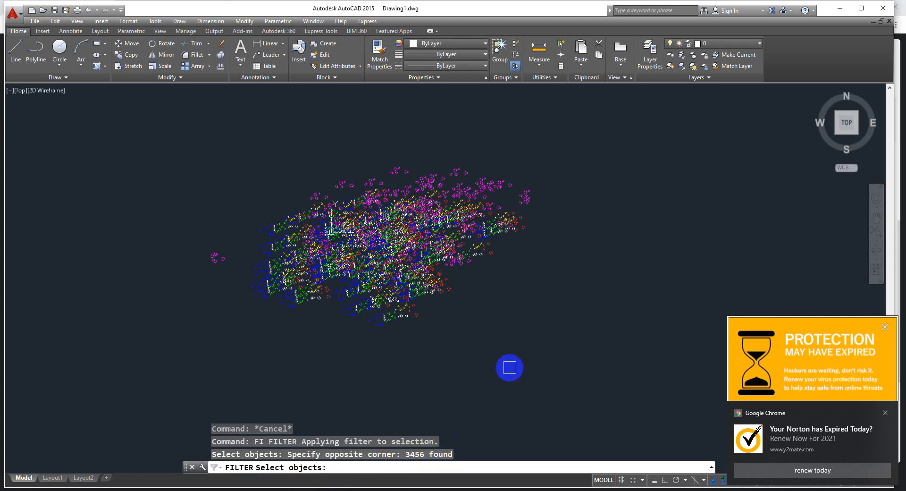
key("Escape")
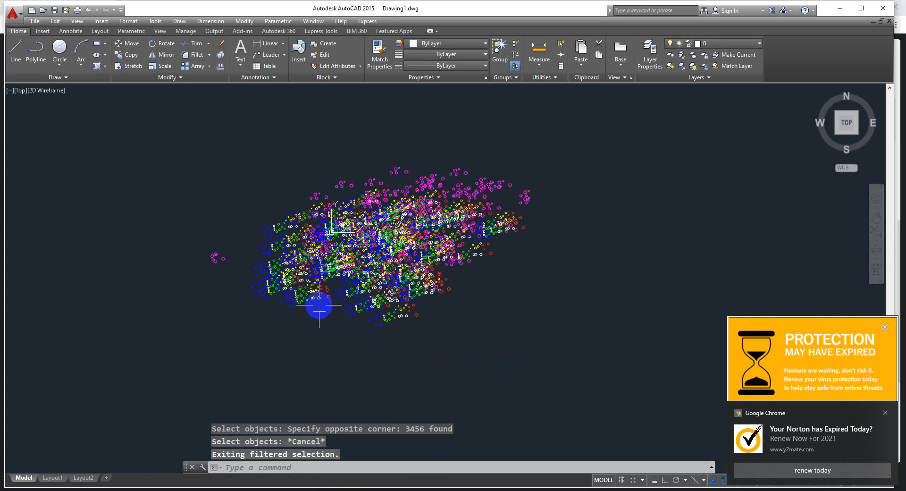
Reopen FILTER and add the properties of a larger red circle in the lower part of the cloud to the filter list
scroll(330, 283, "up", 2)
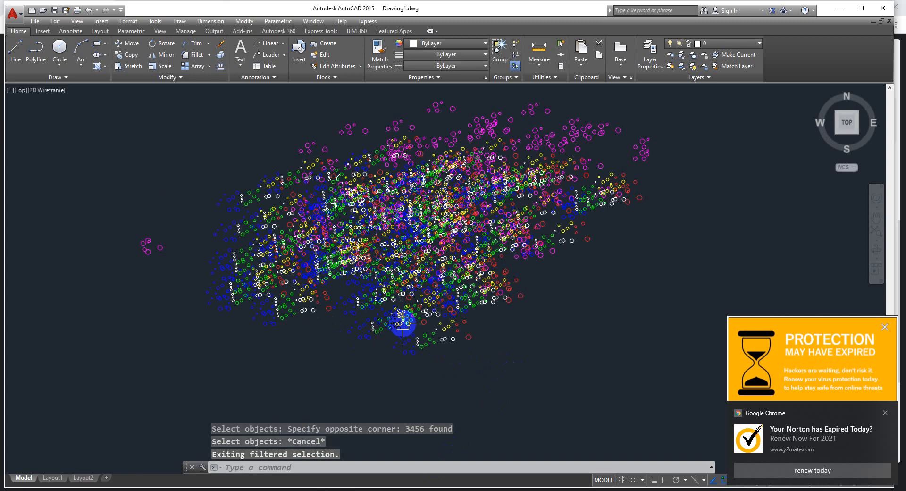
type("fi")
key("Return")
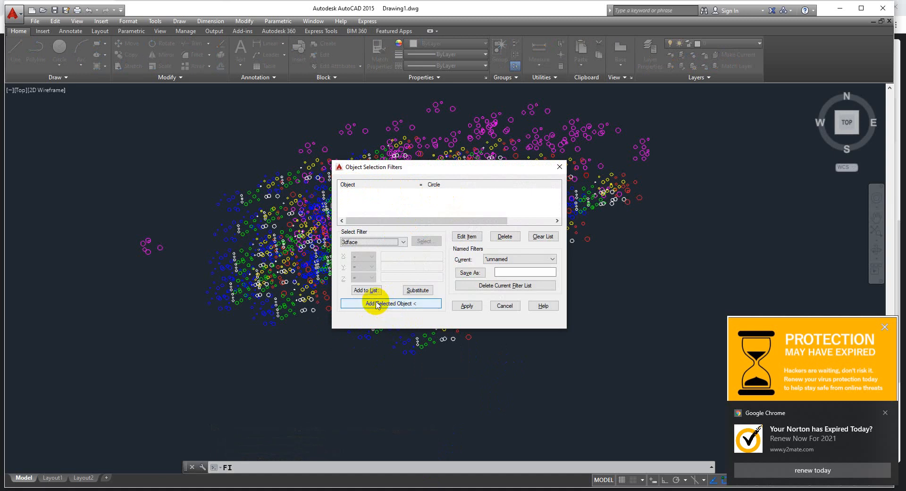
left_click(392, 305)
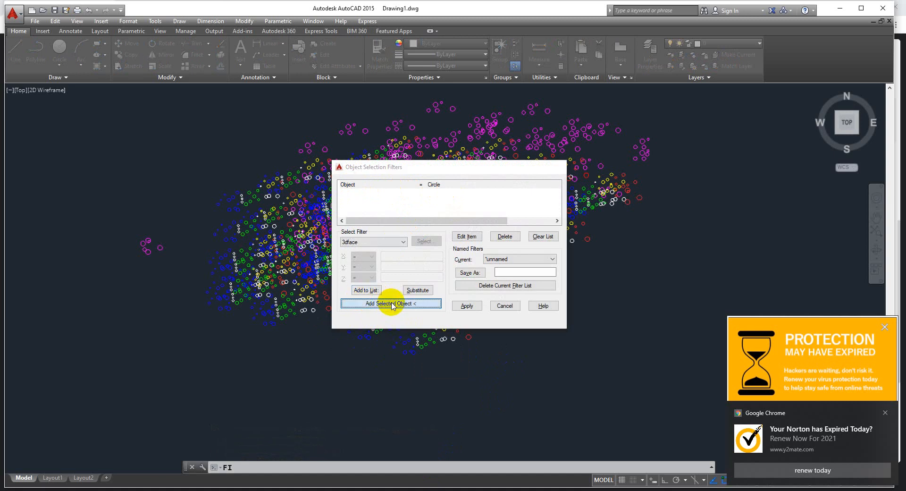
scroll(391, 314, "up", 6)
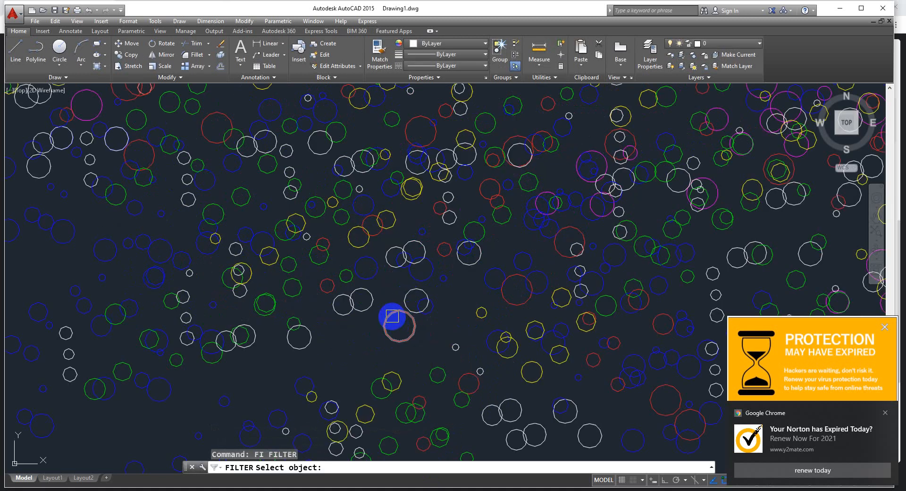
left_click(391, 316)
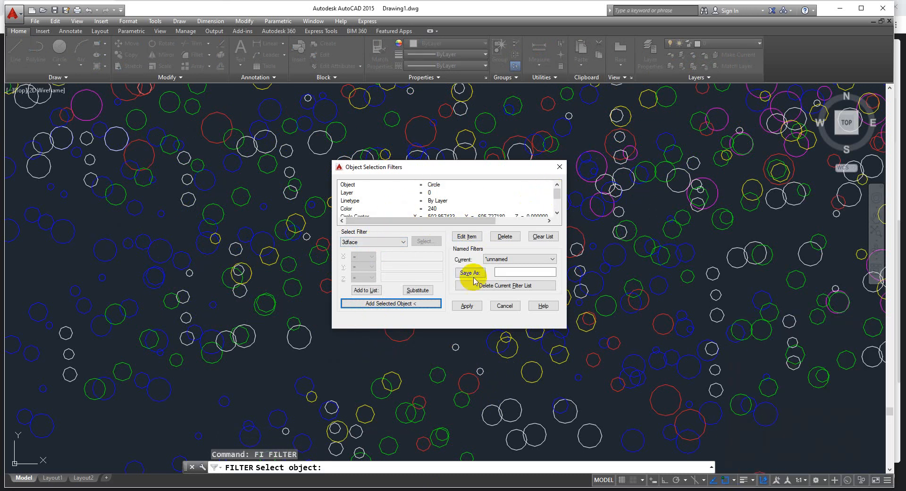
Apply the red circle's full set of criteria to the whole cloud with a crossing window, and cancel the selection
left_click(466, 305)
scroll(505, 220, "down", 10)
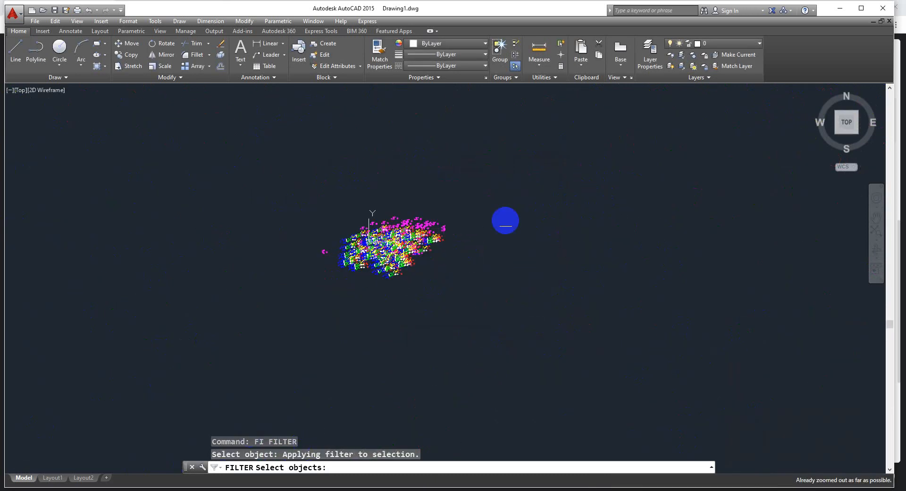
left_click(505, 178)
left_click(236, 313)
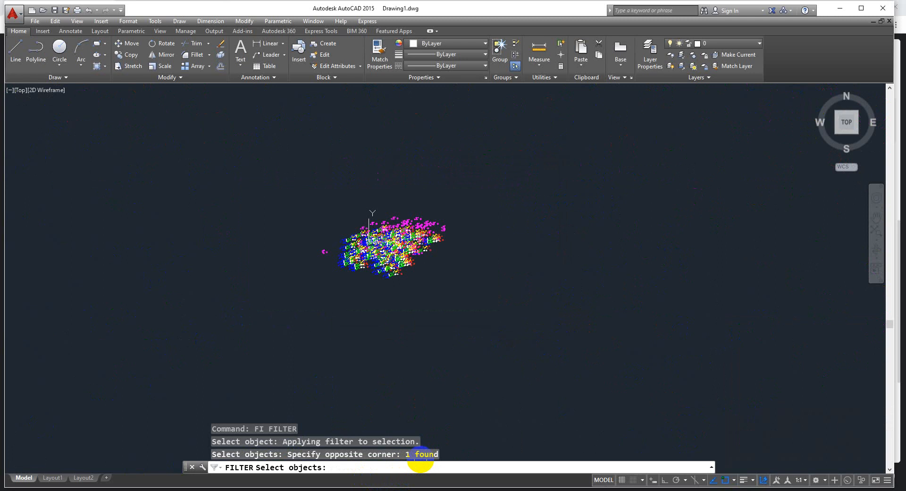
key("Escape")
Reopen FILTER and review the listed criteria one by one, from Object through Layer, Linetype, Color, Circle Center and Circle Radius to Normal Vector
right_click(411, 327)
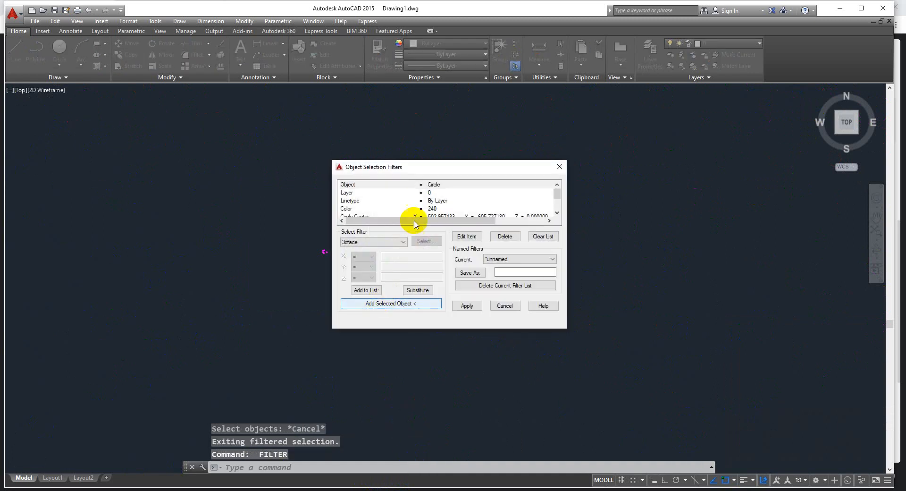
left_click(431, 187)
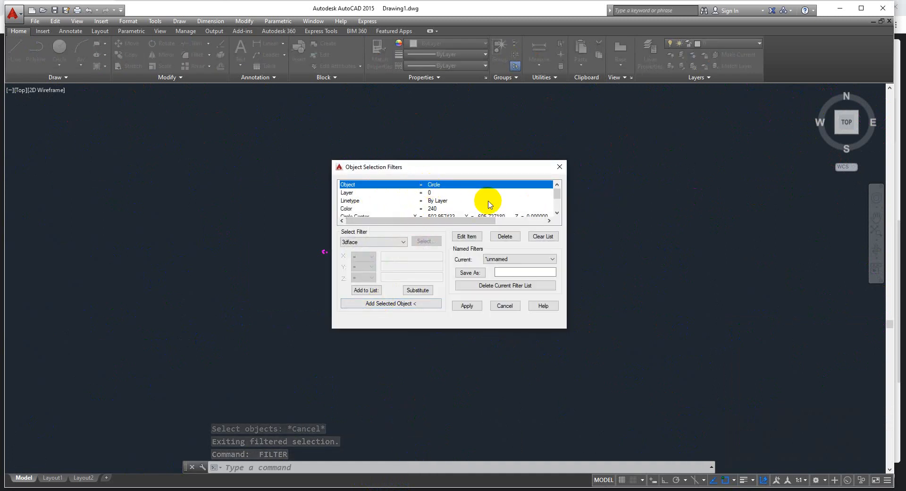
key("Down")
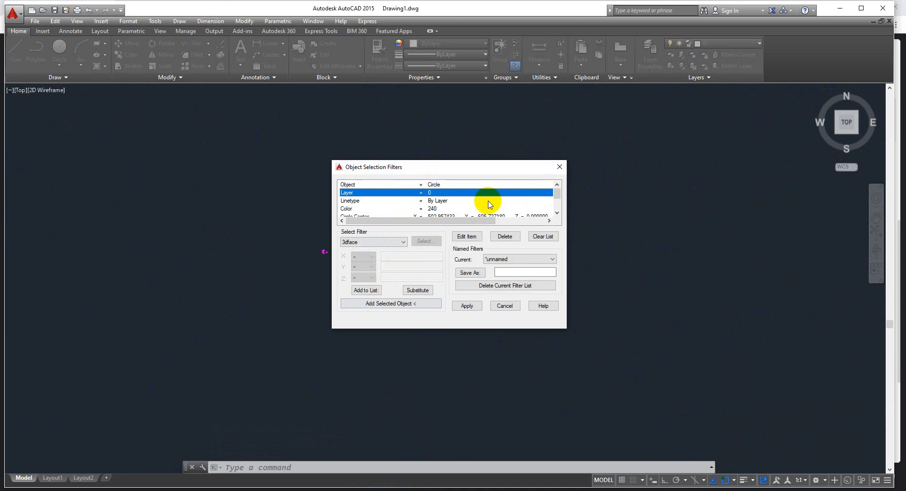
key("Down")
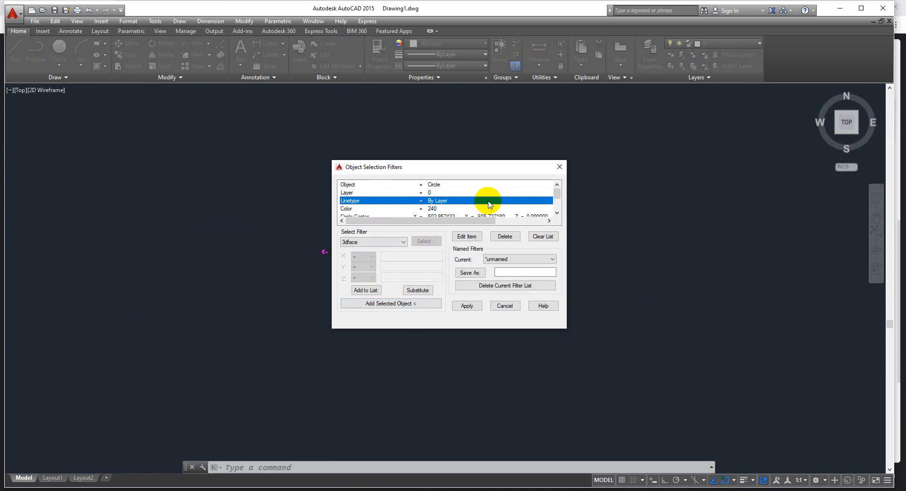
key("Down")
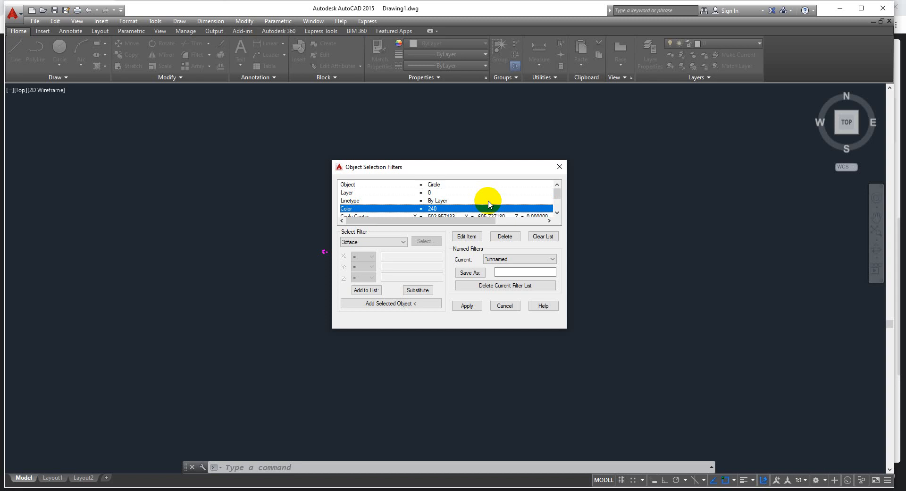
key("Down")
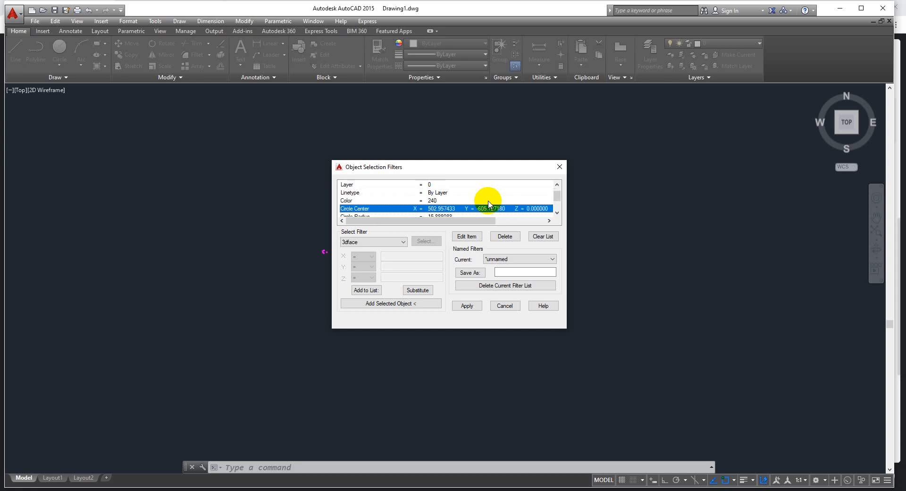
key("Down")
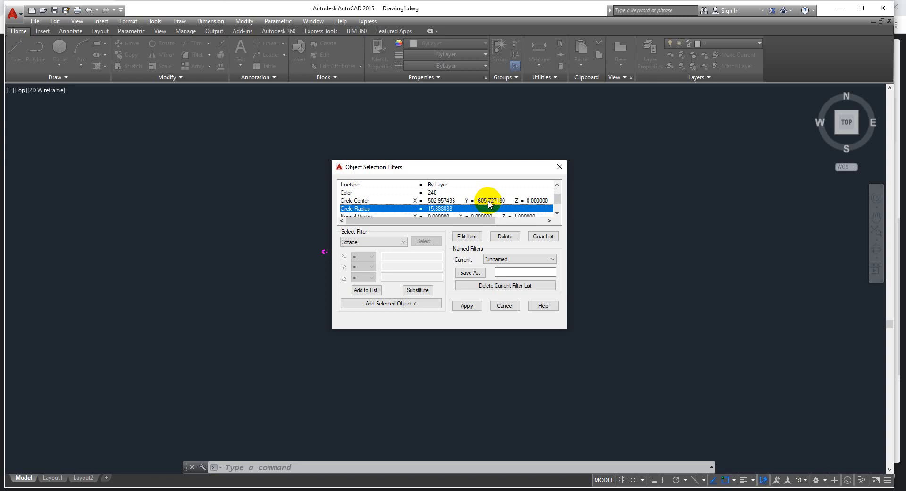
key("Down")
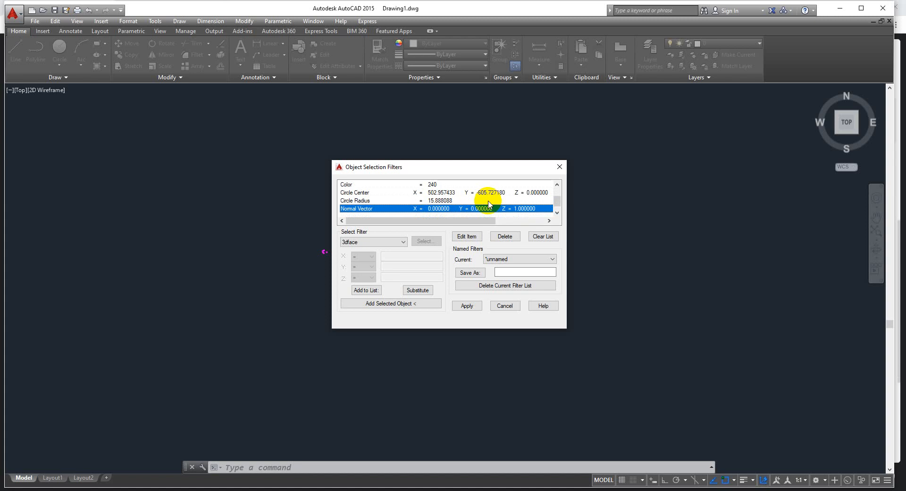
Delete the Circle Center criterion from the filter list
key("Up")
key("Up")
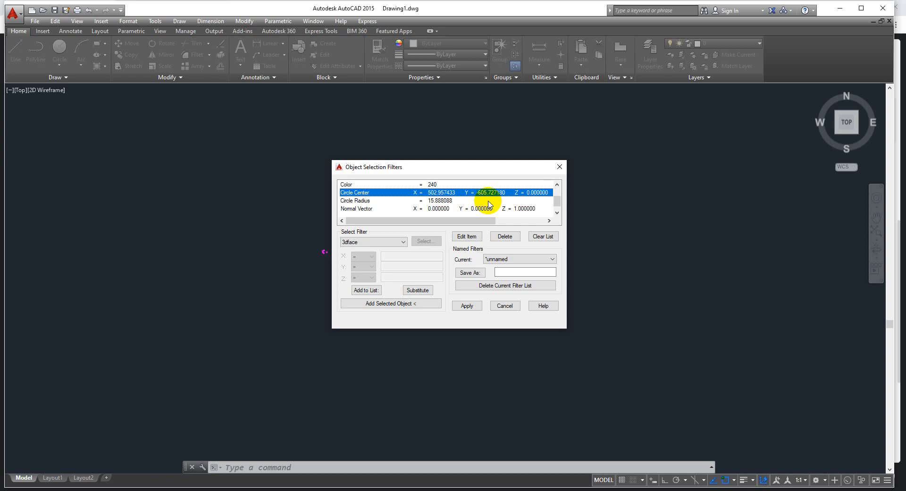
left_click(503, 237)
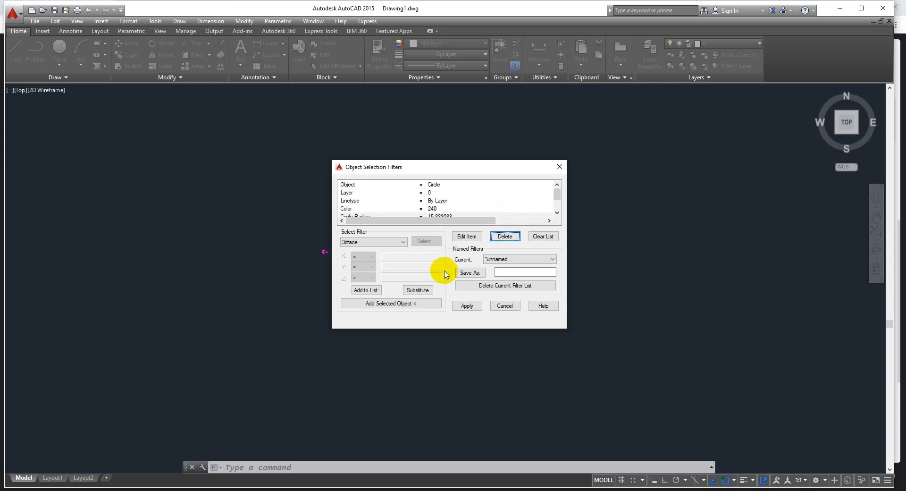
Apply the reduced filter to the whole cloud with a crossing window, and check which circles are highlighted
left_click(466, 305)
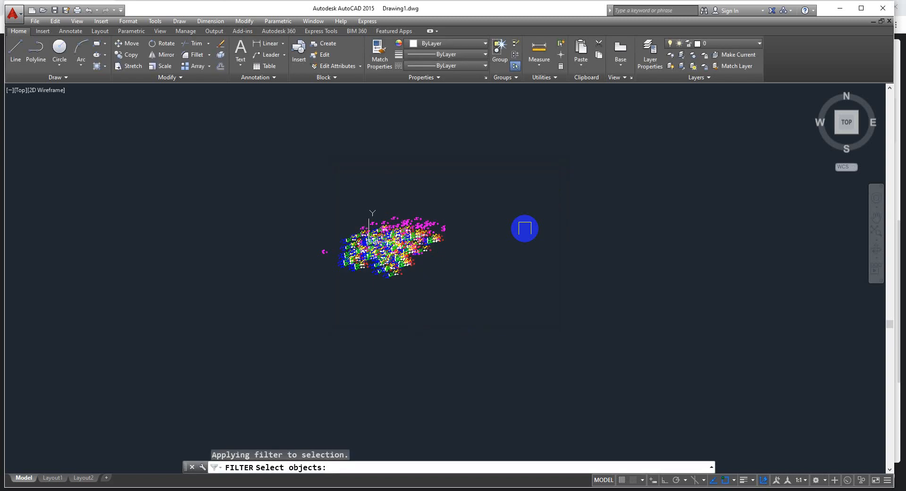
left_click(518, 161)
left_click(204, 331)
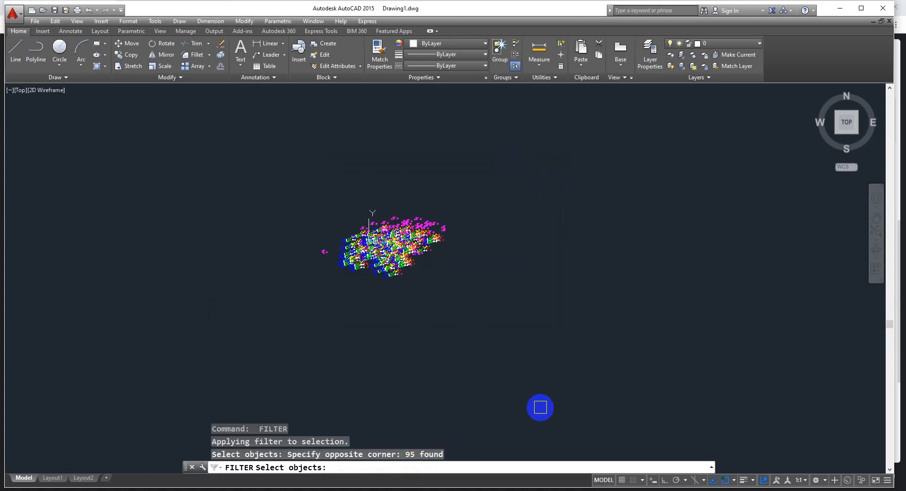
scroll(373, 250, "up", 8)
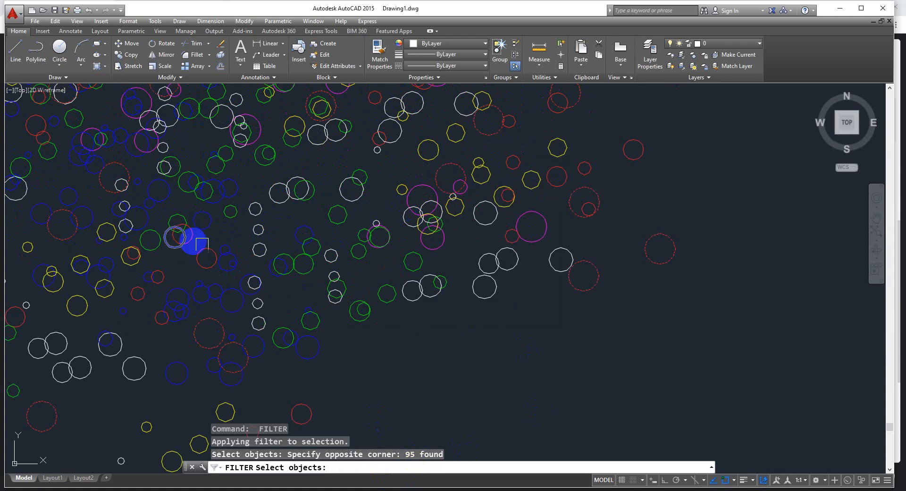
scroll(579, 196, "up", 3)
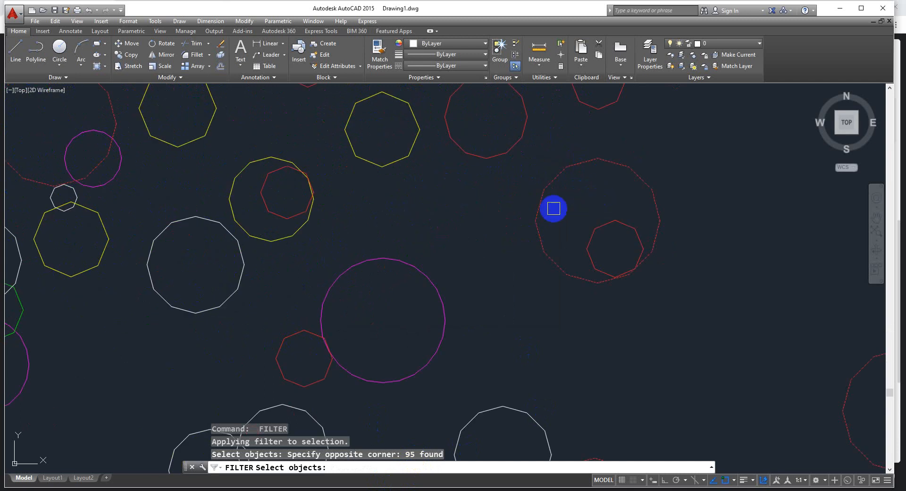
scroll(448, 230, "down", 10)
scroll(448, 230, "down", 3)
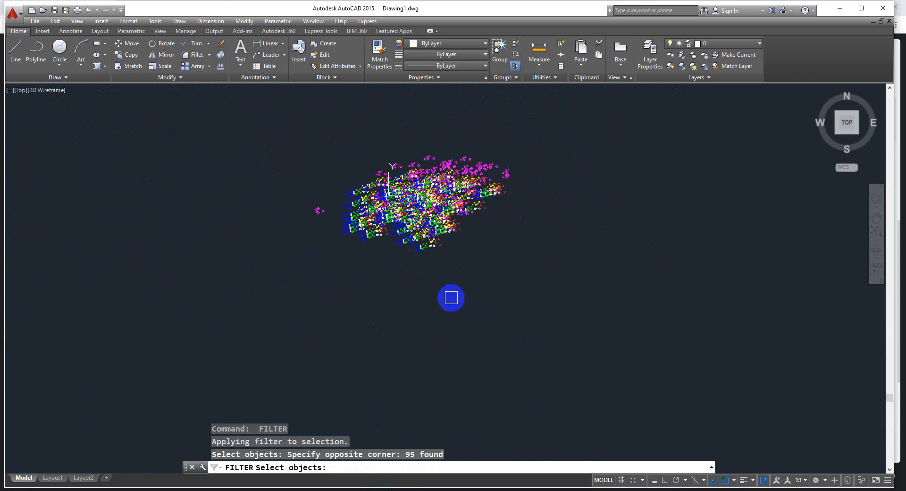
Finish the filtered selection and move the selected red circles horizontally to the right, clear of the multicoloured cloud
key("Return")
type("m")
key("Return")
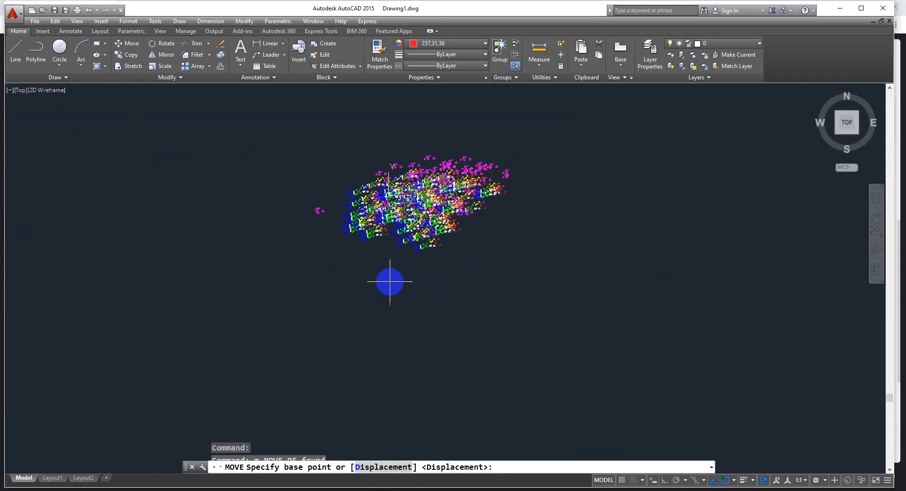
left_click(389, 279)
left_click(601, 278)
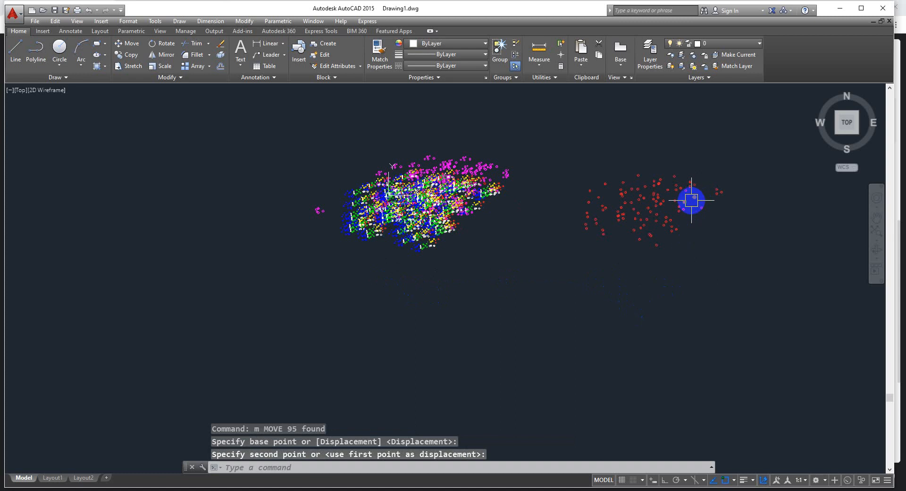
Examine the moved red circles up close and compare them with the circles in the multicoloured cloud
mouse_move(691, 200)
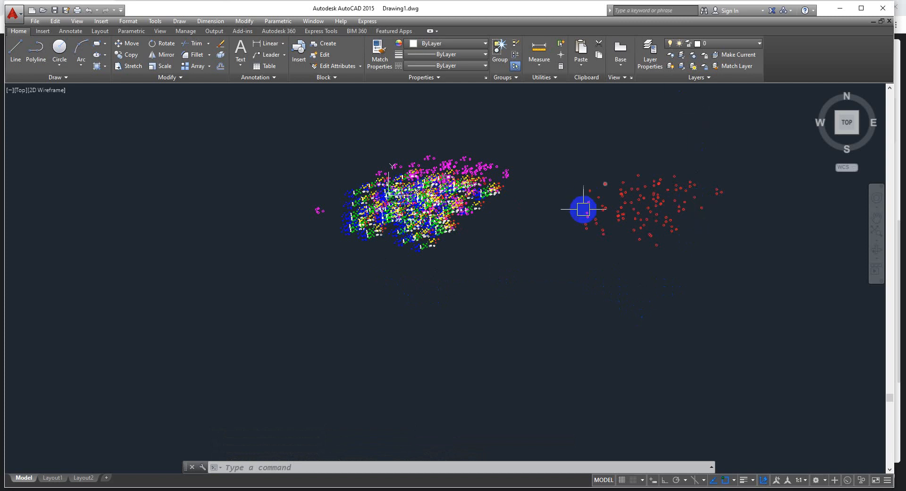
scroll(582, 206, "up", 12)
scroll(527, 231, "up", 4)
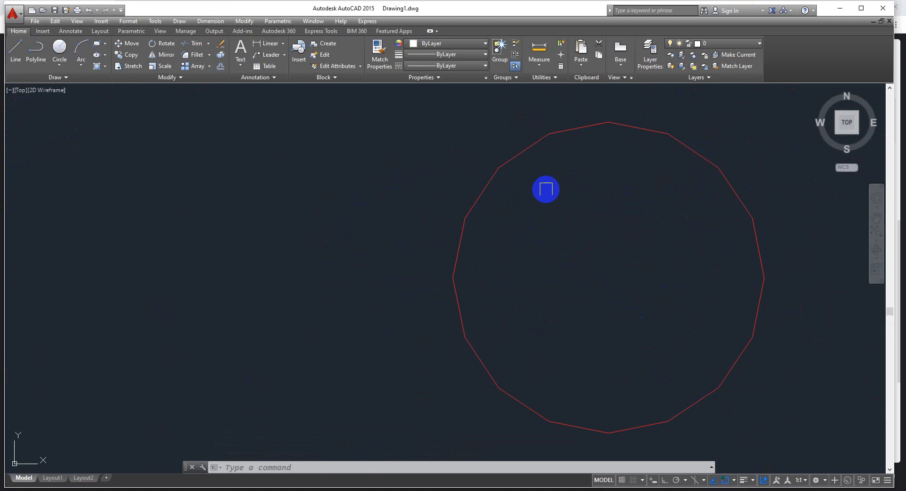
scroll(631, 143, "down", 1)
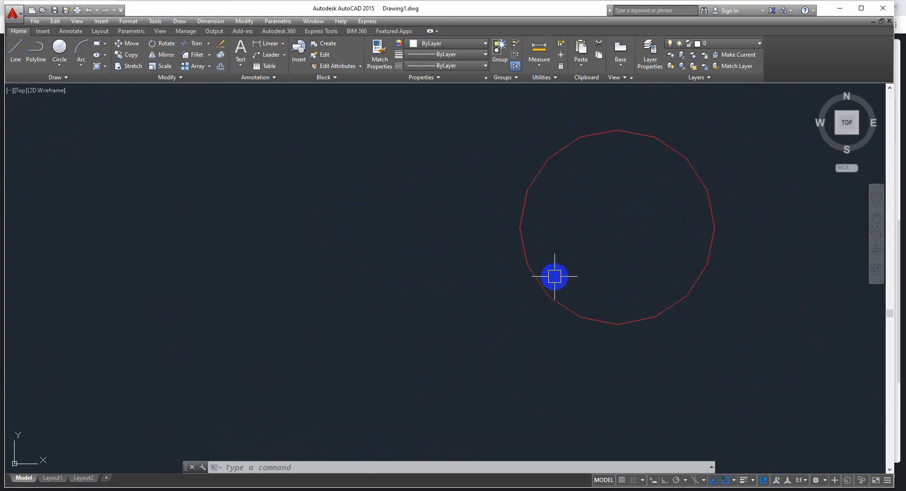
scroll(557, 277, "down", 3)
scroll(659, 239, "down", 4)
scroll(480, 241, "down", 5)
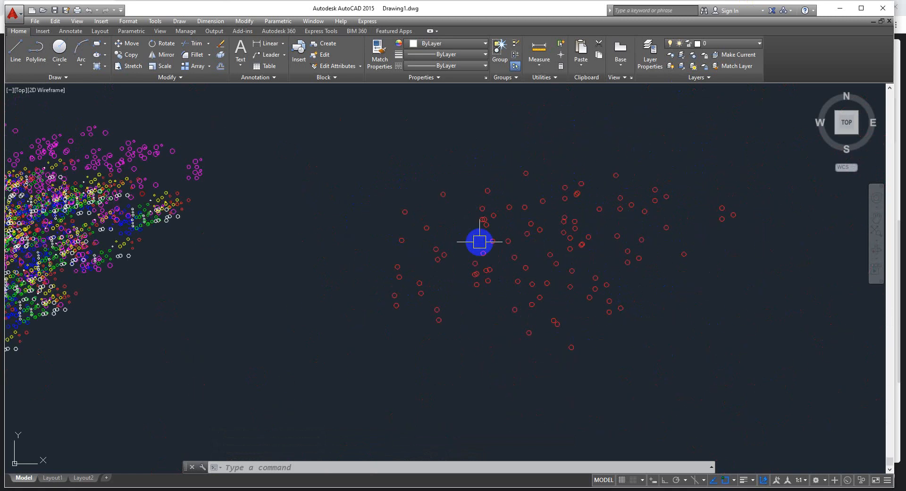
scroll(574, 248, "up", 5)
scroll(516, 249, "down", 5)
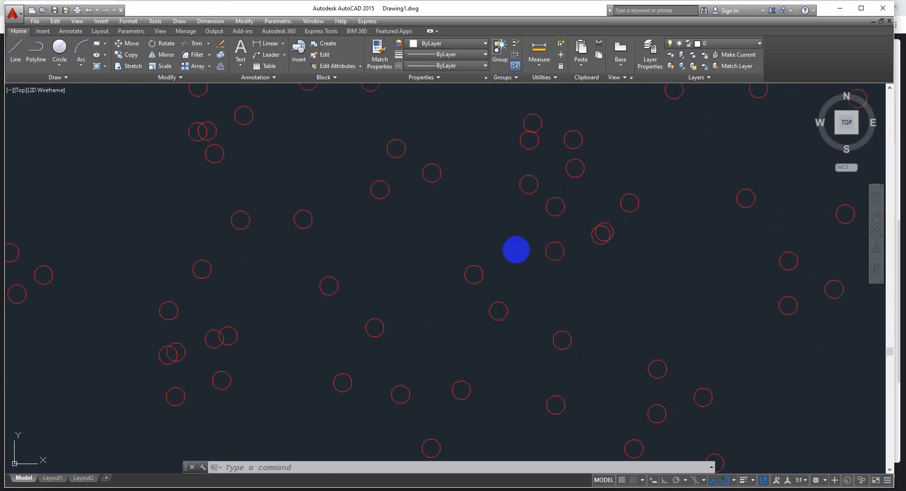
scroll(217, 226, "up", 5)
scroll(321, 228, "up", 3)
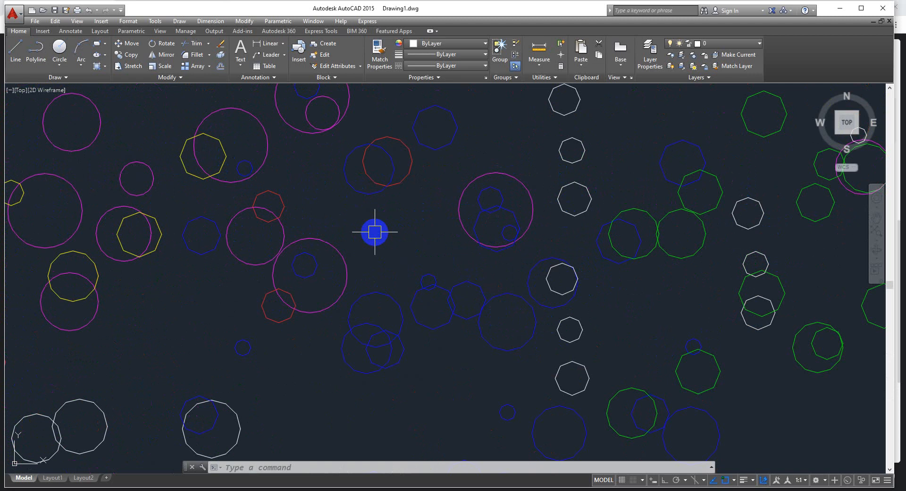
Regenerate the model display and check the circle outlines in both the cloud and the moved red group
type("RE")
key("Return")
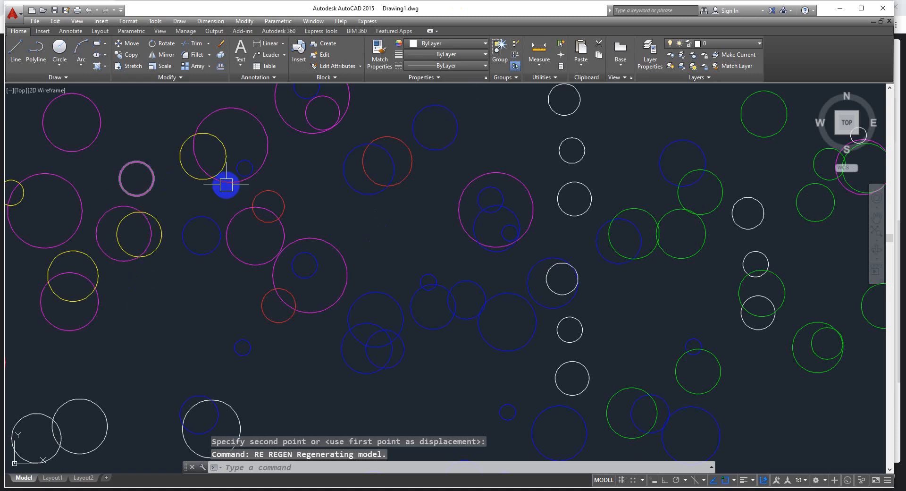
scroll(247, 218, "down", 9)
scroll(319, 230, "down", 2)
scroll(633, 251, "up", 8)
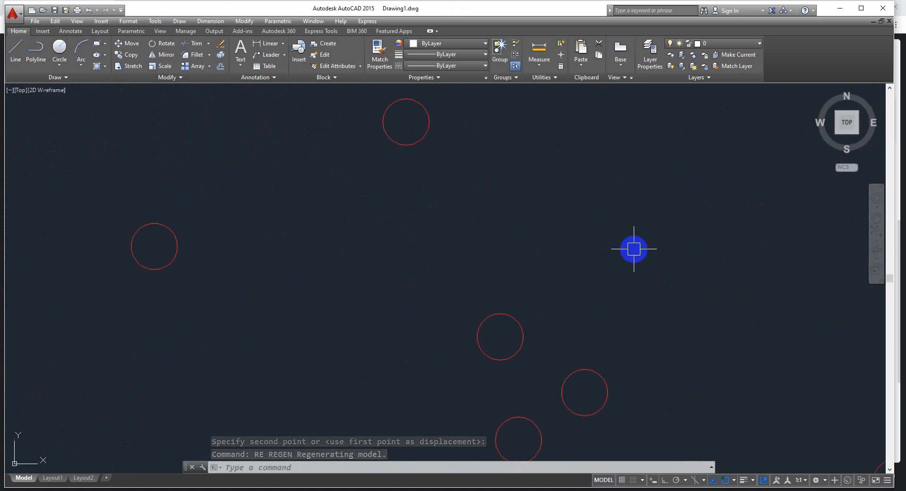
scroll(460, 158, "down", 6)
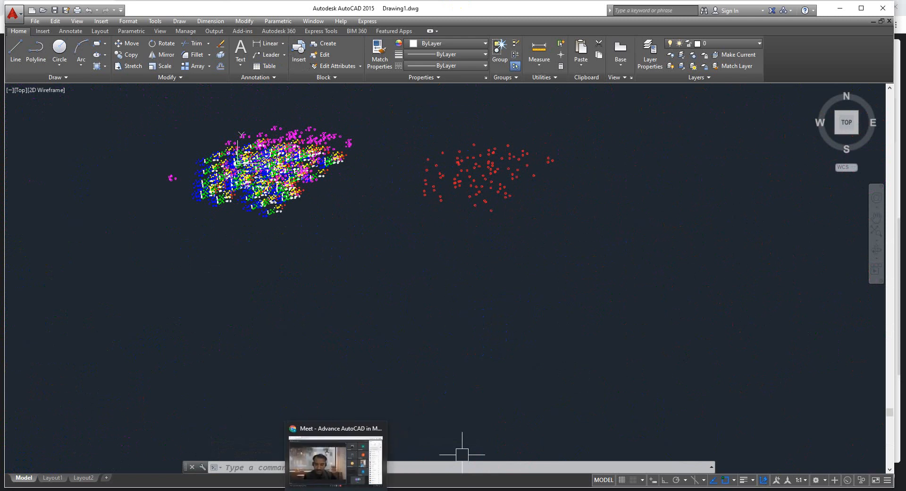
Switch to the AutoCAD notes PDF in Chrome and review page 24 on FILTER, the inquiry tools, tables and data extraction
left_click(347, 450)
left_click(188, 6)
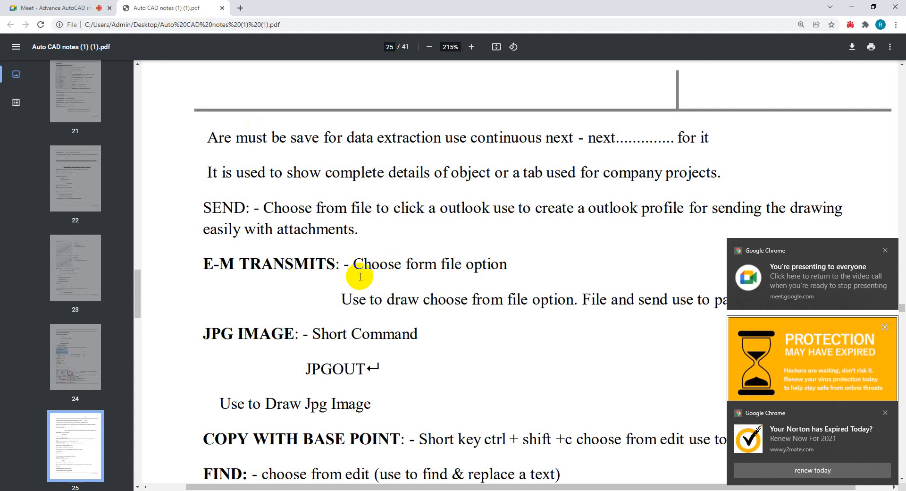
scroll(362, 210, "up", 1)
scroll(361, 210, "up", 10)
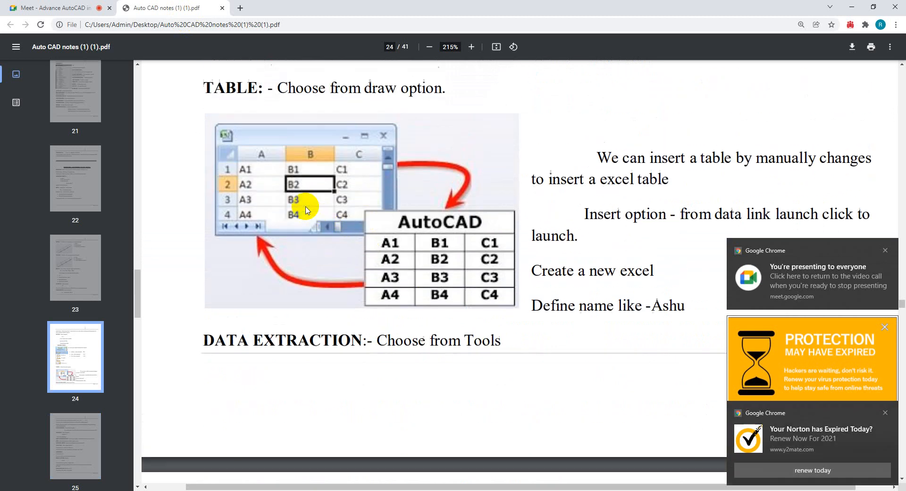
scroll(304, 206, "up", 9)
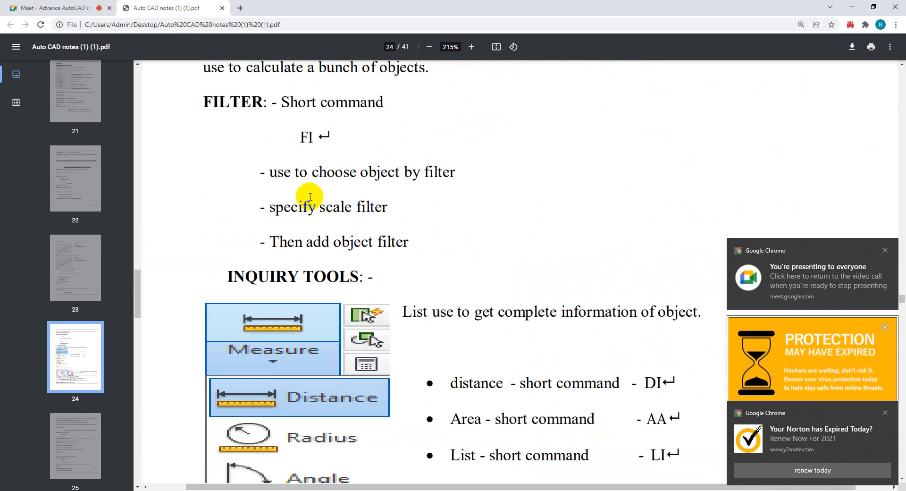
scroll(305, 206, "down", 6)
scroll(306, 206, "down", 2)
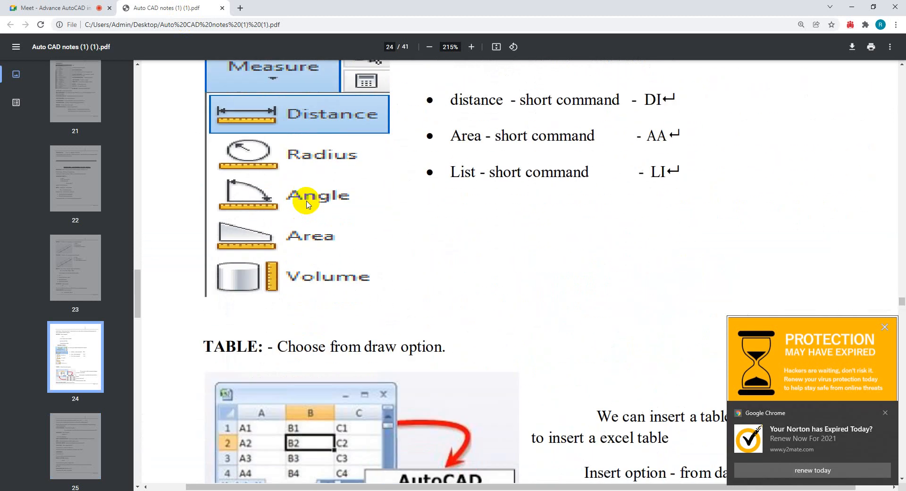
scroll(308, 200, "down", 6)
scroll(314, 200, "down", 1)
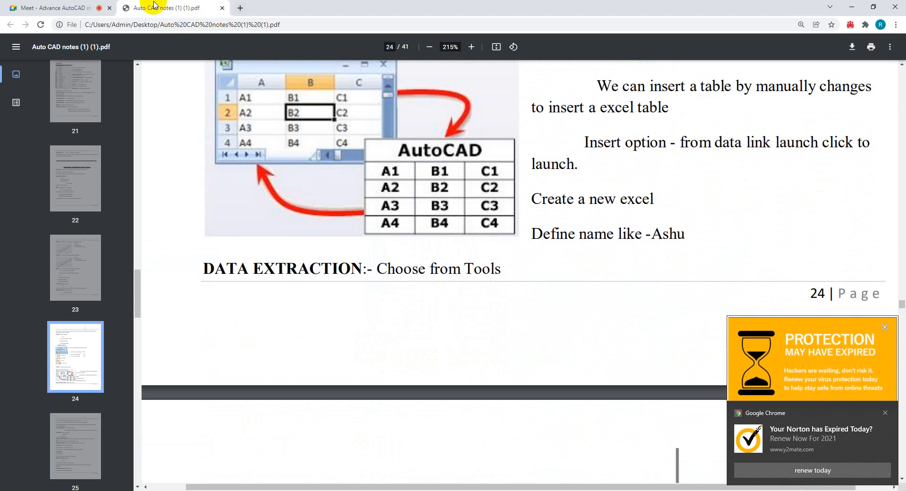
left_click(52, 8)
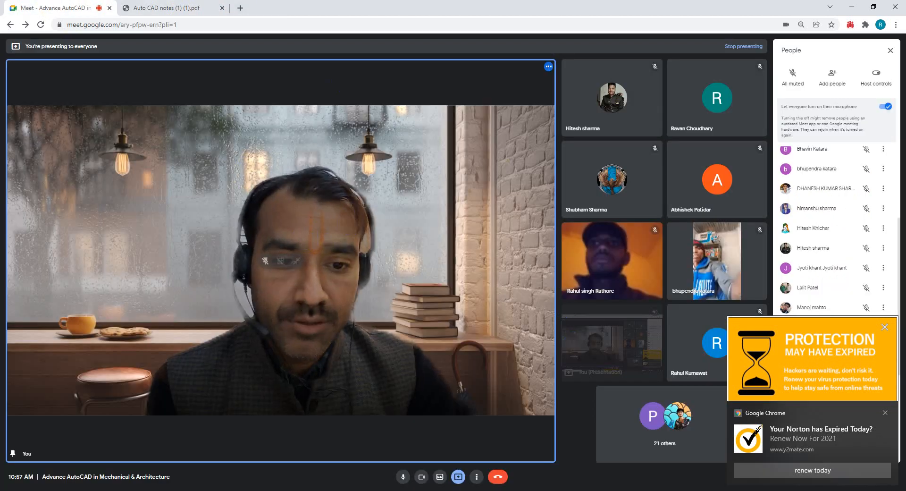
Return to AutoCAD and erase every object in the drawing
key("alt+Tab")
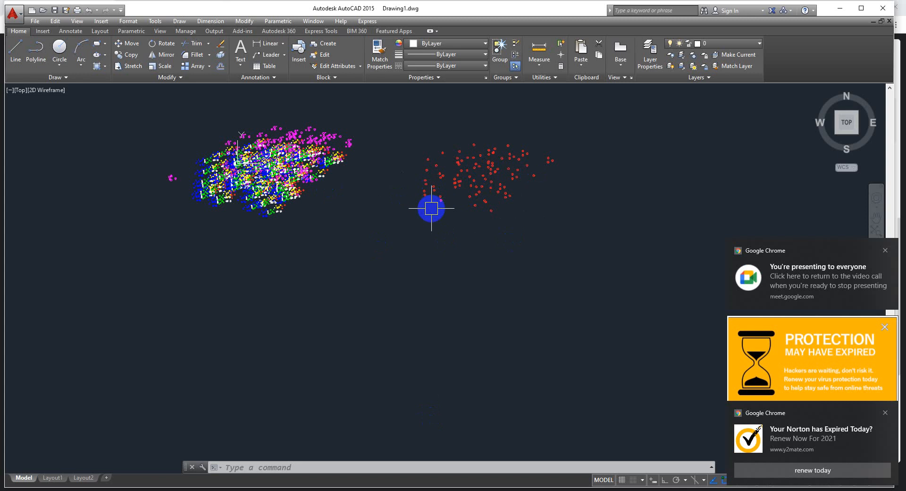
key("ctrl+a")
key("Delete")
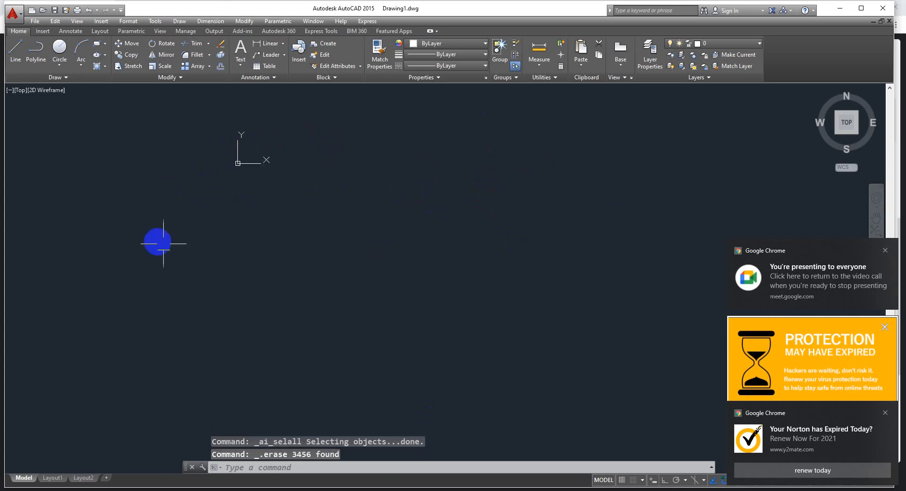
Draw a rectangle about 1311 by 740 units in the empty drawing, placed below and to the right of the origin
scroll(346, 153, "up", 2)
scroll(219, 243, "up", 2)
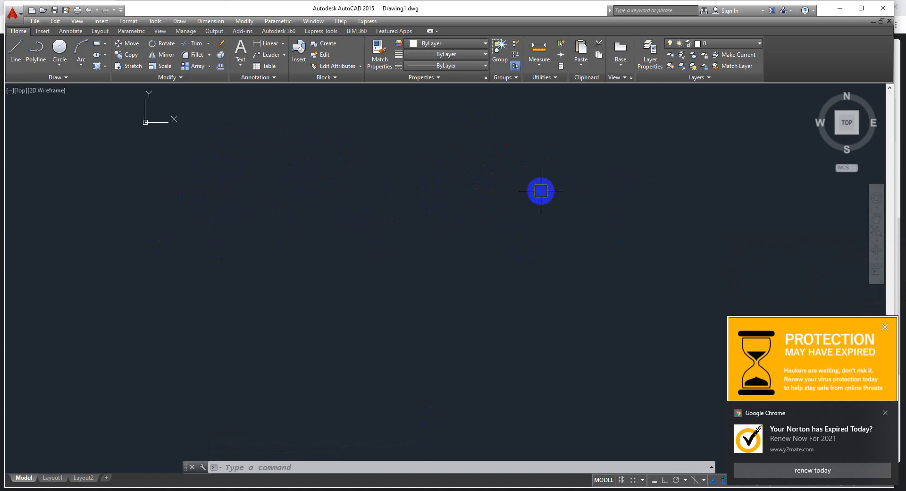
key("Escape")
type("rec")
key("Return")
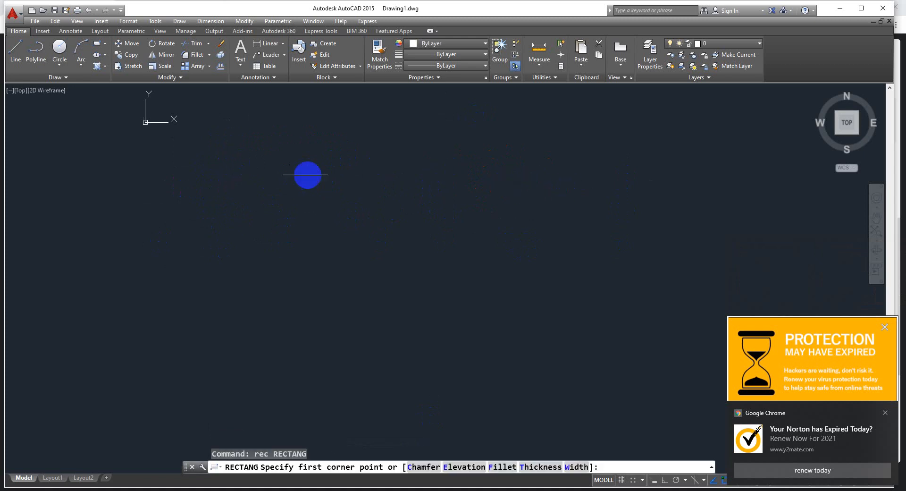
left_click(297, 164)
left_click(477, 264)
key("Escape")
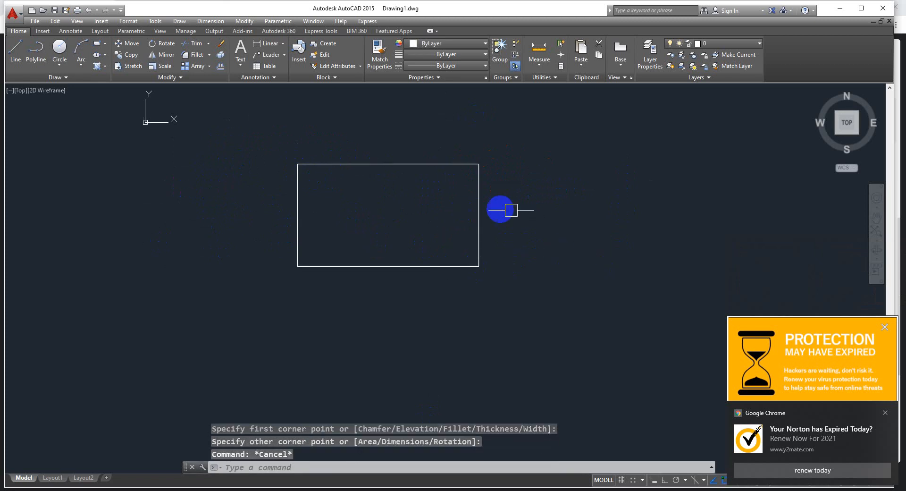
Measure the length of the rectangle's upper edge between its two corners with the Distance inquiry
mouse_move(546, 215)
middle_mouse_down()
mouse_move(498, 232)
mouse_move(363, 243)
middle_mouse_up()
scroll(367, 242, "up", 2)
scroll(414, 243, "down", 4)
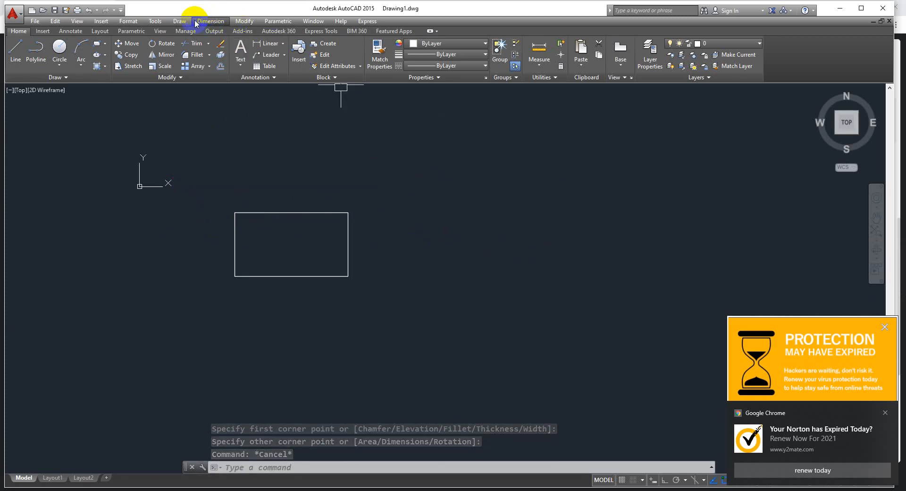
left_click(163, 23)
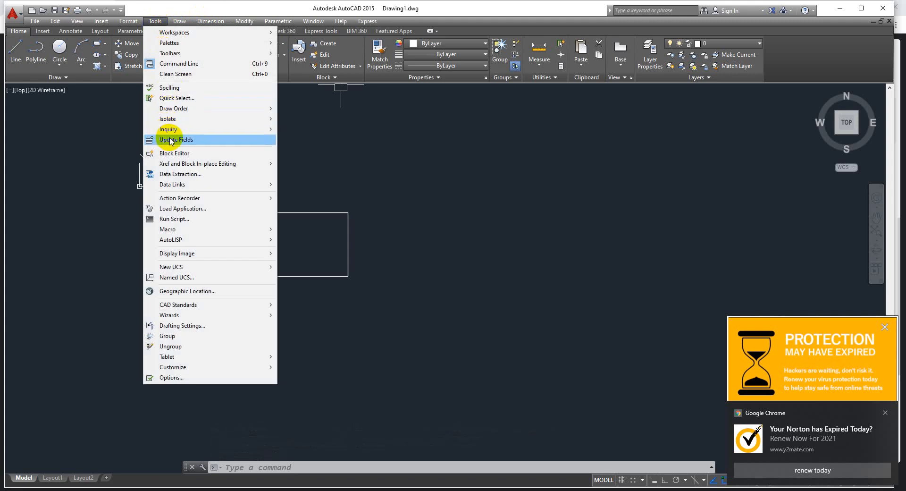
mouse_move(172, 132)
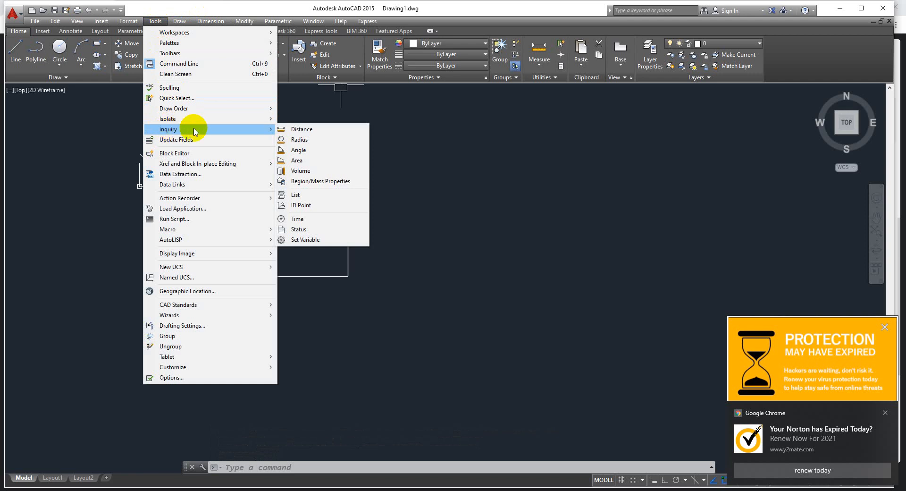
left_click(292, 131)
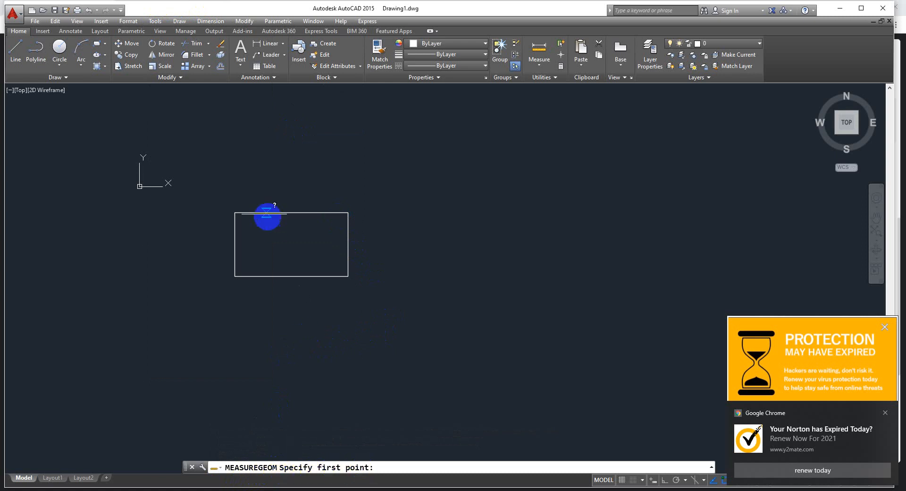
left_click(235, 213)
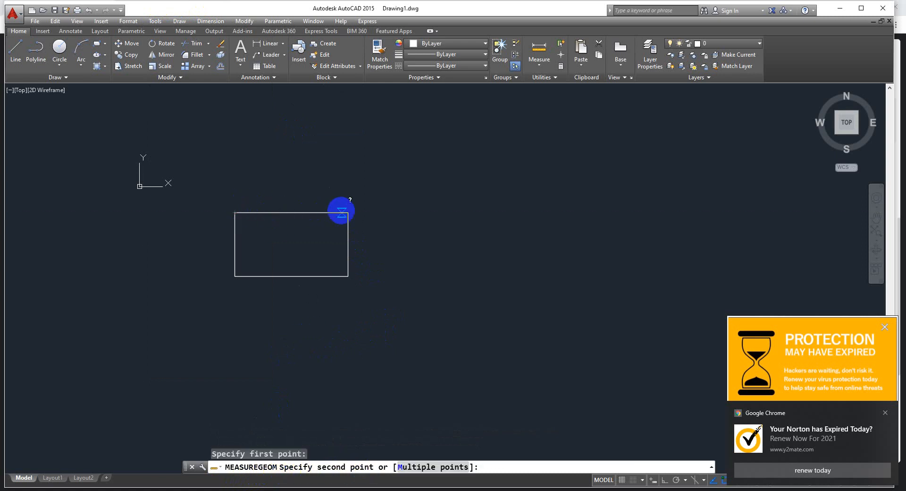
left_click(348, 212)
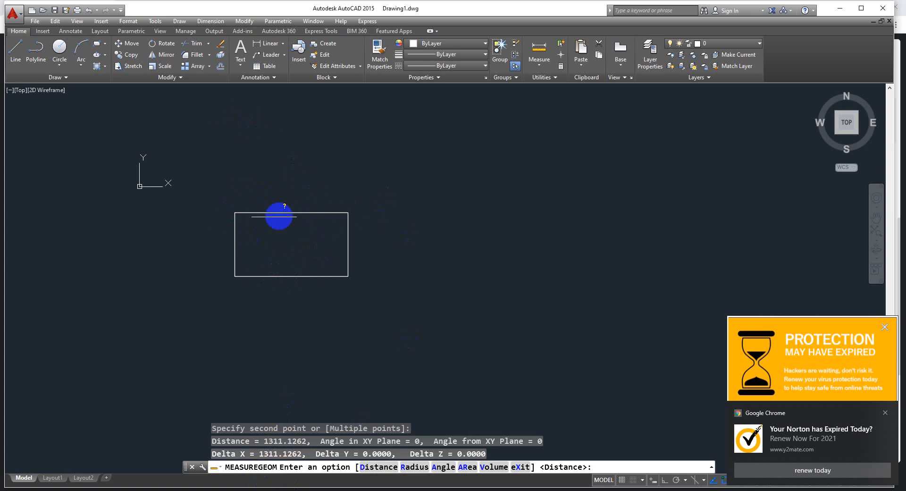
key("Escape")
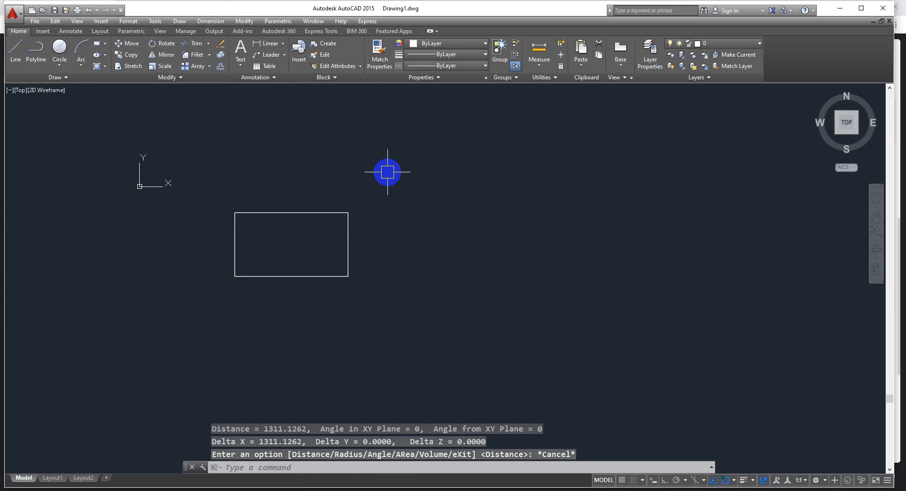
Measure the rectangle's right-hand edge from its upper to its lower corner with the DIST command
type("di")
key("Return")
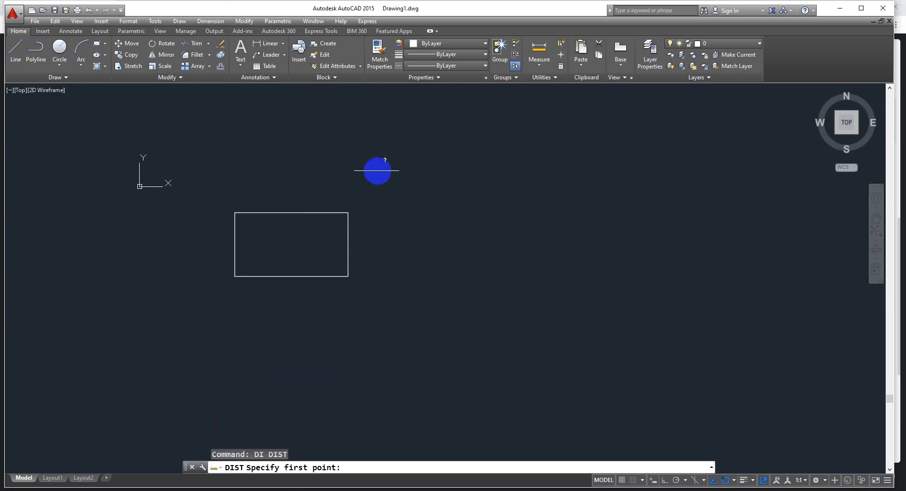
left_click(343, 213)
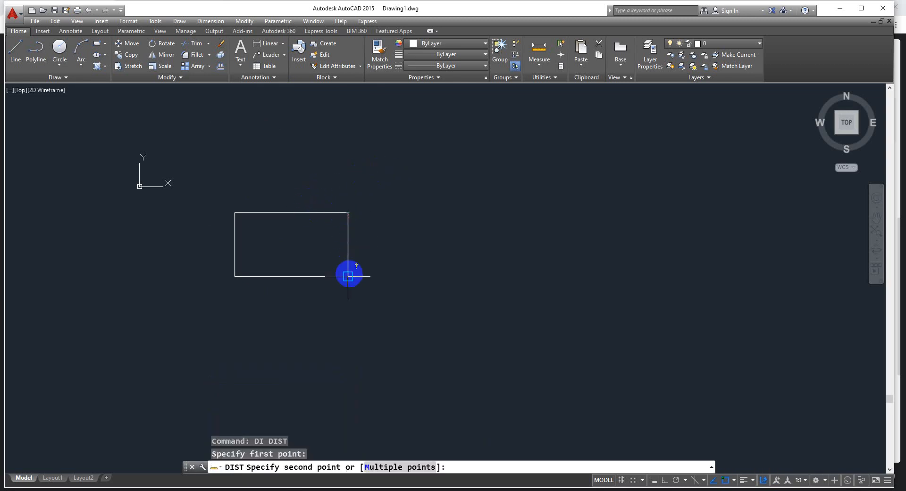
left_click(348, 275)
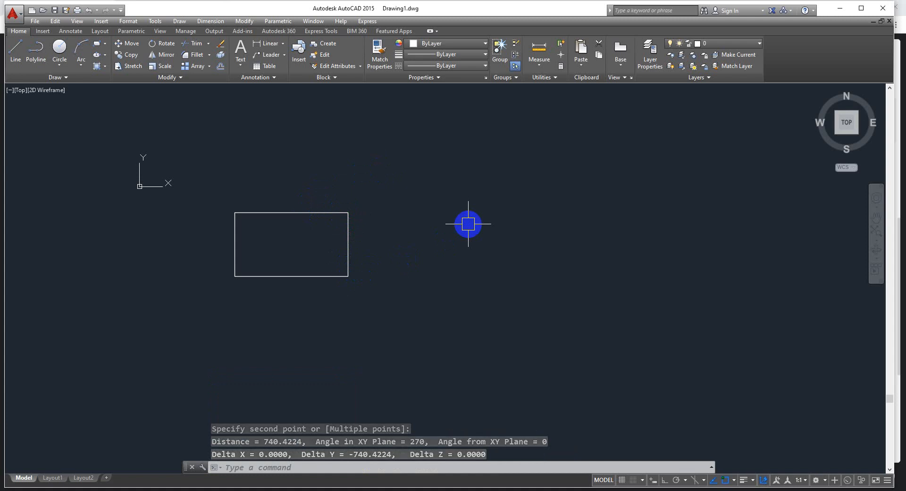
left_click(154, 21)
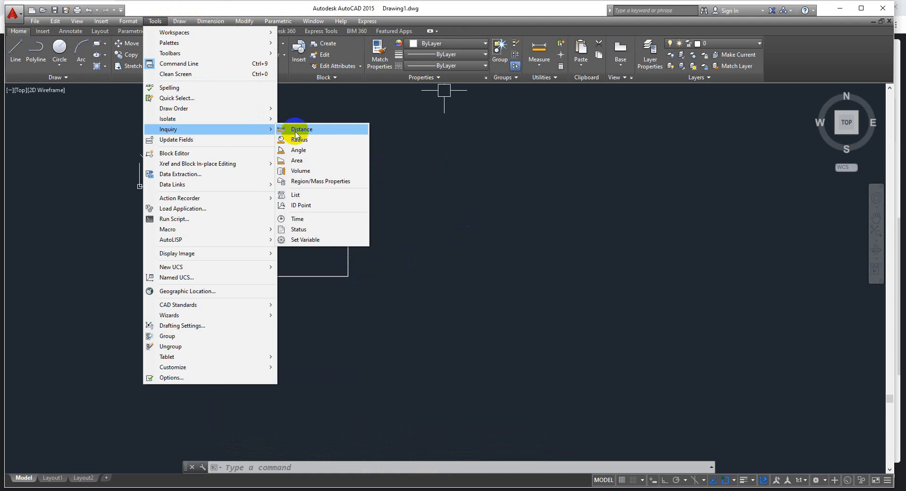
left_click(433, 178)
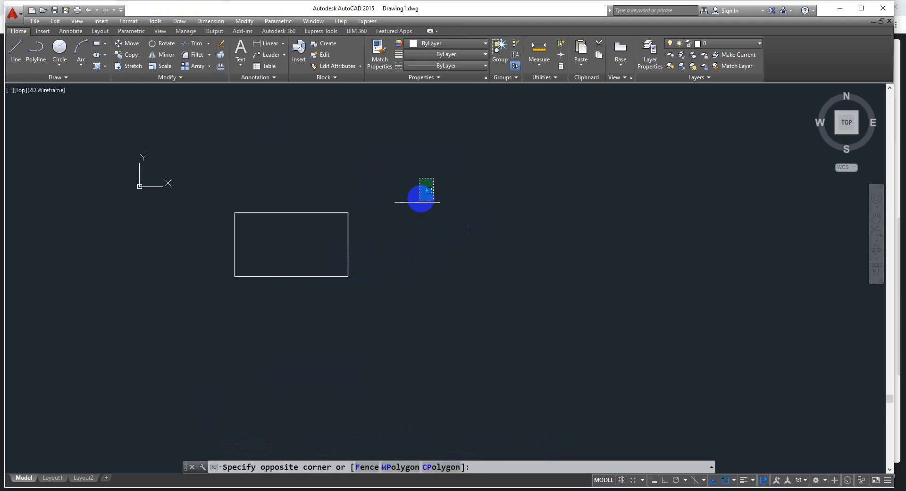
left_click(410, 205)
key("Escape")
left_click(434, 205)
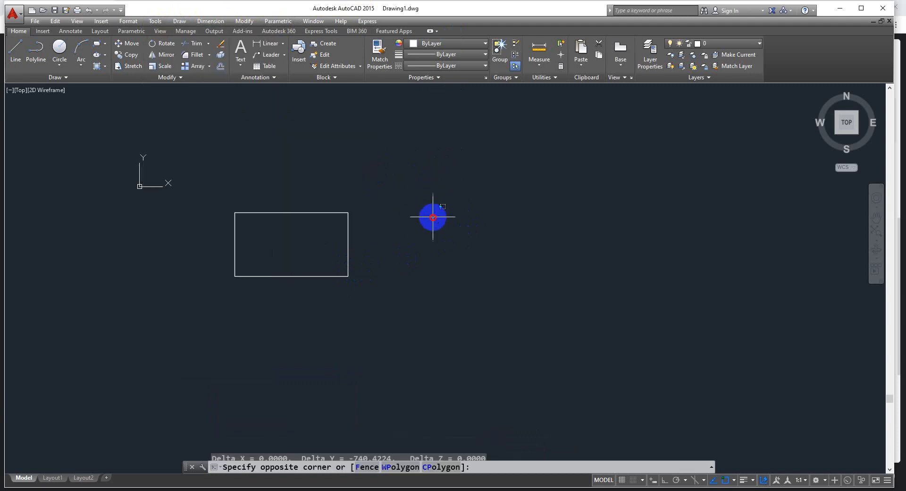
key("Escape")
Draw a circle to the right of the rectangle, about as wide as the rectangle is high
type("c")
key("Return")
left_click(464, 199)
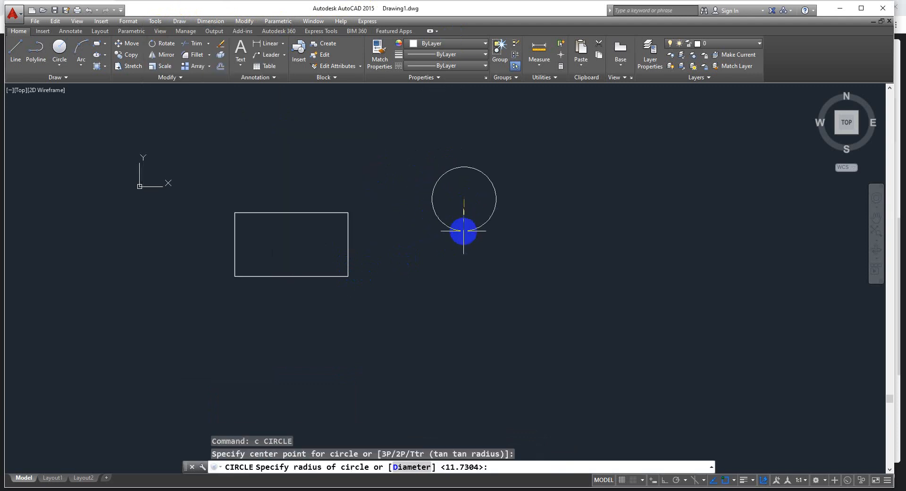
left_click(463, 231)
key("Escape")
Measure the circle's radius and diameter with the Radius inquiry
left_click(155, 22)
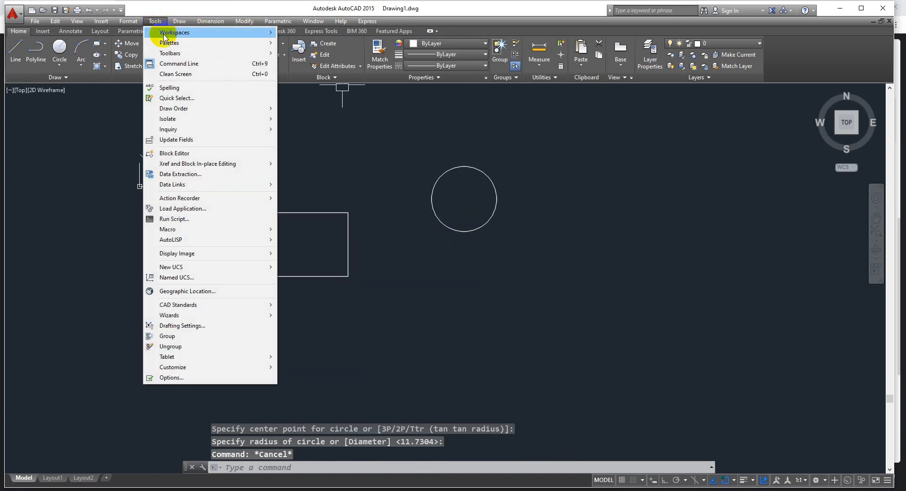
mouse_move(175, 128)
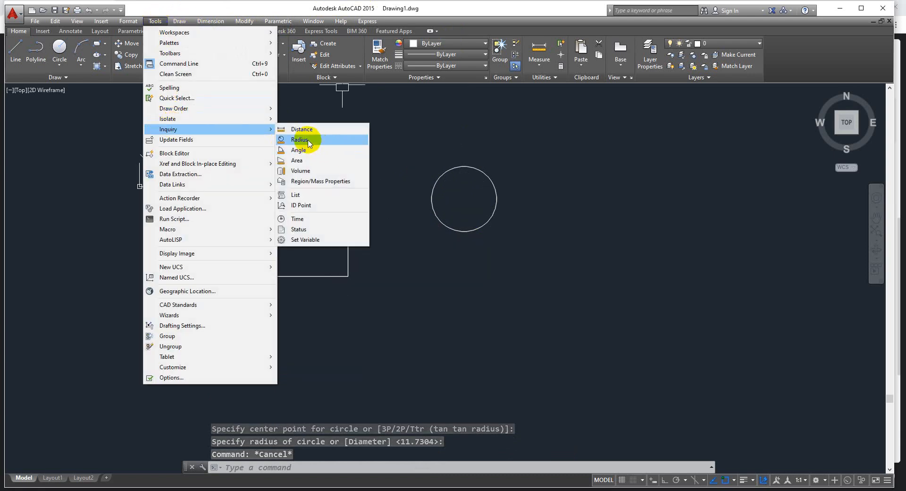
left_click(289, 140)
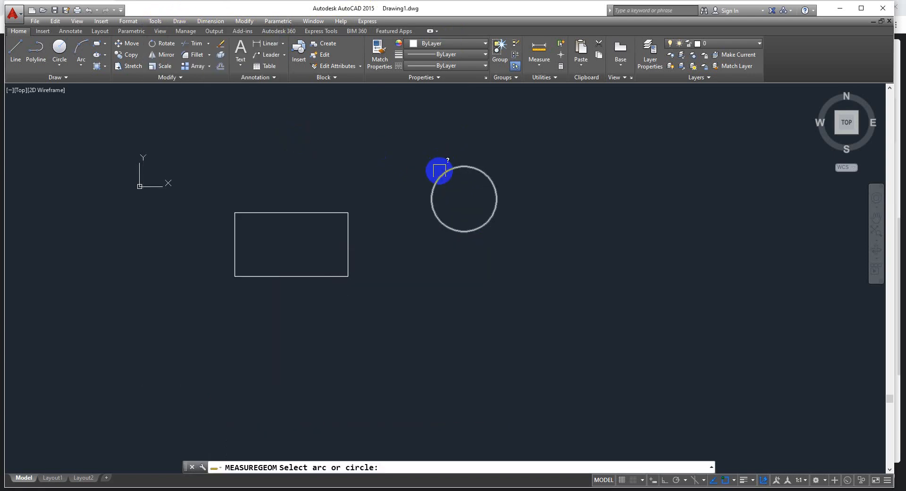
left_click(439, 171)
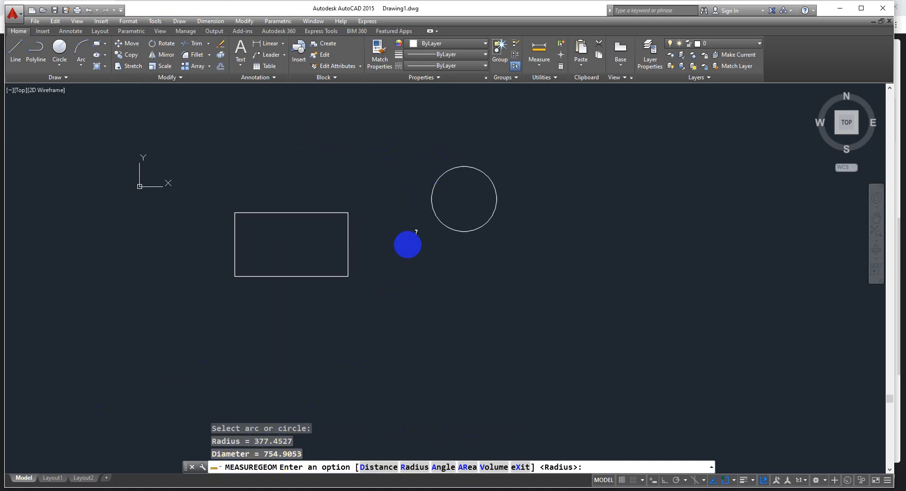
key("Escape")
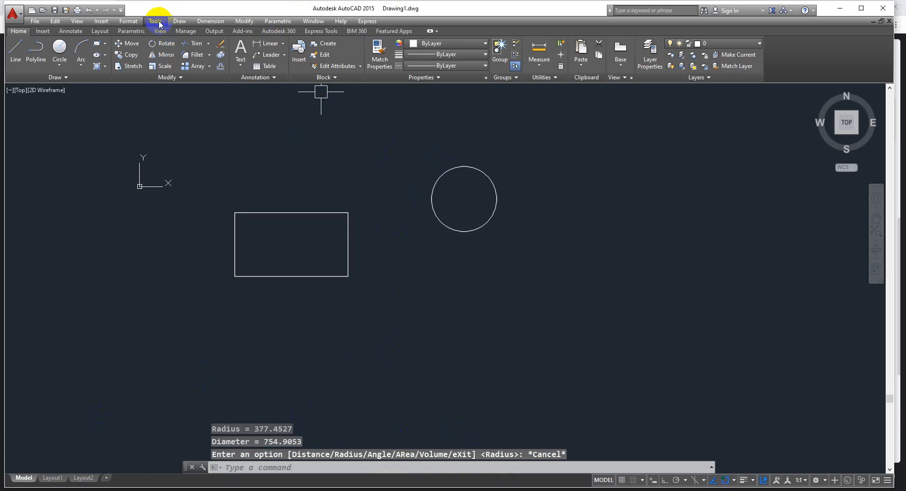
Measure the angle between the rectangle's lower edge and its right-hand edge with the Angle inquiry
left_click(153, 21)
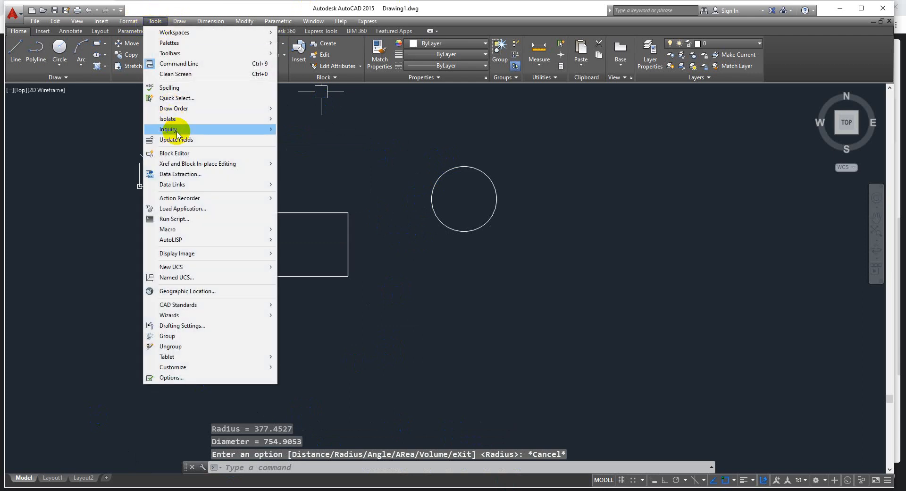
mouse_move(177, 134)
left_click(306, 148)
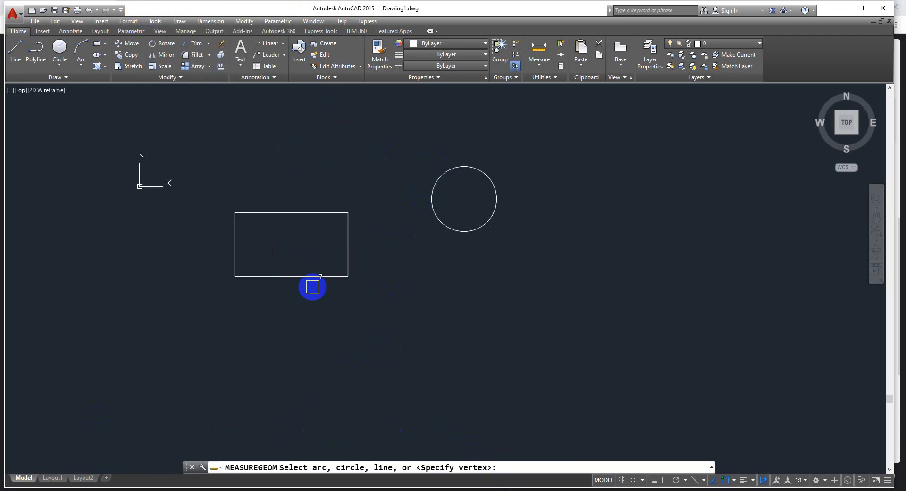
left_click(316, 277)
left_click(346, 257)
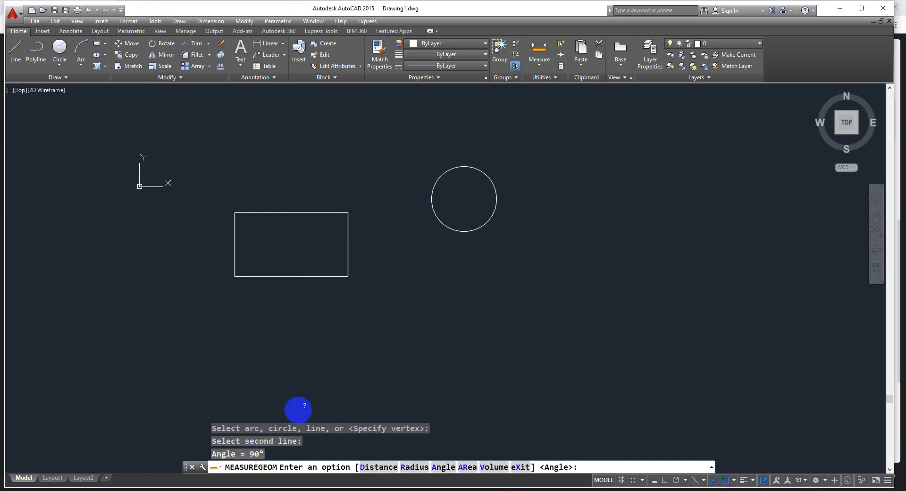
key("Escape")
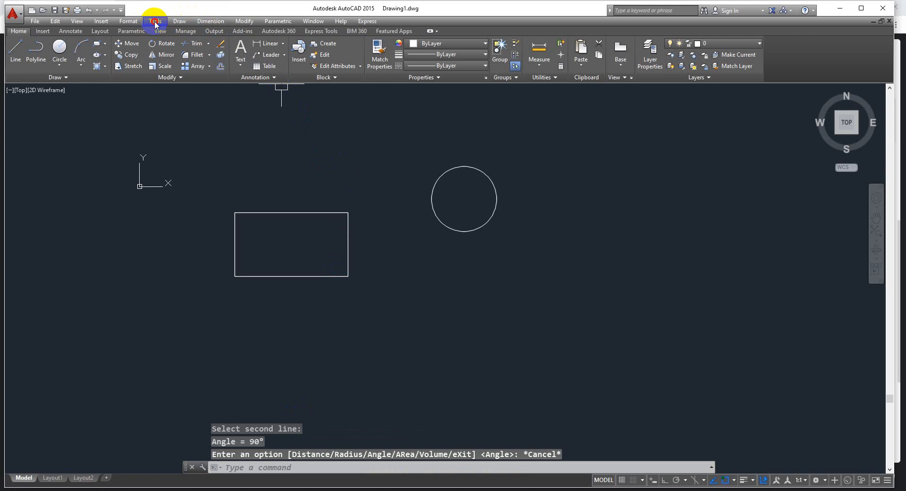
Measure the rectangle's area and perimeter with the Area inquiry by picking its four corners in order
left_click(152, 22)
mouse_move(236, 129)
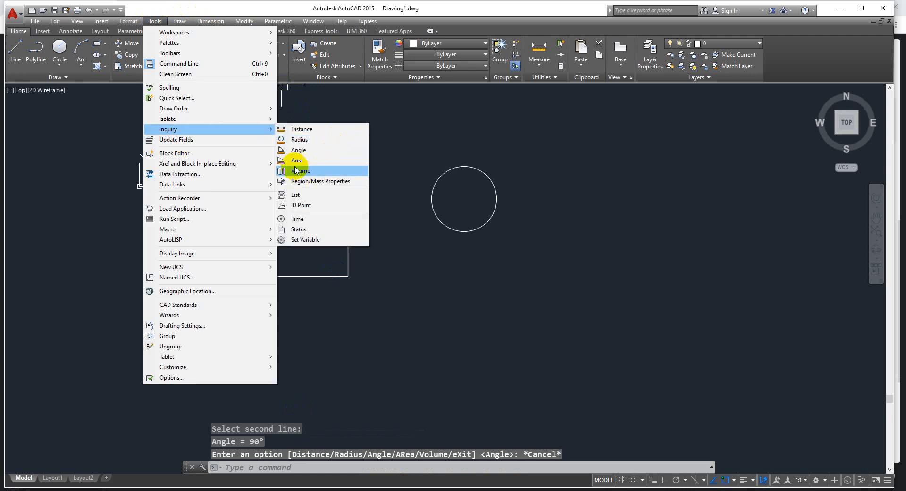
left_click(322, 158)
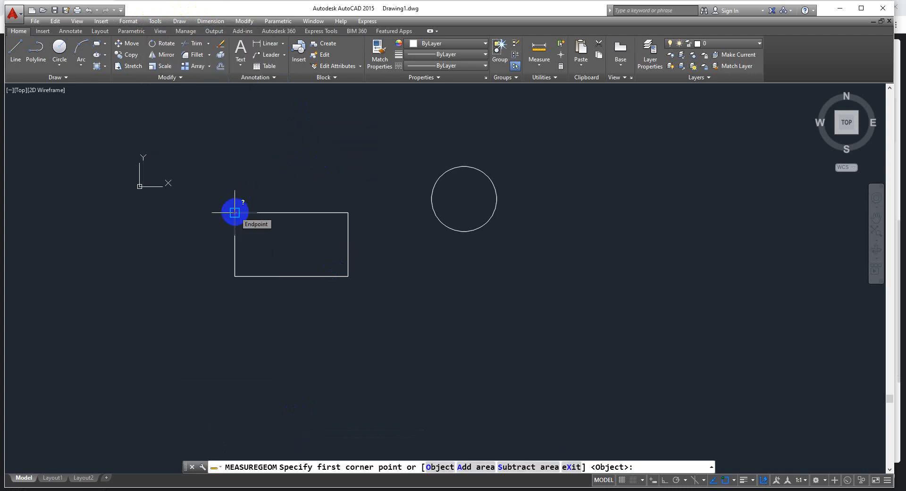
left_click(236, 211)
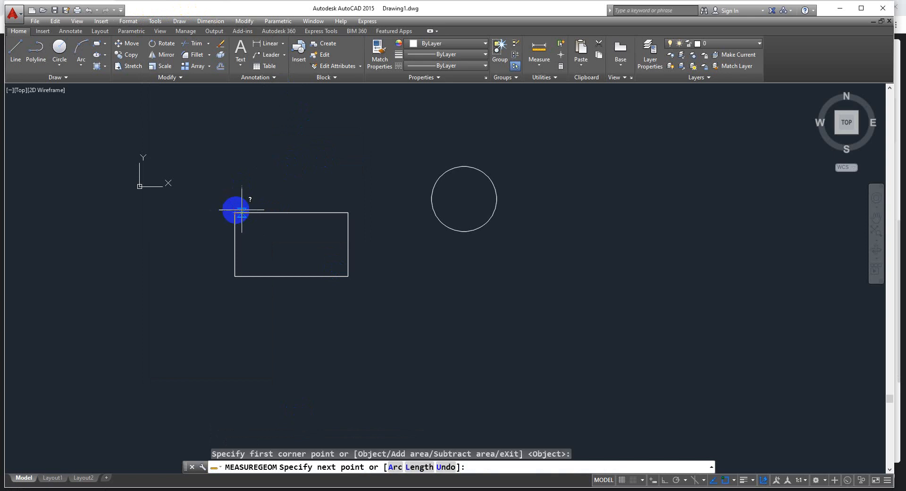
left_click(348, 212)
left_click(348, 275)
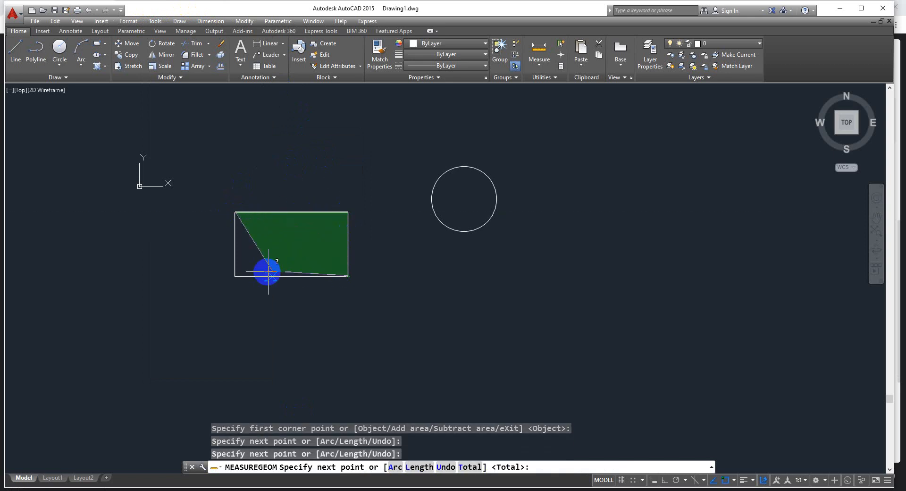
left_click(234, 276)
key("Return")
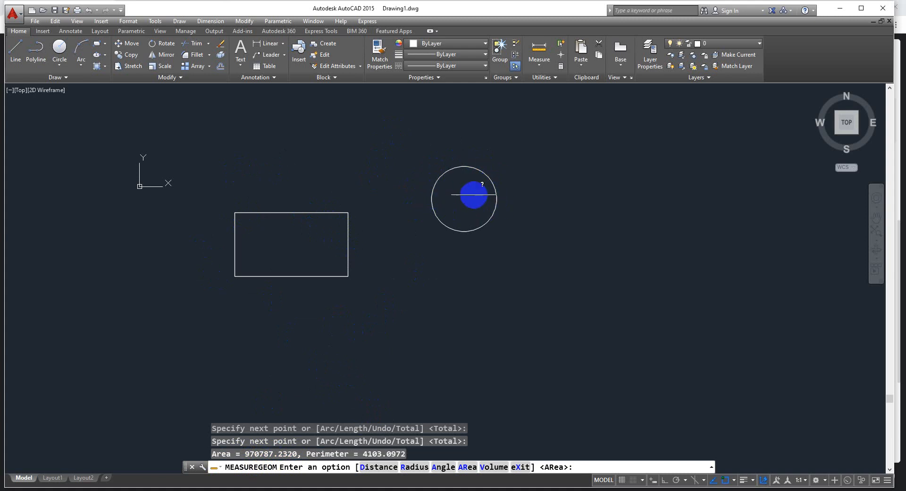
key("Escape")
Try to measure the circle's area with the Area inquiry by picking its four quadrant points
left_click(154, 22)
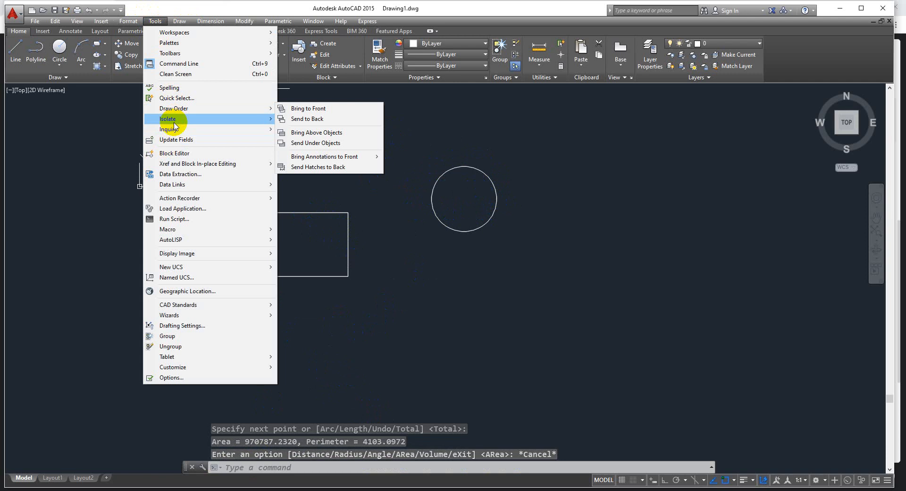
mouse_move(172, 129)
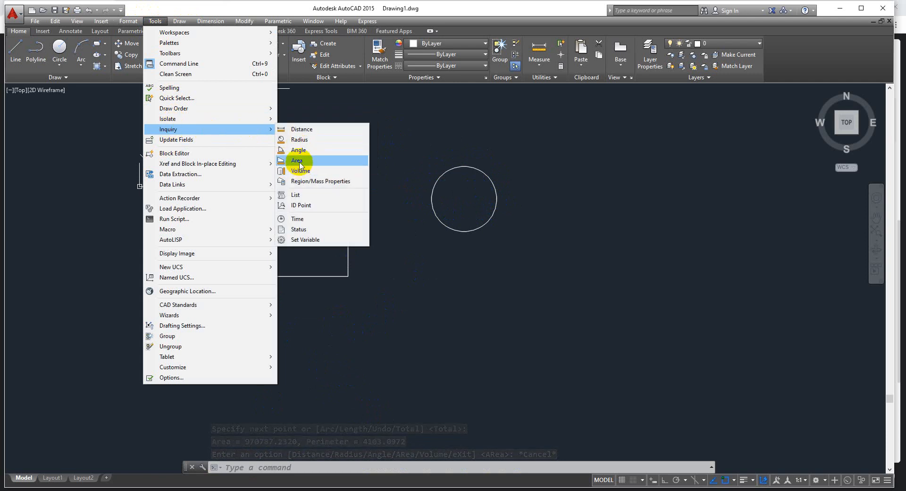
left_click(299, 162)
left_click(464, 166)
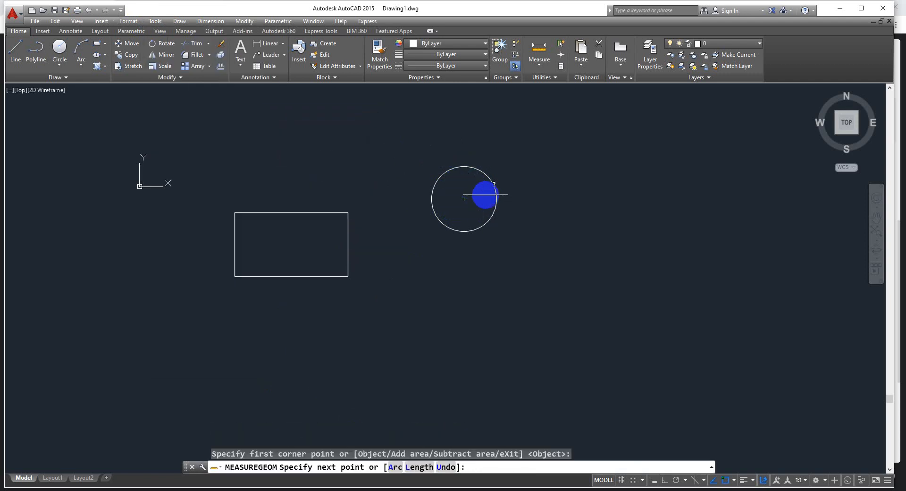
left_click(497, 198)
left_click(464, 231)
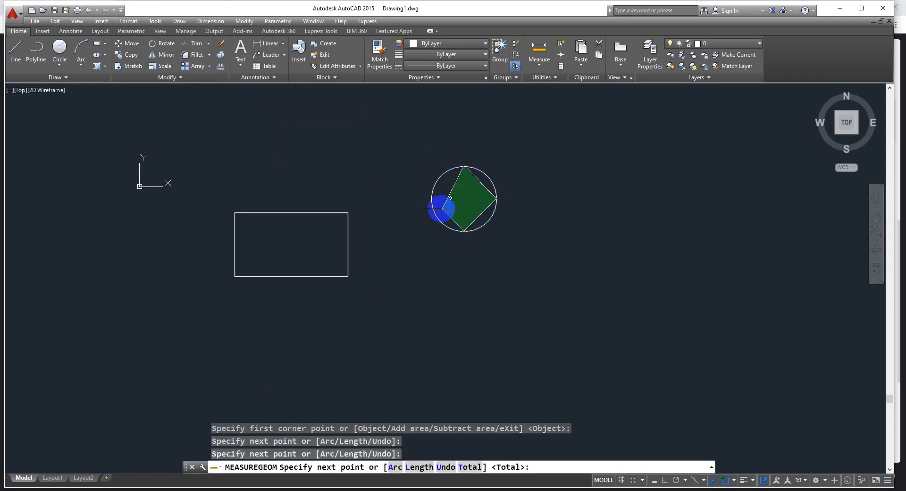
left_click(432, 199)
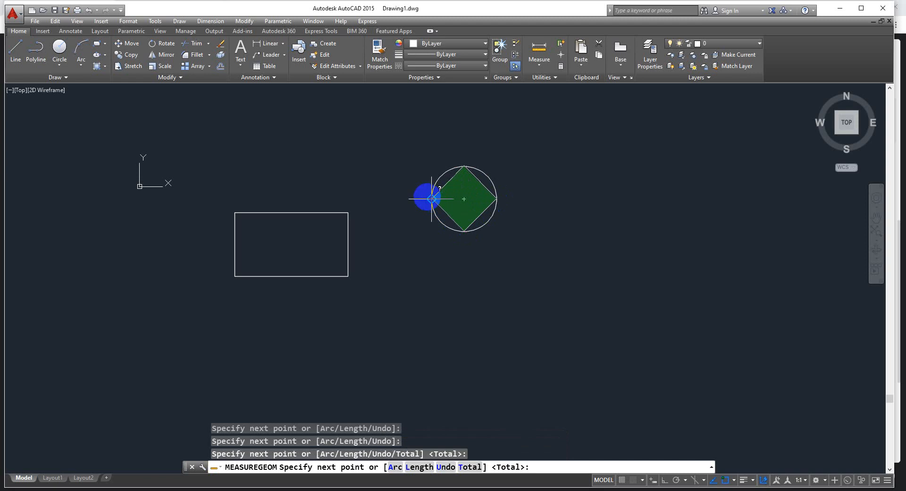
key("Escape")
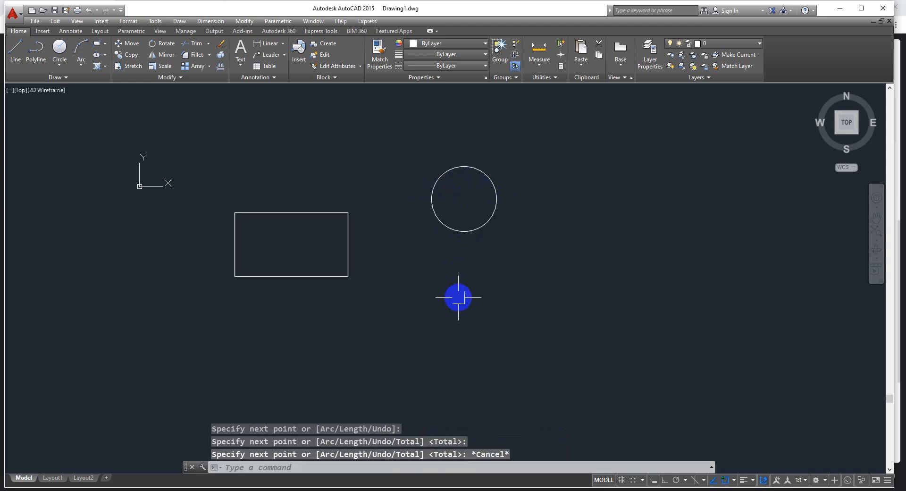
left_click(435, 175)
left_click(334, 212)
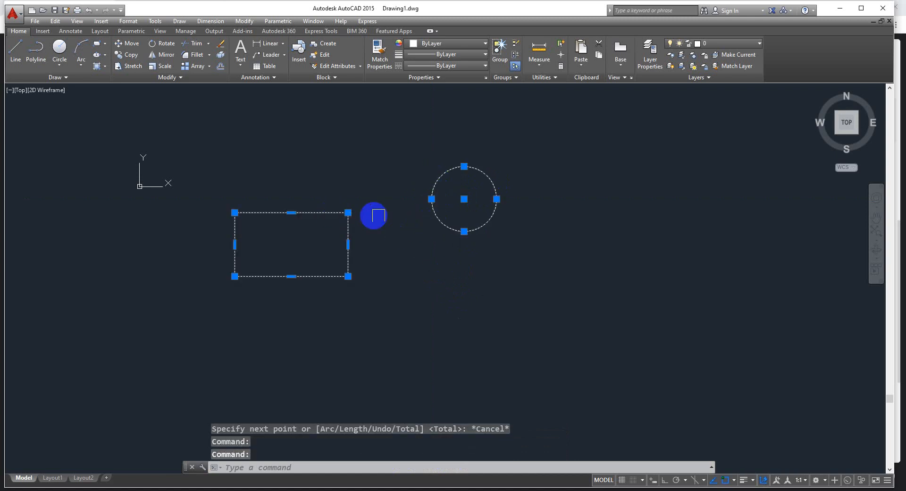
key("Escape")
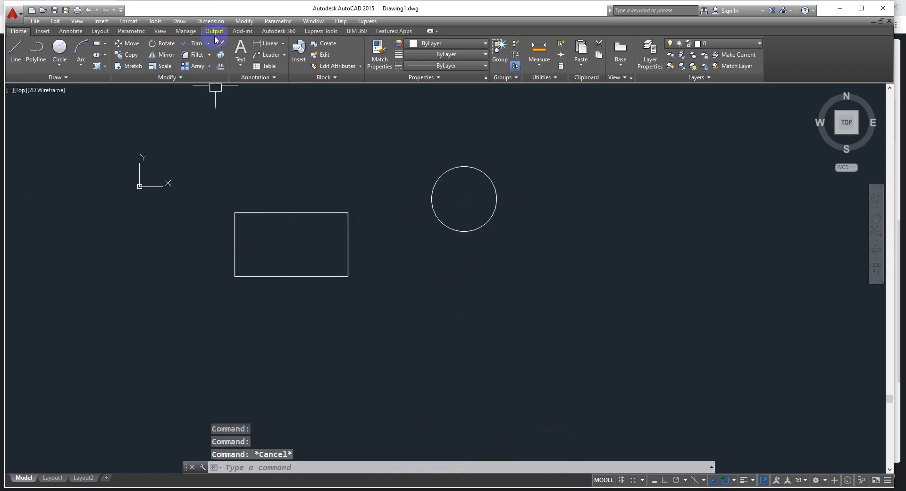
Measure the circle's area and circumference using the Object option of the Area inquiry
left_click(155, 20)
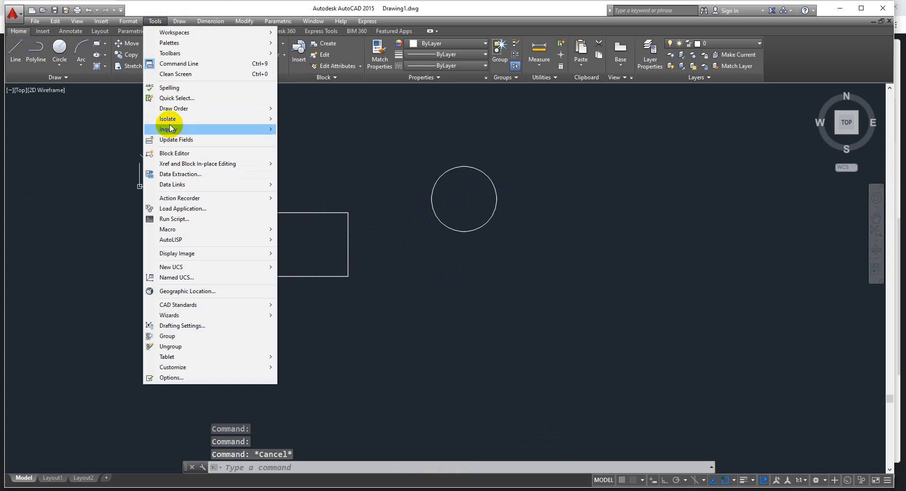
mouse_move(179, 128)
left_click(298, 160)
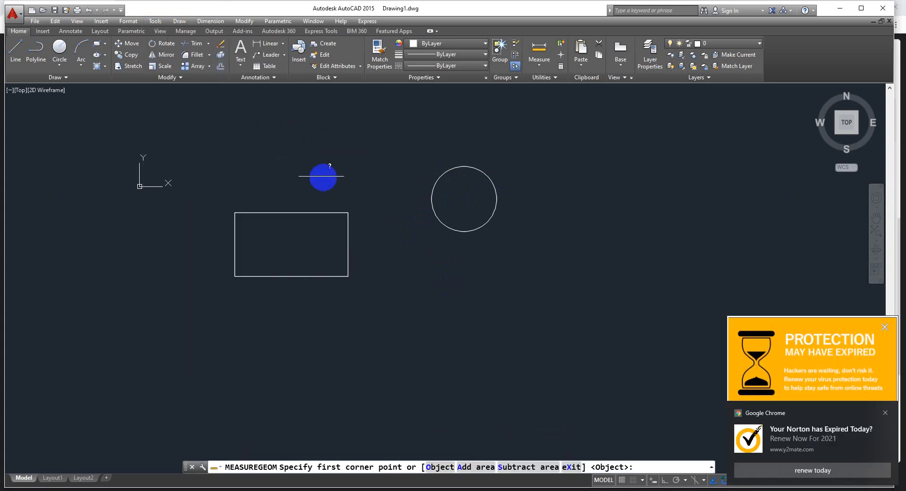
left_click(429, 468)
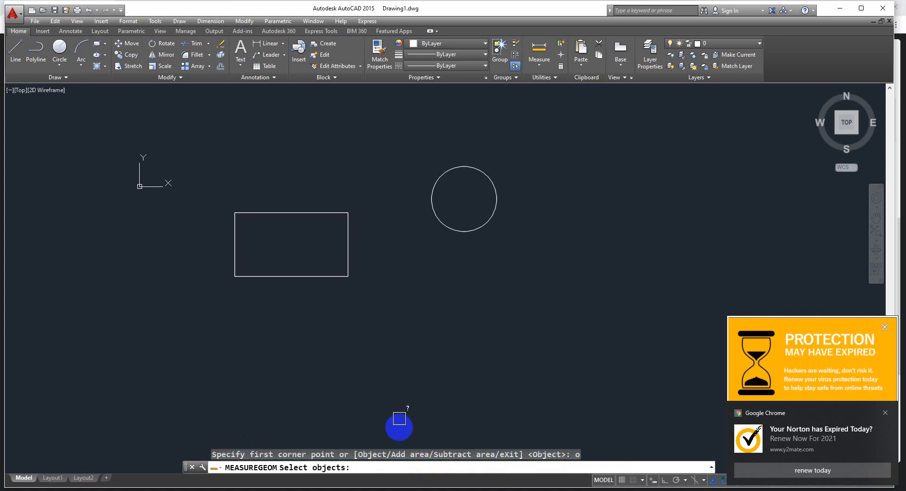
left_click(441, 175)
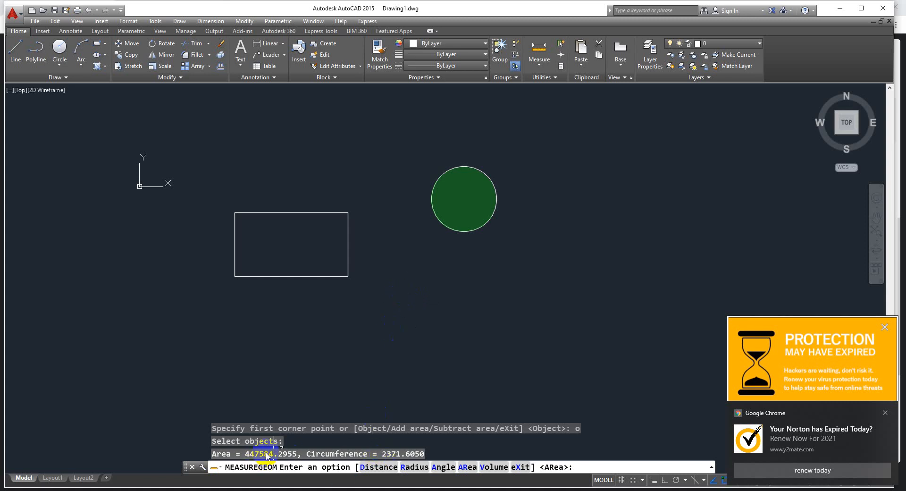
key("Escape")
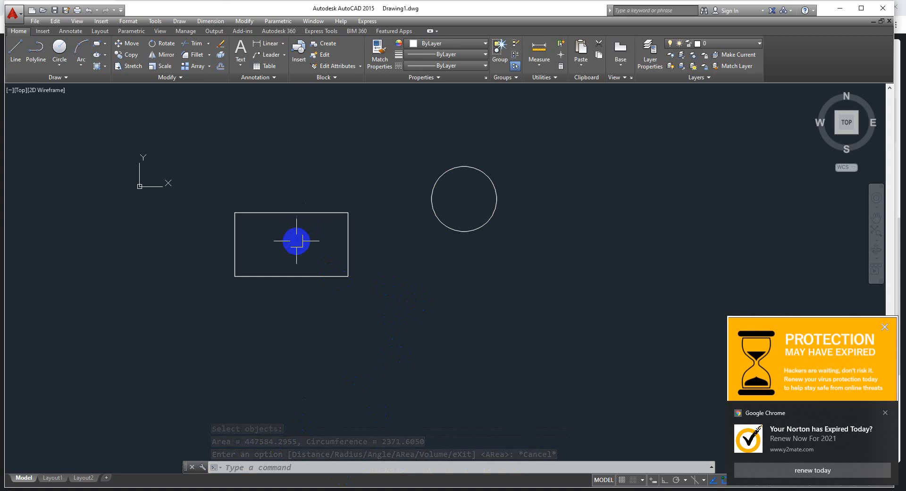
Measure the rectangle's area and perimeter as a whole object with the AREA command's Object option
type("AA")
key("Return")
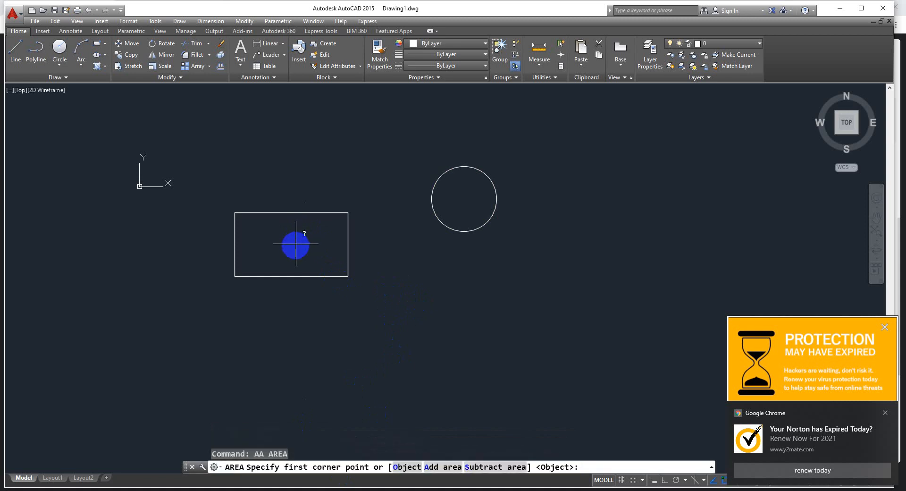
type("o")
key("Return")
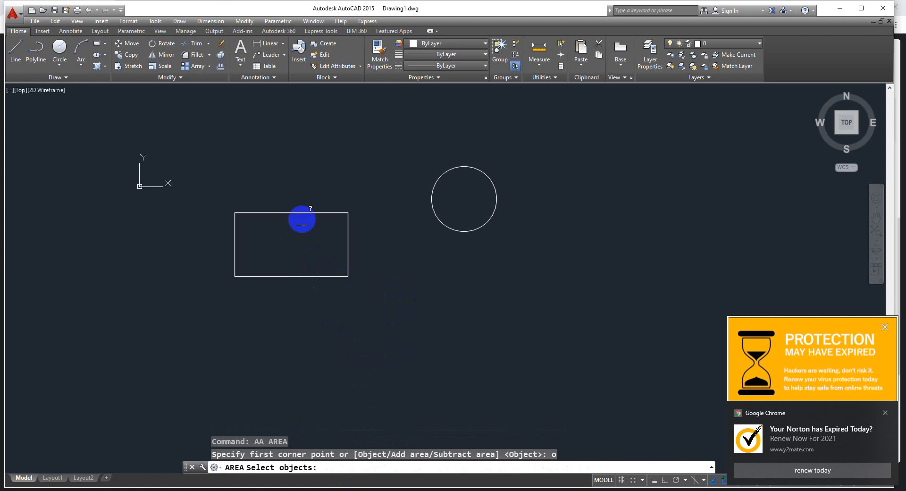
left_click(302, 214)
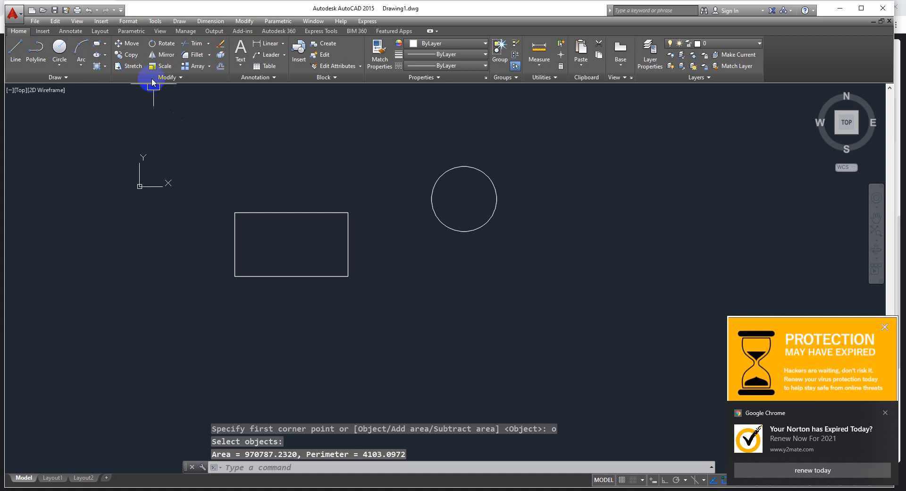
left_click(155, 21)
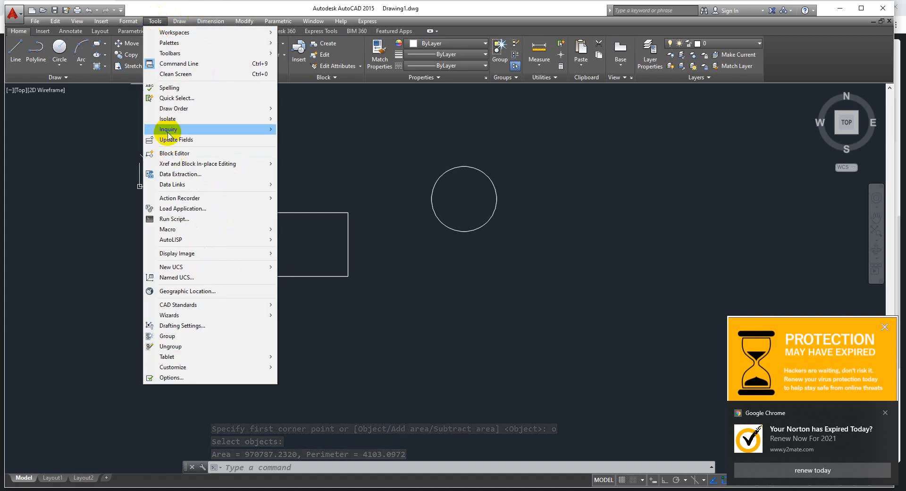
mouse_move(252, 129)
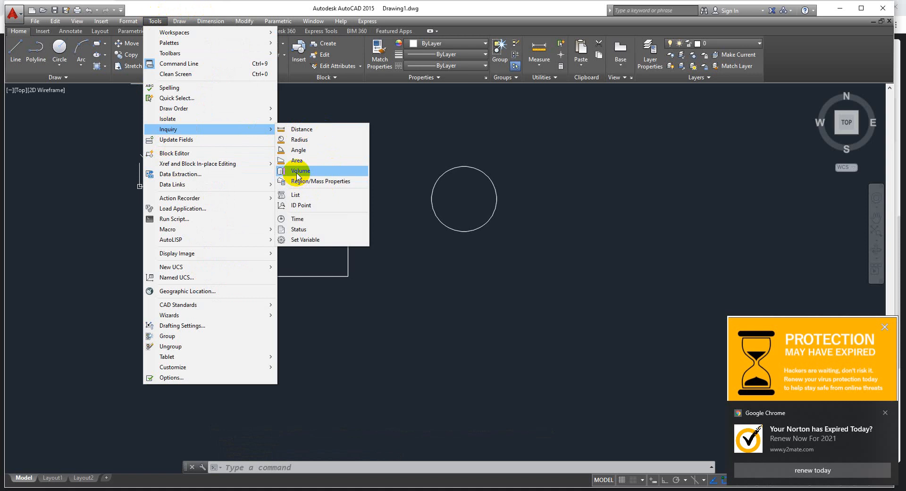
left_click(297, 172)
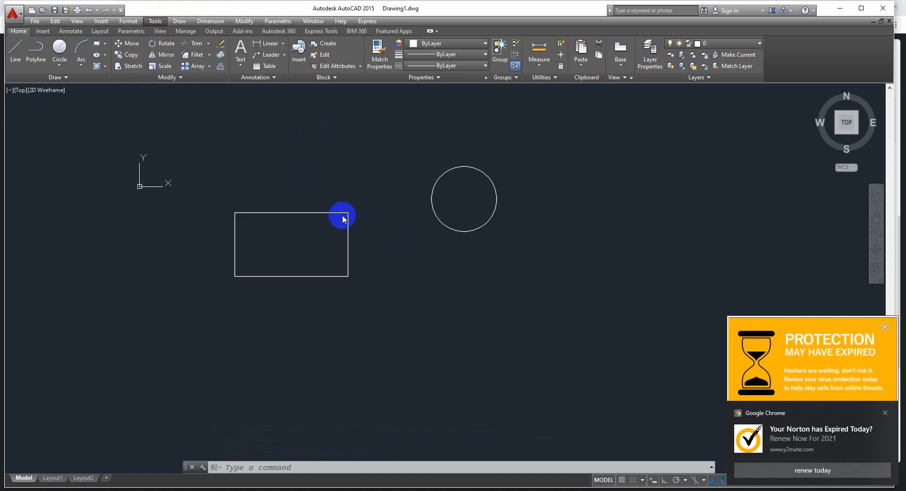
left_click(383, 222)
key("Escape")
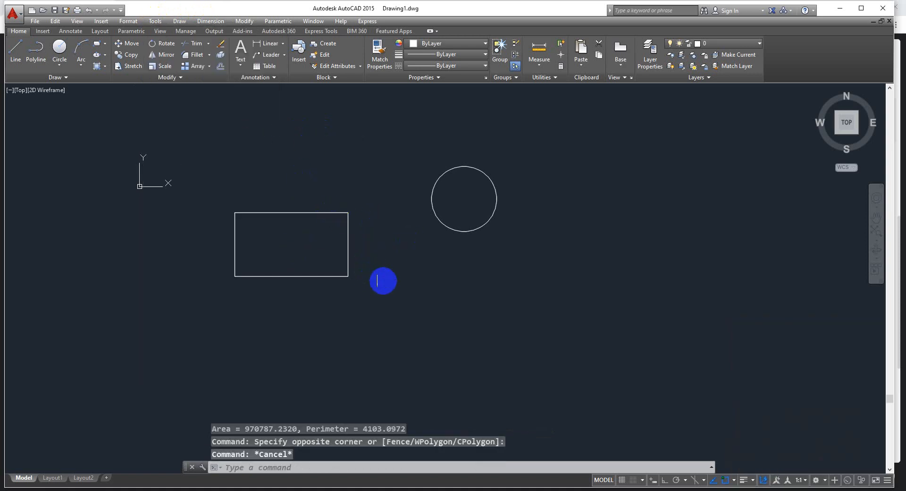
Convert the rectangle into a region with the REGION command
type("reg")
key("Return")
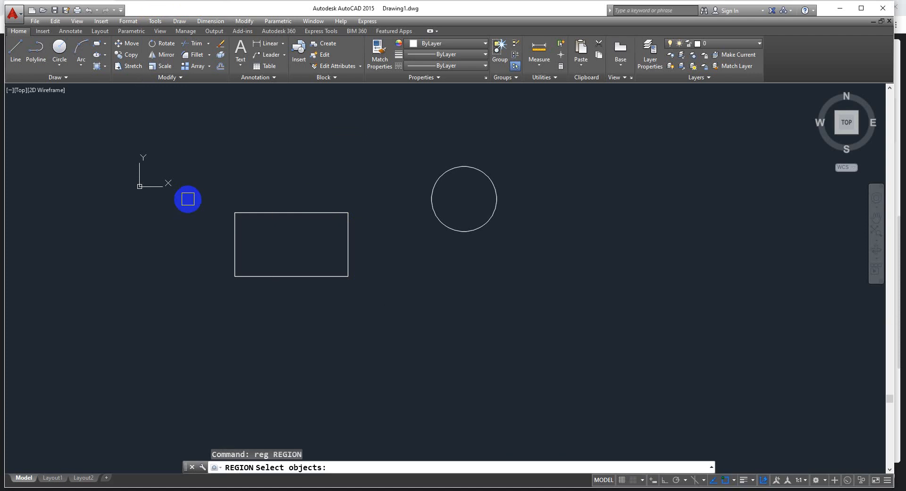
left_click(202, 193)
left_click(382, 322)
key("Return")
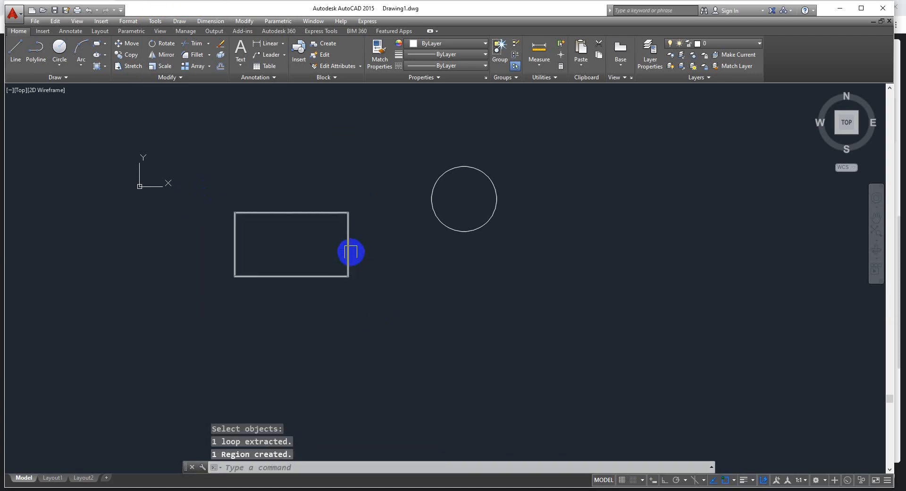
key("Escape")
Examine the rectangular region's properties with the Region/Mass Properties inquiry, without writing the analysis to a file
left_click(155, 20)
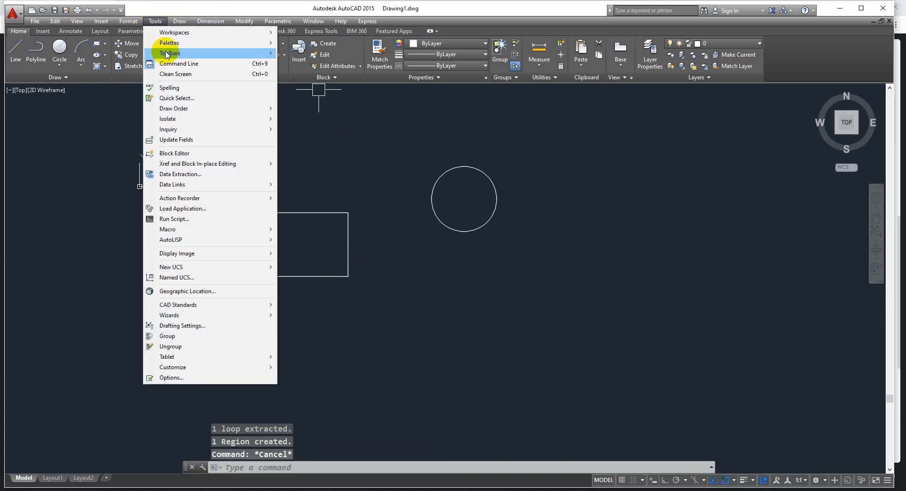
mouse_move(175, 129)
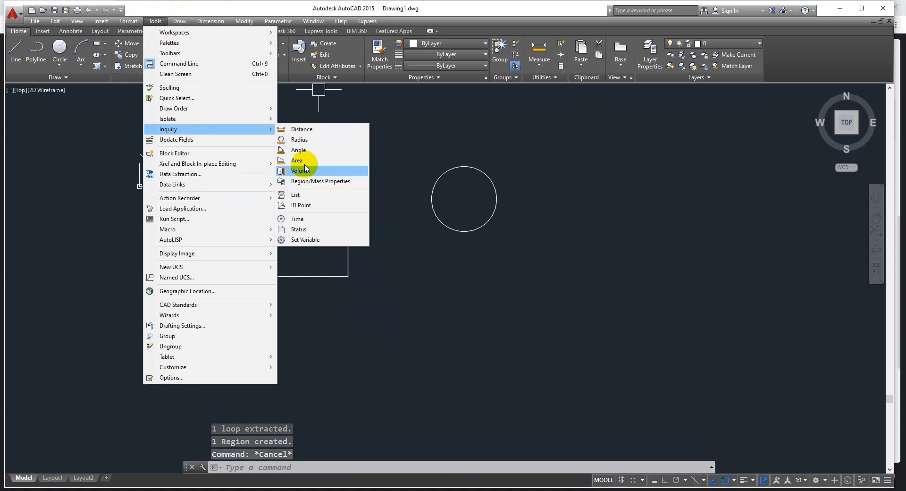
left_click(327, 181)
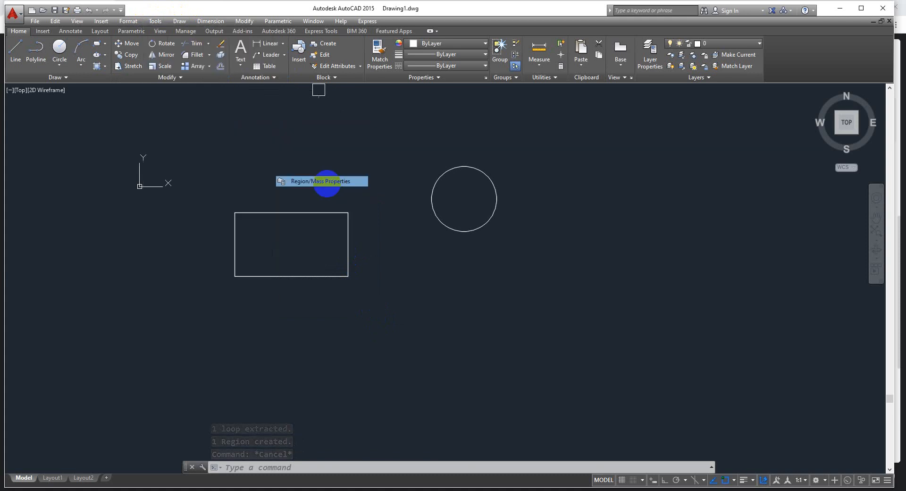
left_click(323, 213)
key("Return")
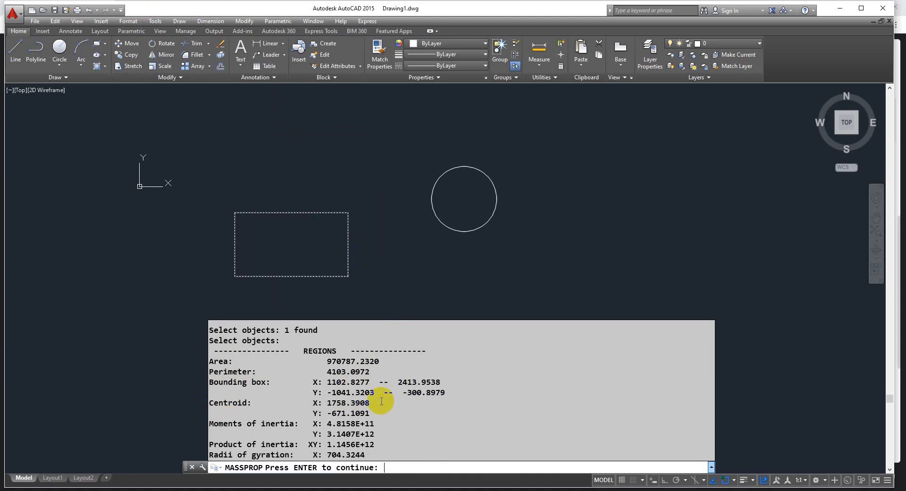
left_click_drag(328, 421, 340, 431)
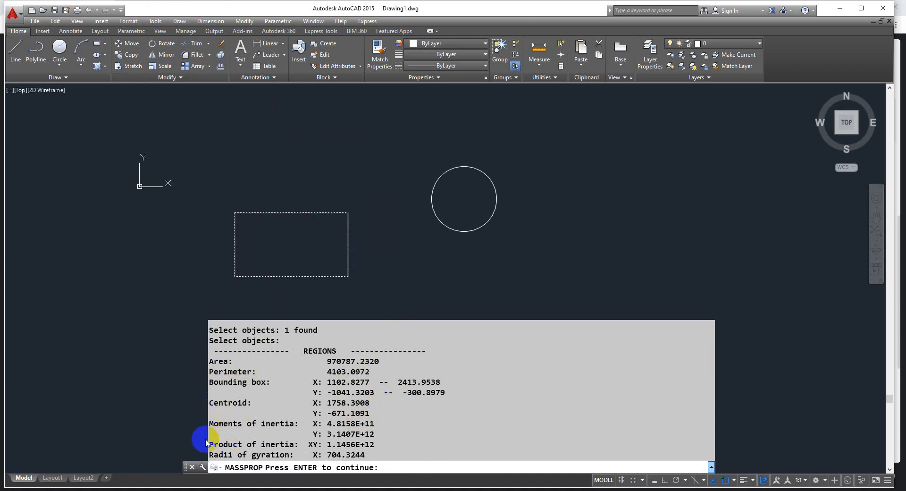
left_click_drag(242, 444, 215, 454)
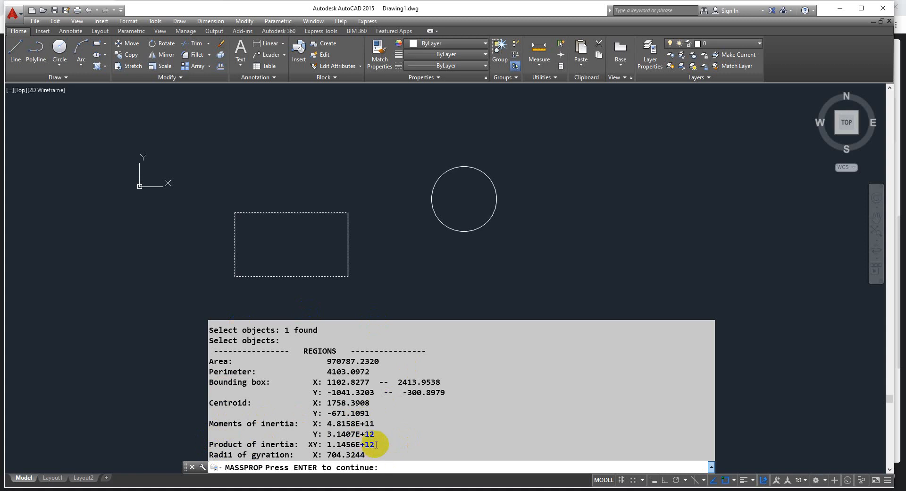
key("Return")
key("Escape")
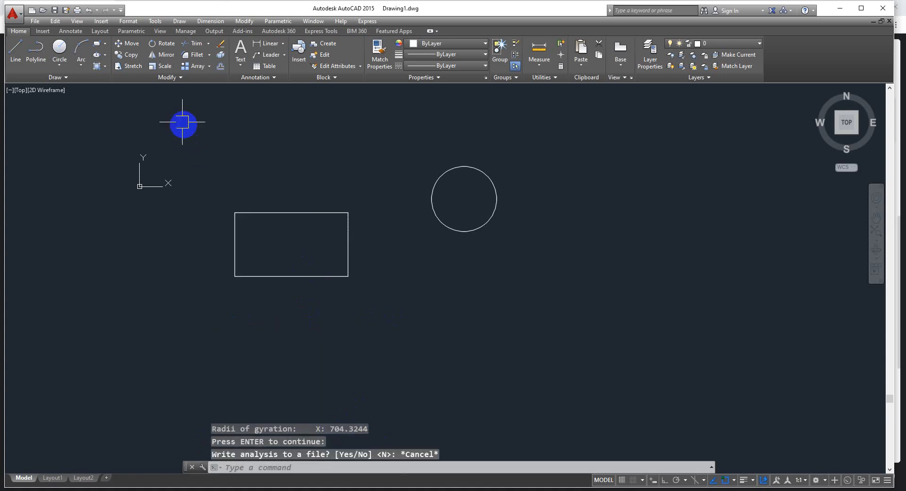
left_click(156, 21)
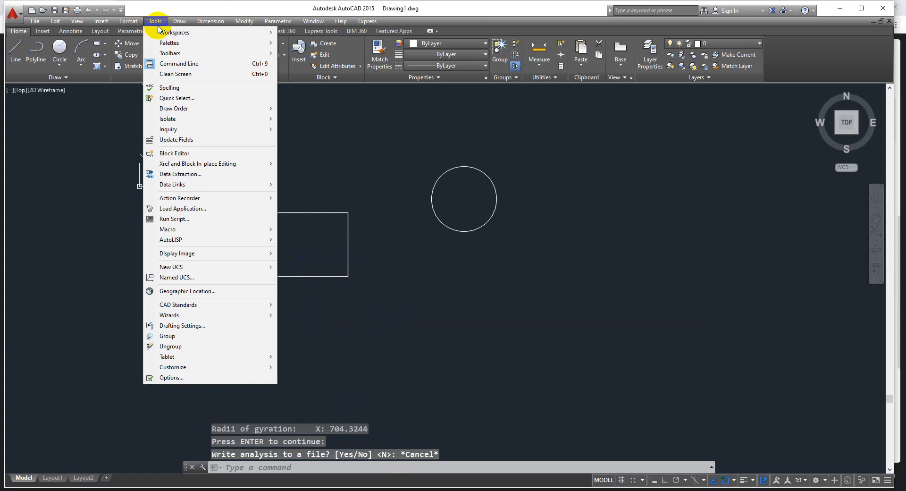
mouse_move(170, 129)
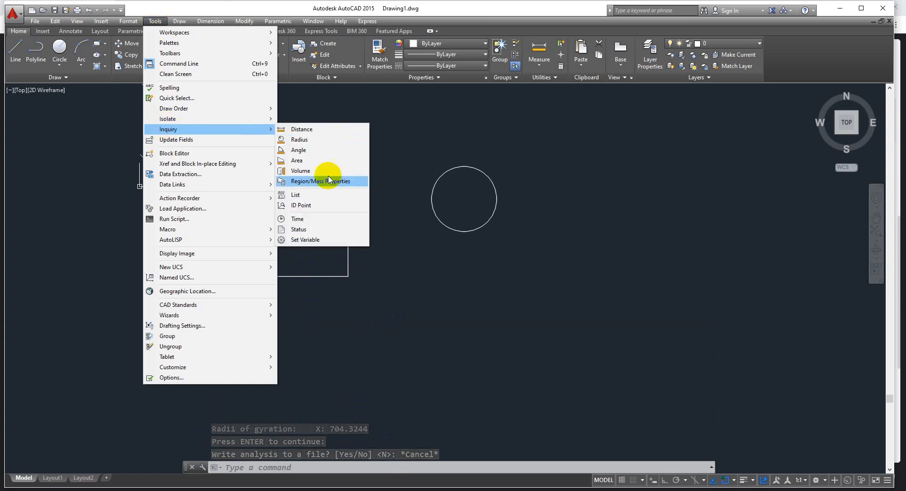
key("Escape")
key("Escape")
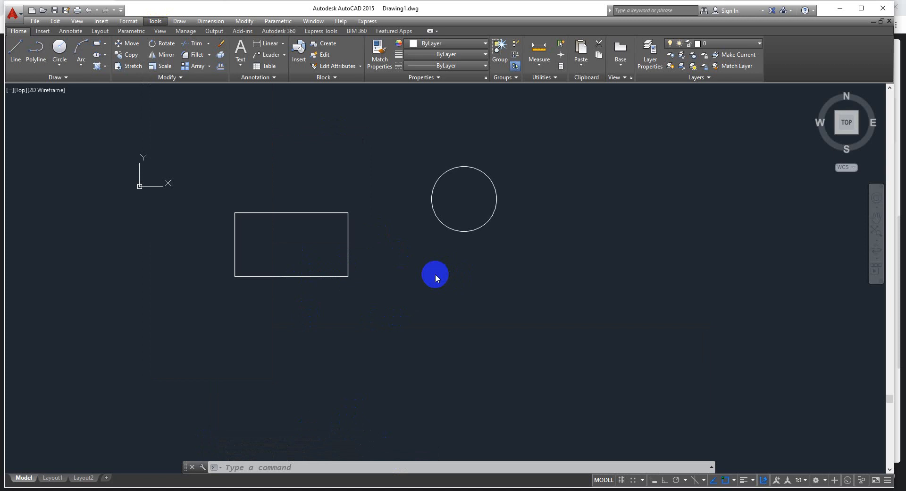
left_click(401, 368)
left_click(341, 373)
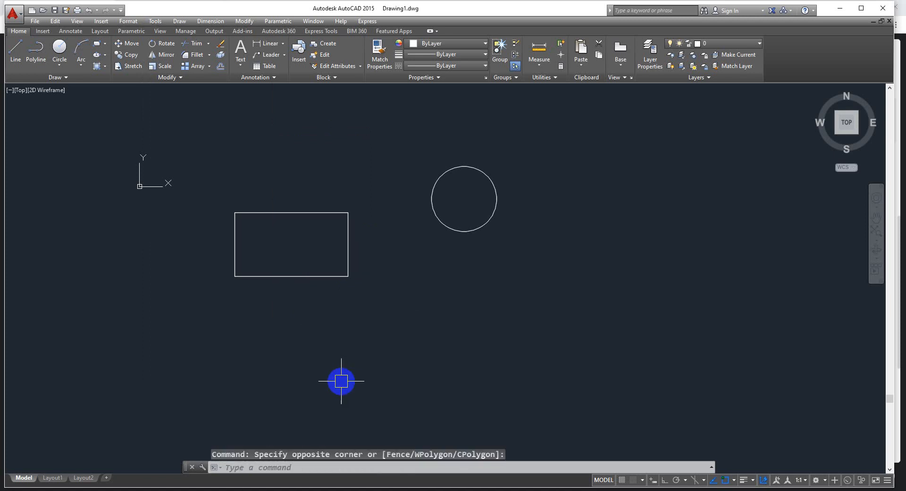
List the rectangular region's object data with the LIST command
type("li")
key("Return")
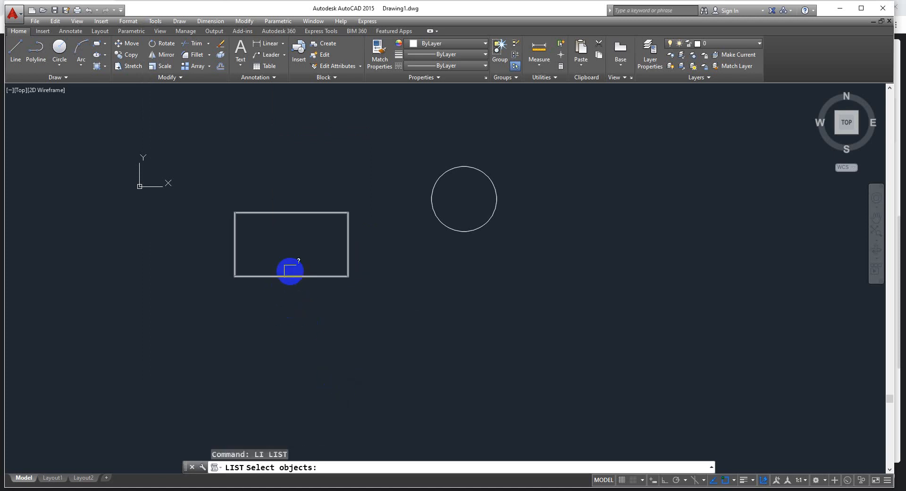
left_click(284, 275)
key("Return")
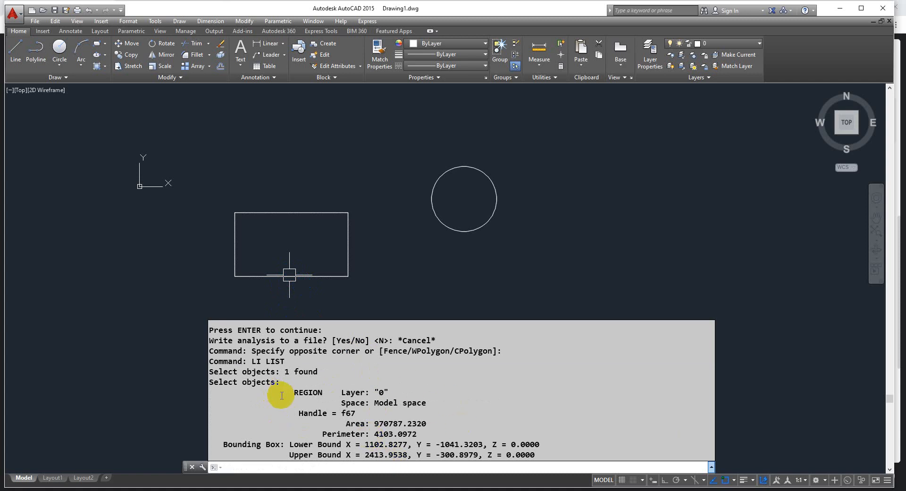
Review the earlier commands and measurement results in the command history, back to the Quick Select operations, and close it
scroll(278, 394, "up", 4)
scroll(314, 378, "up", 10)
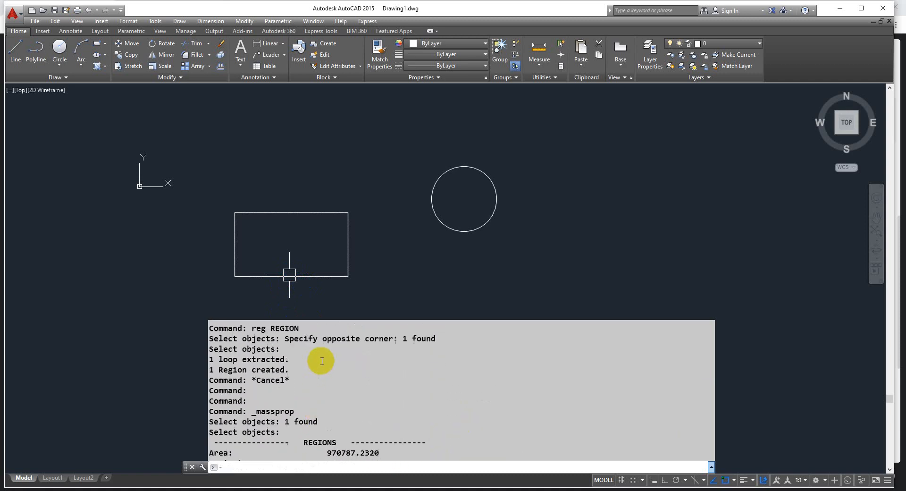
scroll(325, 367, "up", 10)
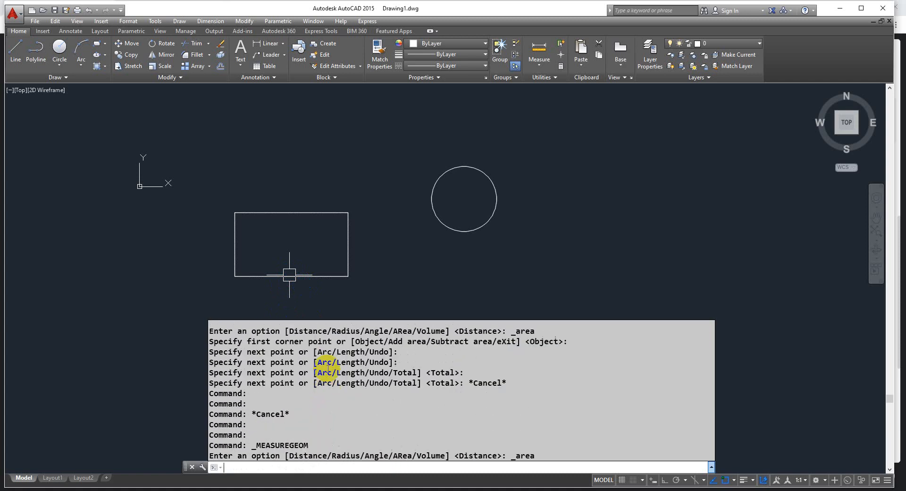
scroll(323, 369, "up", 10)
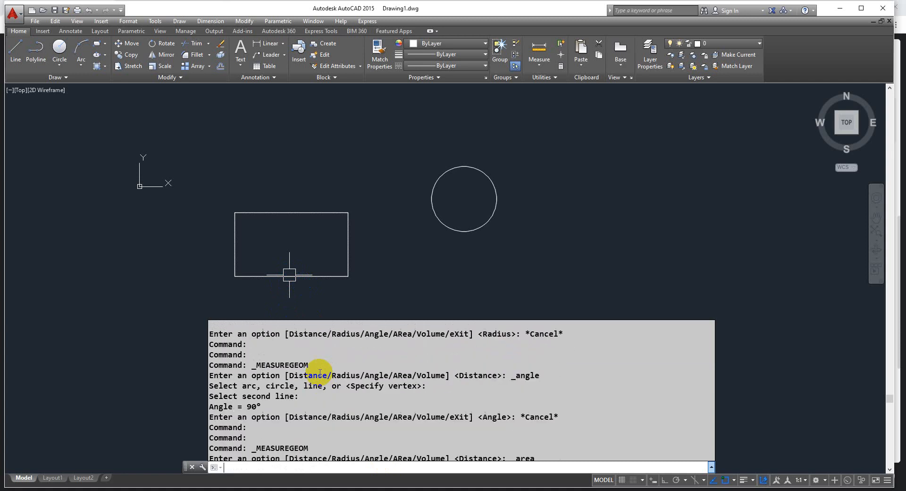
scroll(318, 370, "up", 10)
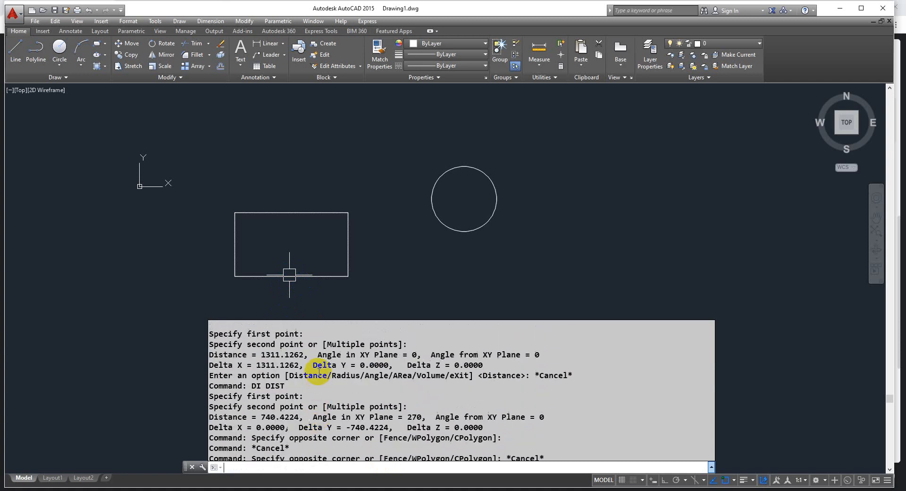
scroll(319, 372, "up", 10)
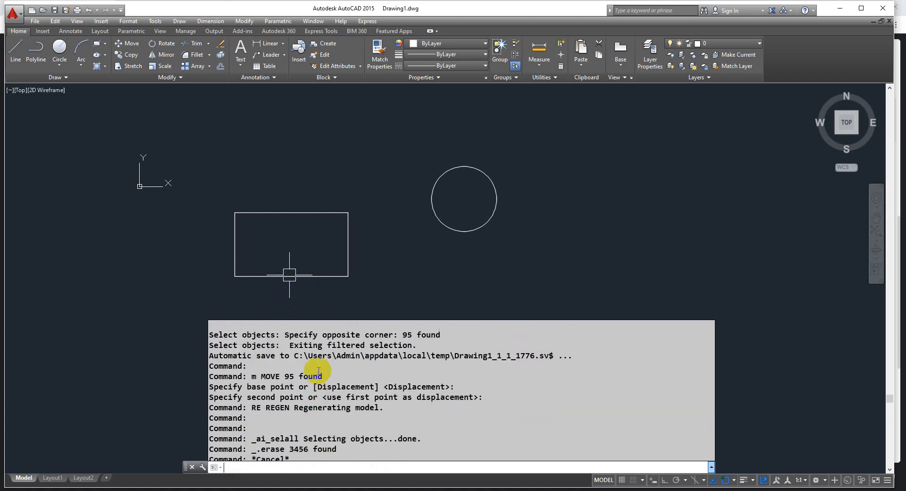
scroll(319, 372, "up", 10)
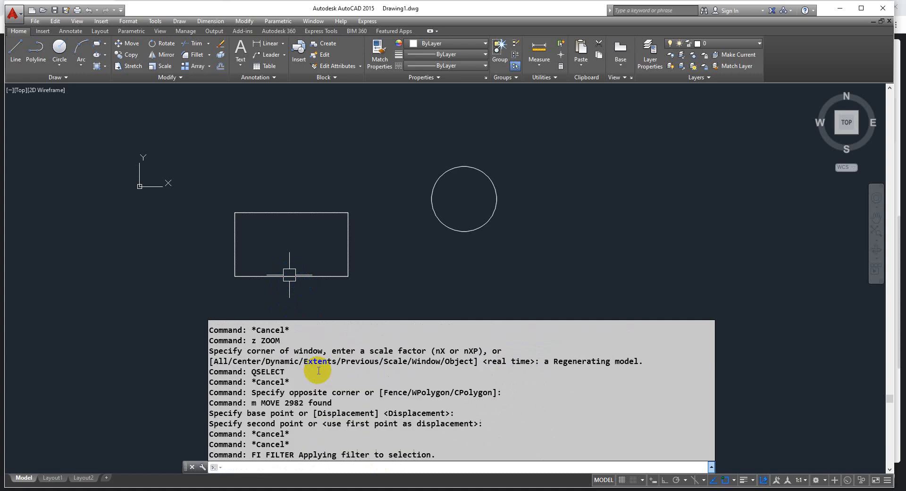
scroll(317, 371, "up", 3)
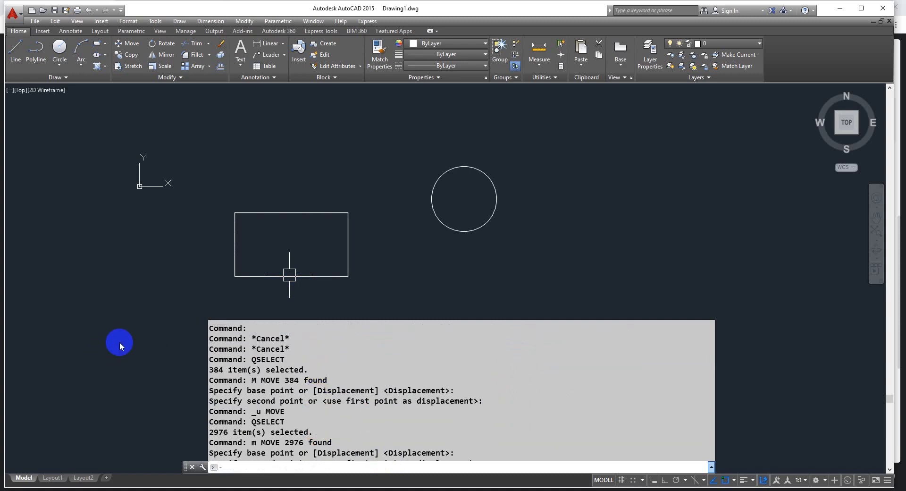
key("Escape")
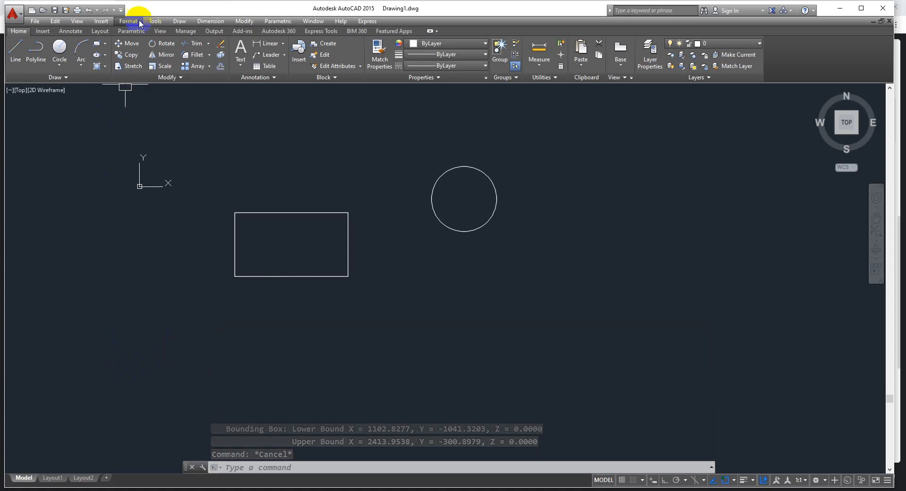
Query the coordinates of the rectangle's lower-right corner with the ID Point inquiry
left_click(156, 22)
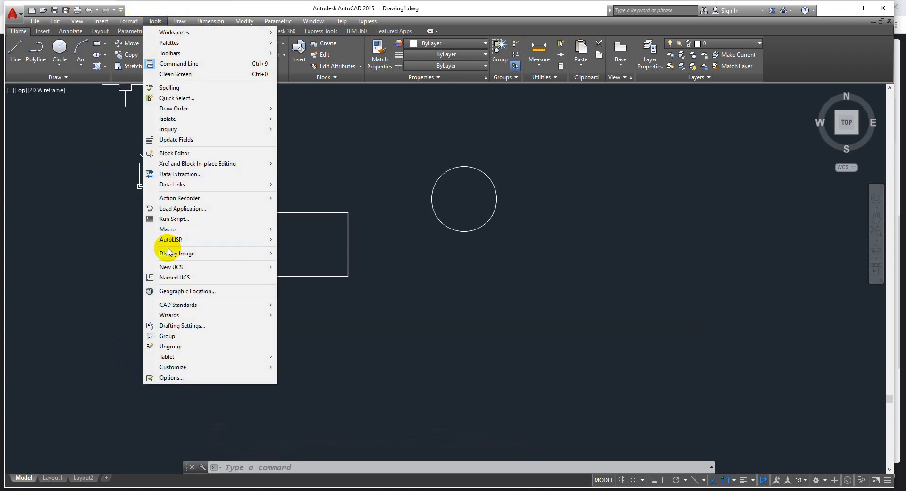
mouse_move(165, 132)
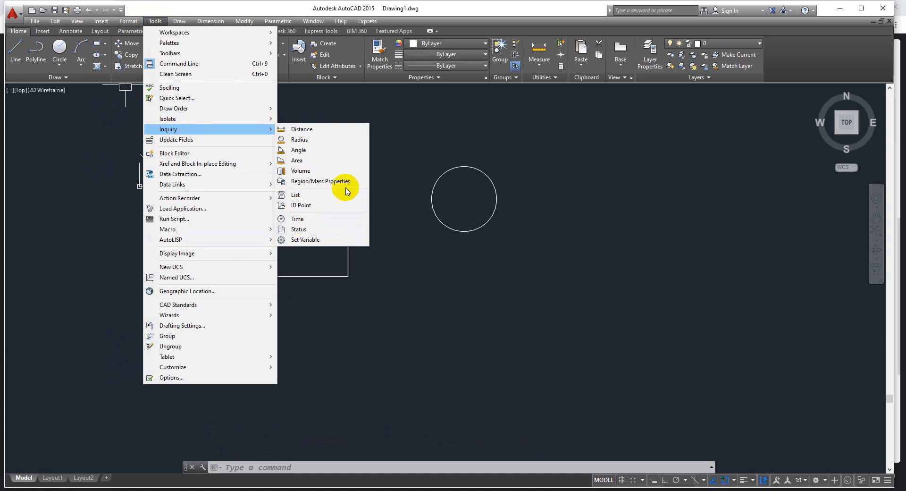
left_click(300, 206)
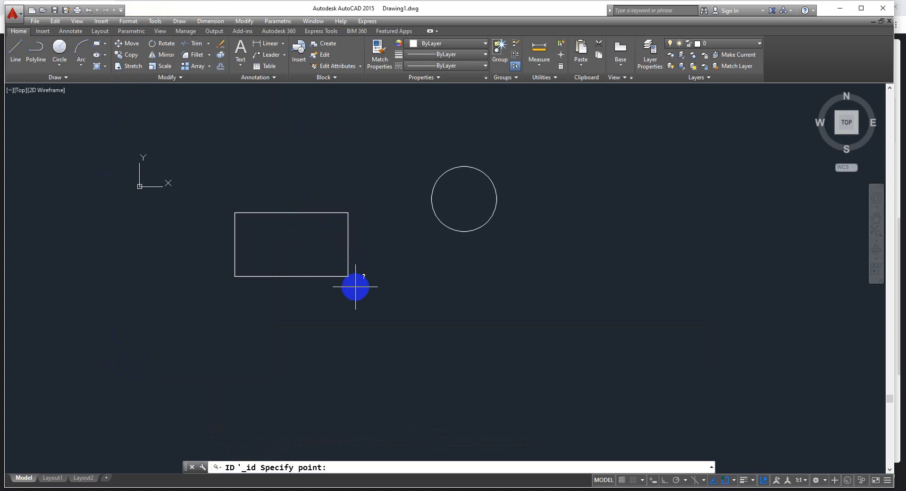
left_click(347, 276)
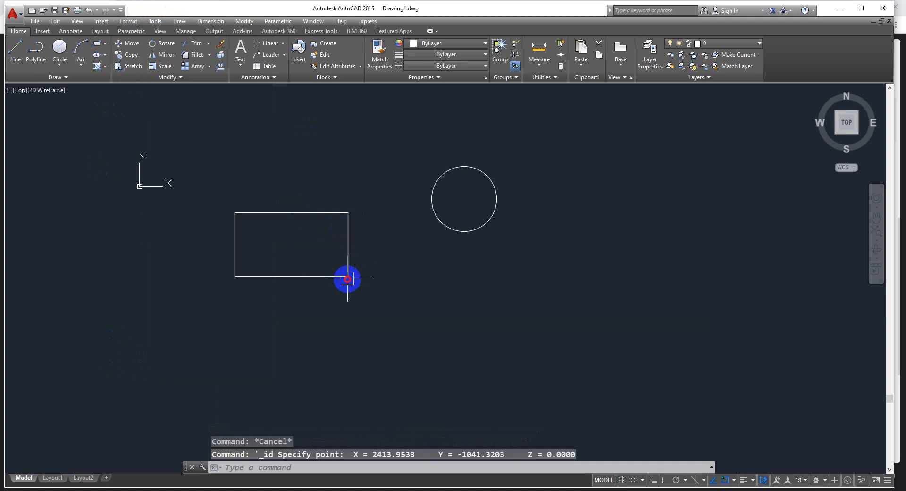
left_click(314, 464)
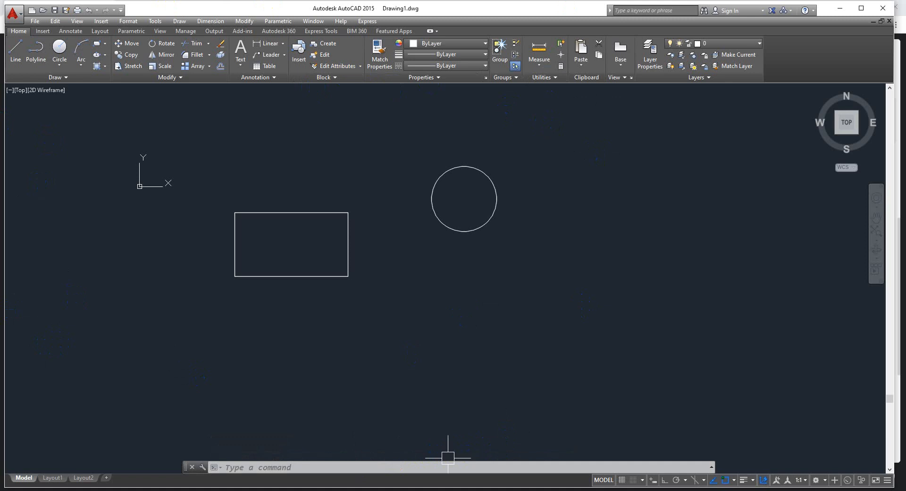
Examine the drawing's creation, update and editing times with the Time inquiry, leaving its timer options unchanged
left_click(155, 21)
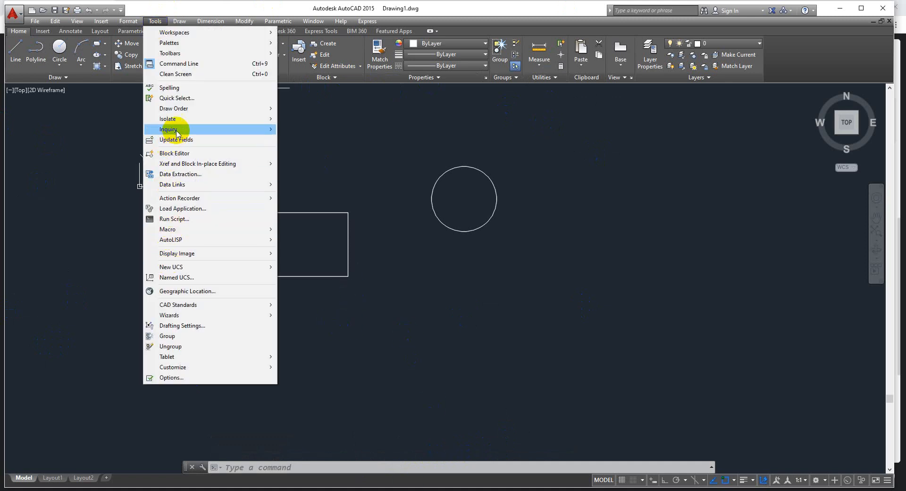
mouse_move(177, 130)
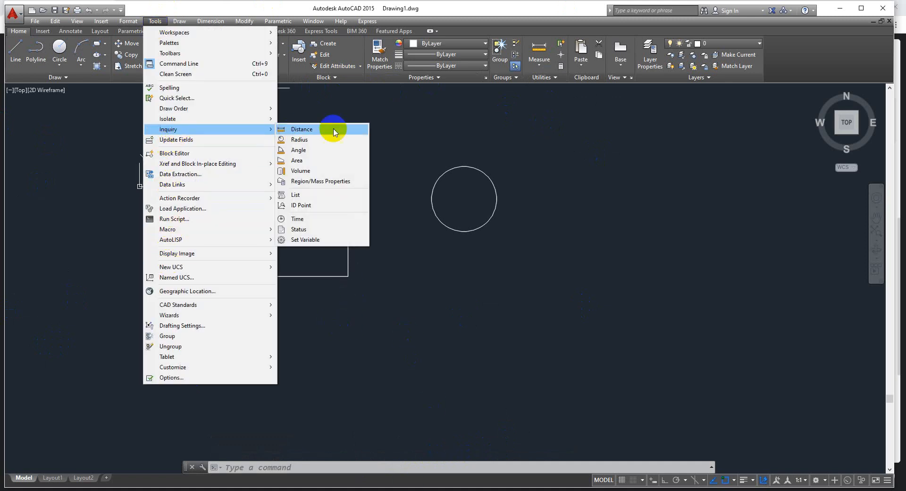
left_click(297, 220)
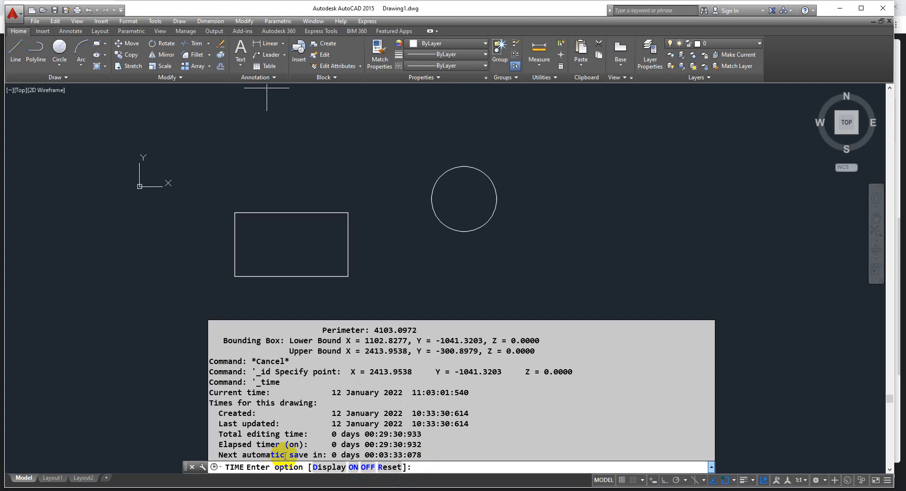
key("Escape")
key("Escape")
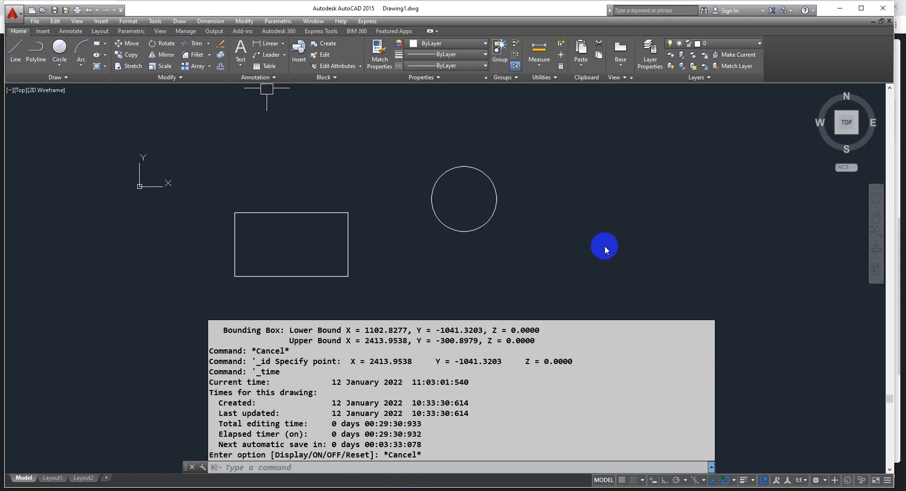
Display the drawing's status report with the Status inquiry to examine its limits, extents and grid settings
left_click(155, 21)
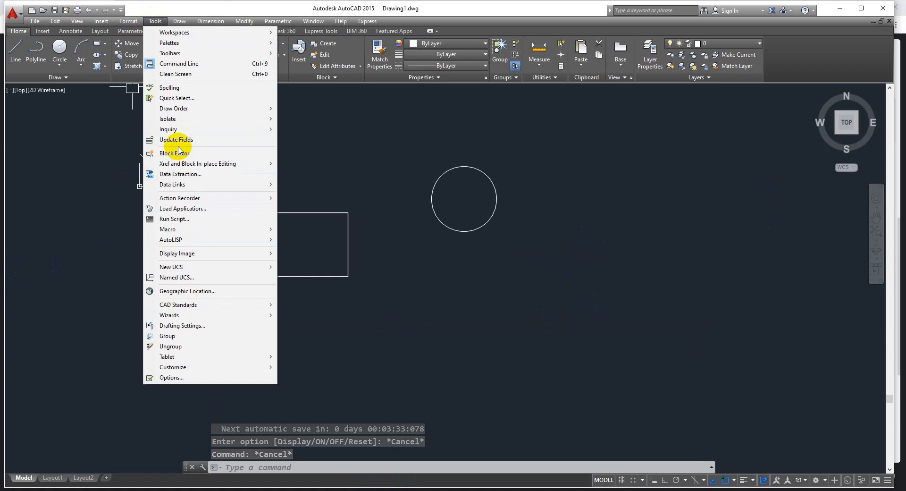
mouse_move(176, 129)
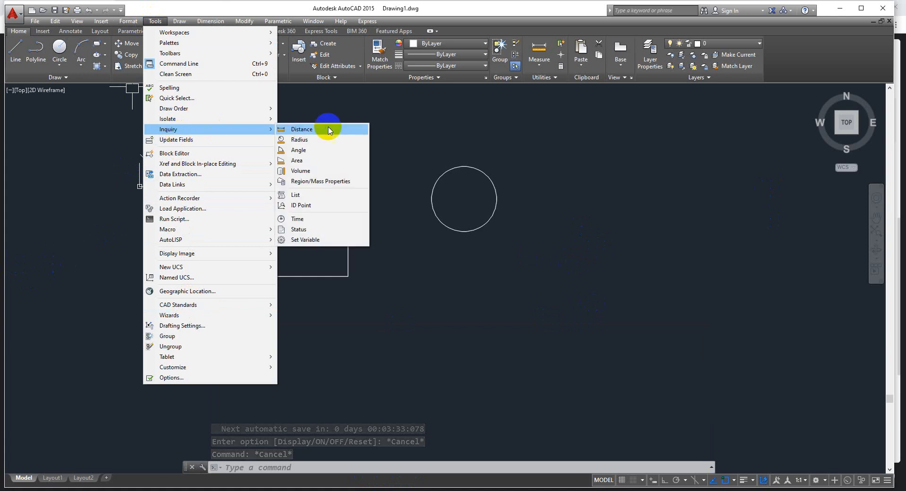
left_click(298, 229)
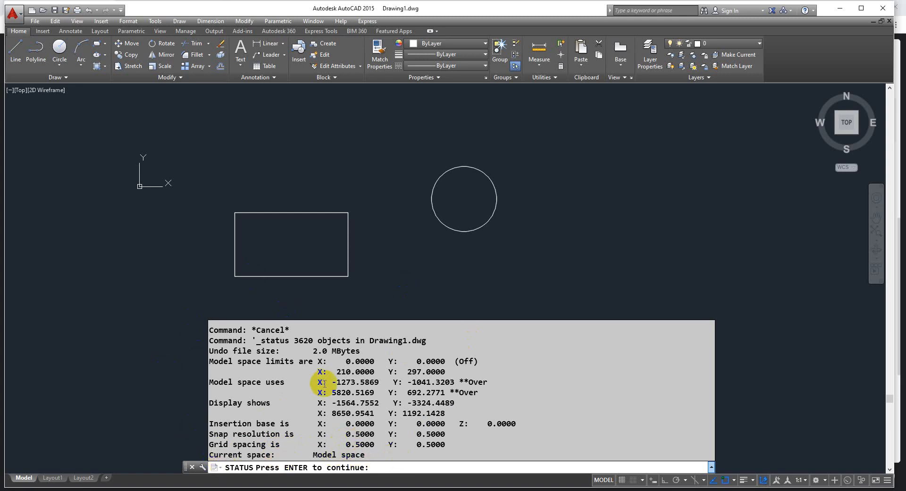
Leave the status report and erase the rectangle and the circle from the drawing
left_click(423, 271)
key("Escape")
key("Escape")
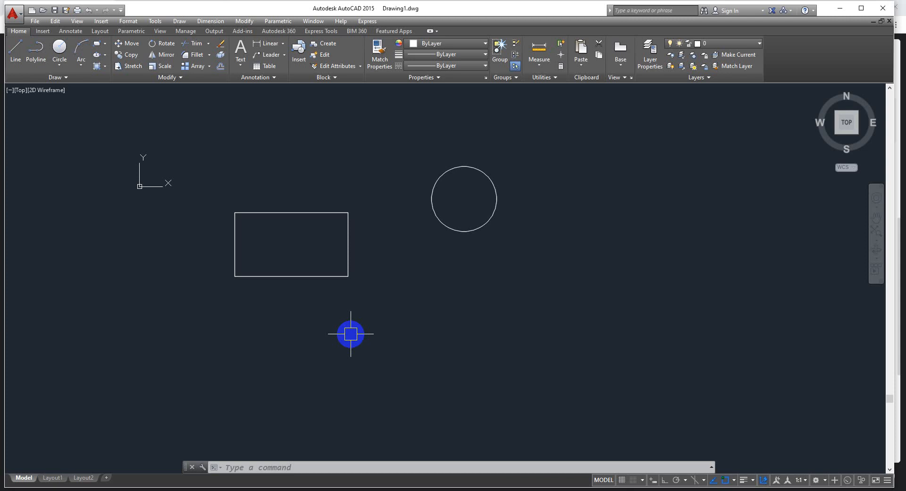
left_click(525, 145)
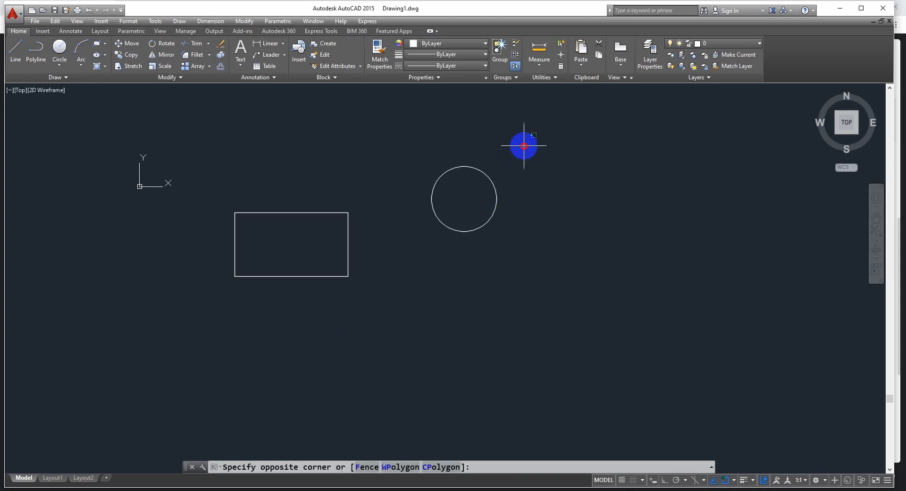
left_click(184, 339)
key("Delete")
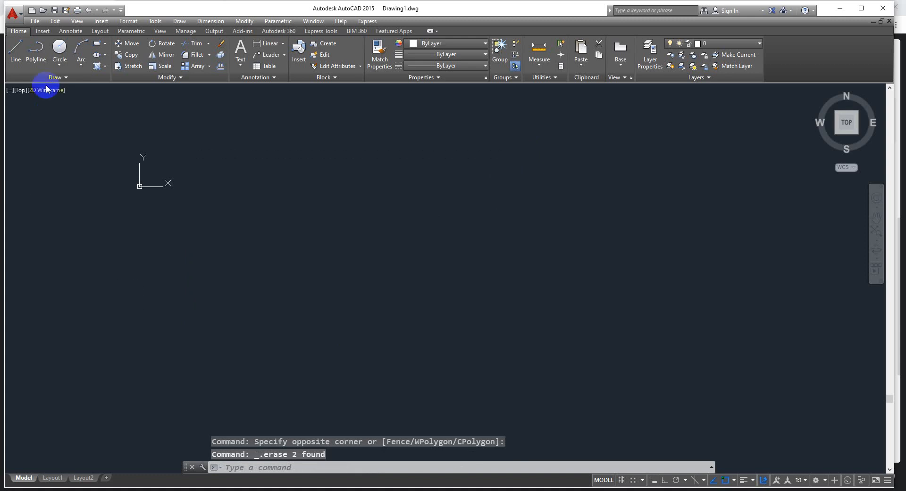
Close Drawing1.dwg and open the floor plan drawing 4.1.2022.dwg
left_click(889, 21)
left_click(453, 270)
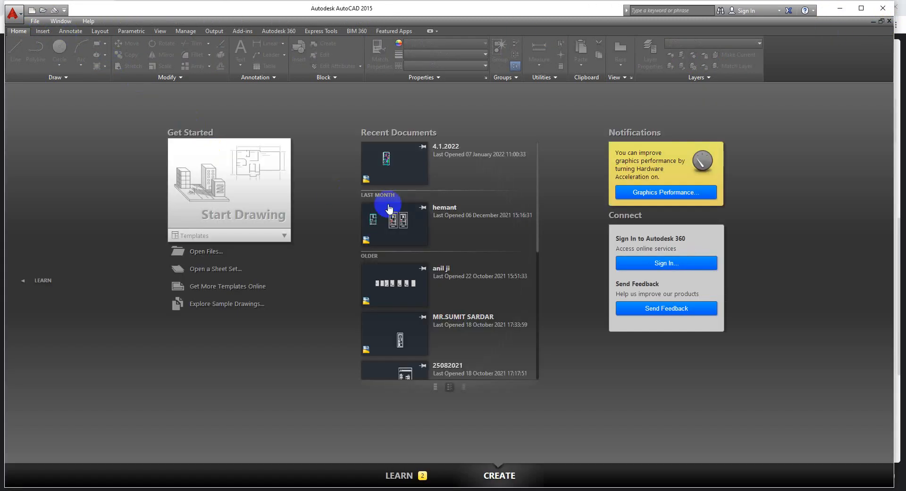
left_click(393, 152)
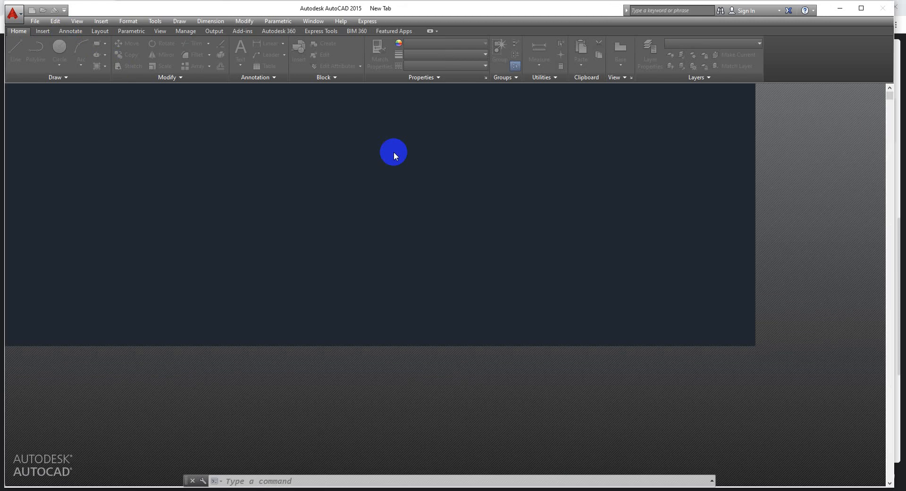
scroll(370, 226, "up", 5)
scroll(354, 205, "down", 5)
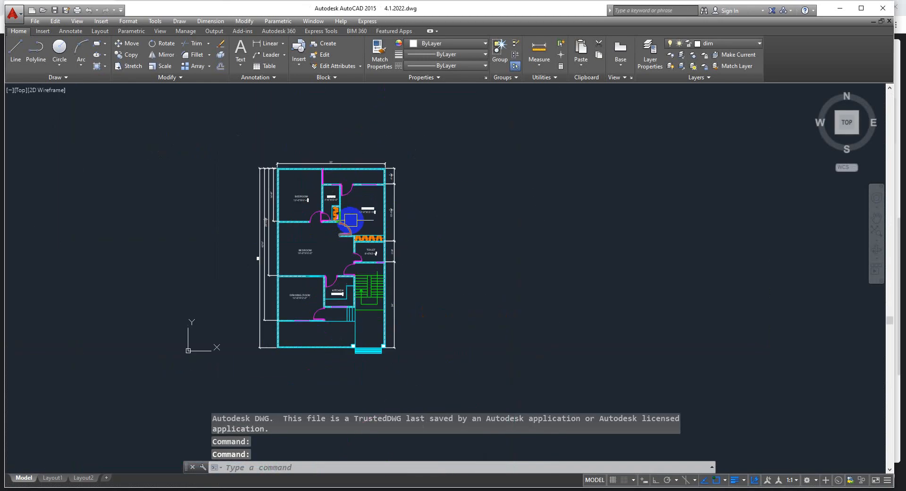
scroll(424, 207, "up", 3)
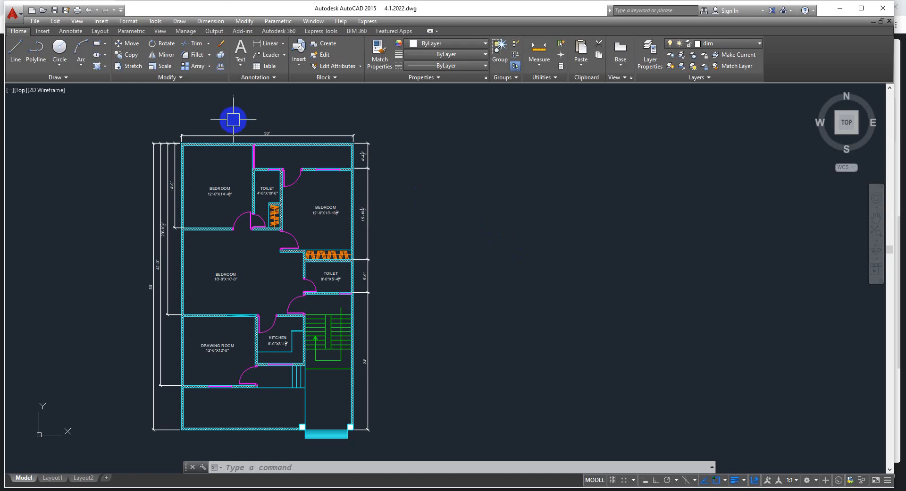
Open the table insertion settings and move their dialog clear of the floor plan
left_click(181, 21)
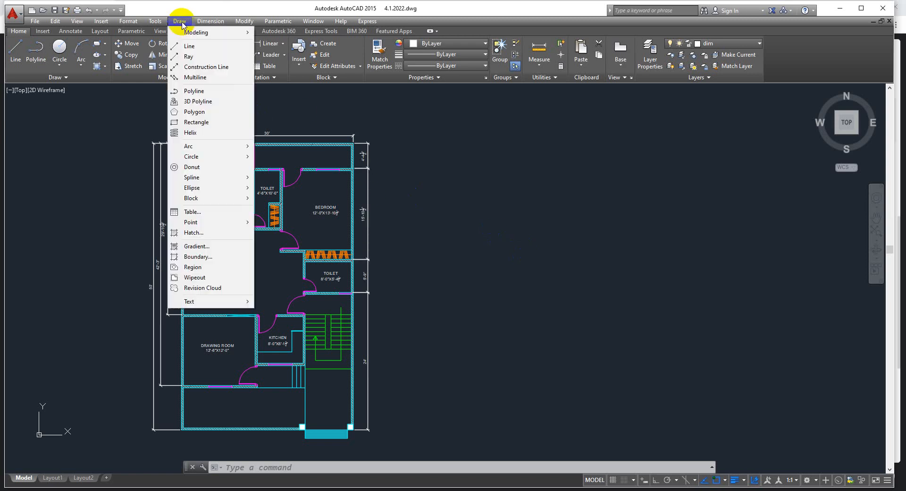
left_click(193, 211)
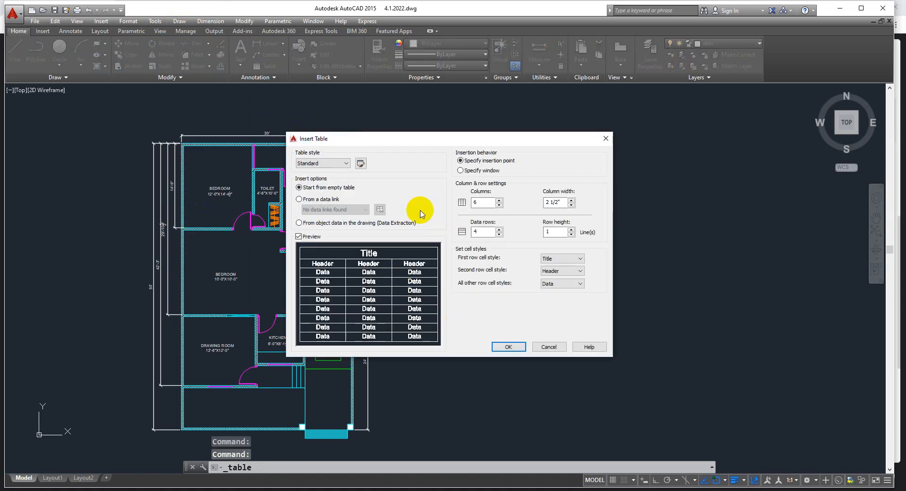
mouse_move(429, 142)
left_mouse_down()
mouse_move(461, 125)
mouse_move(530, 124)
left_mouse_up()
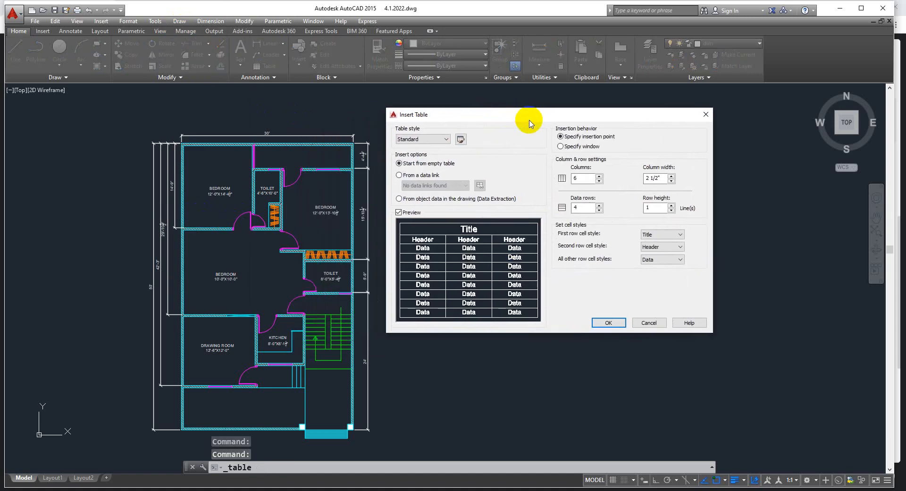
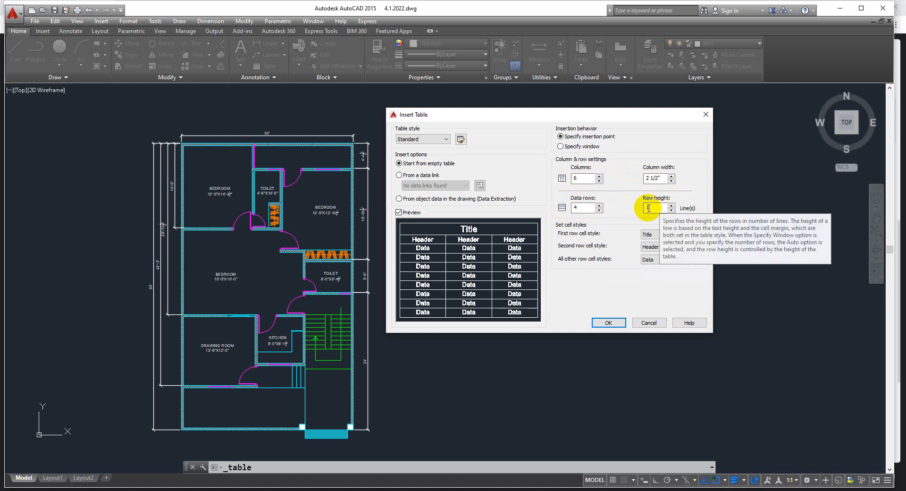
Insert the empty table with 6 columns and 4 data rows beside the floor plan, leaving its title cell blank
left_click(608, 323)
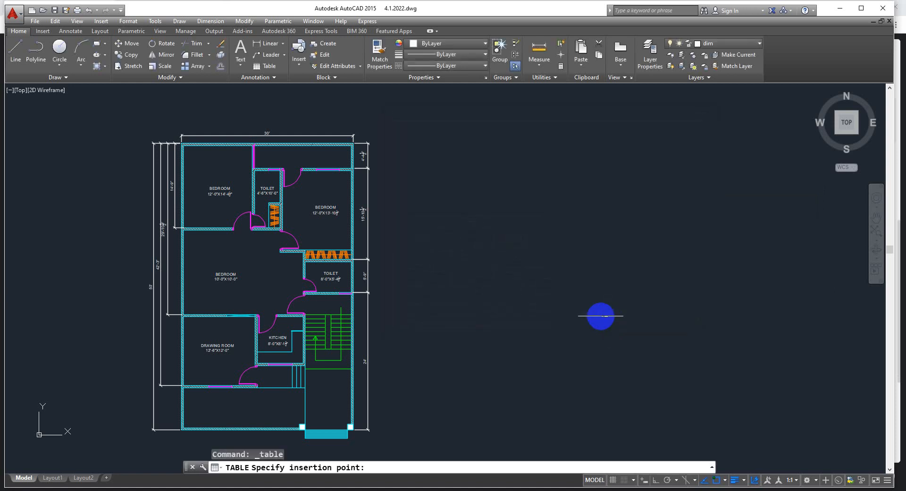
left_click(473, 200)
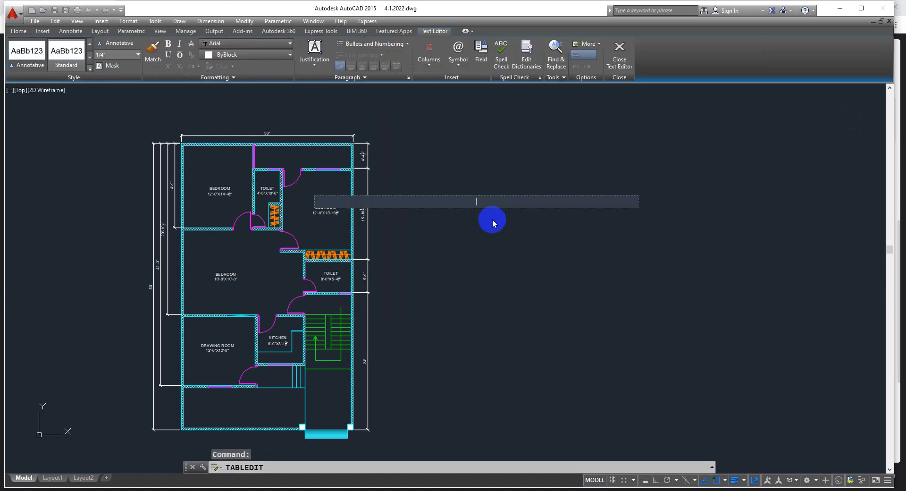
key("Escape")
key("Escape")
scroll(477, 202, "up", 4)
scroll(478, 201, "down", 4)
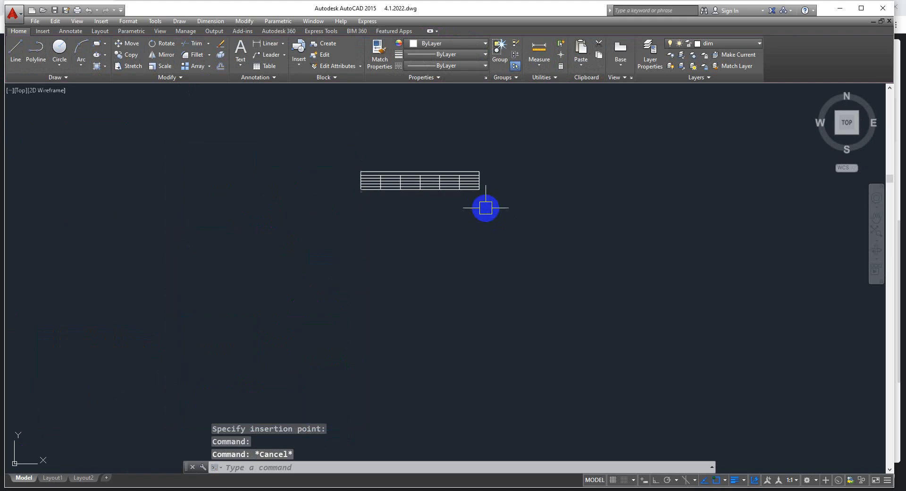
Stretch the table uniformly in width and height from its lower outer corner, and widen it further from its upper edge
scroll(485, 206, "up", 6)
scroll(420, 196, "down", 6)
left_click(417, 194)
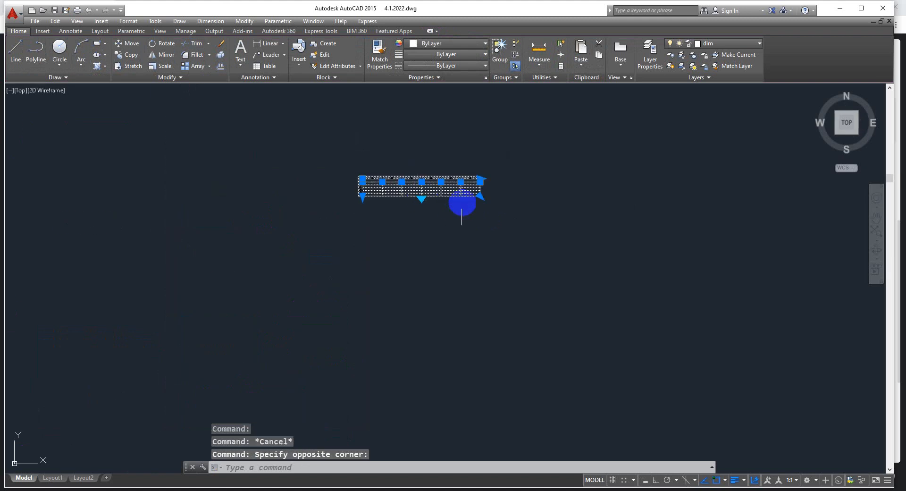
left_click(480, 197)
left_click(551, 286)
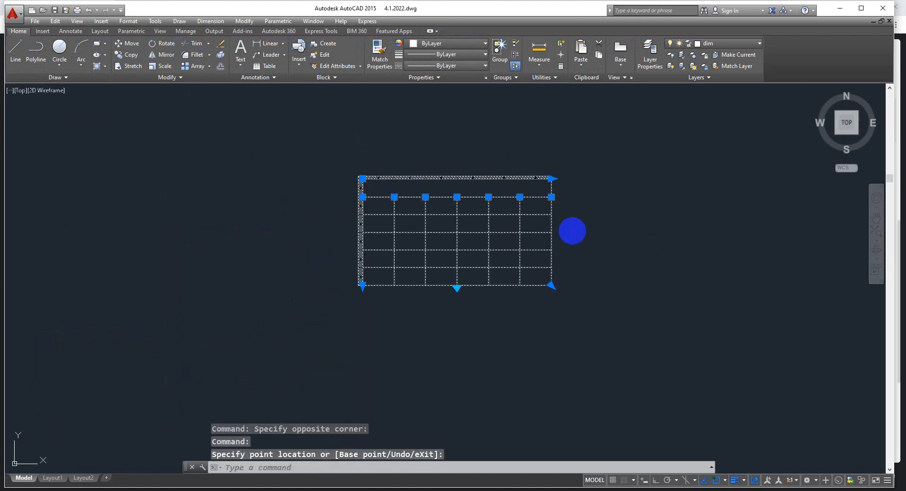
left_click(552, 179)
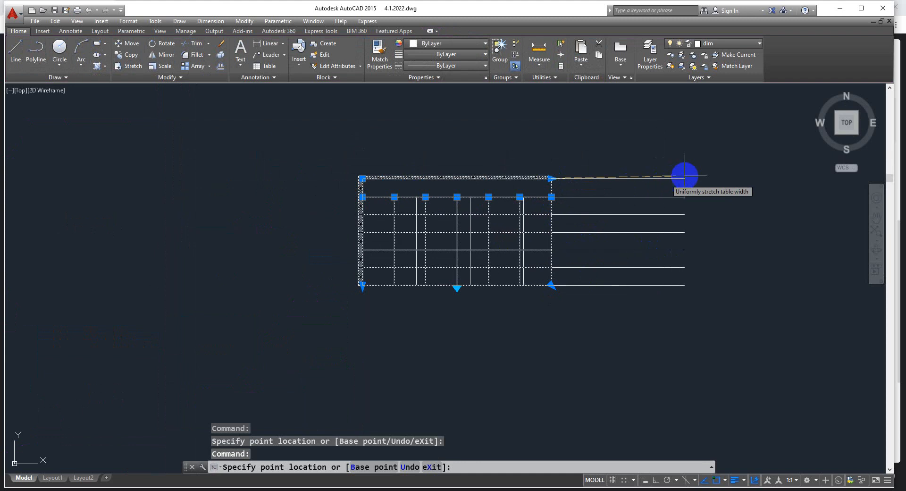
left_click(690, 178)
Enlarge the table again by stretching its lower outer corner away from the floor plan, and deselect it
scroll(489, 258, "down", 6)
scroll(427, 237, "up", 2)
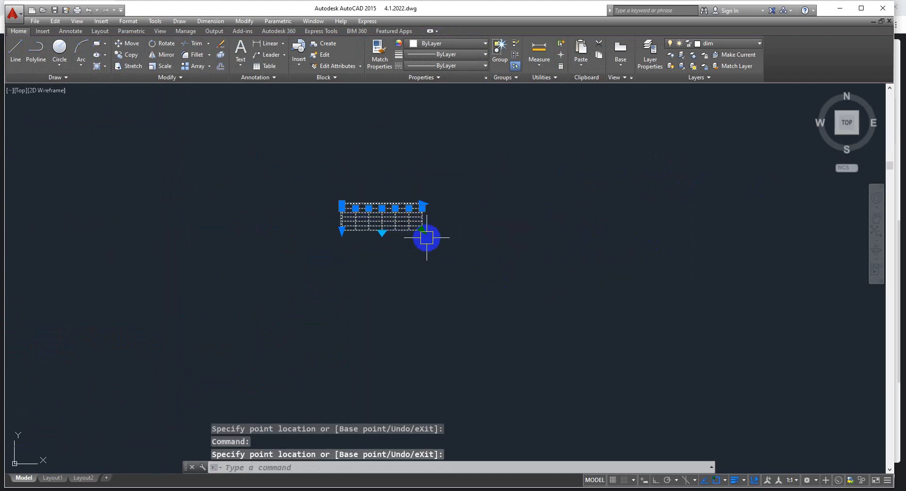
left_click(422, 231)
left_click(528, 294)
scroll(450, 214, "down", 3)
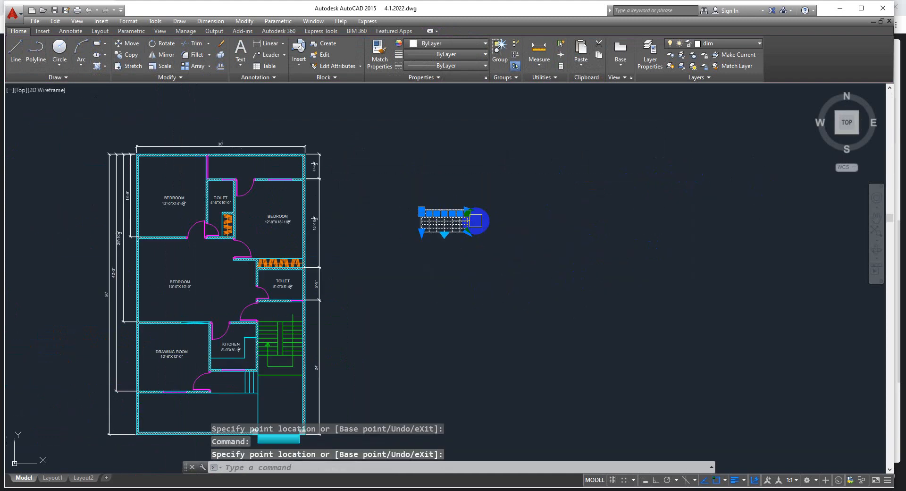
scroll(421, 213, "up", 4)
key("Escape")
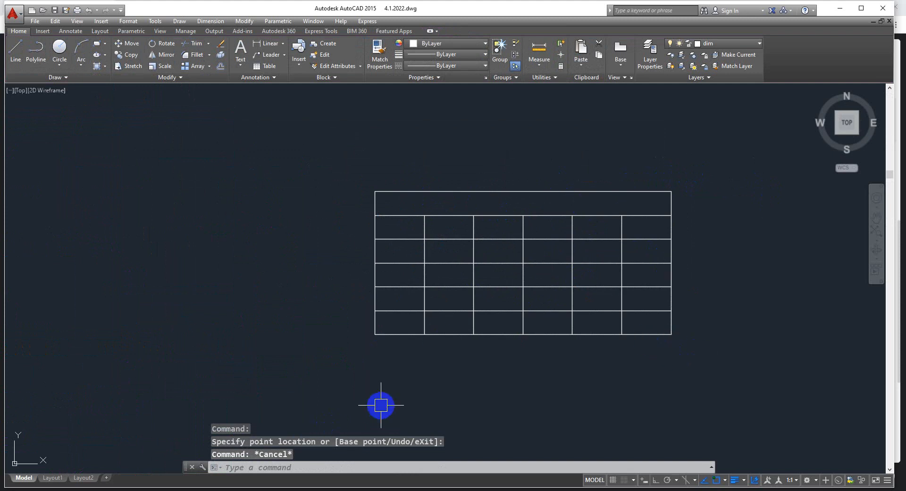
Fill the title cell and the five cells of the first column with random placeholder text
double_click(426, 204)
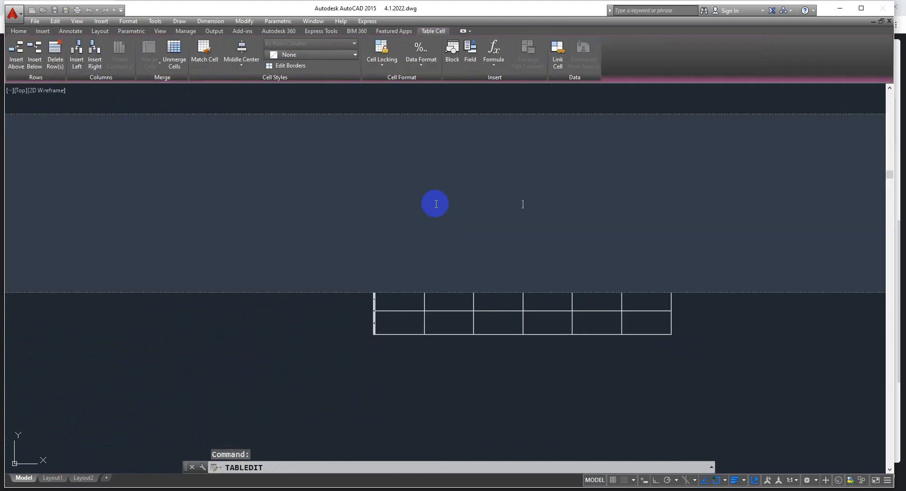
type("fjkldfjkdslfjkldsfj")
key("Return")
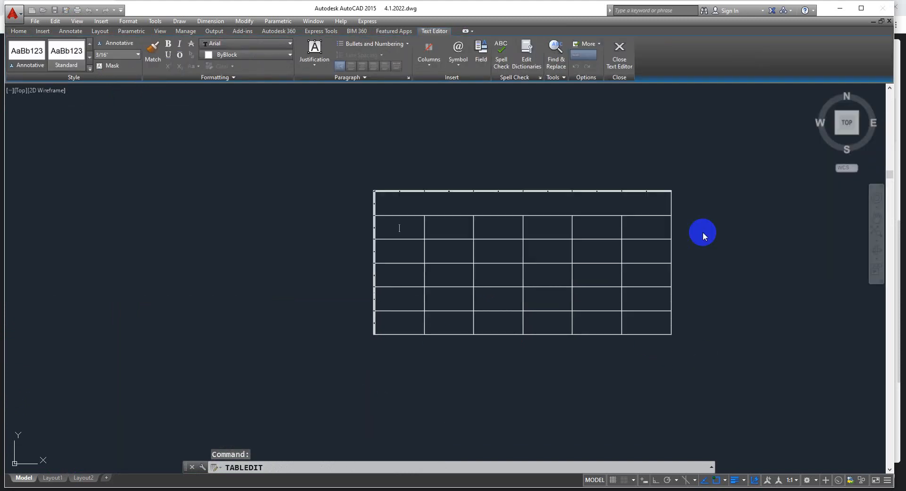
type("sdfjklsddfjkdsf")
key("Return")
type("fjdklsfj")
key("Return")
type("fjsdlfjsdlf")
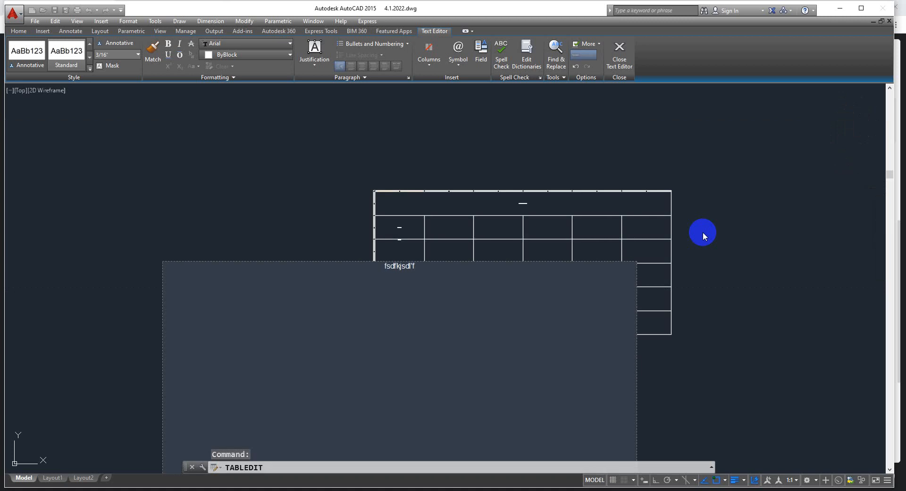
key("Return")
type("fsdlfjksdj")
key("Return")
type("sdfsdlfkjsdf")
key("Return")
type("]sdfj")
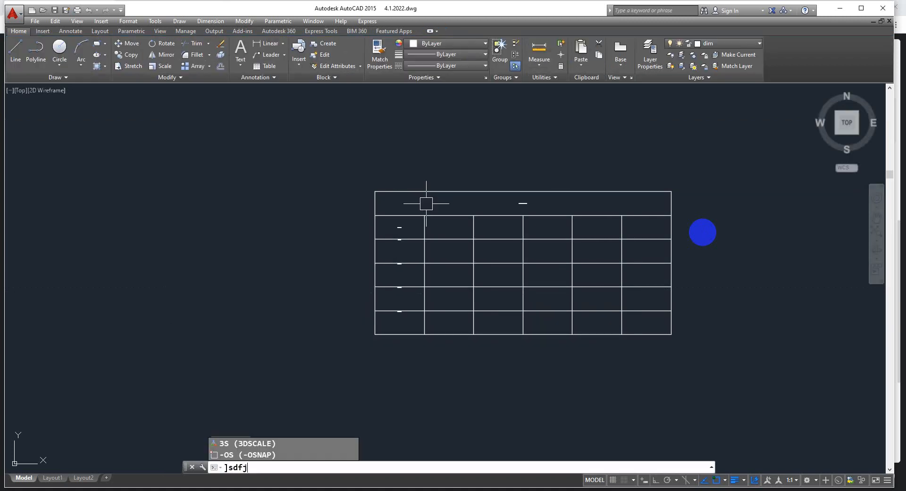
key("Escape")
key("Escape")
Shrink the table in two stretches of its lower outer corner so the cells better suit the text size
scroll(404, 233, "up", 10)
scroll(405, 233, "down", 10)
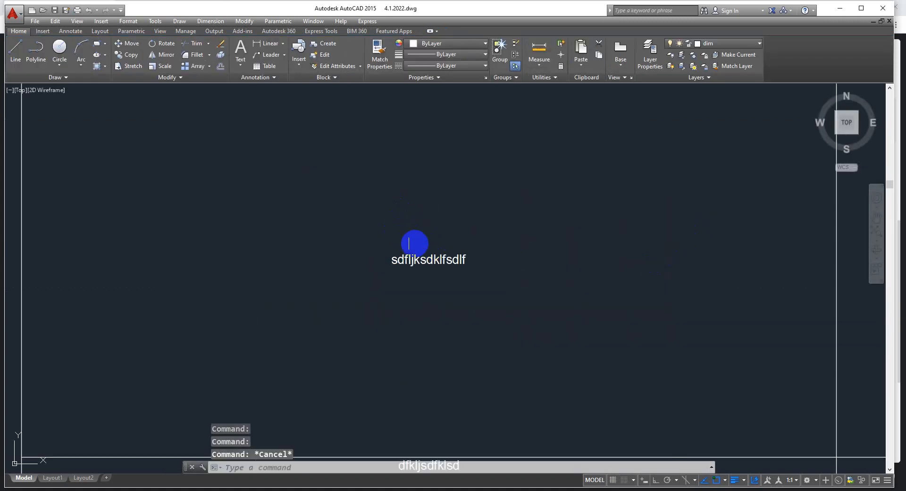
left_click(513, 289)
left_click(520, 285)
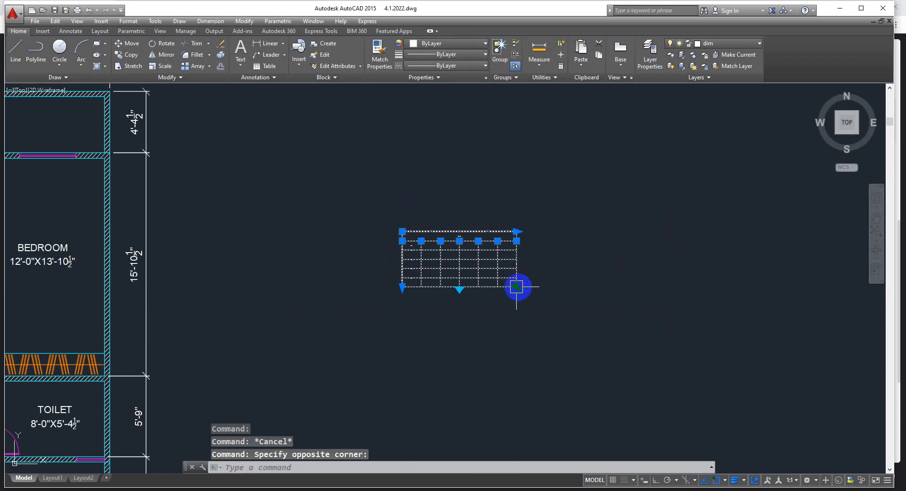
left_click(517, 286)
left_click(433, 253)
scroll(415, 243, "up", 10)
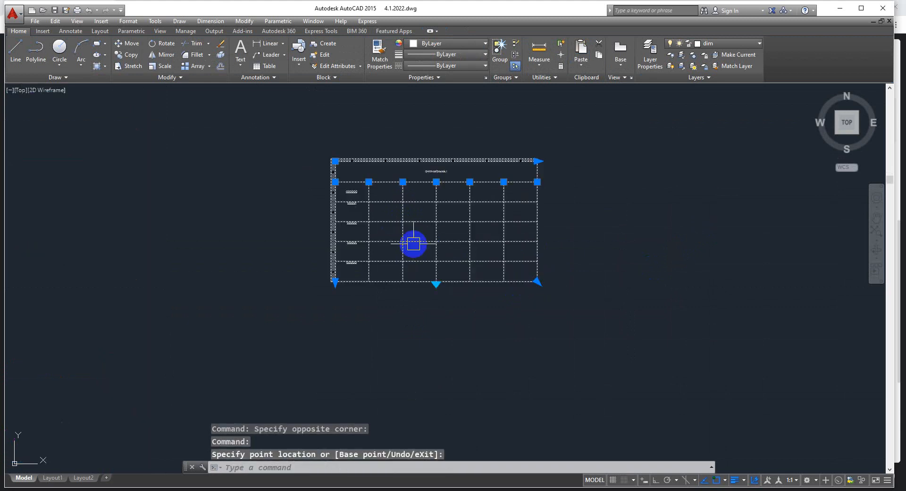
scroll(421, 213, "down", 7)
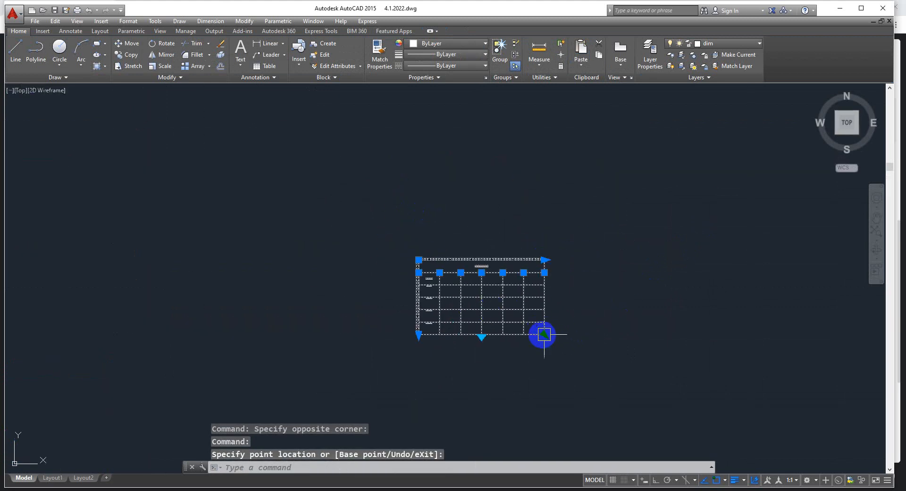
left_click(501, 306)
left_click(458, 260)
scroll(458, 262, "up", 5)
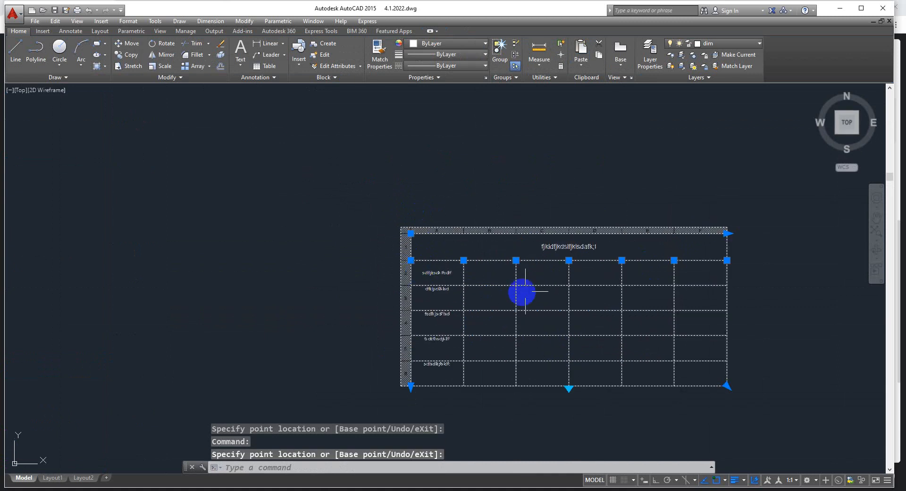
key("Escape")
scroll(472, 321, "up", 3)
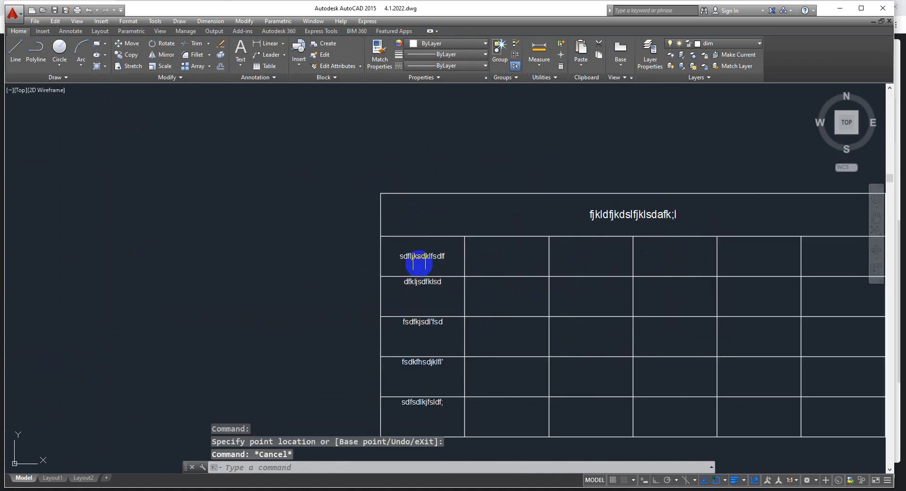
Clear the placeholder text from cells A2 to A6 of the table
left_click(411, 255)
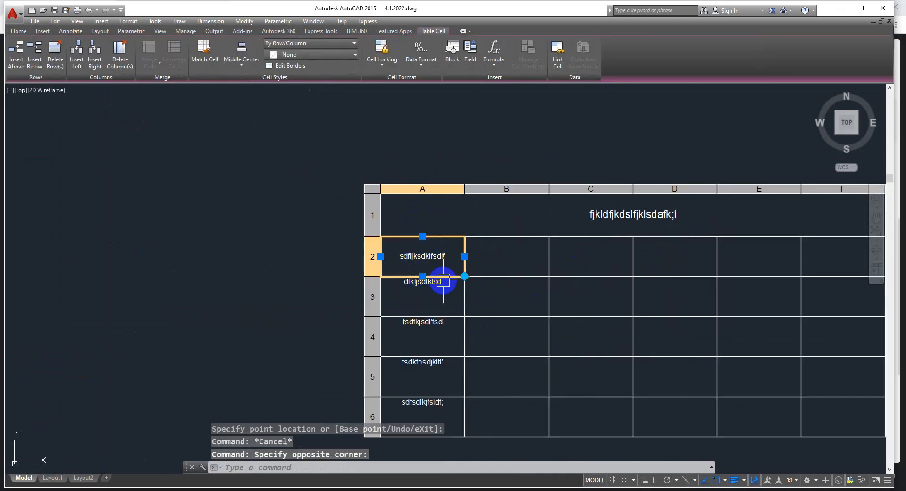
key("Delete")
left_click(412, 309)
key("Delete")
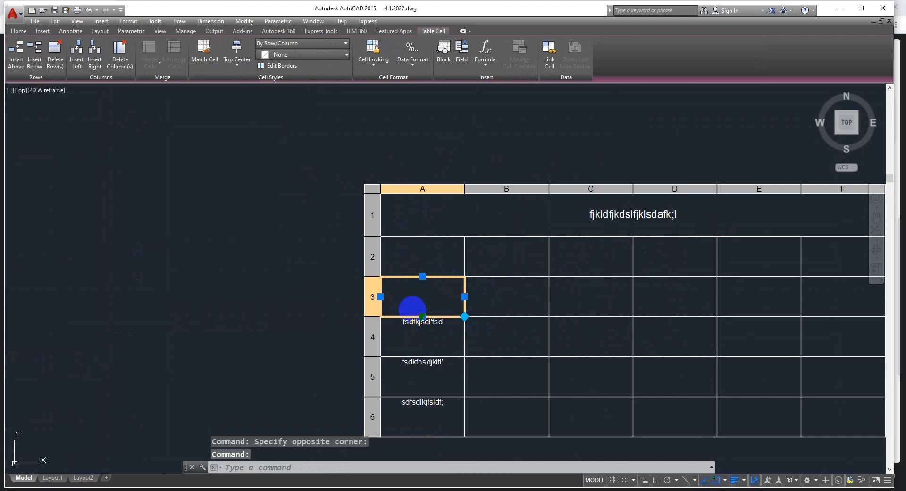
left_click(422, 330)
key("Delete")
left_click(398, 383)
key("Delete")
left_click(415, 403)
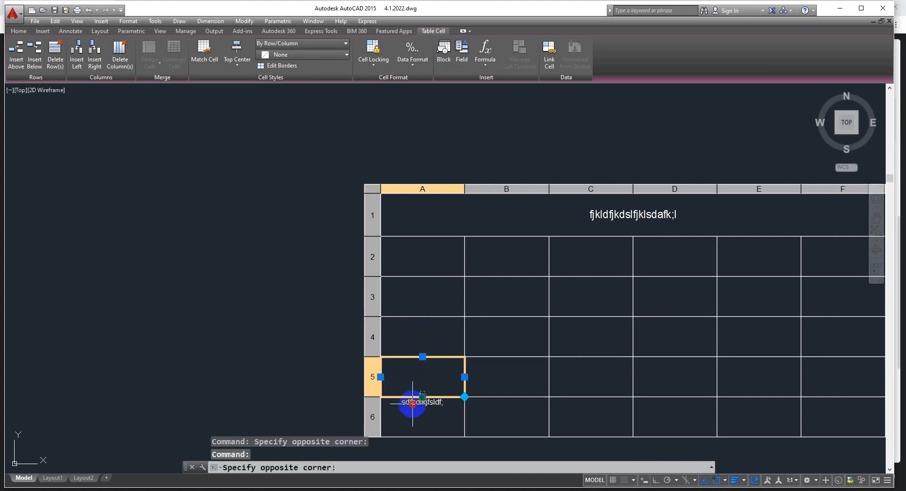
key("Delete")
Replace the placeholder text in the table's title cell with "door details"
left_click(397, 257)
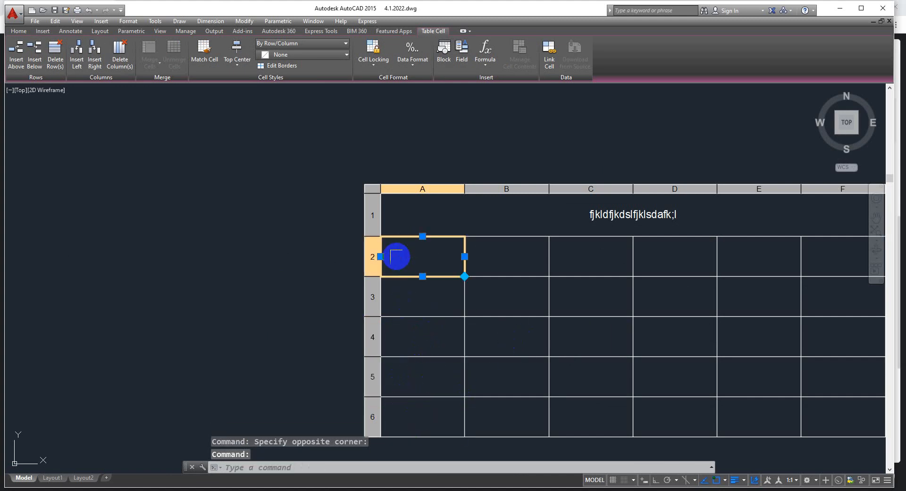
key("Escape")
left_click(621, 214)
double_click(622, 213)
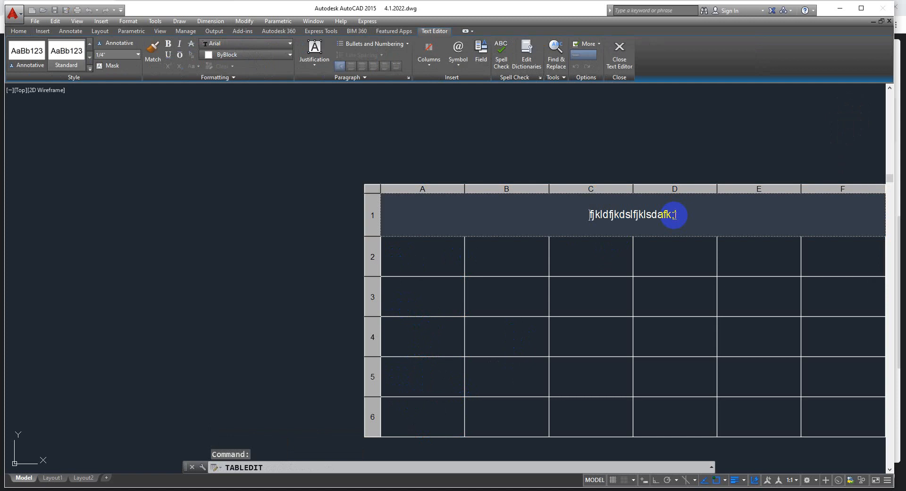
key("Delete")
key("Delete")
key("Delete")
key("Delete")
key("Delete")
key("Delete")
key("Delete")
key("Delete")
key("Delete")
key("Delete")
key("Delete")
key("Delete")
key("Delete")
key("Delete")
key("Delete")
key("Delete")
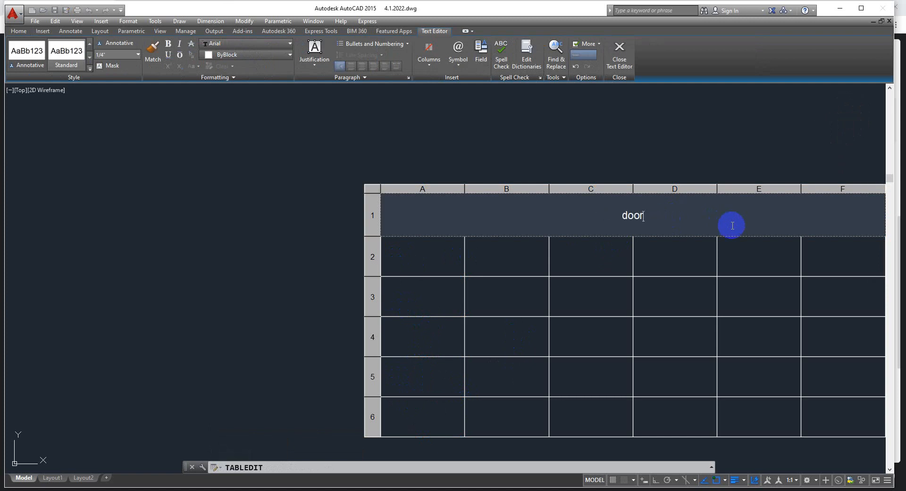
type("door details")
Enter the column headers "s.no.", "dis.", "size" and "no.of" in cells A2 to D2
key("Tab")
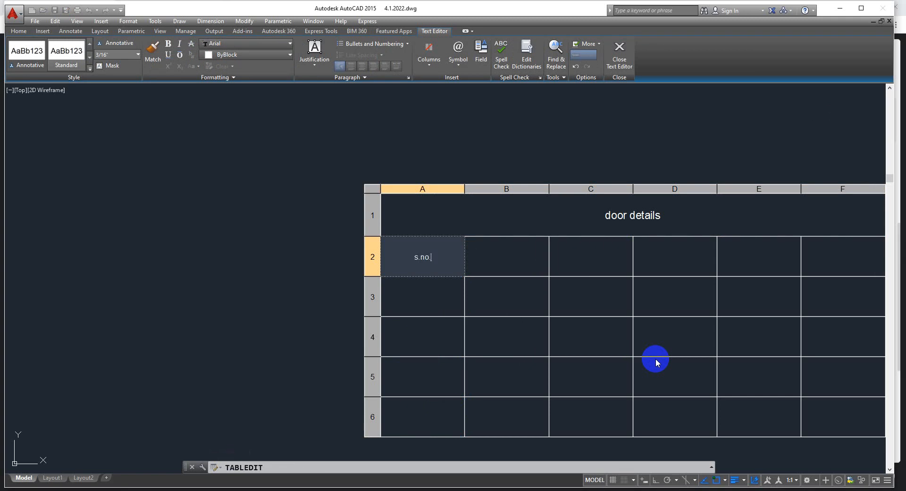
key("Tab")
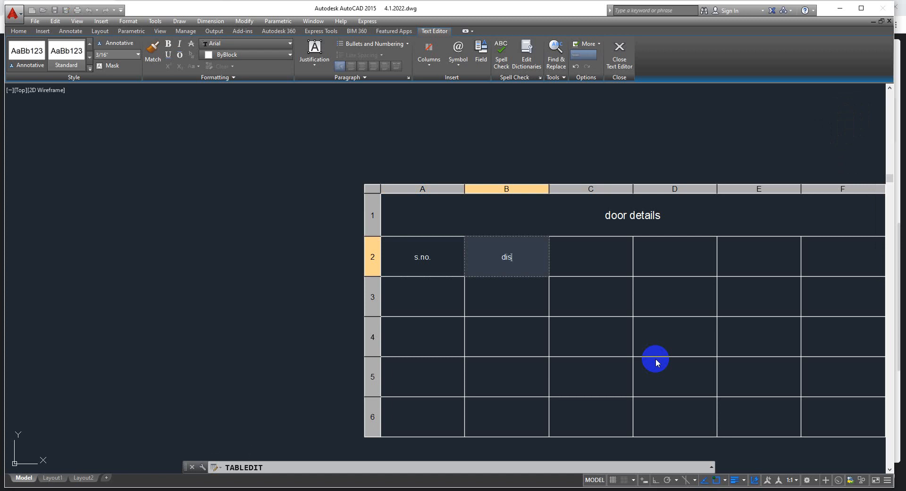
key("Tab")
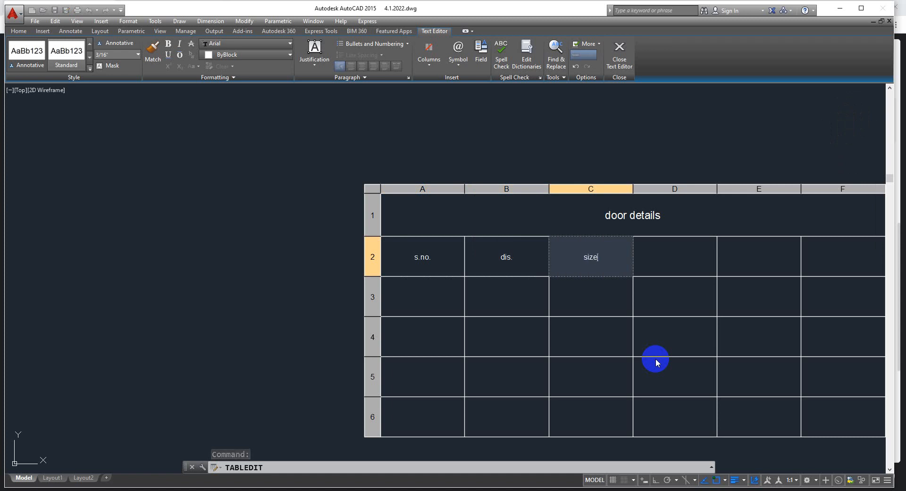
key("Tab")
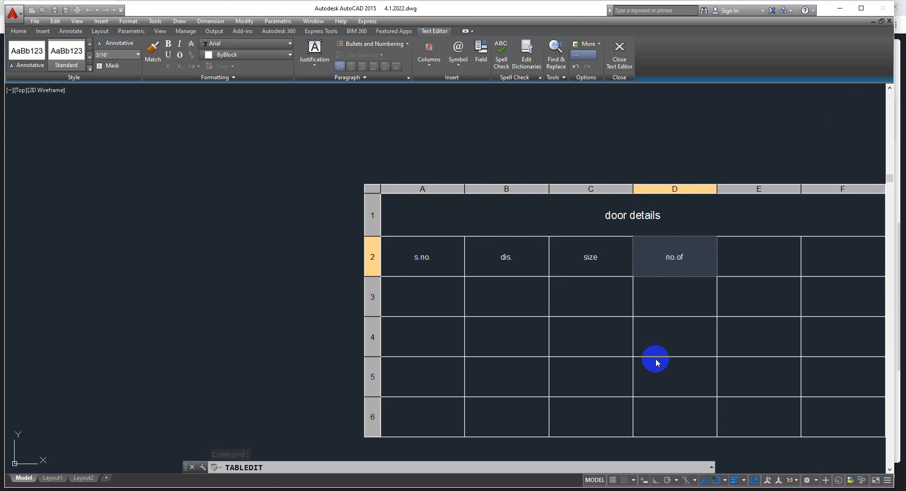
key("Tab")
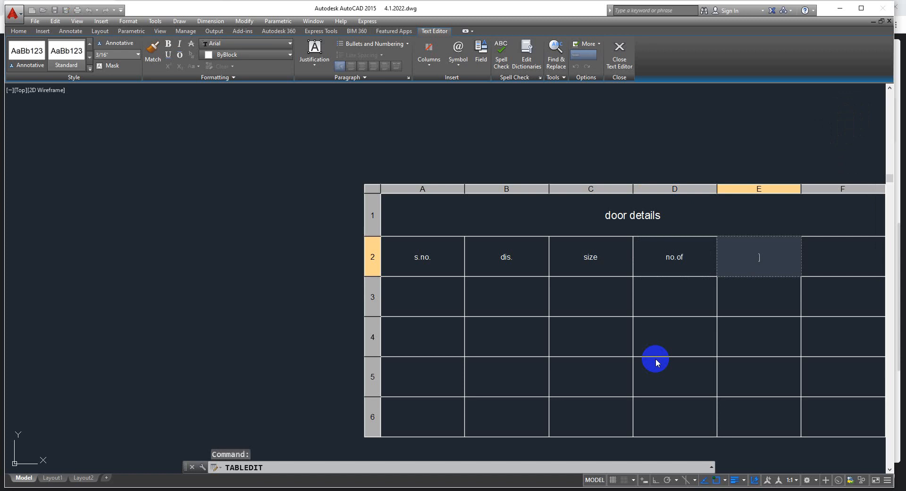
key("Escape")
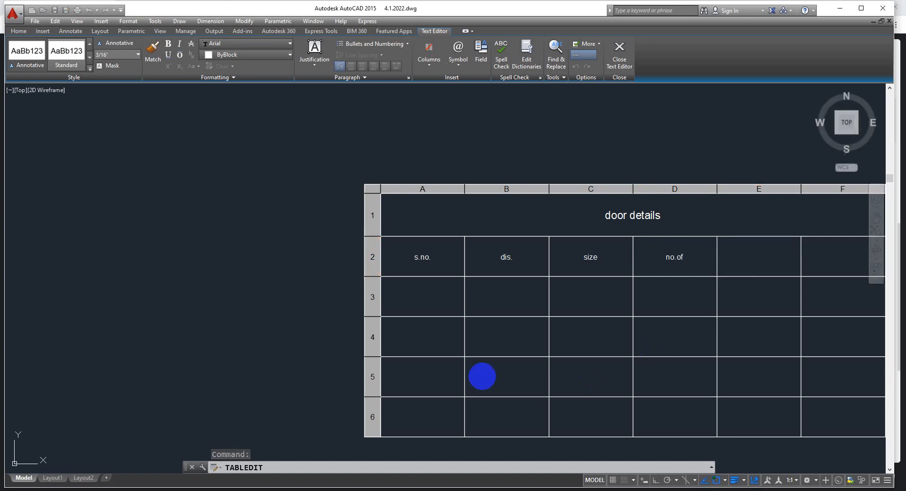
Enter 1 in cell A3 and D1 in cell B3 as the first door entry
left_click(427, 297)
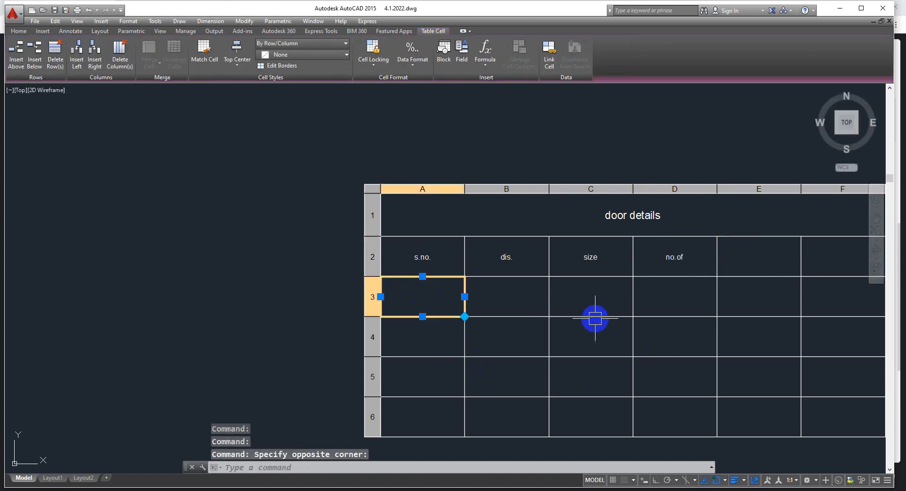
key("F2")
type("1")
left_click(502, 297)
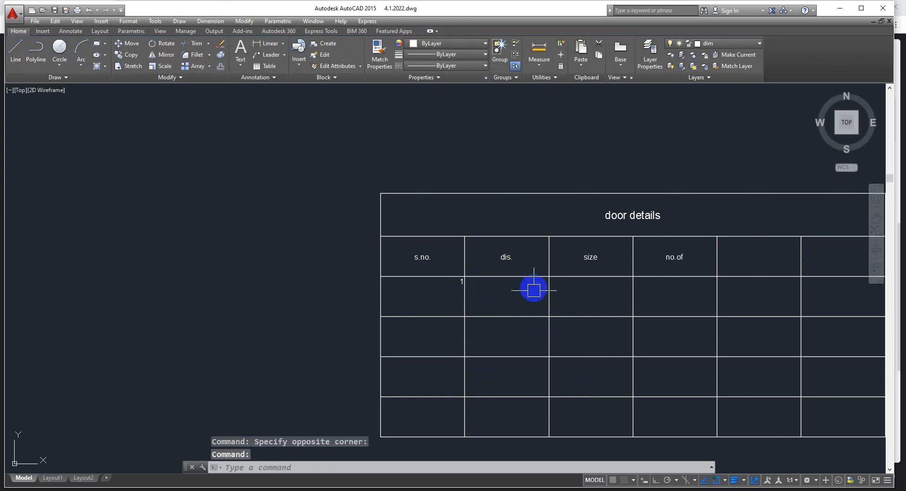
left_click(502, 298)
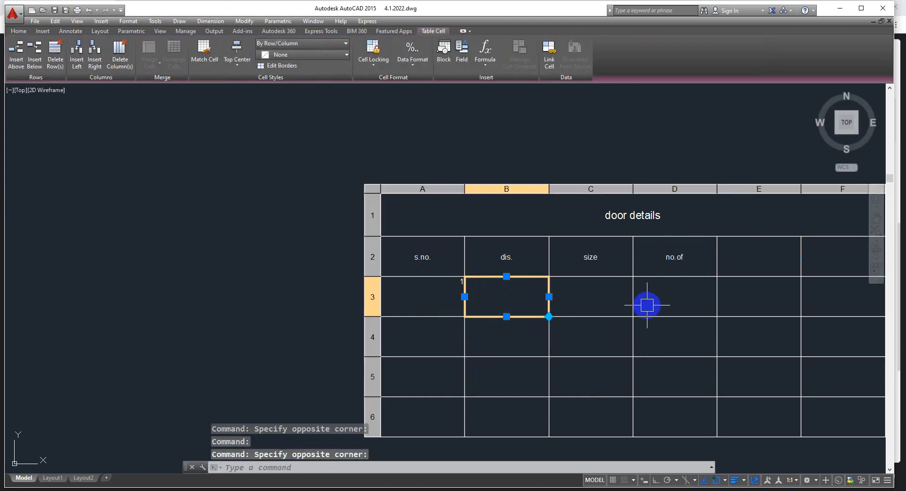
key("F2")
type("D1")
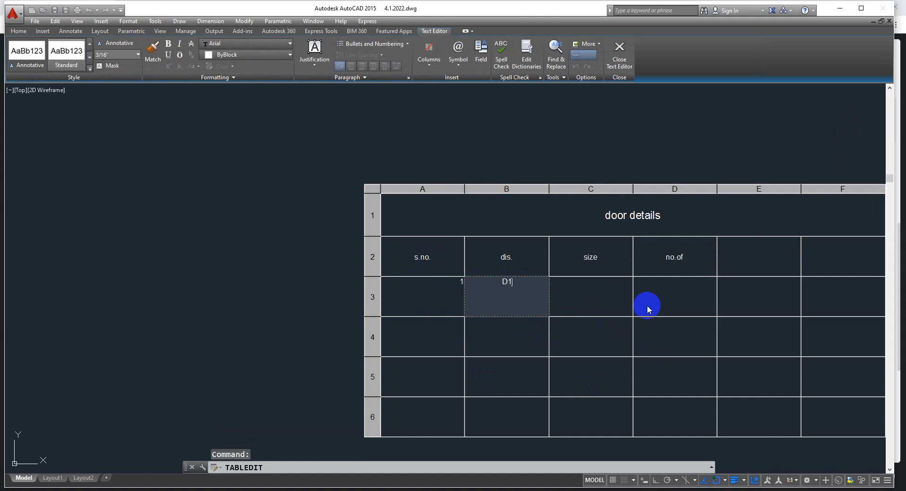
Enter the size 3'X7' in cell C3 and the quantity 5 in cell D3 for door D1
left_click(657, 299)
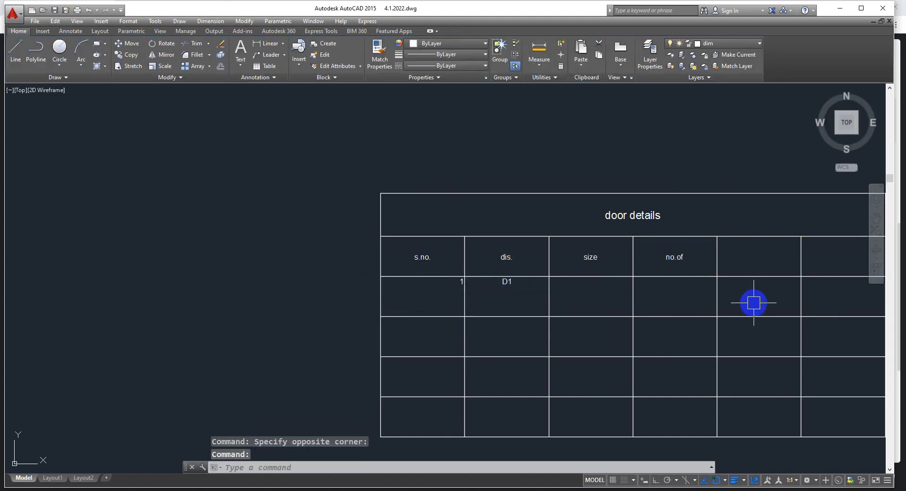
left_click(596, 298)
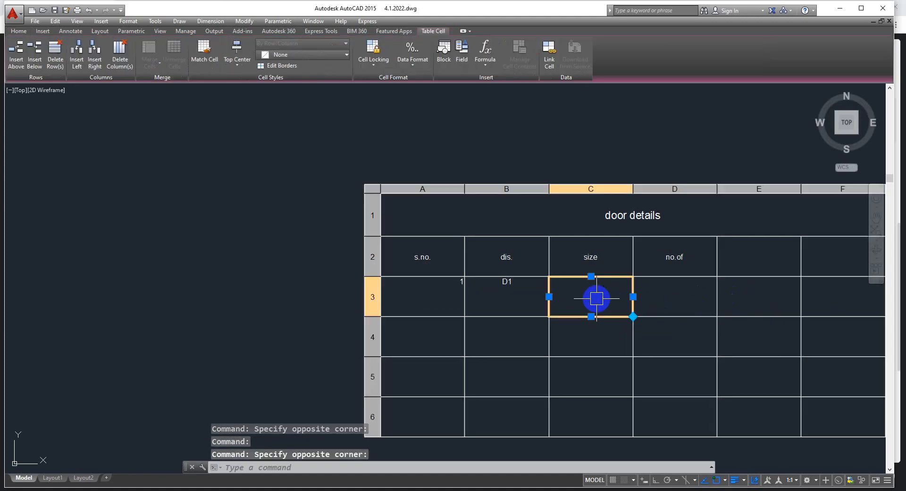
type("3'X7")
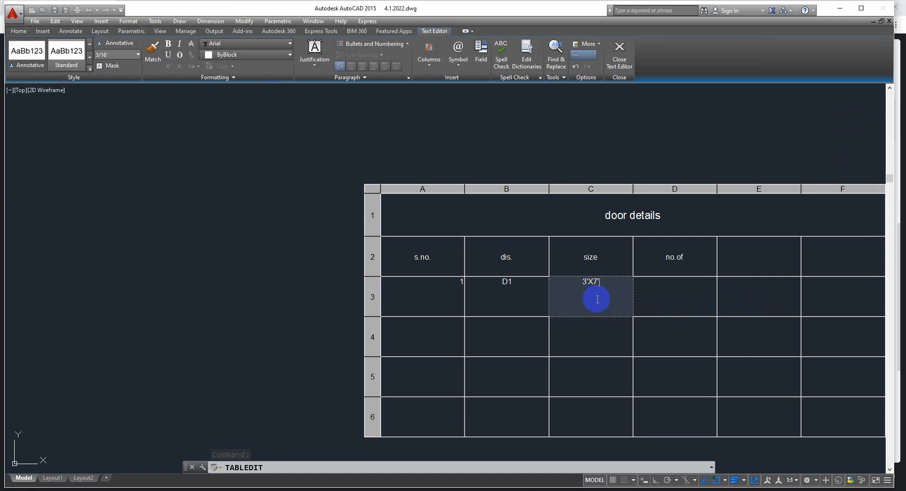
key("Tab")
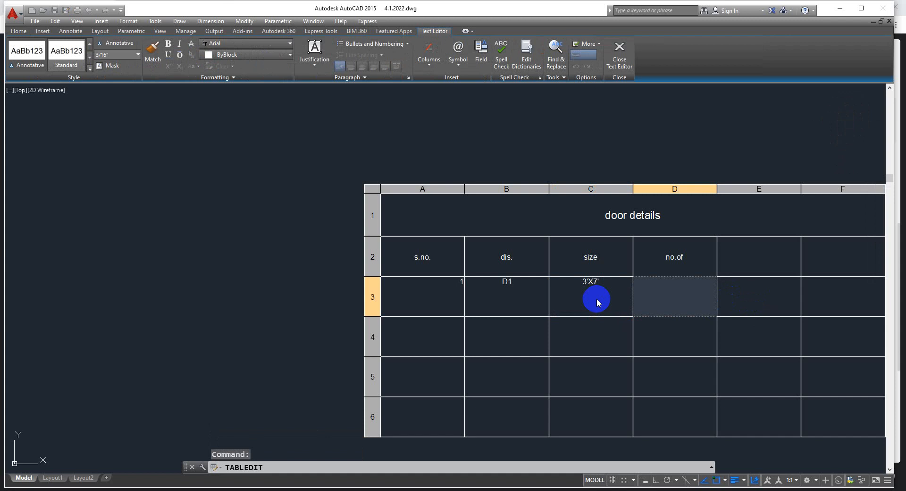
type("5")
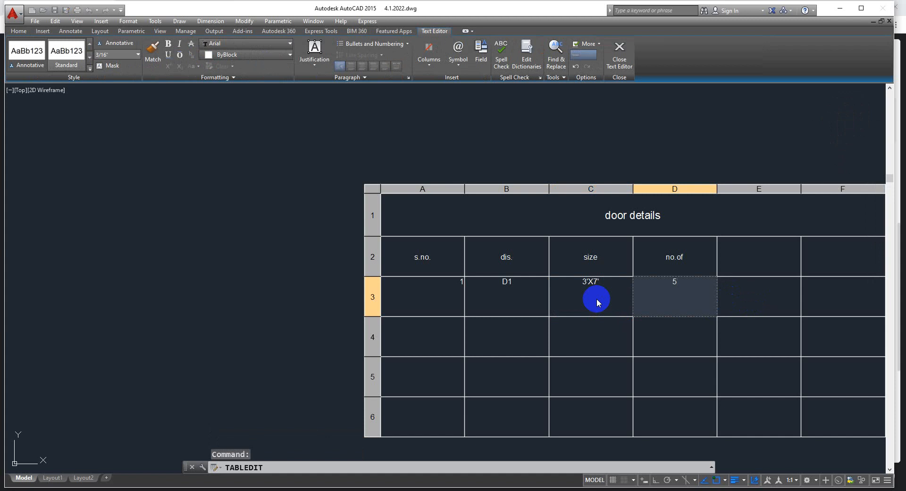
key("Escape")
Enter 2 in cell A4 and D2 in cell B4 as the second door entry
left_click(412, 335)
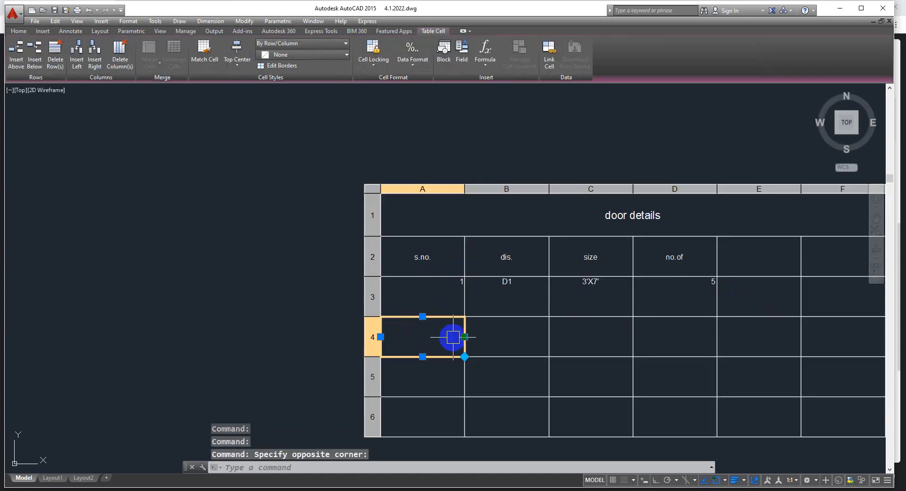
type("2")
key("Escape")
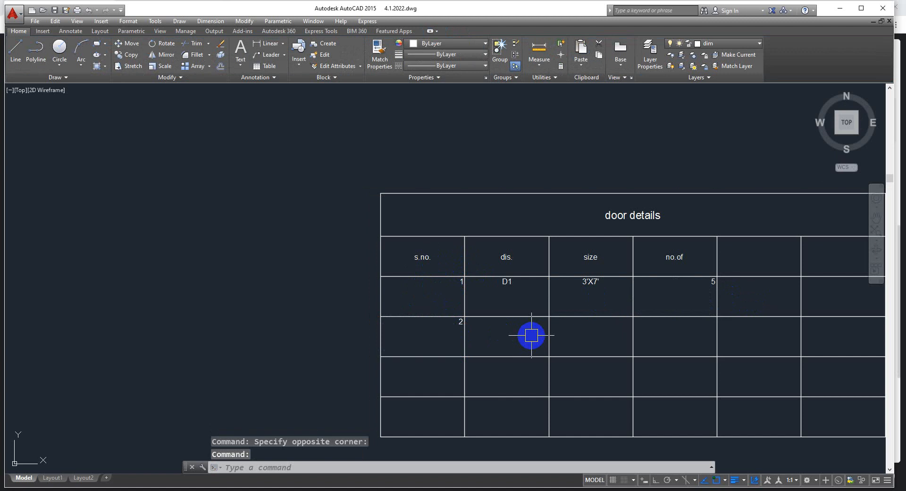
type("D2")
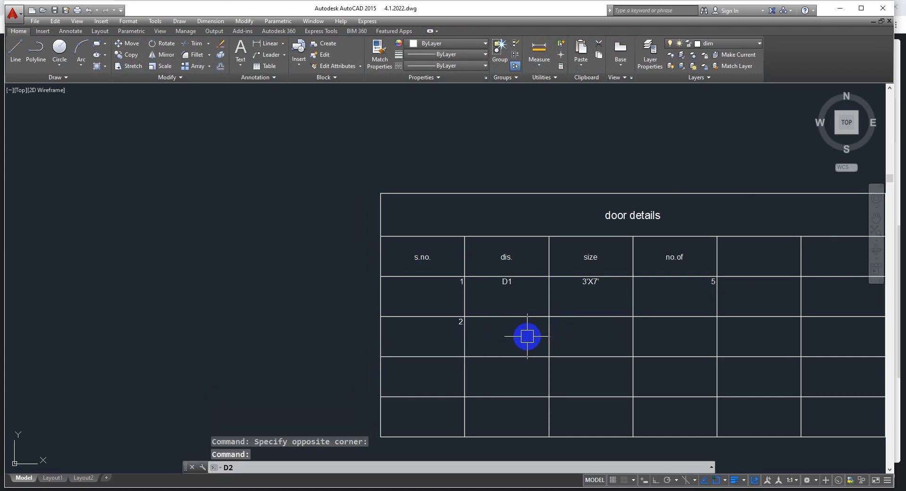
key("Escape")
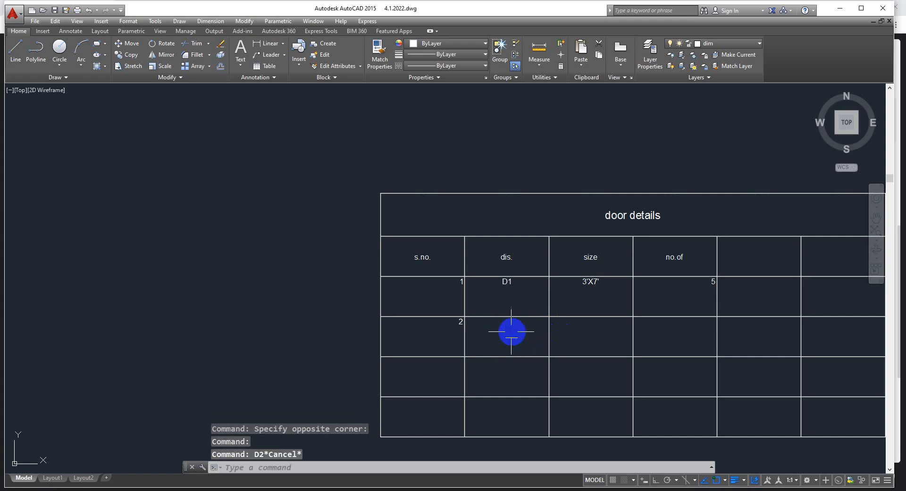
double_click(501, 332)
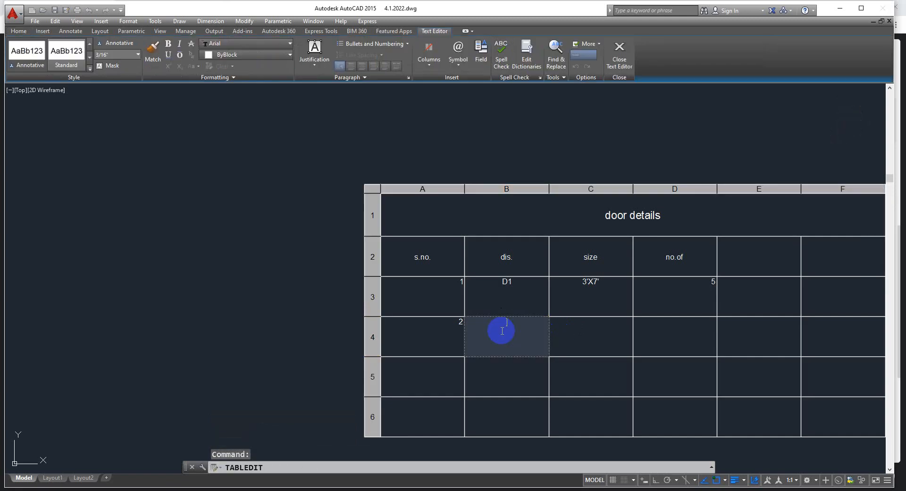
type("D2")
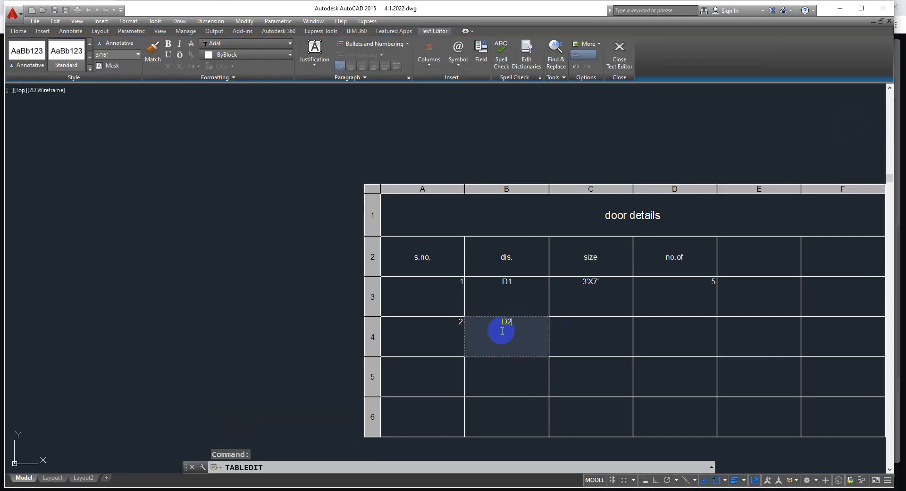
Enter the size 2'-6"X7' in cell C4 and the quantity 3 in cell D4 for door D2
key("Tab")
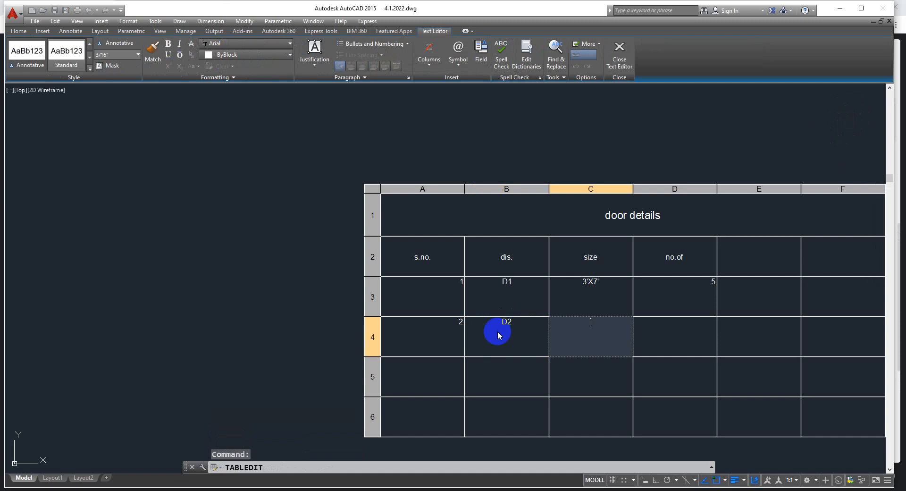
type("2'6")
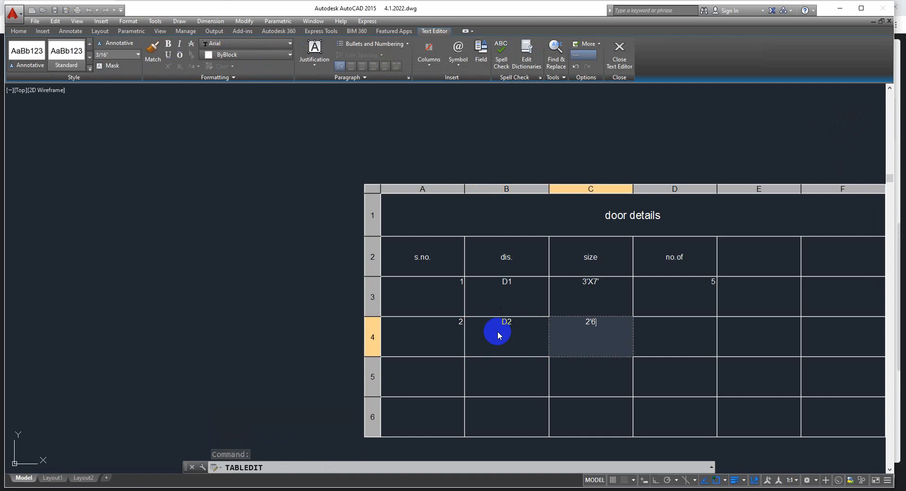
type("X")
key("BackSpace")
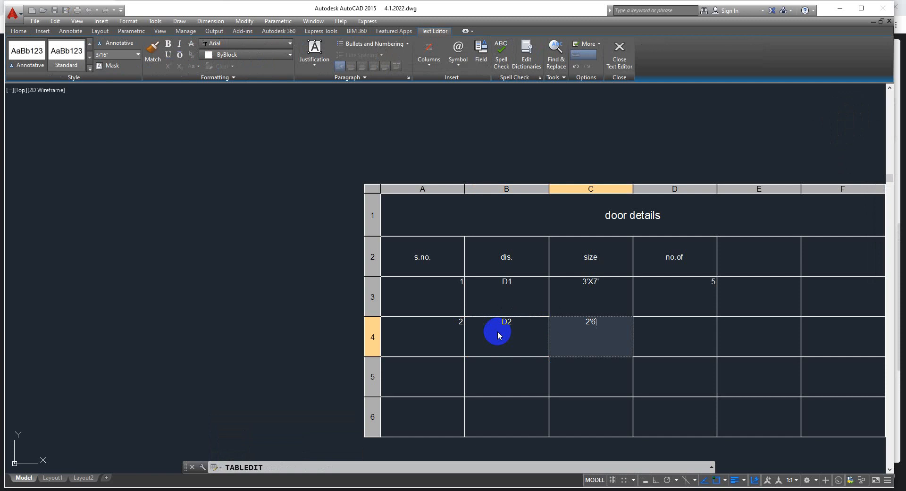
key("BackSpace")
type("-6\"X7'")
key("Tab")
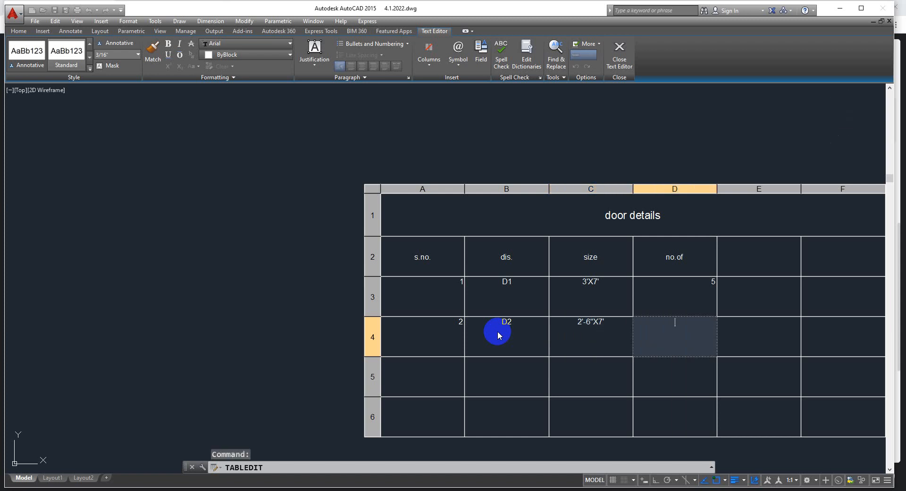
left_click(484, 349)
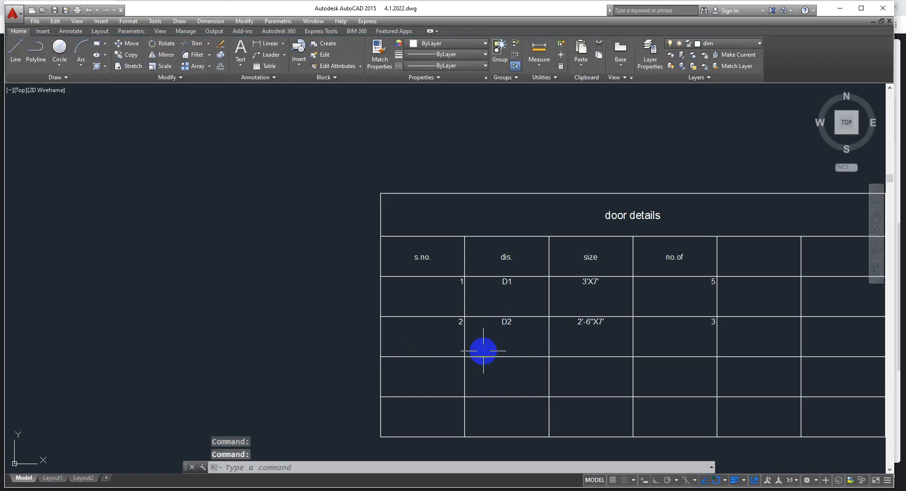
Set the cell alignment of the "s.no." and "no.of" columns to Middle Center
left_click(431, 188)
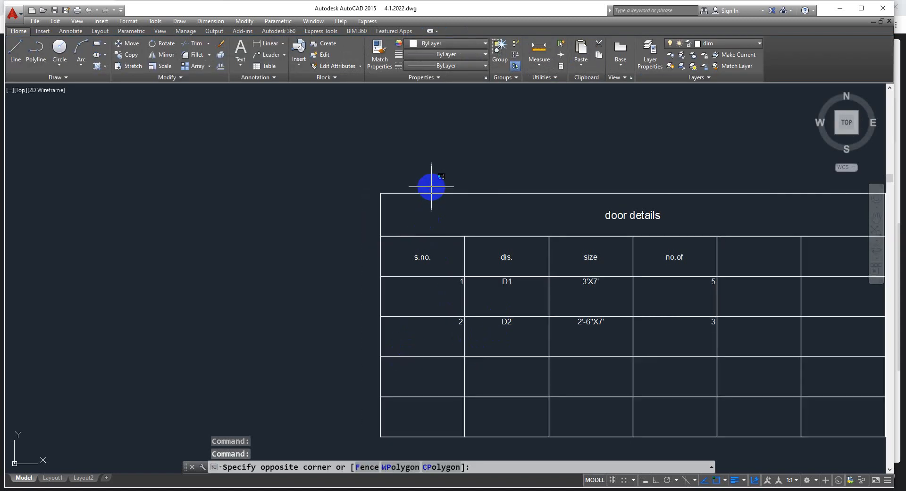
left_click(425, 187)
left_click(426, 187)
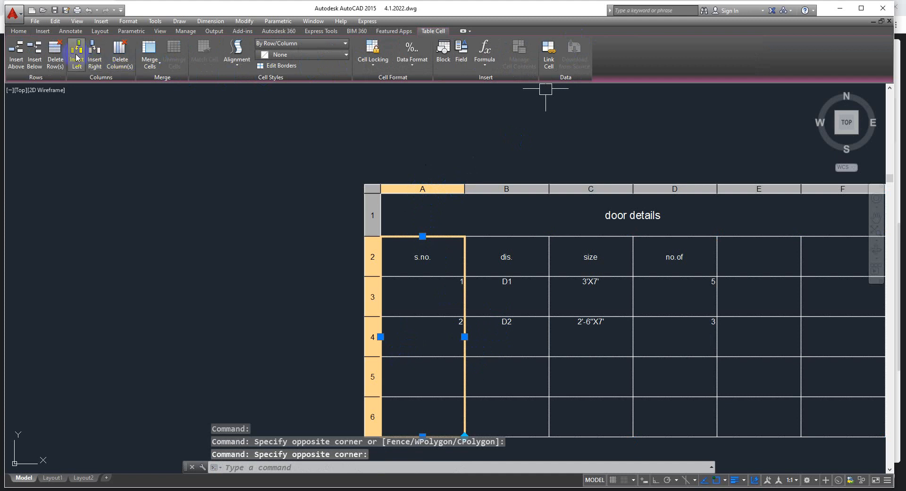
left_click(241, 60)
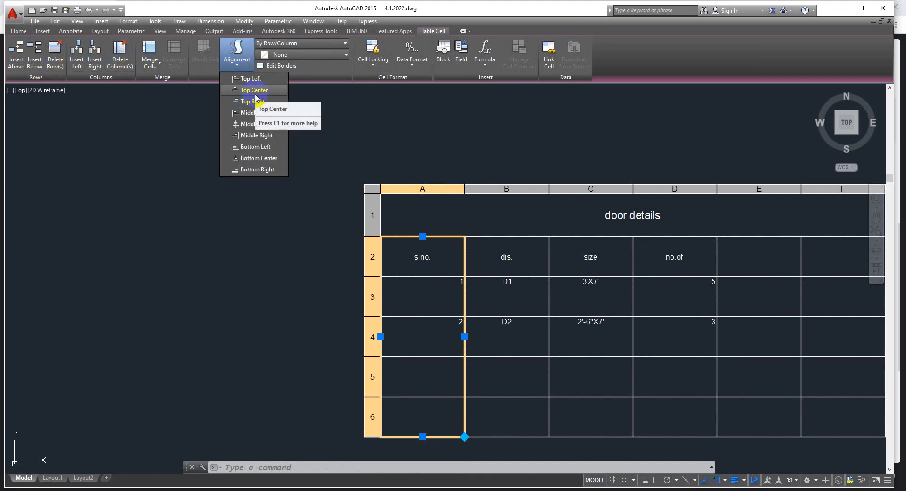
left_click(245, 125)
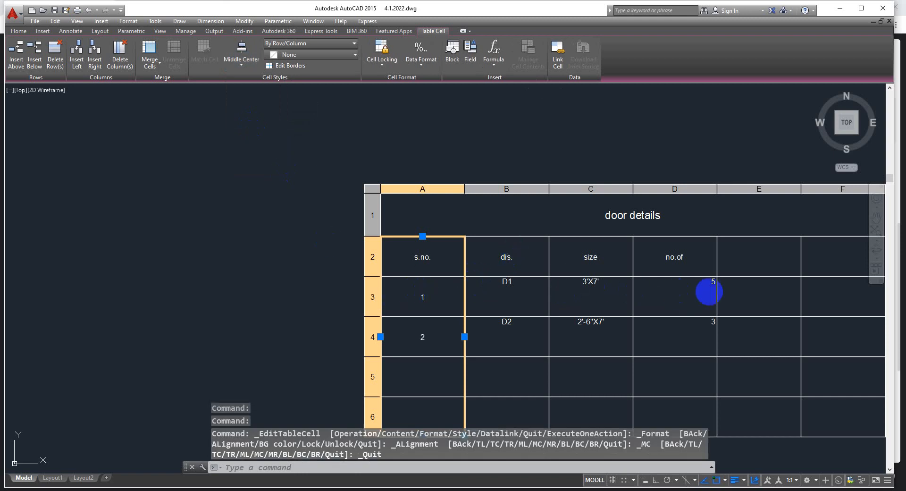
left_click(676, 190)
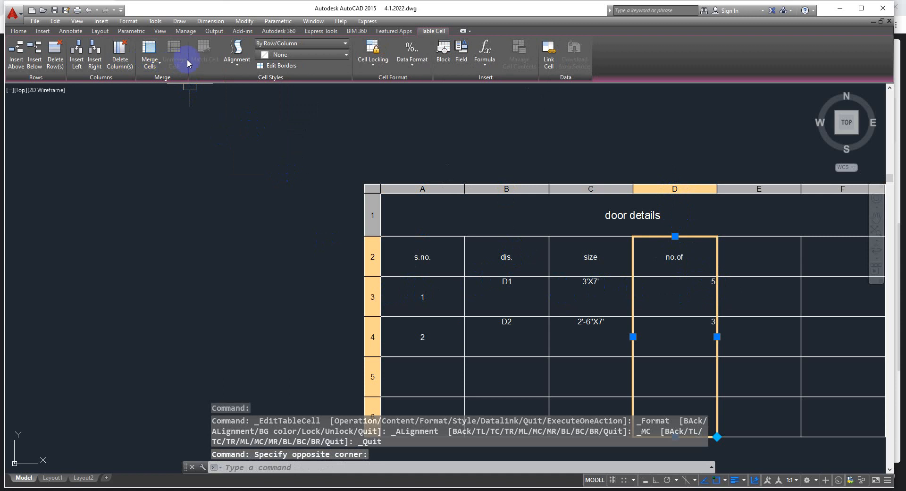
left_click(237, 53)
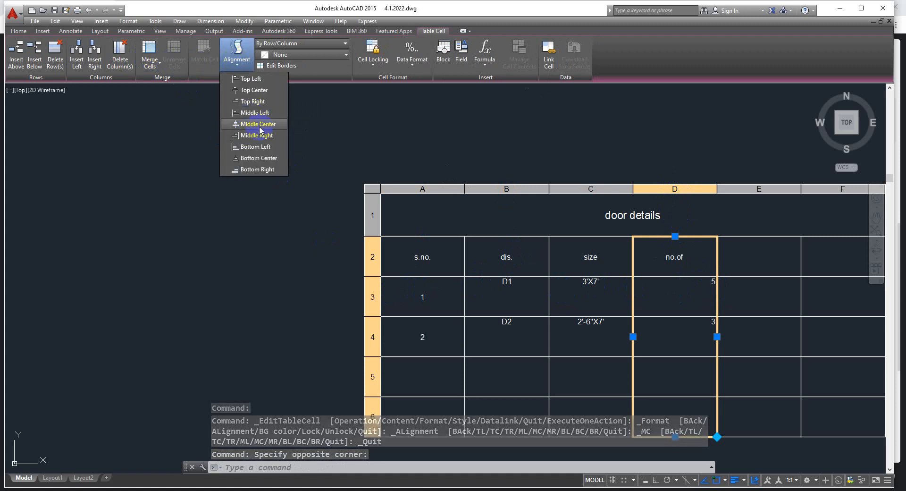
left_click(253, 124)
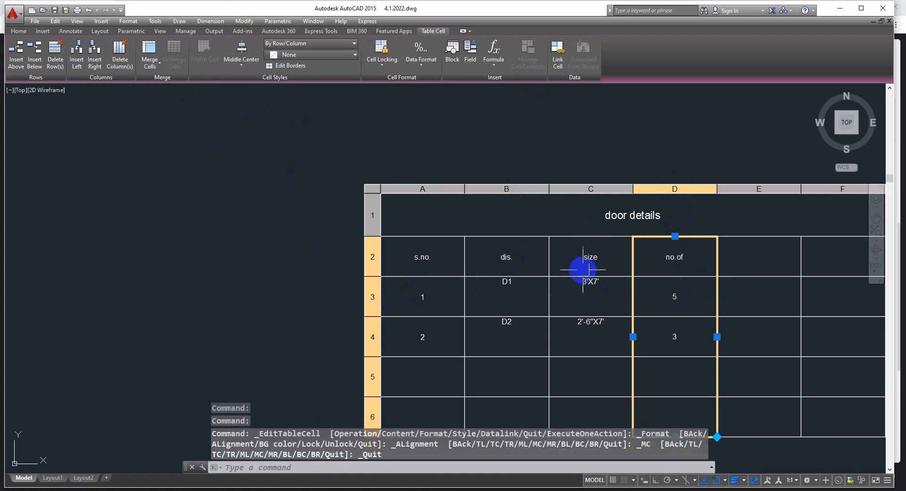
Delete the "dis." column from the door details table
left_click(491, 188)
left_click(605, 188)
left_click(528, 188)
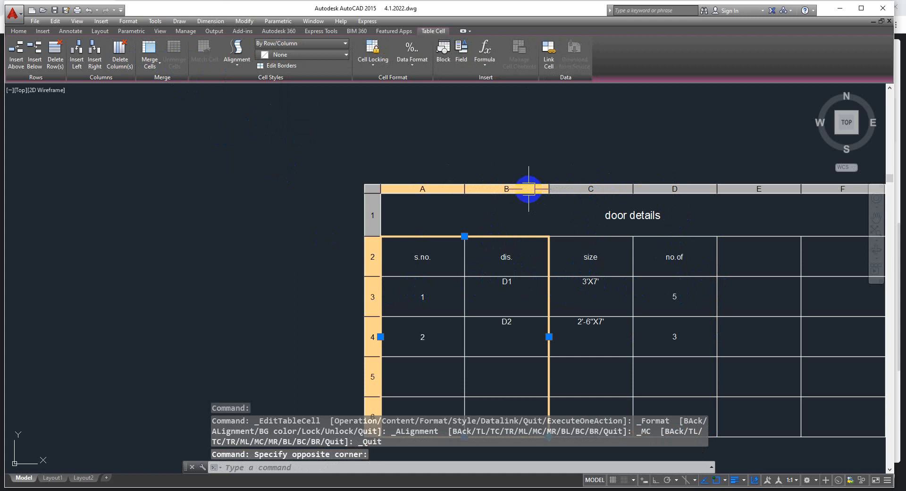
left_click(516, 188)
left_click(120, 57)
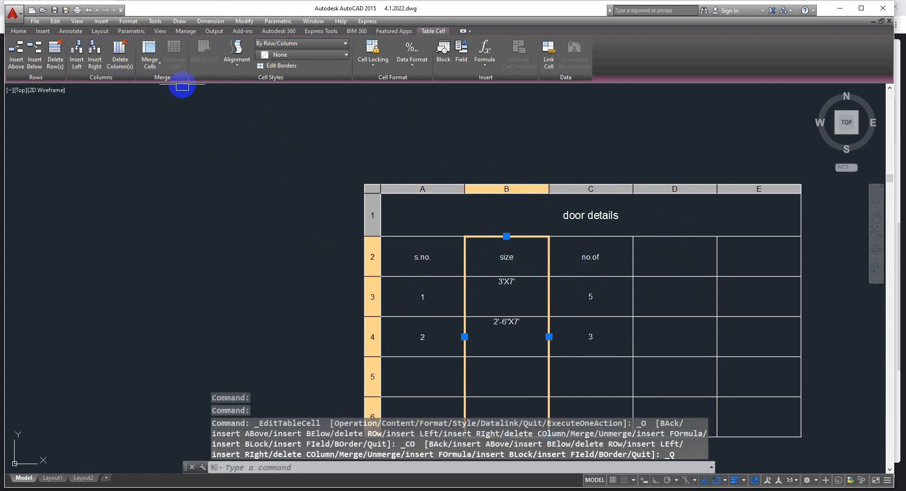
Set the cell alignment of the "size" column to Middle Center
left_click(234, 62)
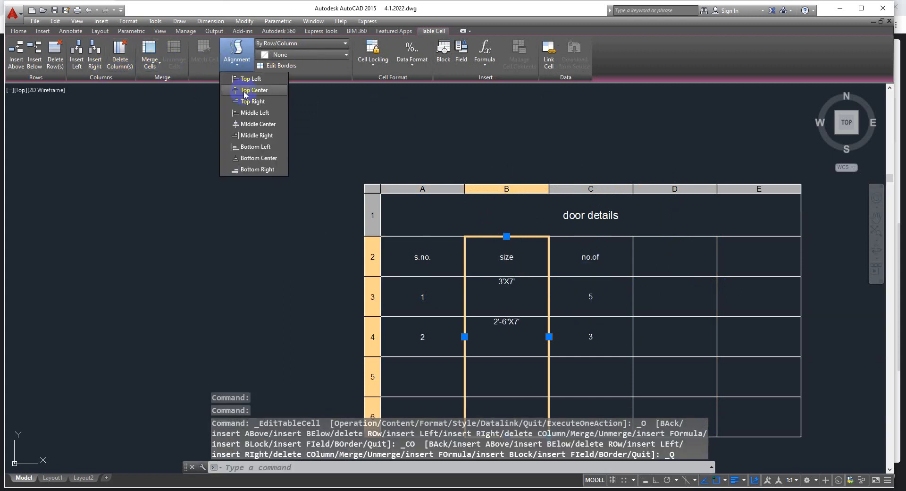
left_click(251, 125)
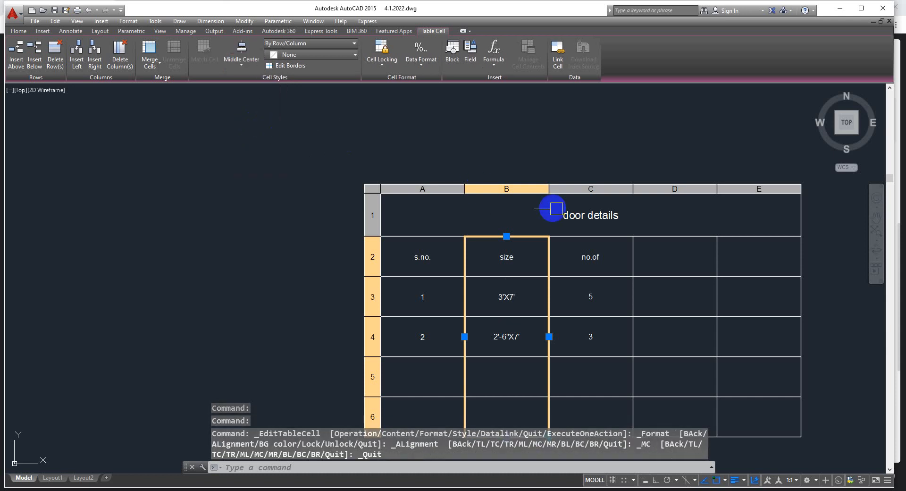
key("Escape")
scroll(566, 283, "down", 4)
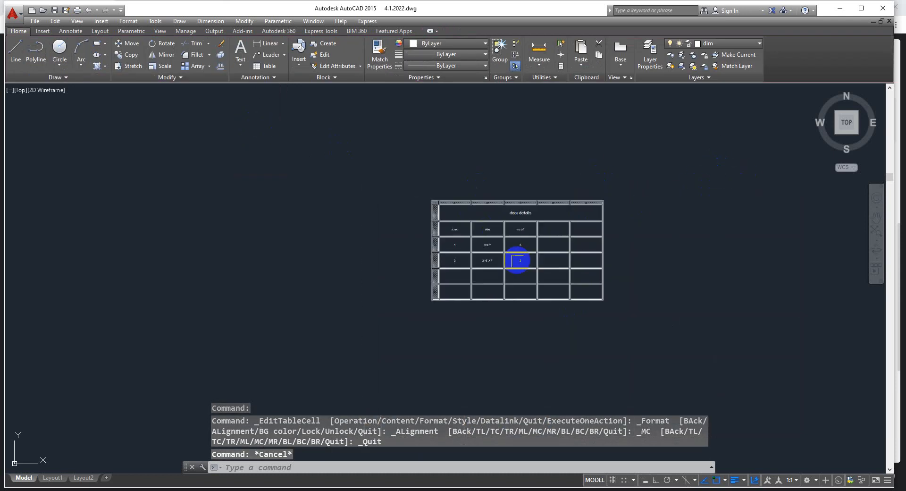
scroll(519, 259, "up", 3)
scroll(572, 235, "down", 2)
left_click_drag(572, 157, 652, 171)
left_click_drag(581, 155, 643, 163)
left_click(617, 154)
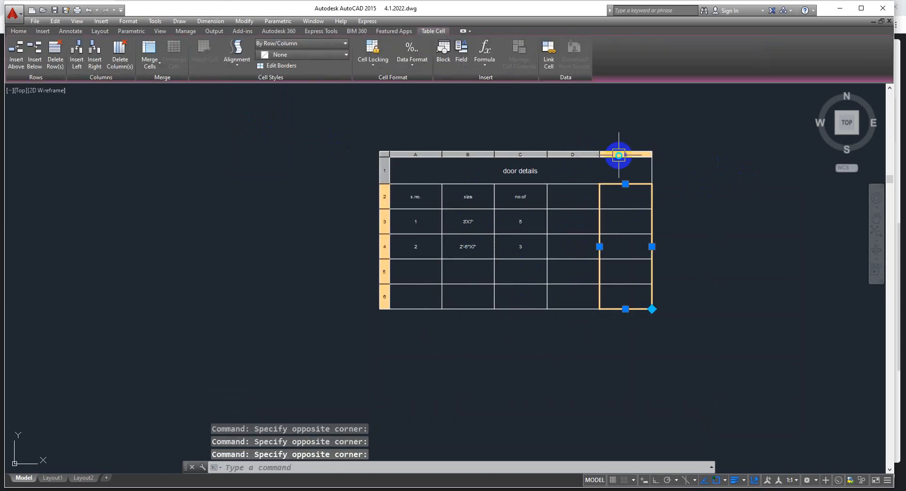
right_click(617, 154)
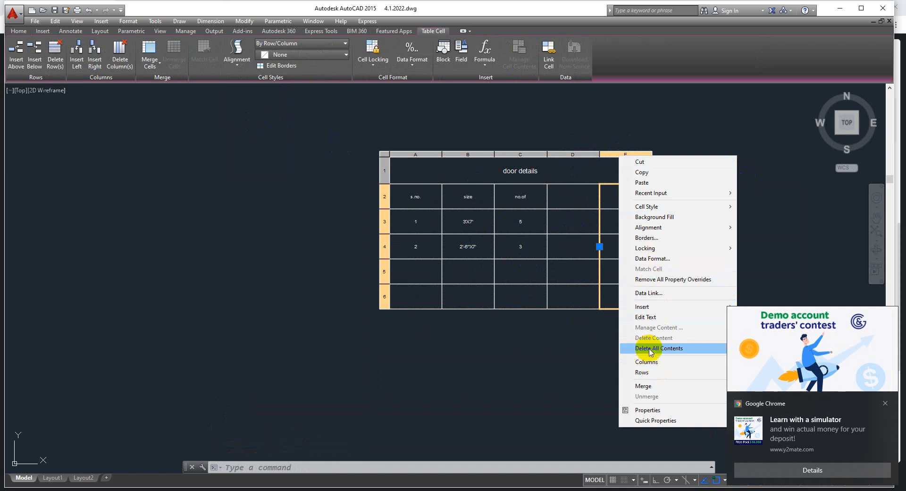
key("Escape")
key("Escape")
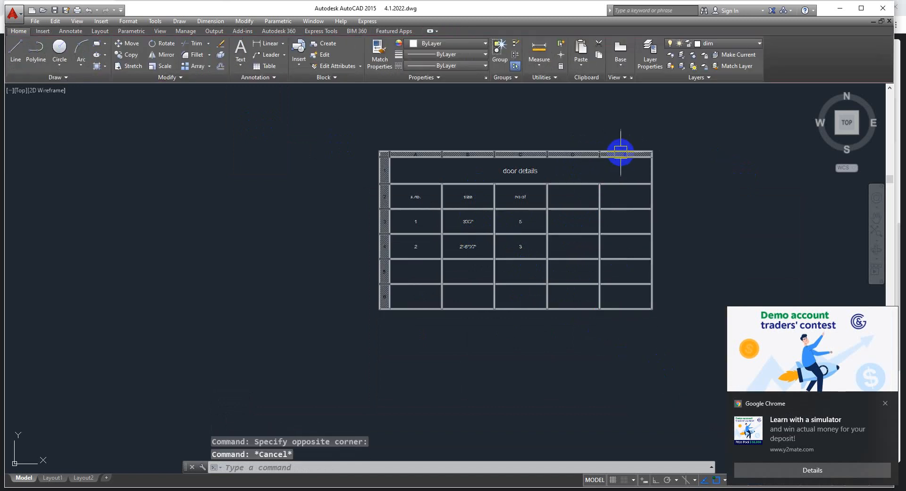
Delete the two empty columns E and D from the door details table
left_click(620, 153)
left_click(621, 156)
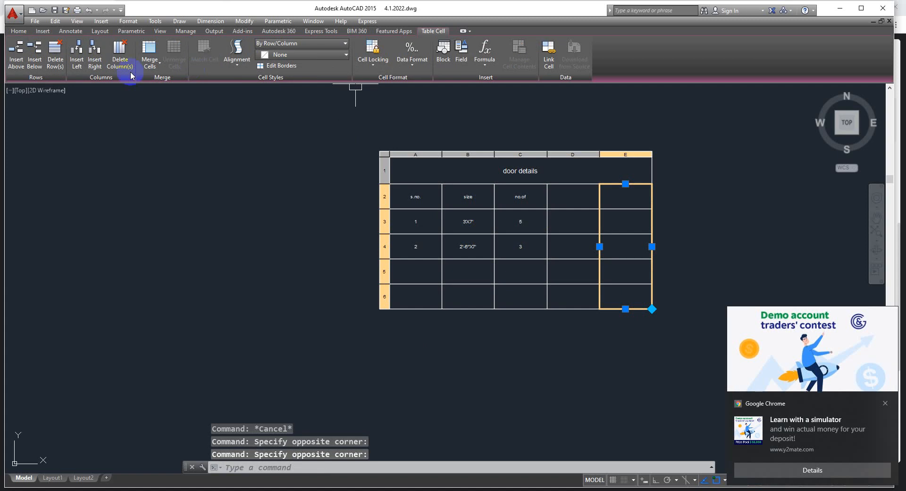
left_click(120, 56)
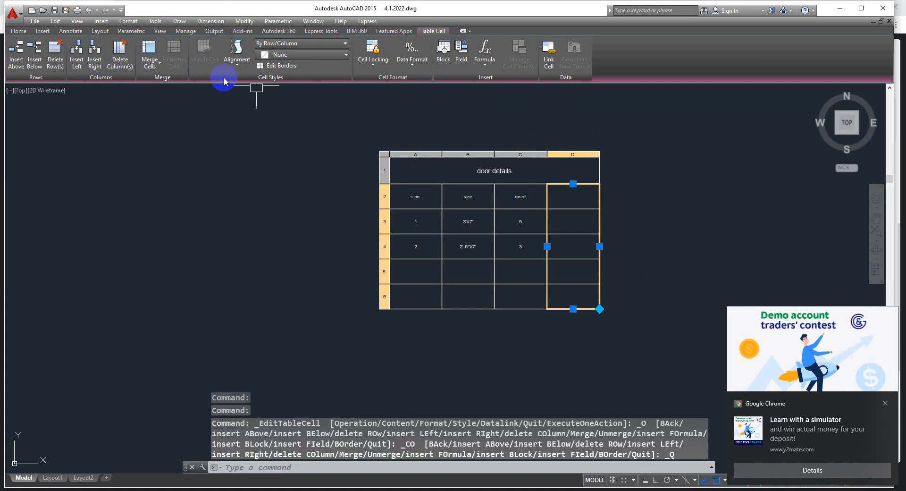
left_click(124, 52)
key("Escape")
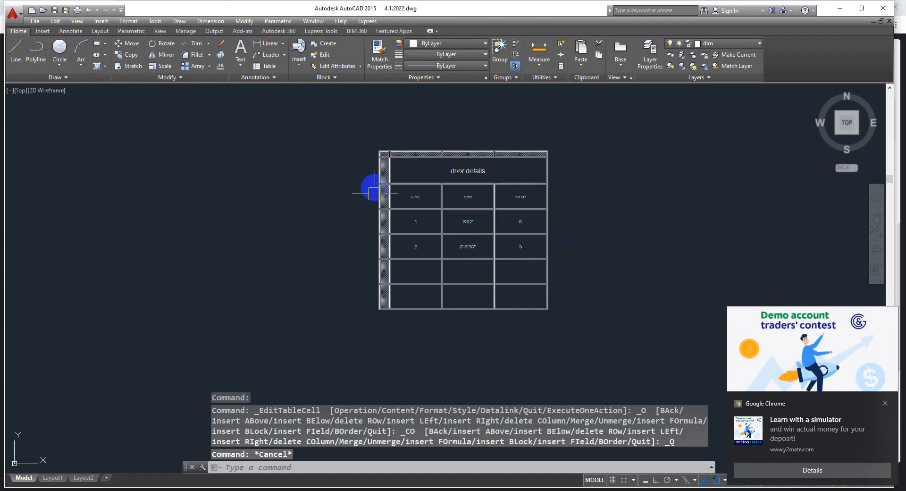
scroll(467, 177, "down", 8)
scroll(435, 191, "up", 4)
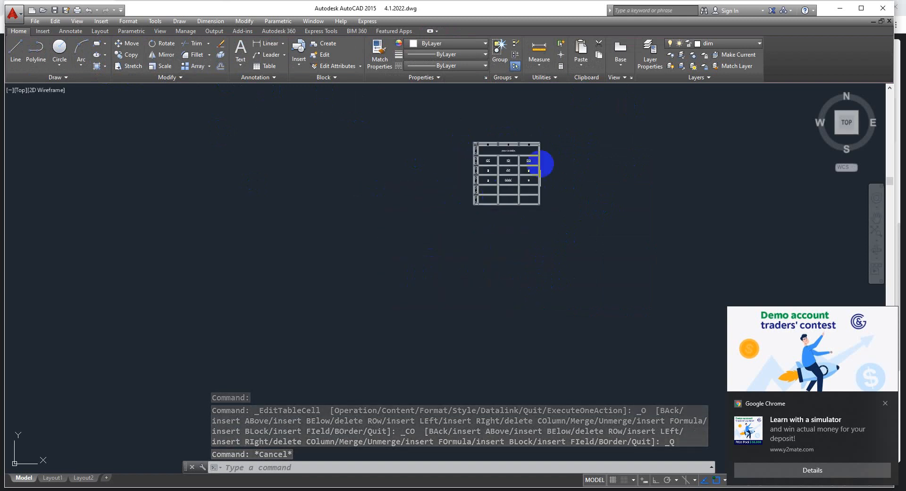
Delete the door details table from the drawing
scroll(477, 283, "down", 8)
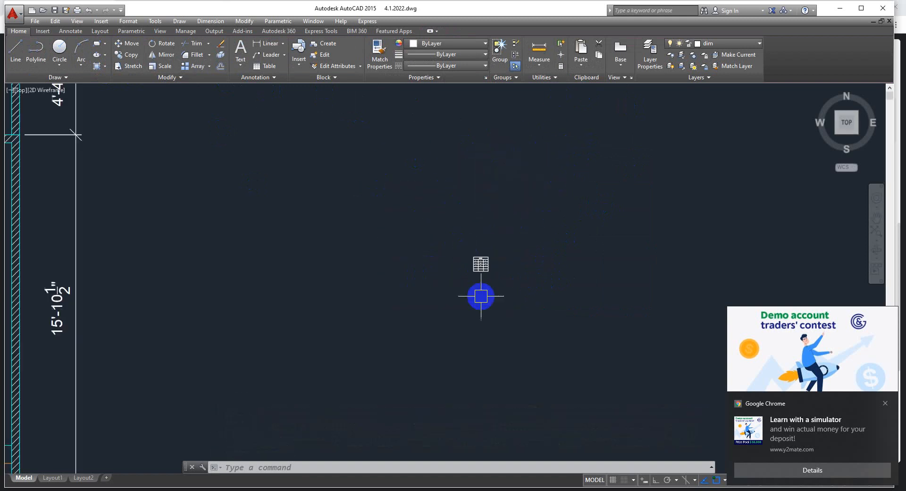
scroll(466, 282, "up", 5)
left_click(442, 240)
left_click(619, 354)
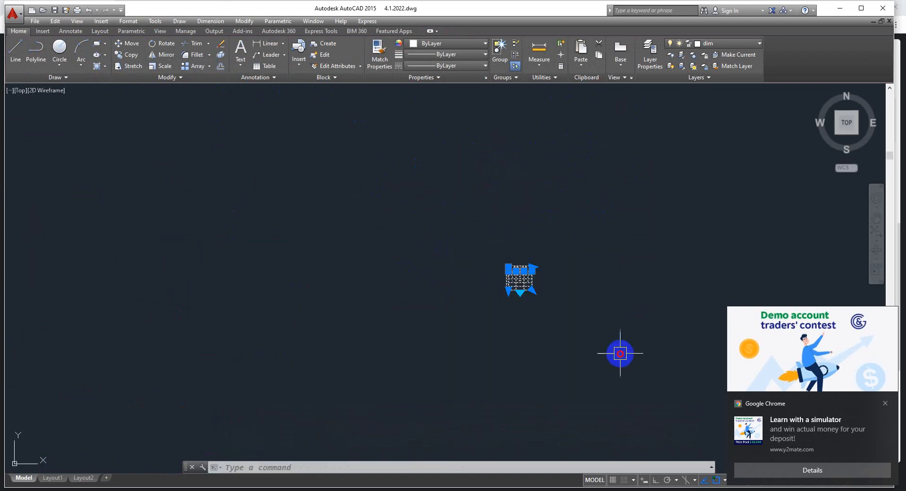
key("Delete")
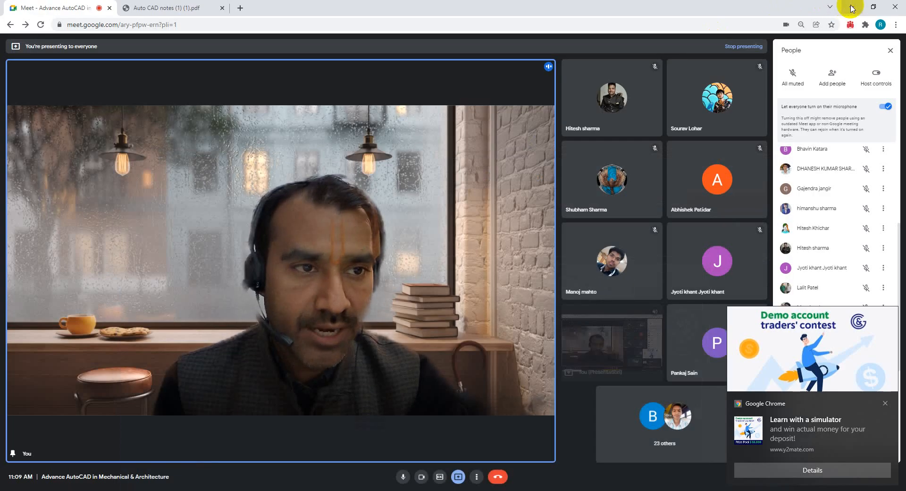
Switch to the desktop and move the QuickAttendance file dated 12_29_2021 from the Downloads folder onto it
left_click(850, 6)
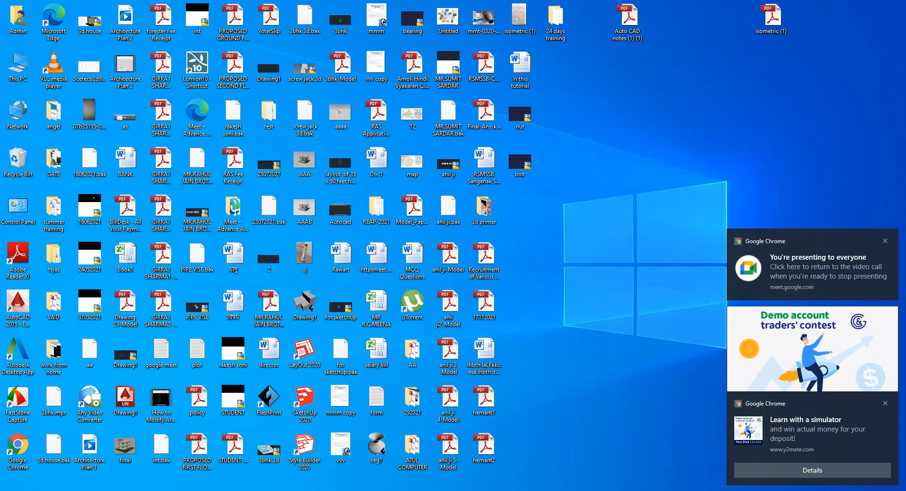
double_click(21, 67)
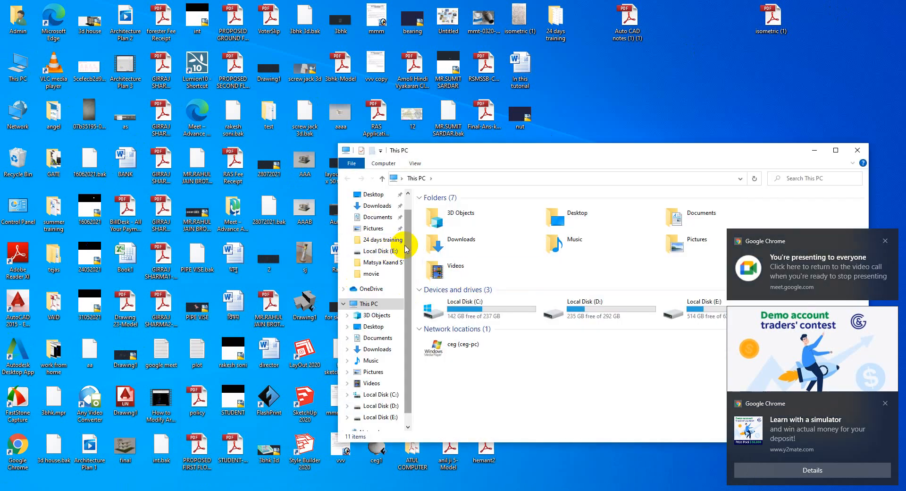
left_click(456, 245)
double_click(456, 244)
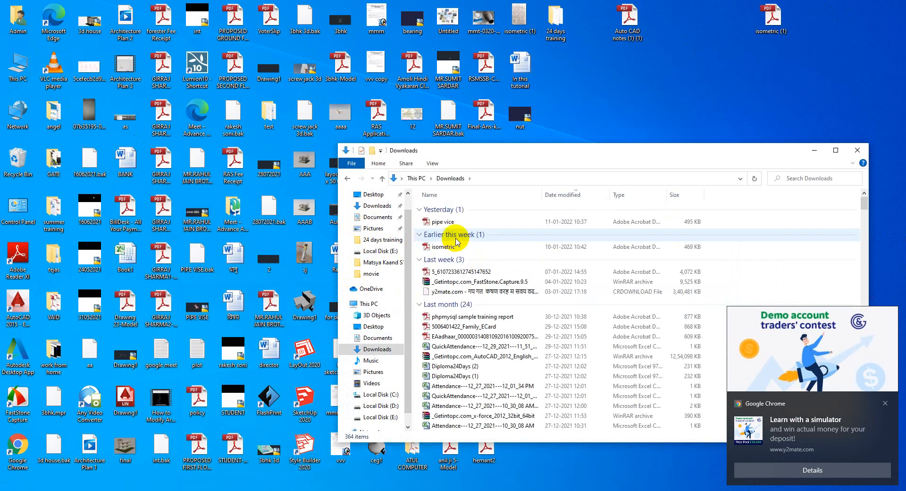
scroll(454, 261, "down", 1)
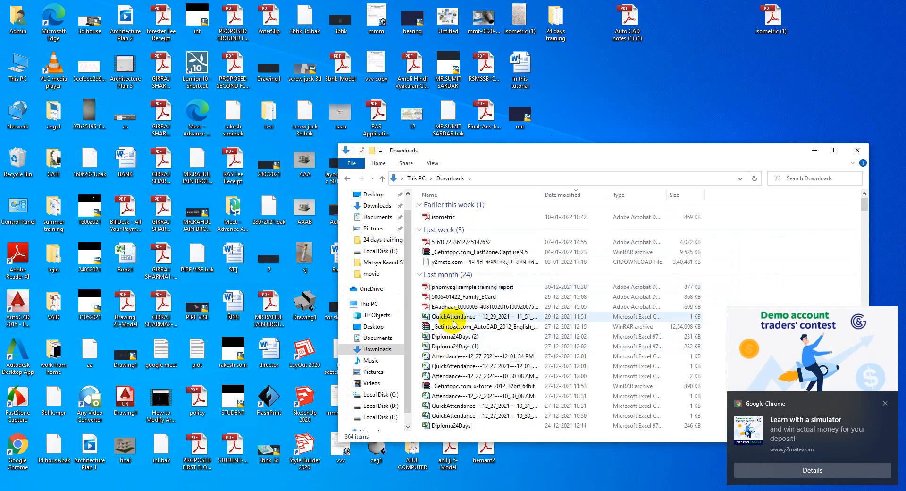
left_click_drag(453, 320, 664, 114)
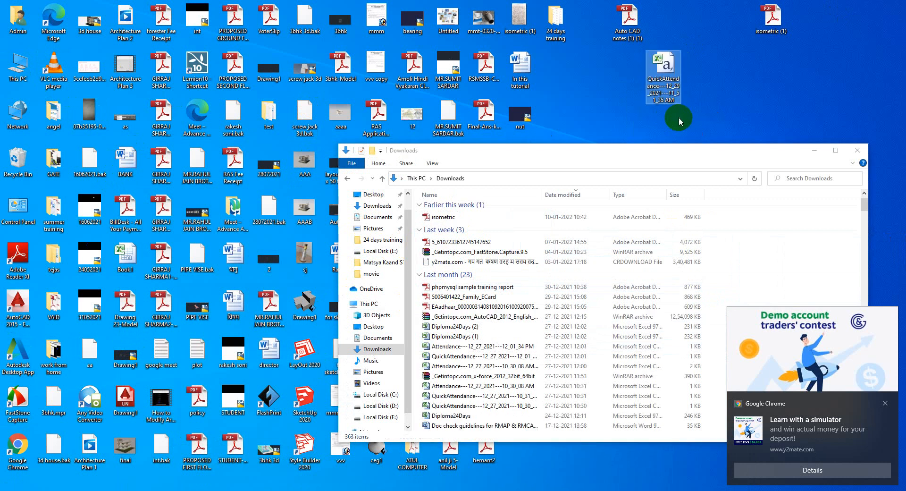
left_click(858, 150)
Switch back to AutoCAD and start a table from a data link, creating a new Excel data link named A
left_click(594, 360)
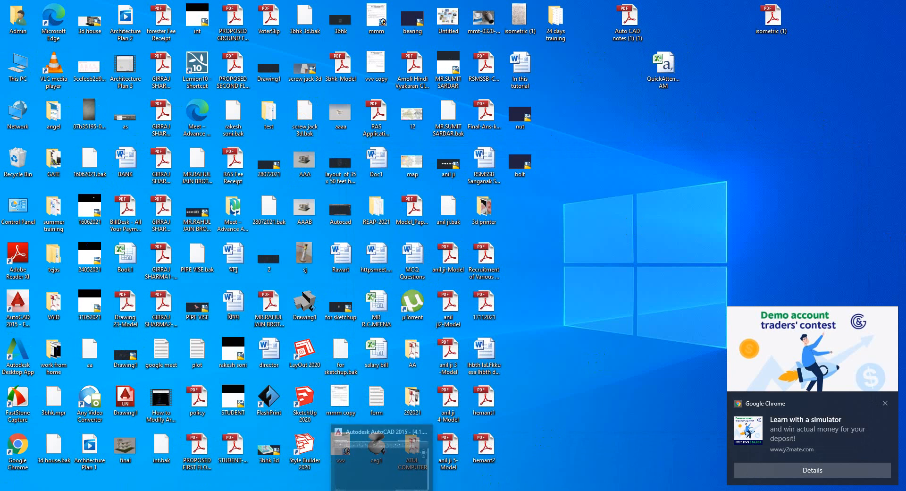
left_click(382, 489)
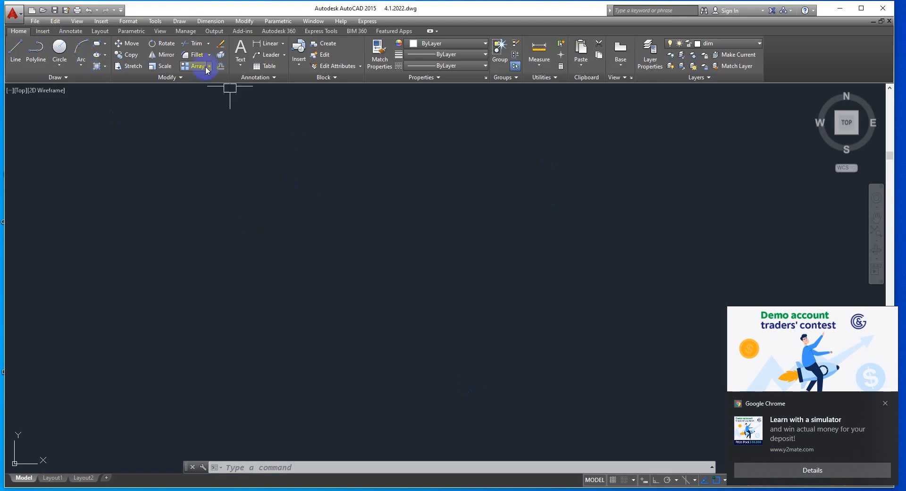
left_click(173, 21)
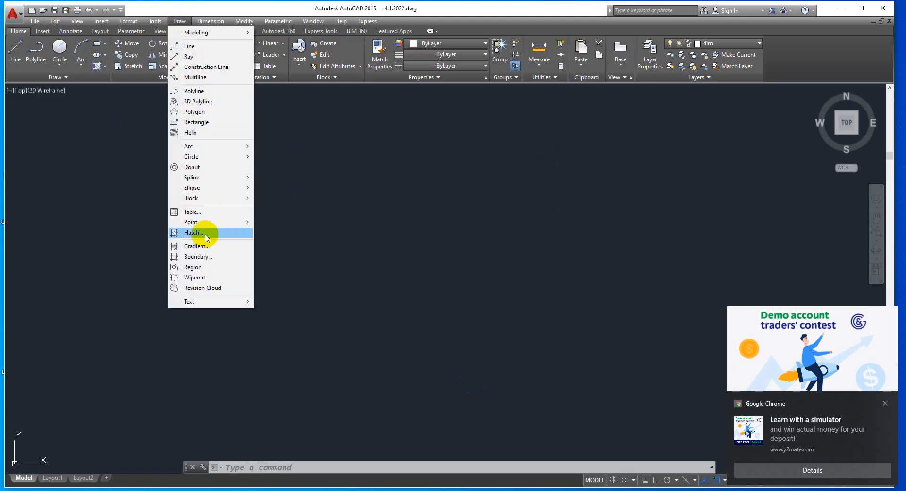
left_click(204, 211)
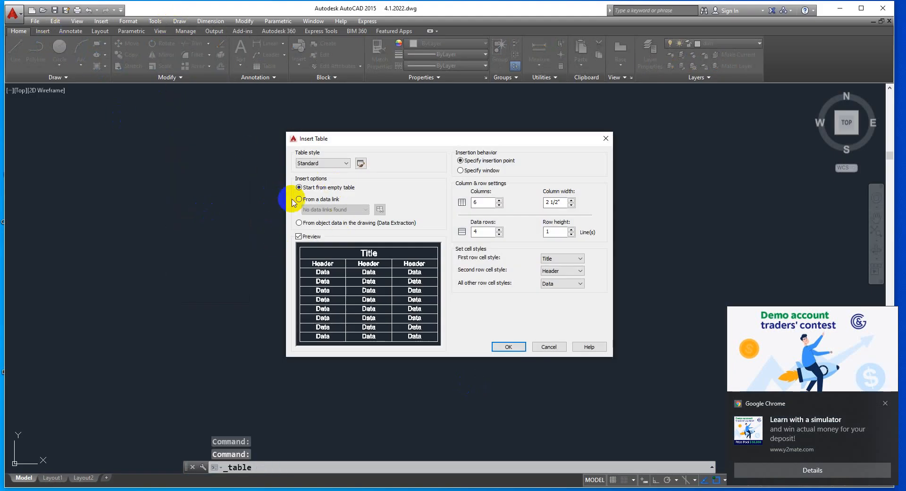
left_click(302, 201)
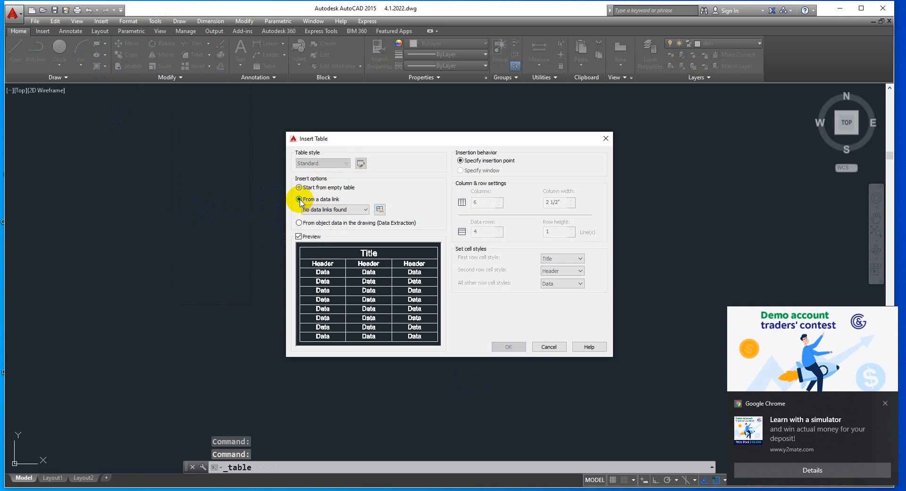
left_click(380, 210)
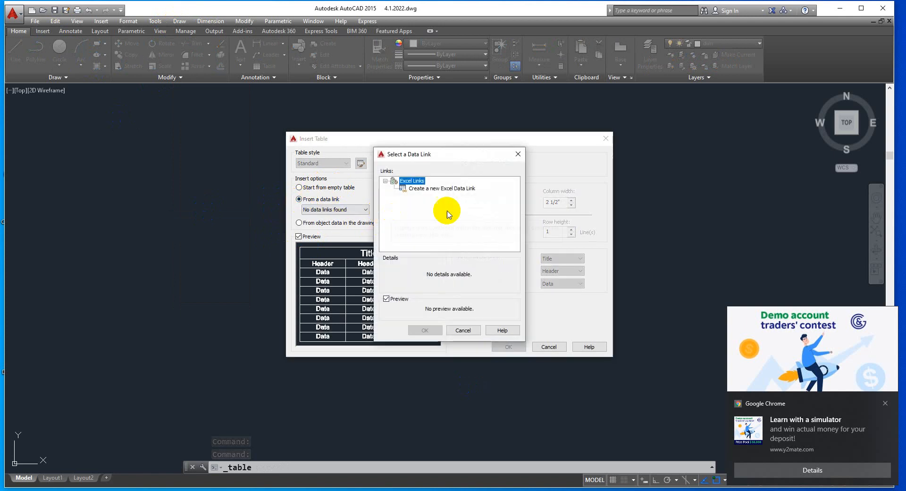
double_click(426, 190)
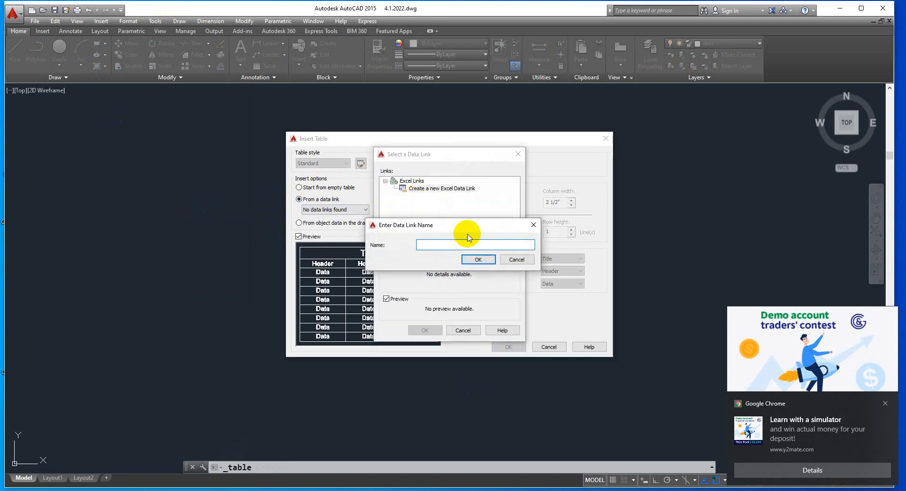
left_click(465, 261)
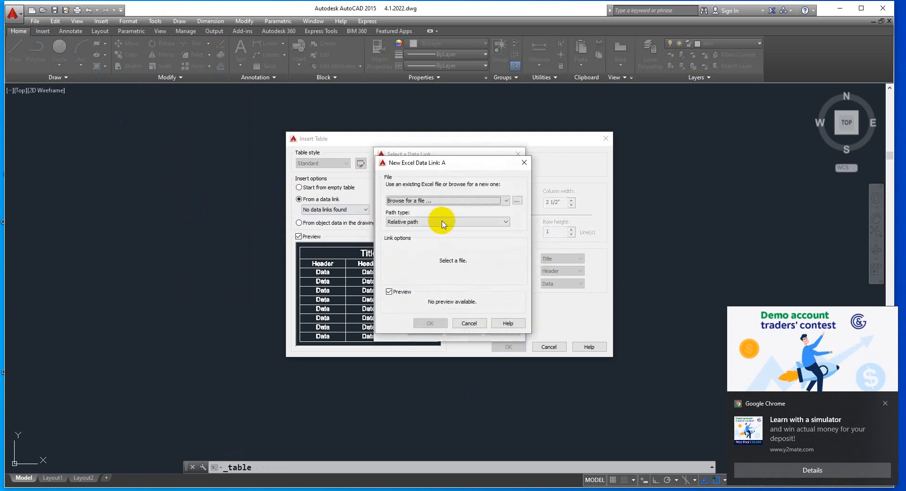
Connect data link A to the entire Sheet1 of Book1.xlsx on the Desktop and insert the linked table in the empty drawing area
left_click(515, 200)
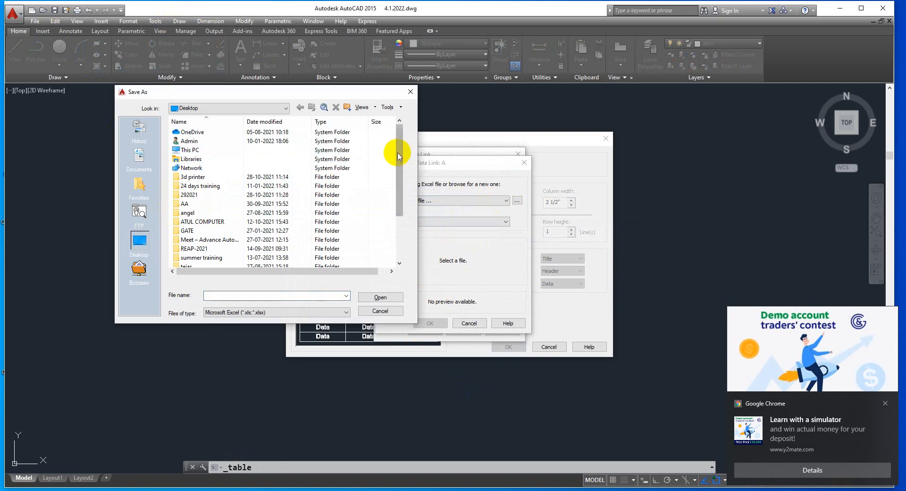
left_click_drag(401, 153, 403, 198)
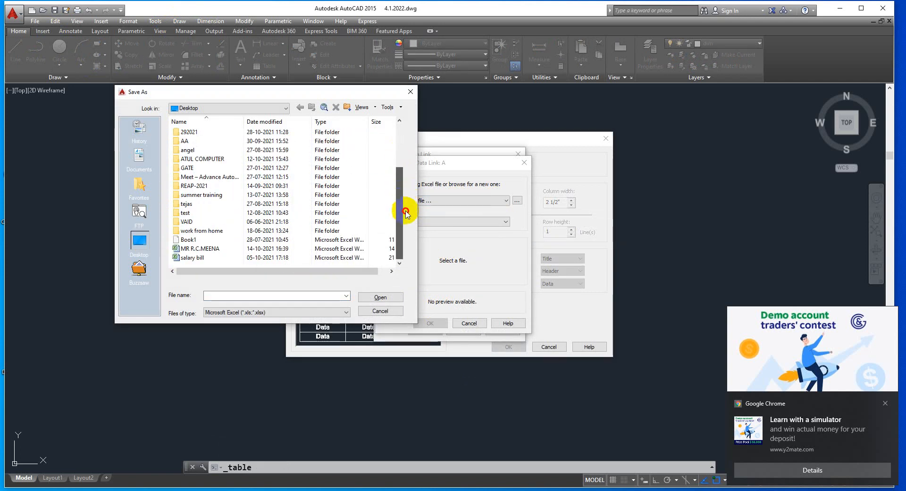
left_click(184, 240)
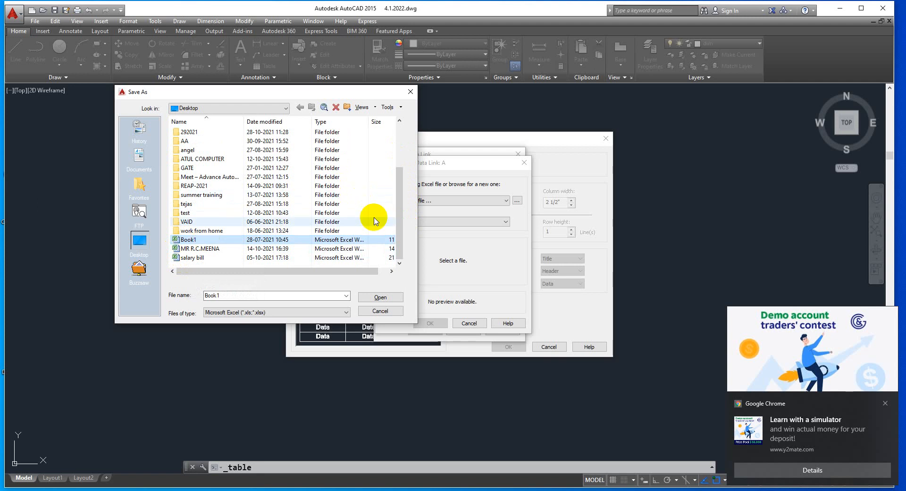
left_click_drag(397, 202, 399, 243)
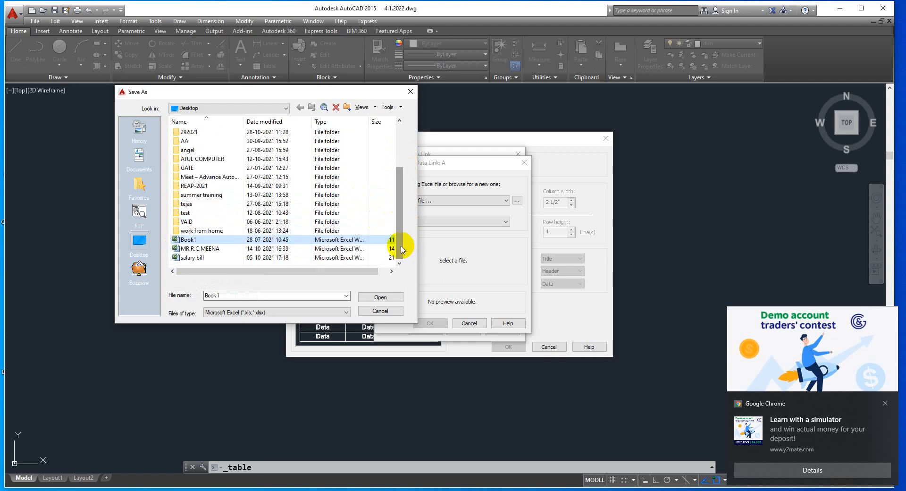
double_click(191, 239)
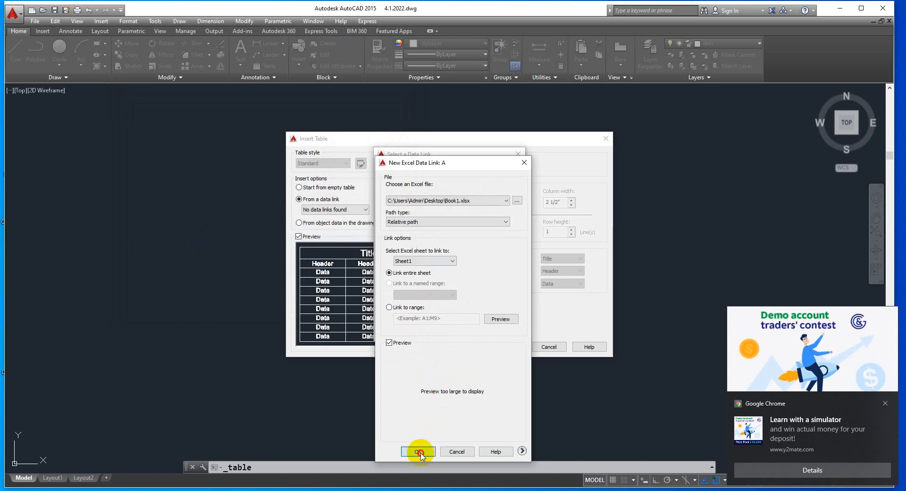
left_click(420, 453)
left_click(435, 419)
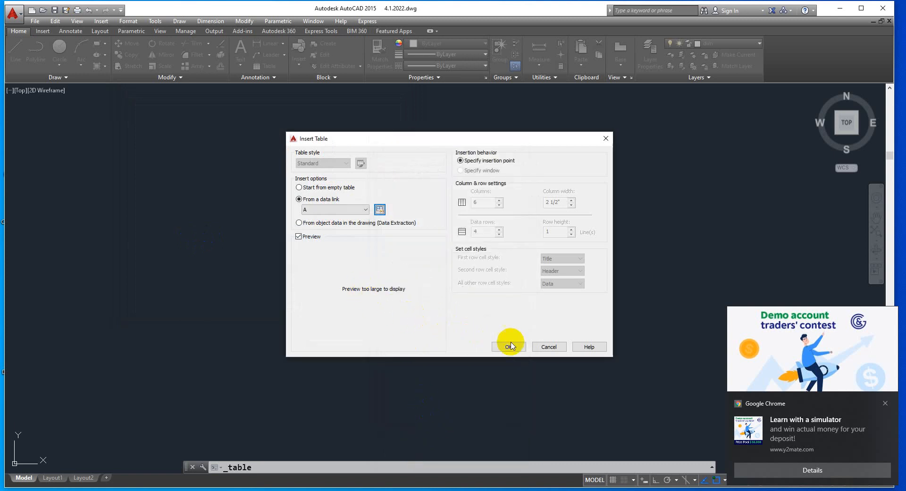
left_click(518, 350)
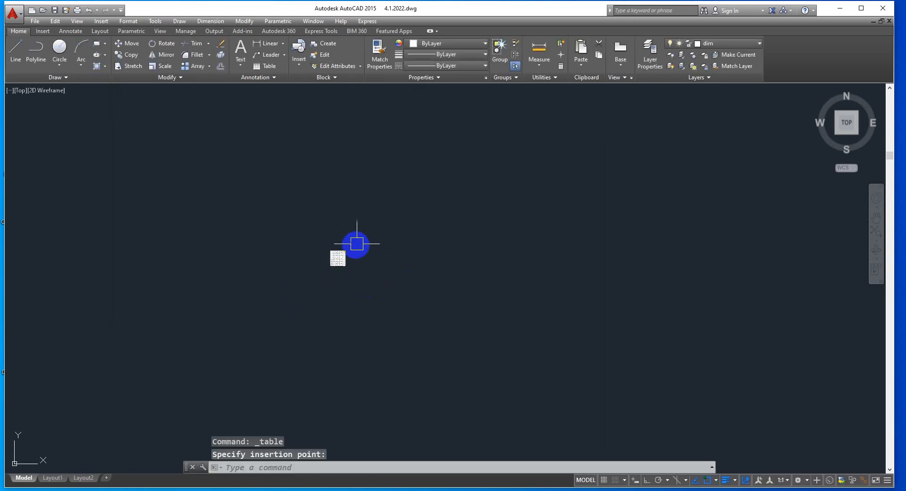
Examine the rows and columns of the inserted Excel-linked table
scroll(331, 258, "up", 11)
scroll(372, 243, "down", 3)
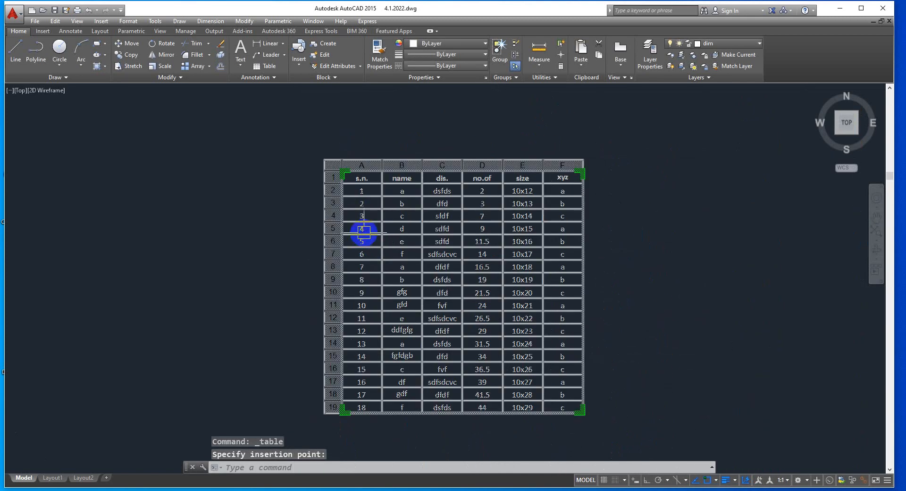
scroll(363, 231, "up", 4)
scroll(411, 220, "down", 2)
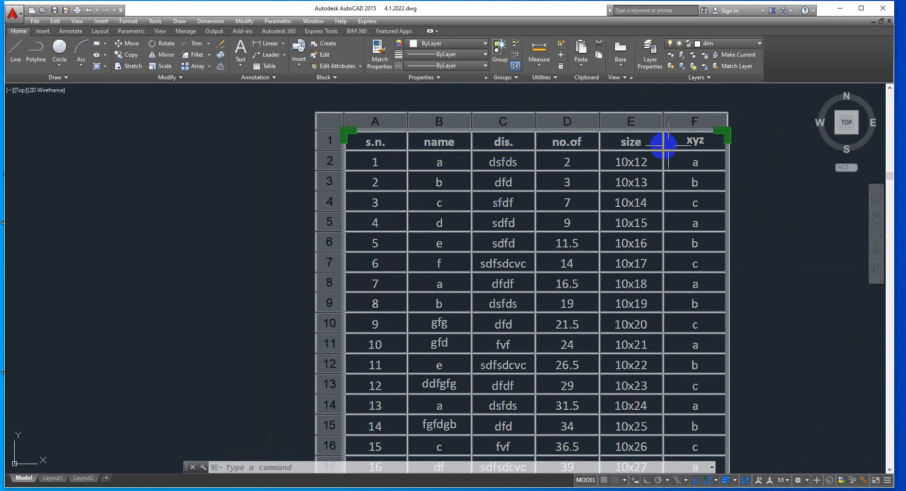
scroll(708, 203, "down", 2)
scroll(684, 188, "down", 2)
scroll(608, 195, "up", 4)
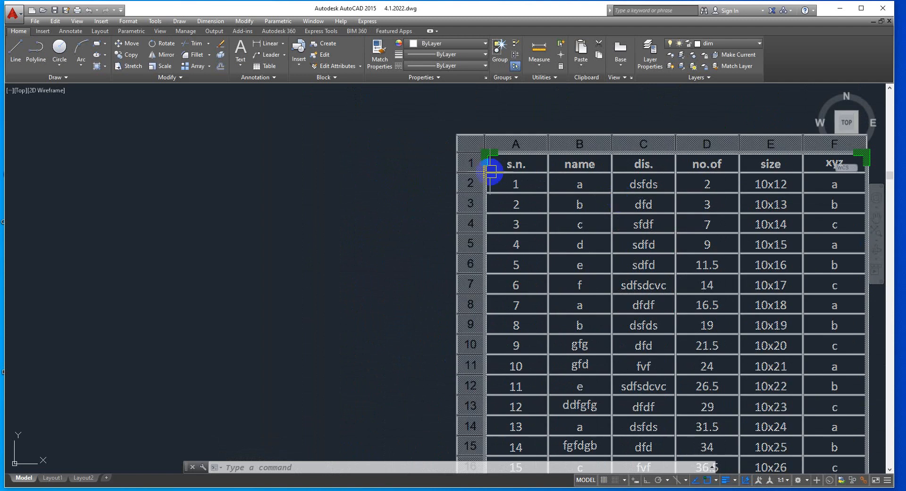
scroll(490, 171, "down", 4)
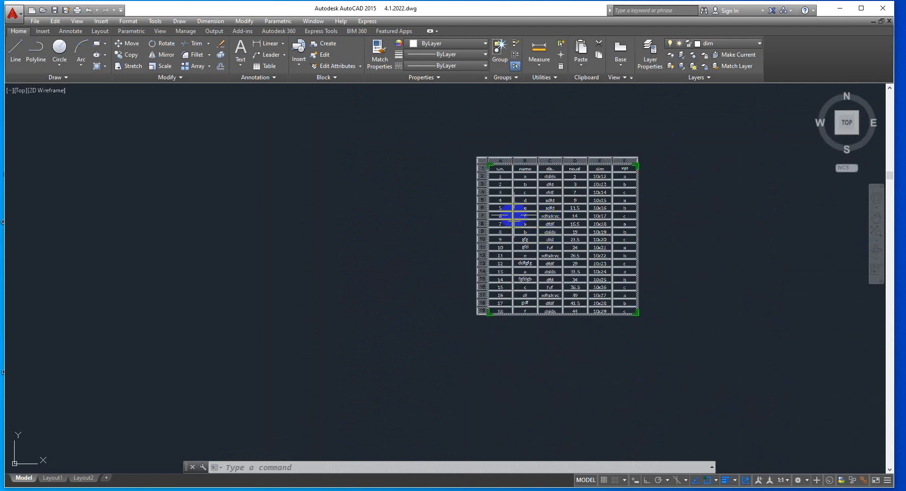
scroll(558, 271, "up", 7)
scroll(476, 222, "down", 9)
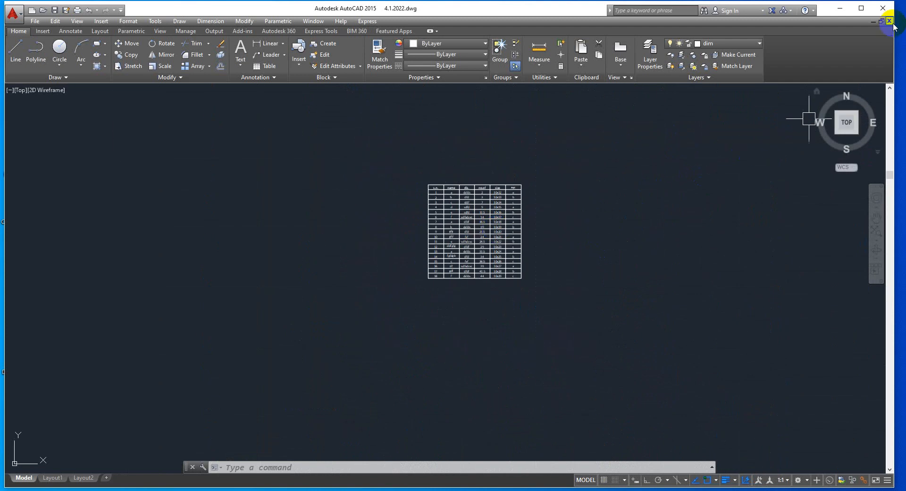
scroll(505, 218, "up", 5)
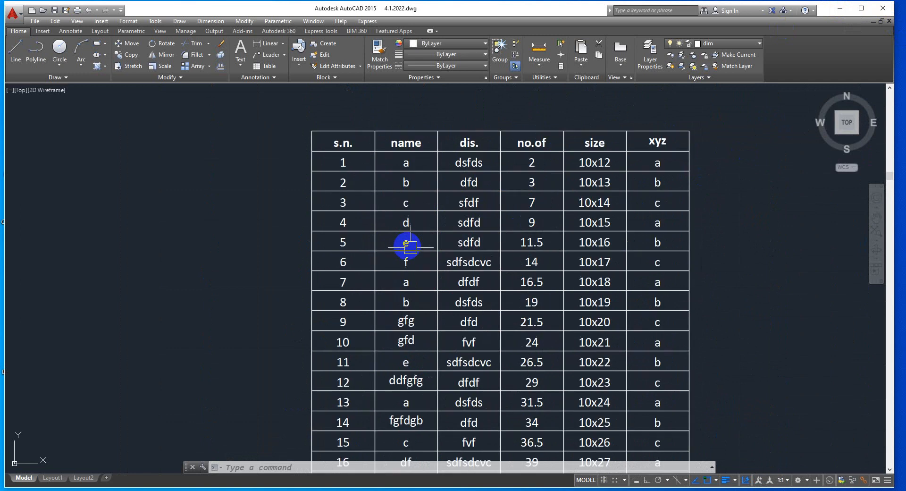
Switch to the desktop and open the Book1 workbook in Excel, dismissing the activation dialog
left_click(846, 10)
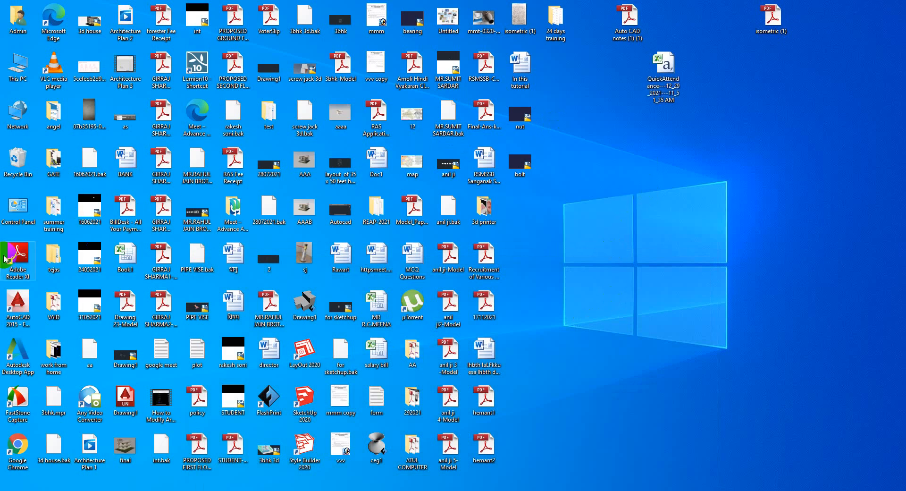
right_click(128, 259)
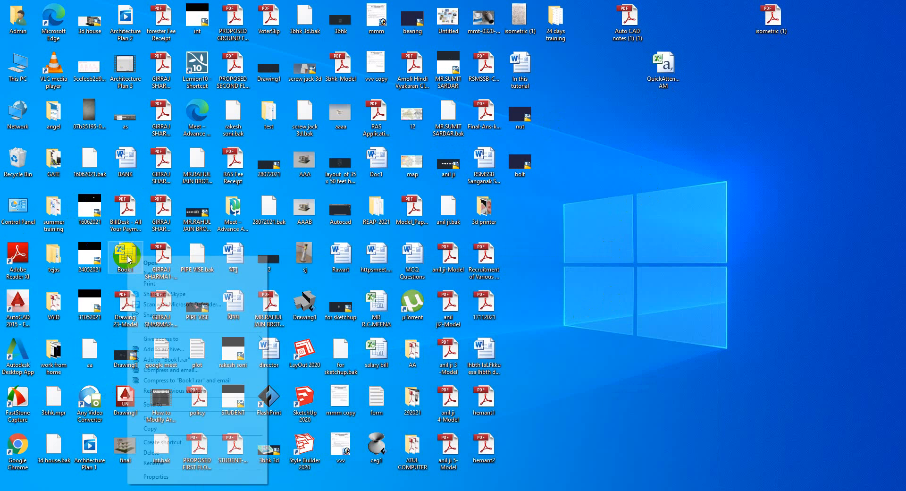
left_click(150, 263)
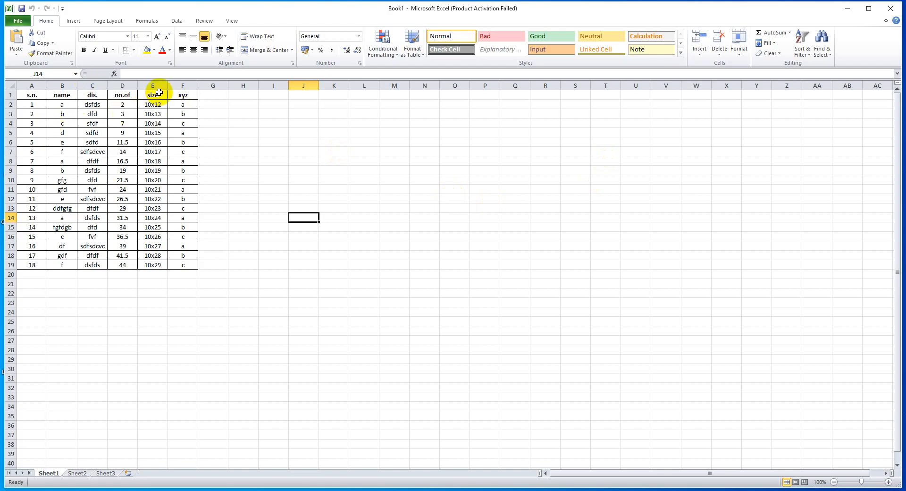
left_click(562, 149)
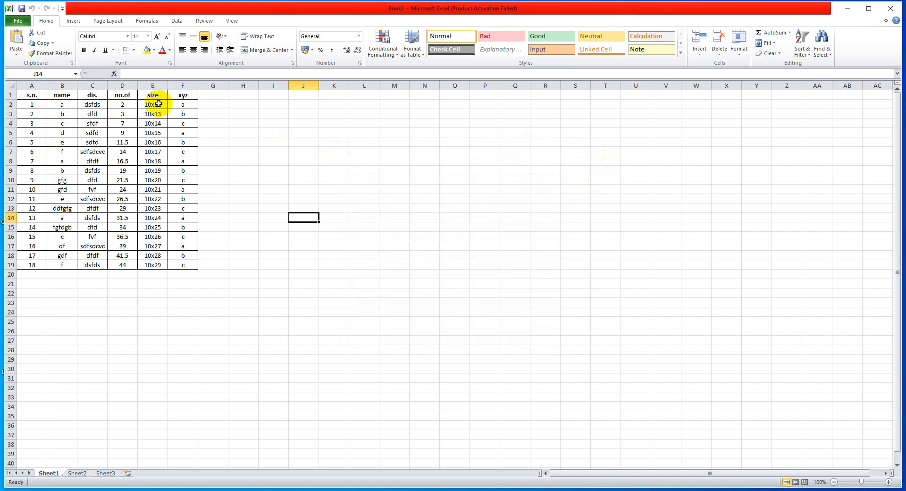
Clear the data below the "dis." and "no.of" headings in rows 2 to 19 of Sheet1
left_click_drag(159, 103, 166, 256)
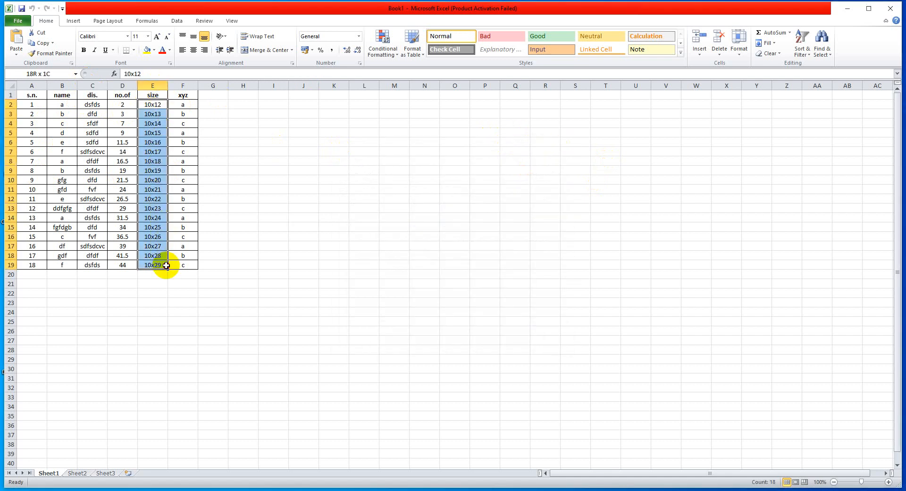
left_click_drag(93, 104, 108, 262)
key("Delete")
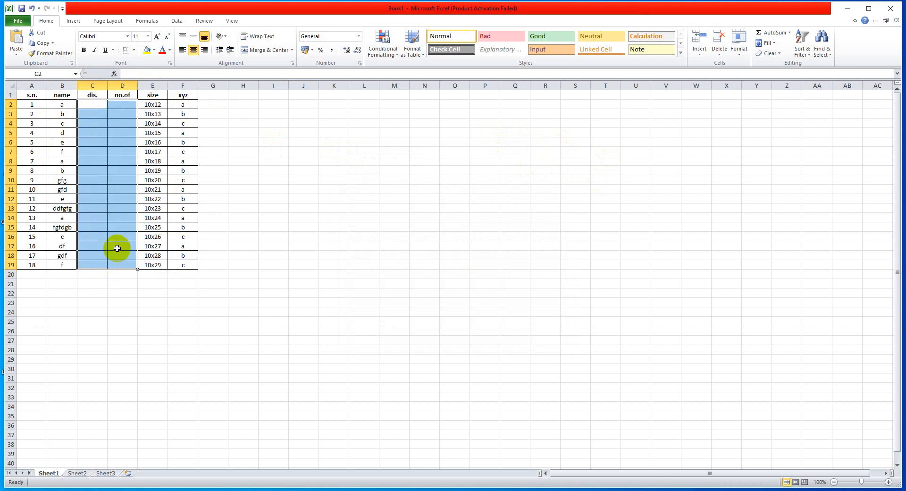
Close the Book1 workbook, dismiss the Office error report dialog and return to the AutoCAD drawing
left_click(318, 186)
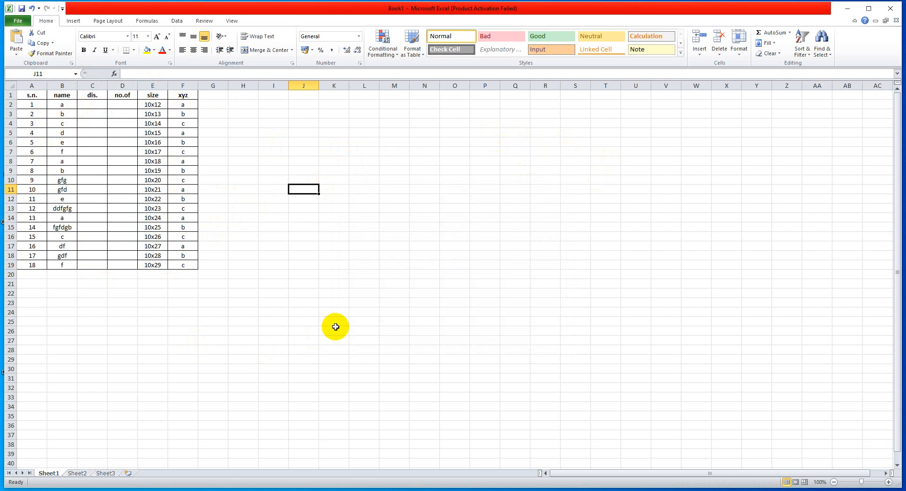
left_click(888, 10)
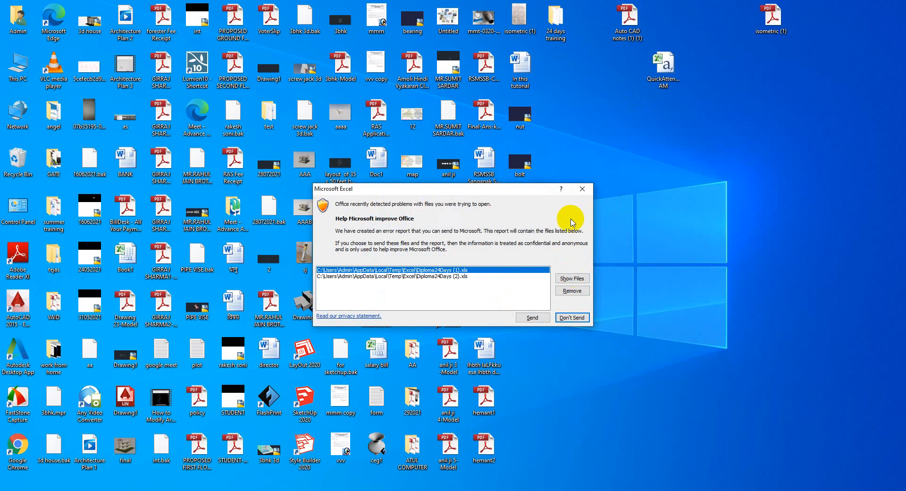
left_click(582, 188)
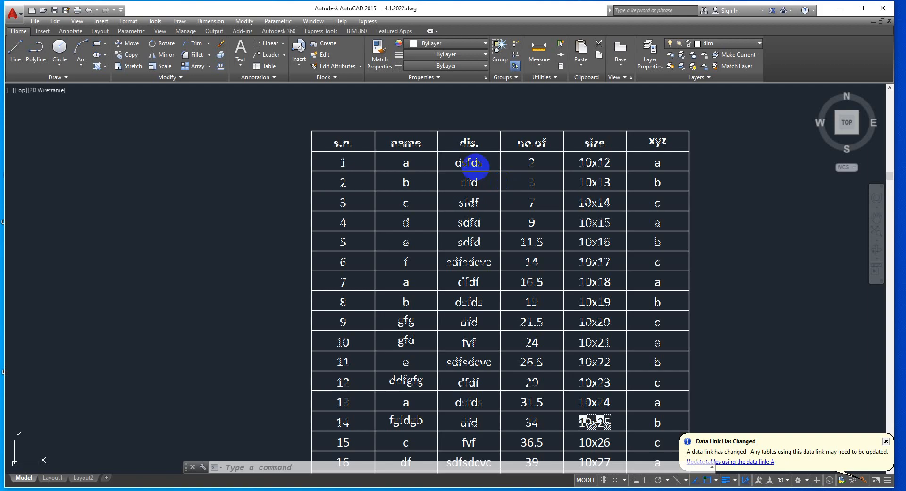
Update all data links in the drawing to refresh the Excel-linked table from Book1
left_click(479, 192)
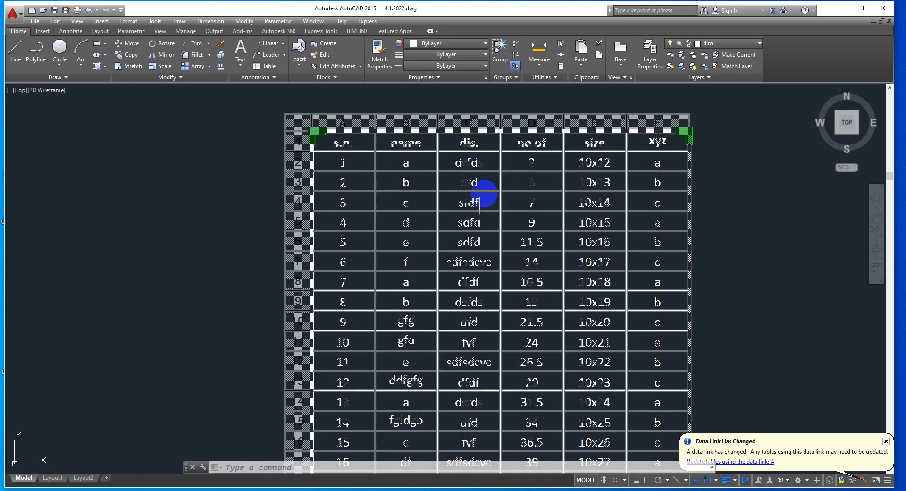
scroll(466, 202, "down", 3)
scroll(455, 231, "up", 3)
scroll(455, 230, "up", 3)
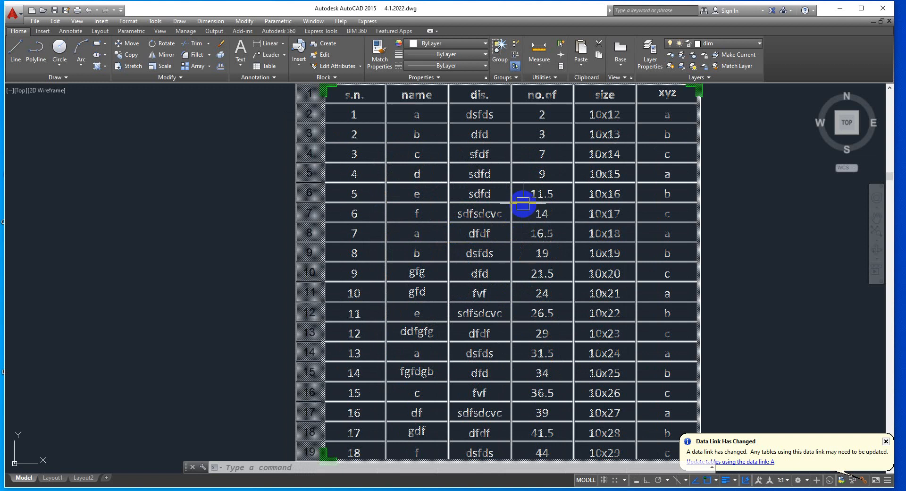
scroll(449, 176, "down", 3)
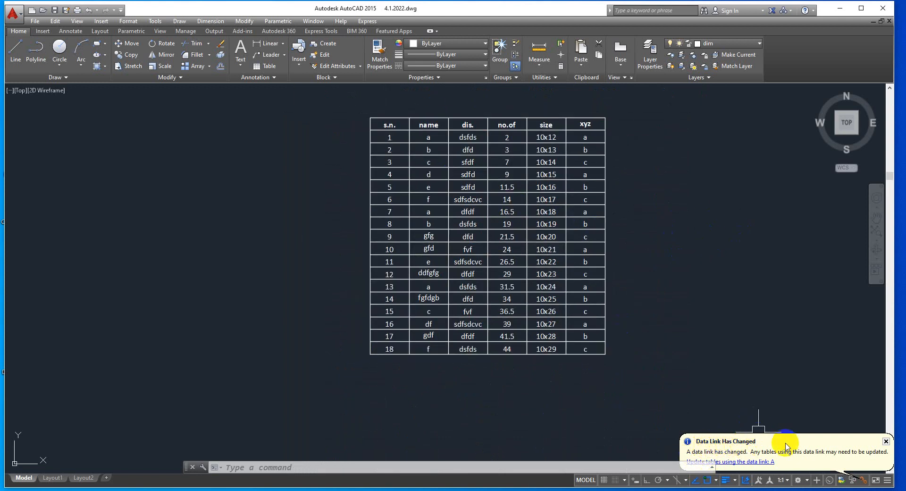
right_click(864, 483)
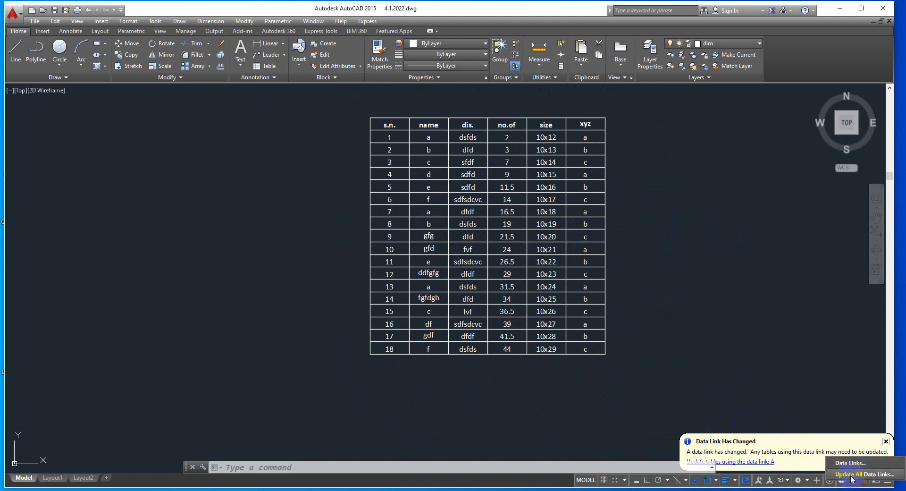
left_click(852, 475)
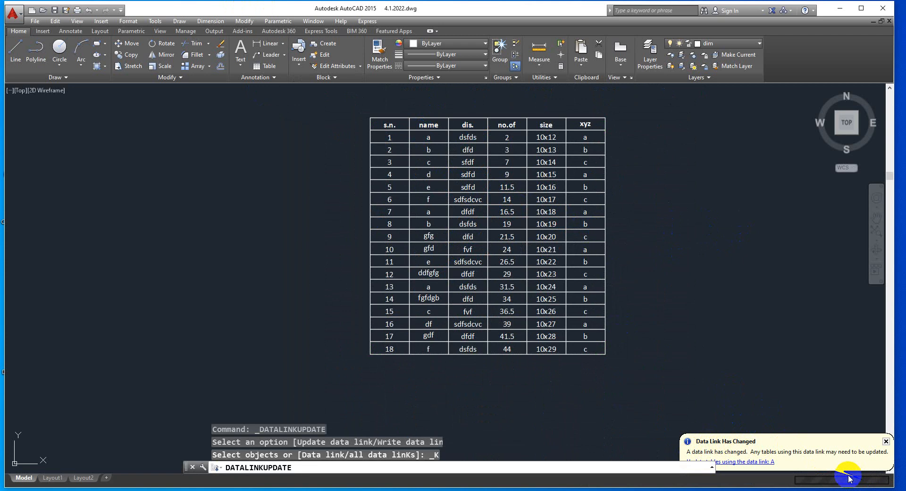
left_click(521, 124)
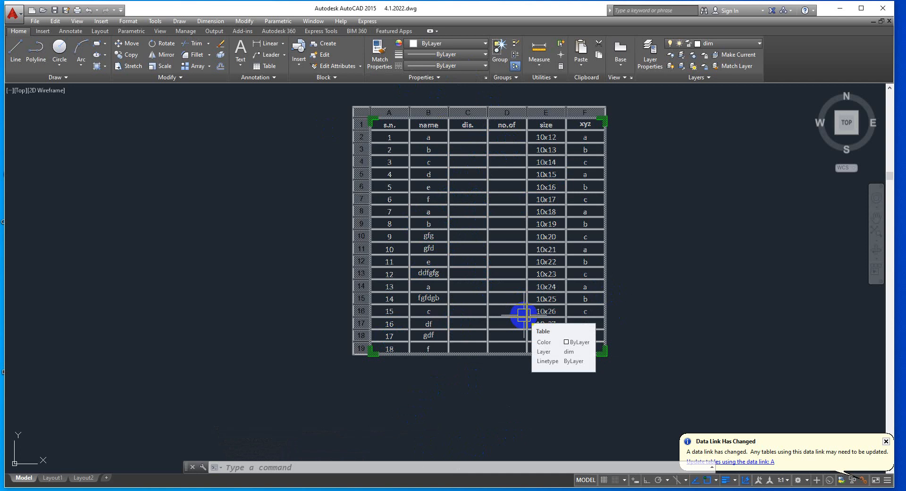
key("Escape")
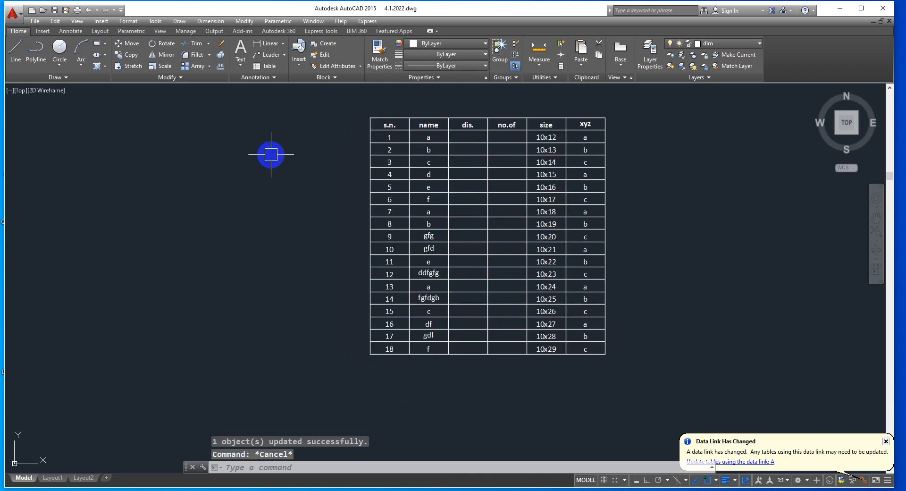
Delete the Excel-linked table from the drawing
scroll(275, 141, "down", 5)
left_click(277, 132)
left_click(445, 271)
key("Delete")
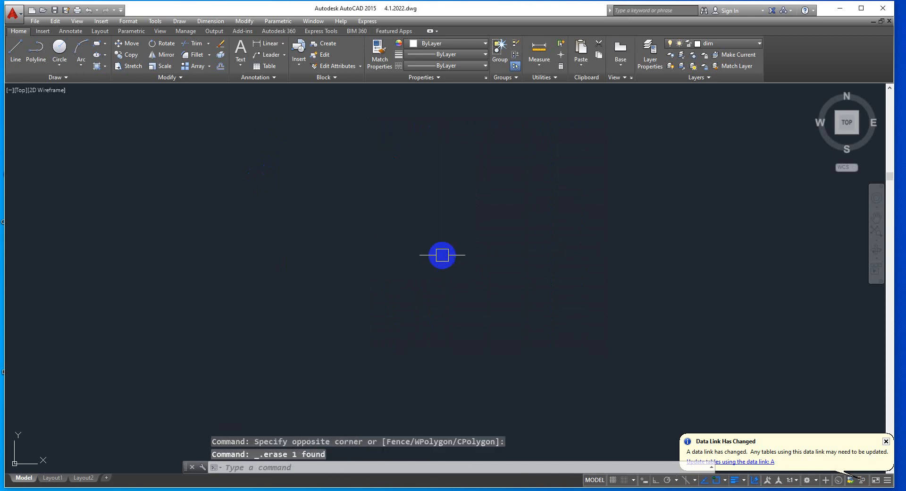
Create a new data extraction for the floor plan drawing and save it on the Desktop as 12 in .dxe format
scroll(264, 265, "down", 6)
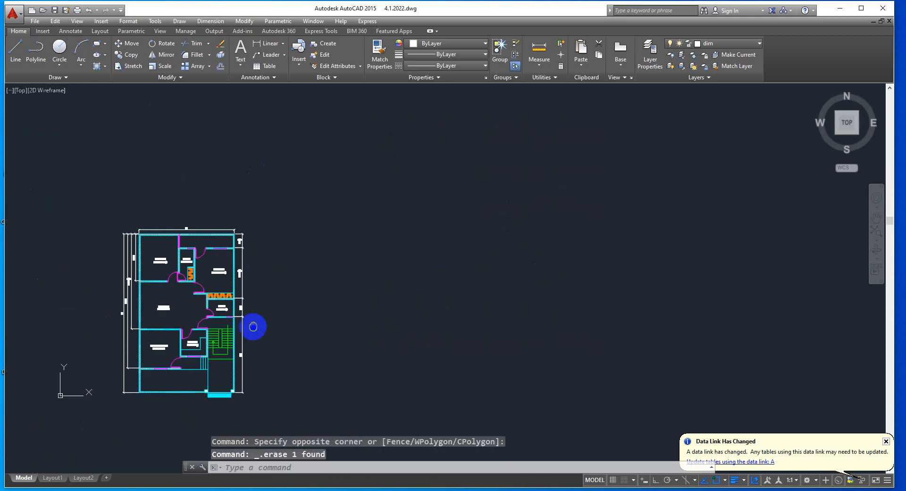
middle_click_drag(253, 326, 357, 255)
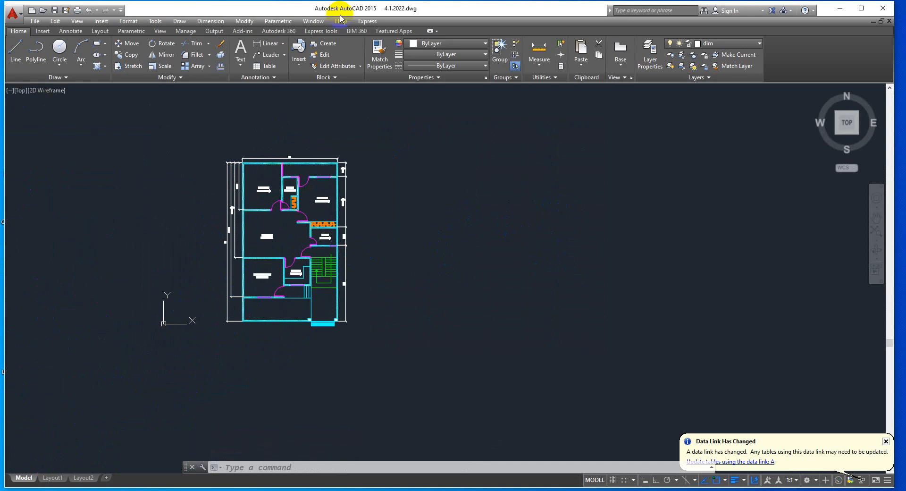
left_click(156, 23)
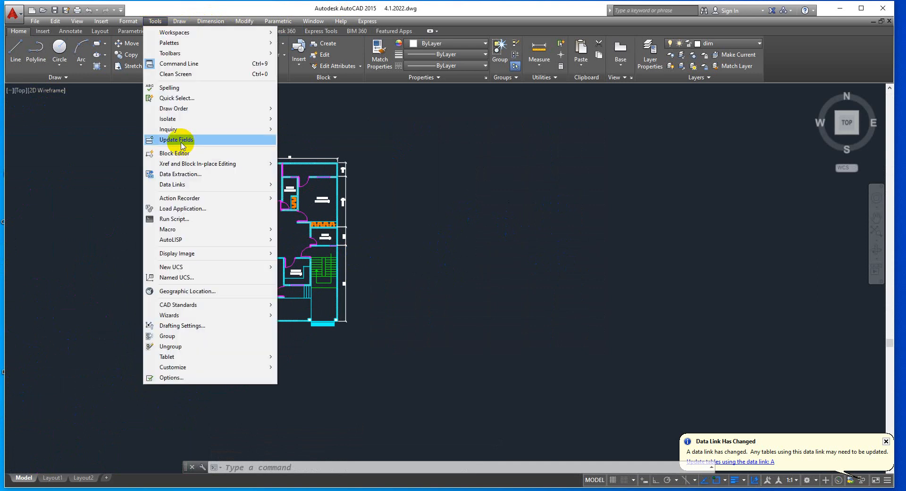
left_click(179, 174)
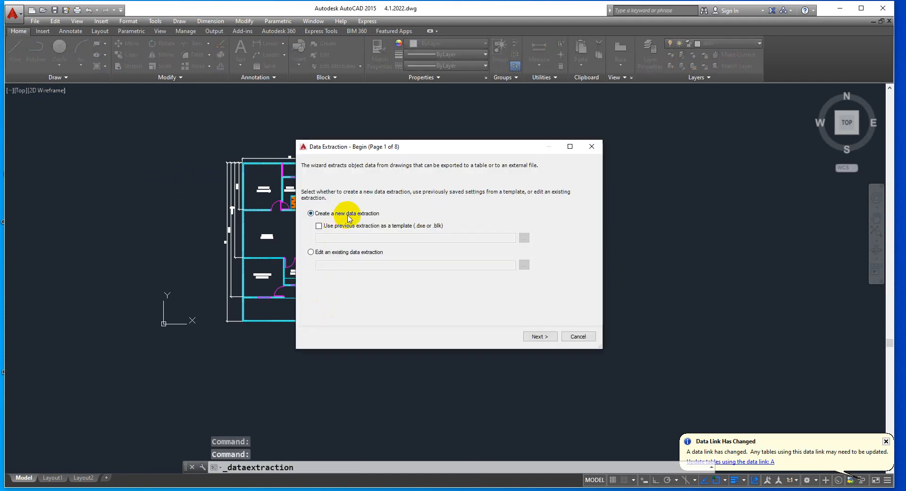
left_click(539, 336)
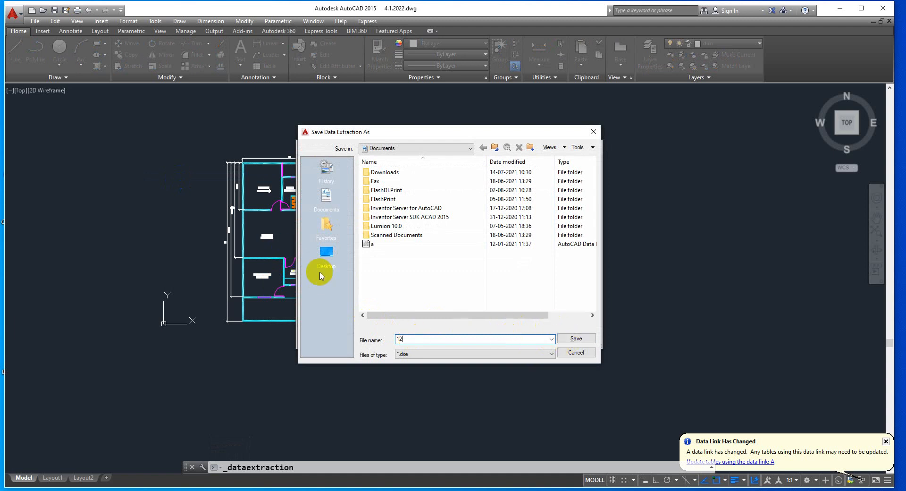
left_click(577, 339)
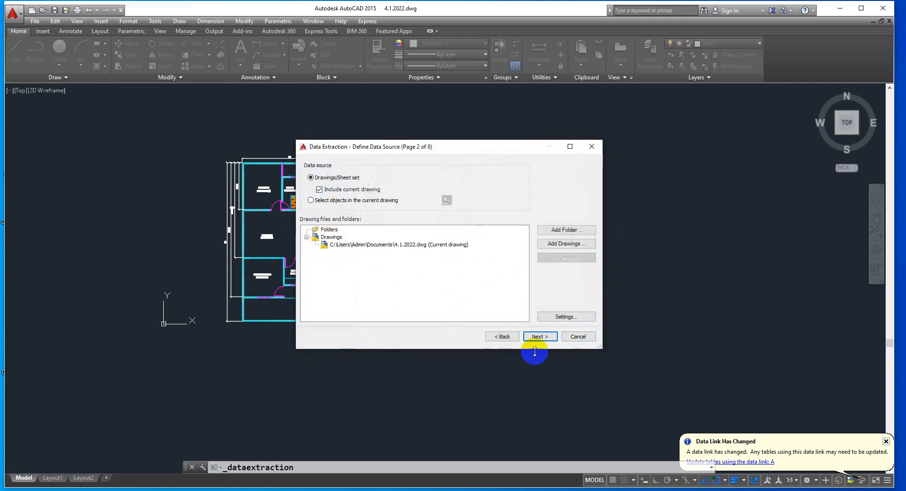
Extract from the current drawing with all object types and properties included, keeping the default refine options for identical rows, count and name columns
left_click(537, 336)
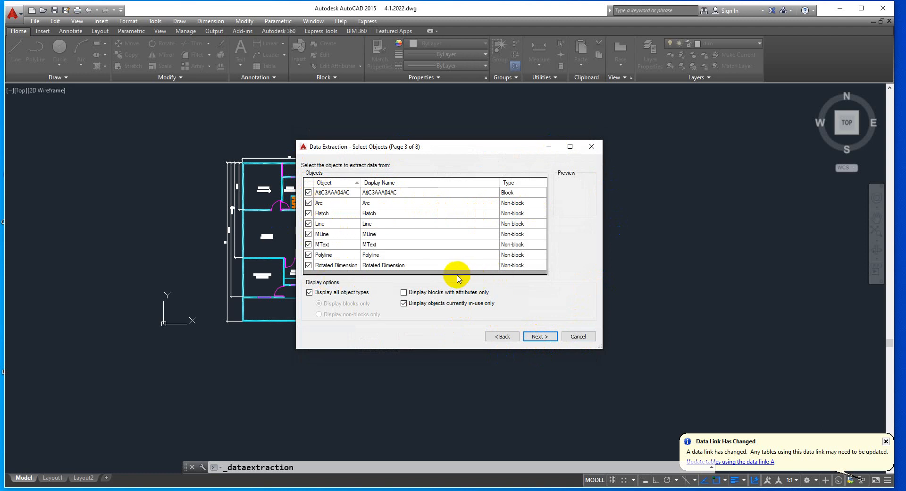
left_click(540, 337)
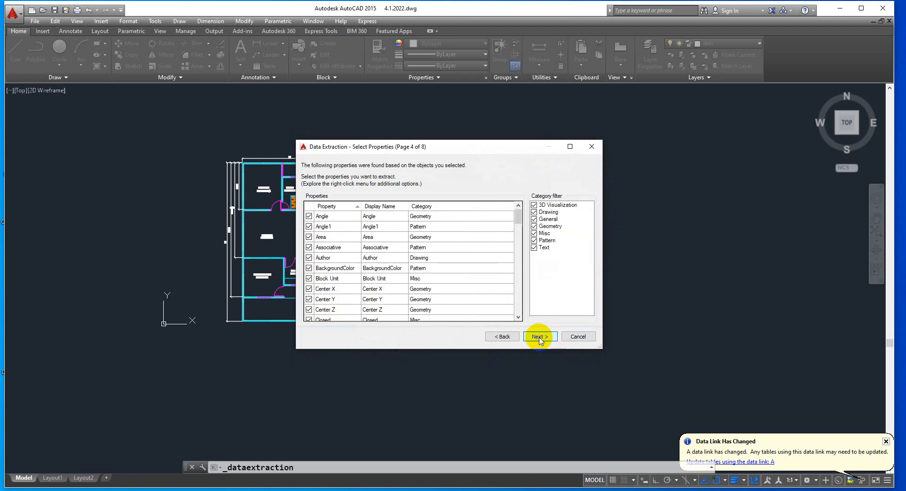
scroll(375, 269, "down", 15)
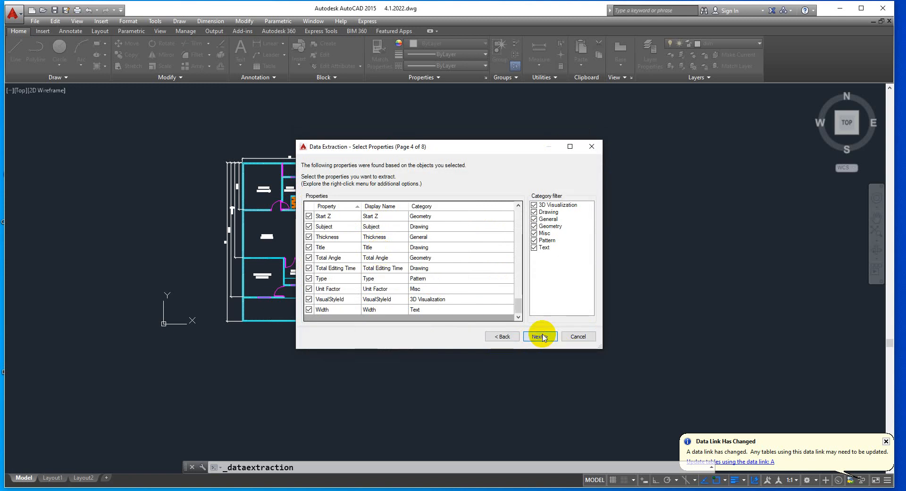
left_click(541, 336)
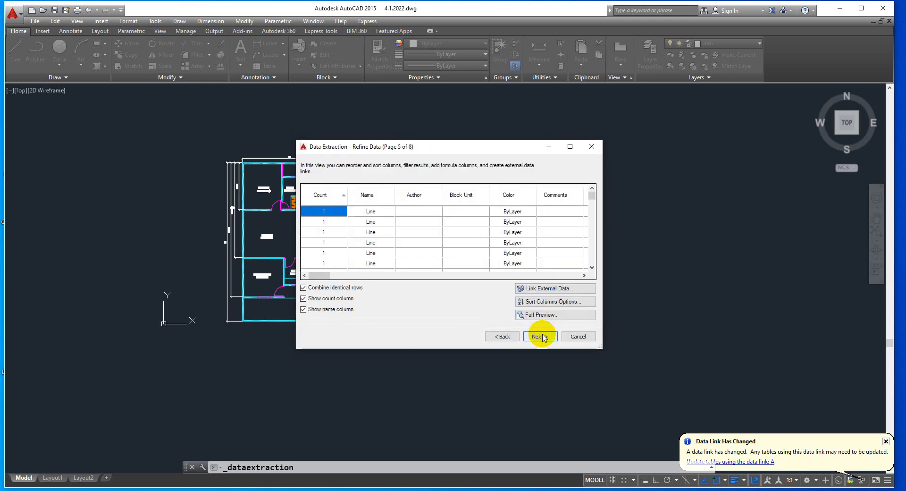
left_click(539, 336)
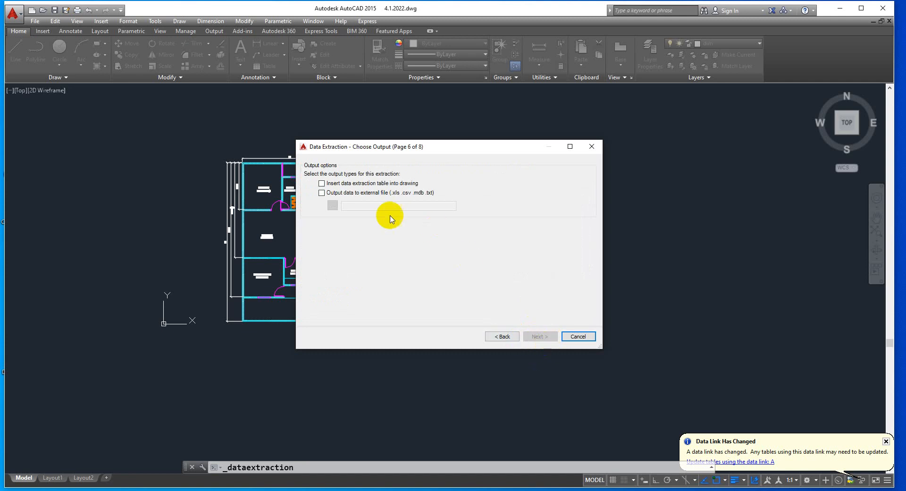
Output the extraction as a table in the drawing, accept creating the oversized table and place it beside the floor plan
left_click(321, 183)
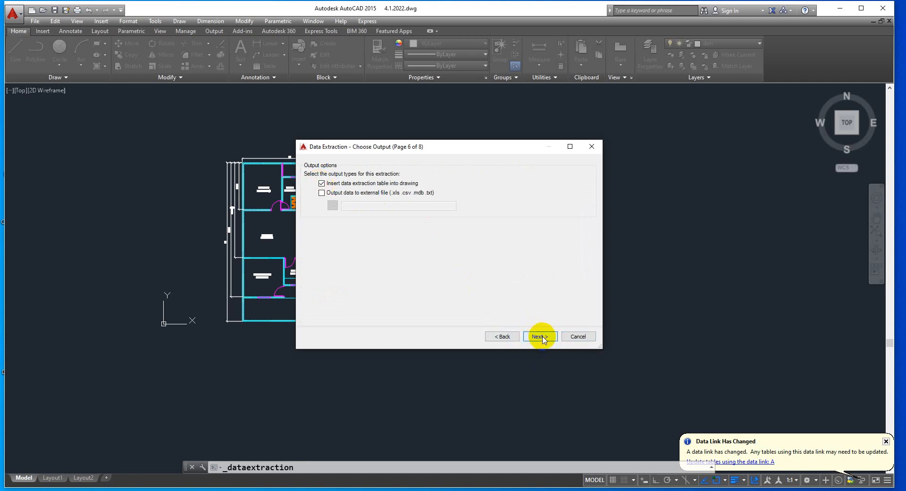
left_click(540, 337)
left_click(538, 336)
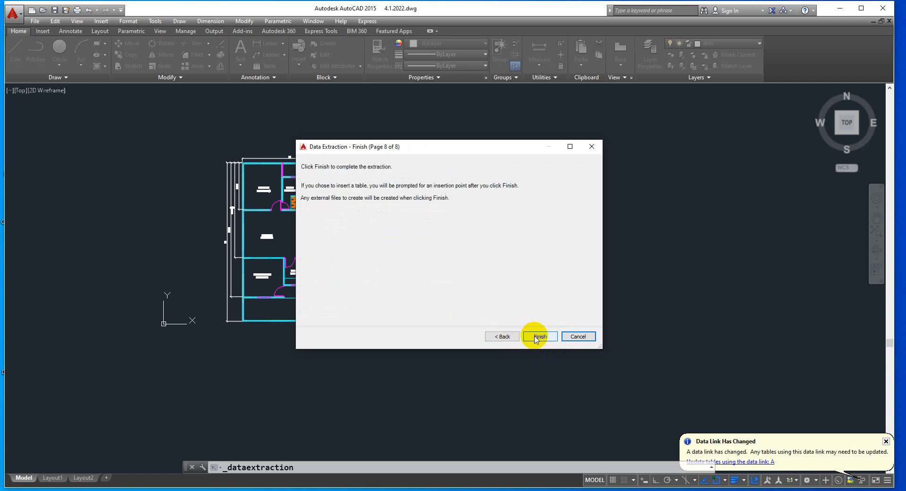
left_click(538, 336)
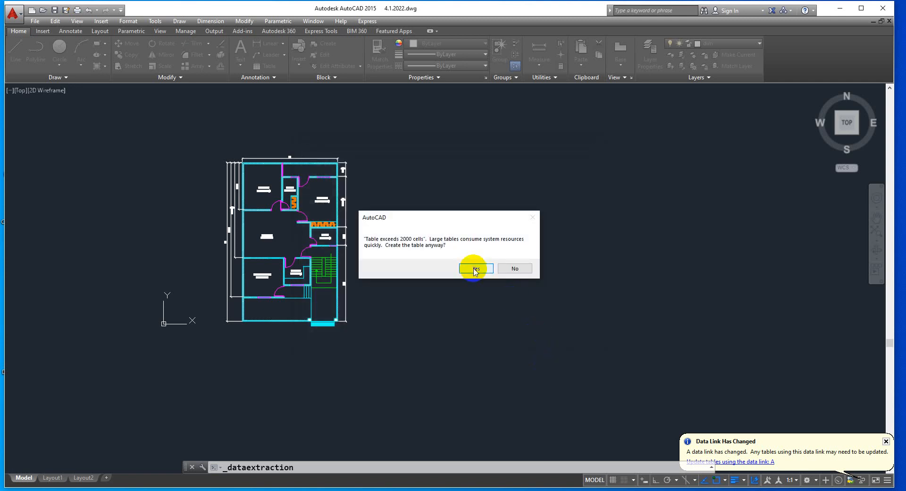
left_click(475, 269)
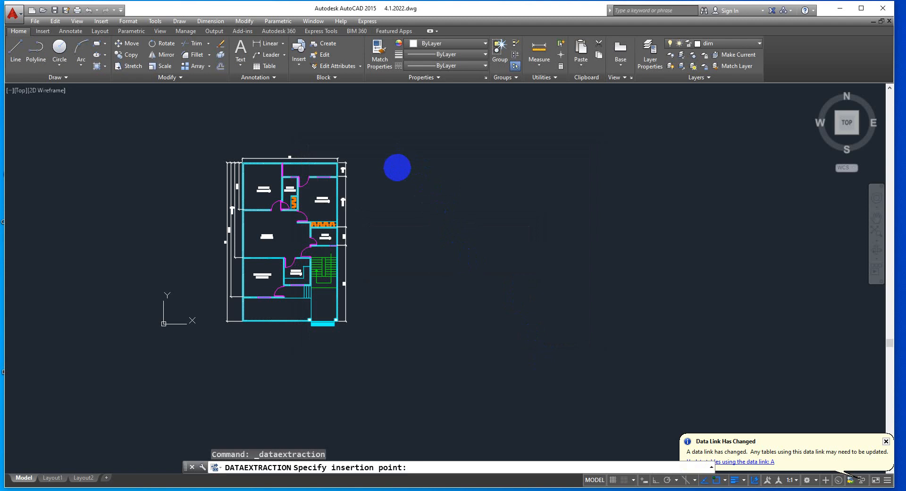
left_click(397, 165)
Examine the inserted data extraction table, reading its object rows and property columns from Count through the file details
scroll(396, 166, "up", 10)
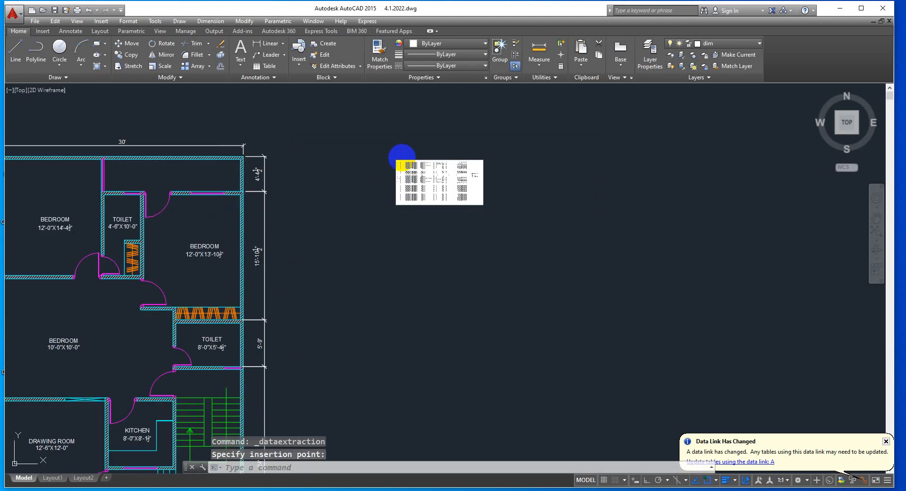
scroll(435, 143, "down", 3)
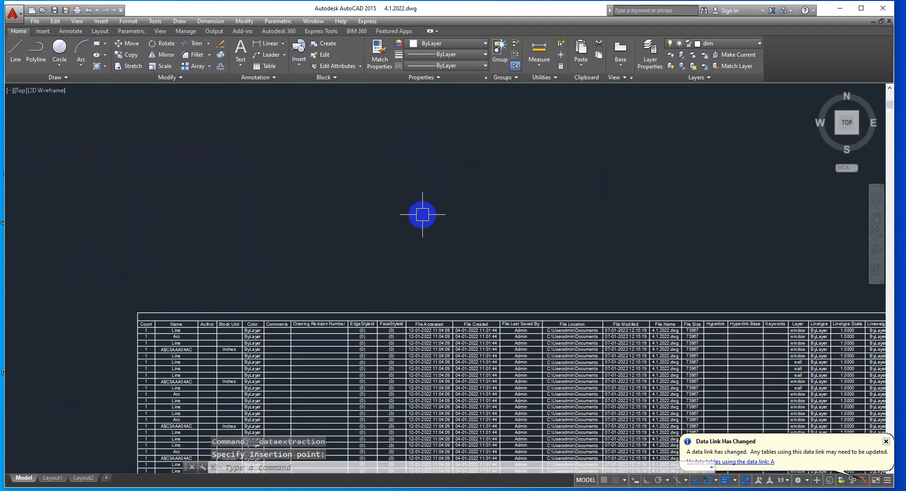
mouse_move(421, 214)
middle_mouse_down()
mouse_move(461, 230)
mouse_move(439, 141)
middle_mouse_up()
scroll(176, 200, "up", 8)
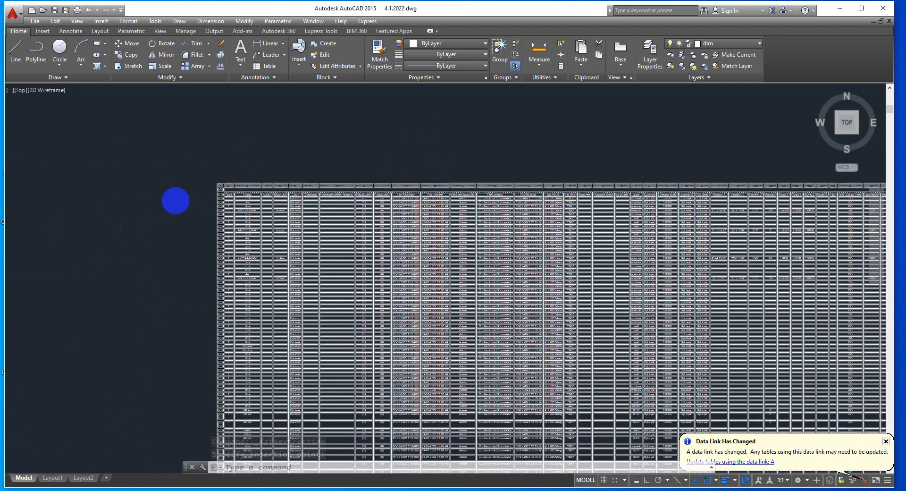
scroll(251, 203, "down", 6)
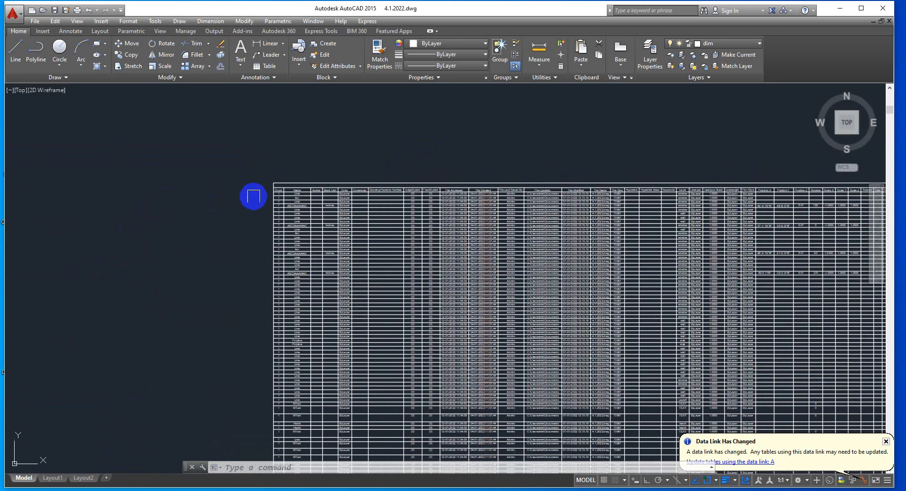
scroll(251, 197, "up", 6)
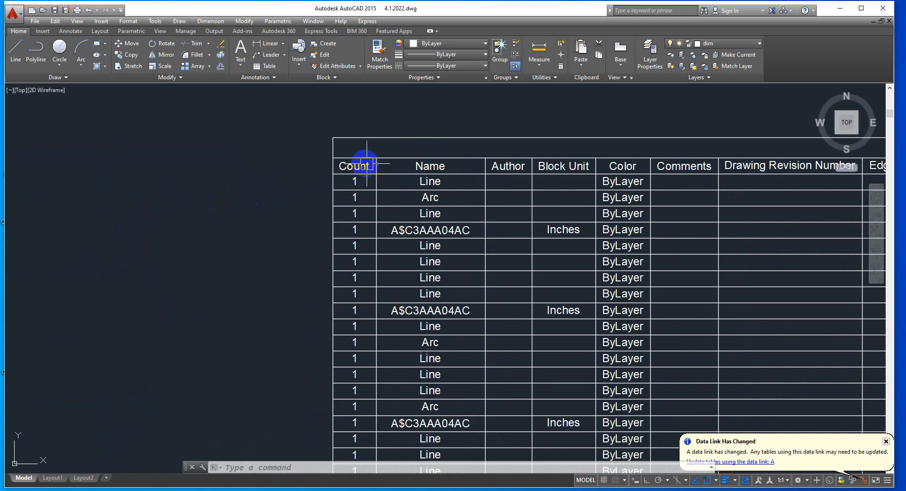
scroll(469, 145, "down", 2)
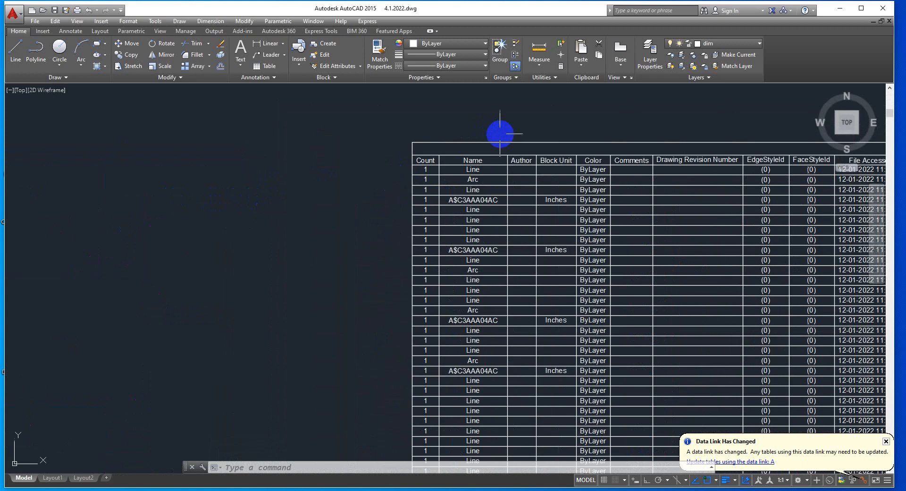
middle_click_drag(607, 121, 462, 153)
left_click(464, 178)
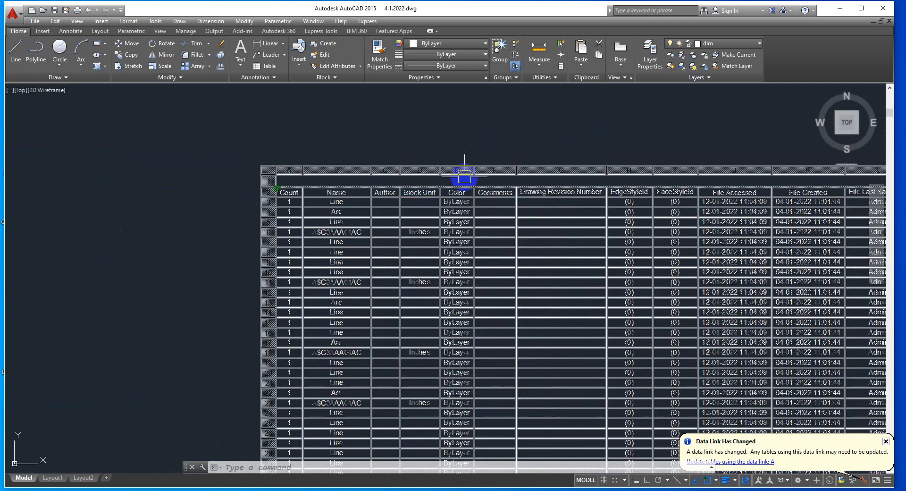
middle_click_drag(532, 150, 423, 152)
scroll(522, 156, "up", 2)
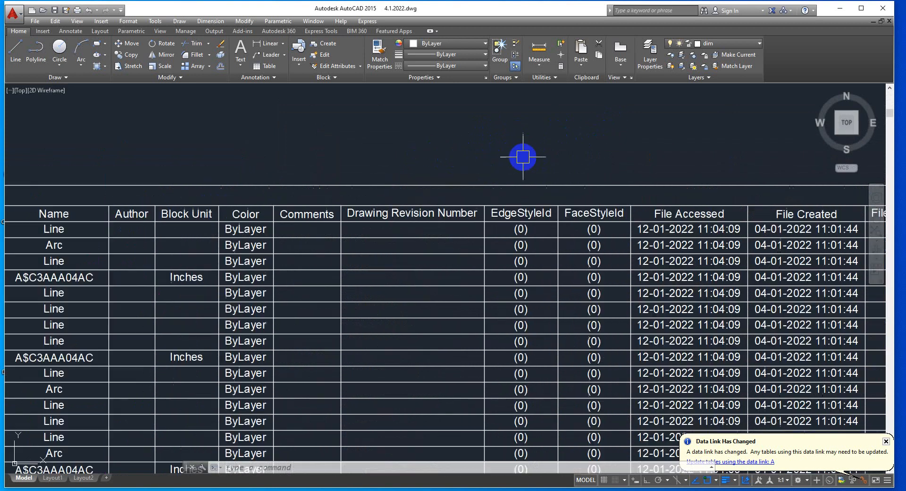
scroll(481, 157, "down", 4)
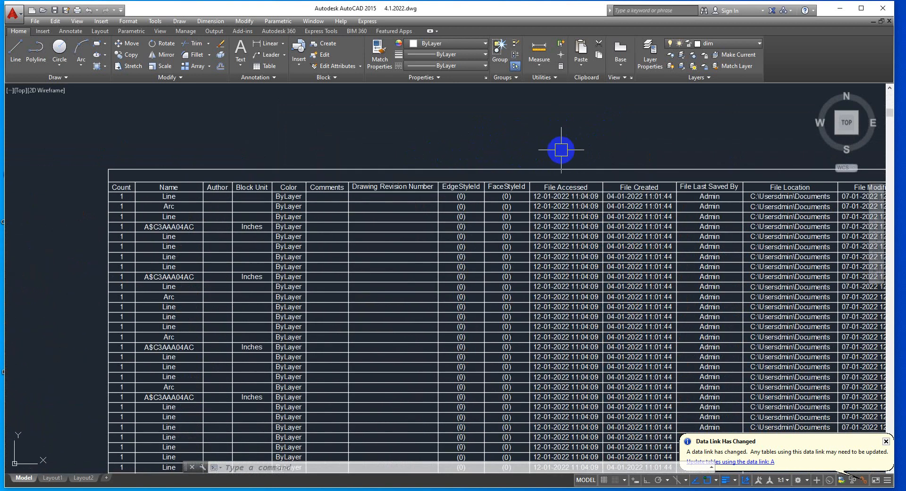
middle_click_drag(561, 149, 479, 152)
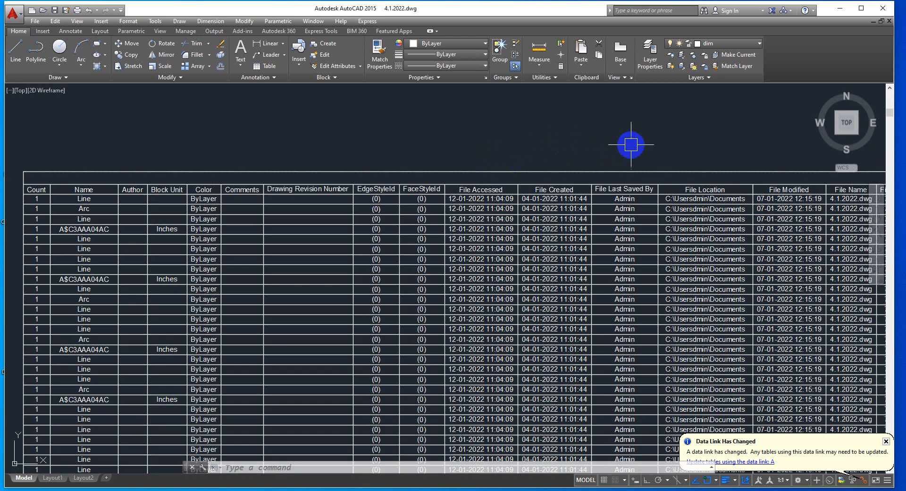
Examine the extraction table's property columns from Author through file details, Layer and Linetype to Position, Rotation and Scale
middle_click_drag(630, 145, 526, 145)
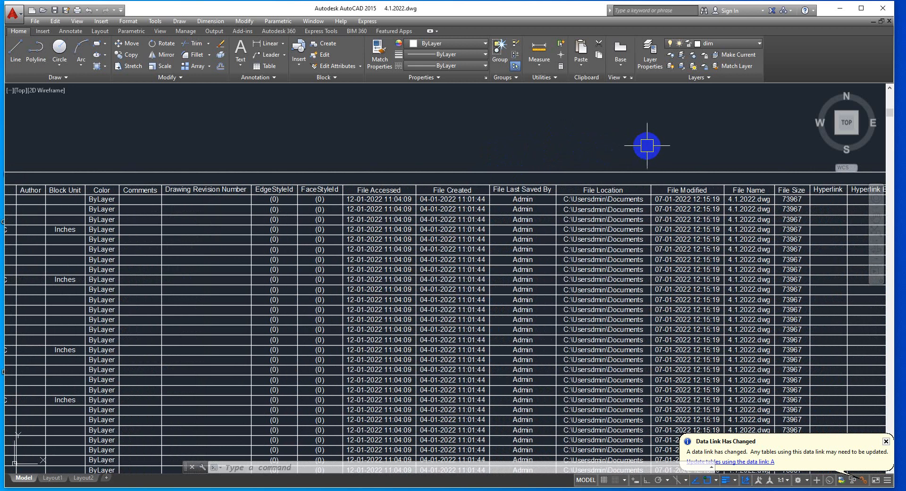
middle_click_drag(647, 145, 554, 144)
scroll(542, 150, "up", 2)
scroll(571, 155, "down", 2)
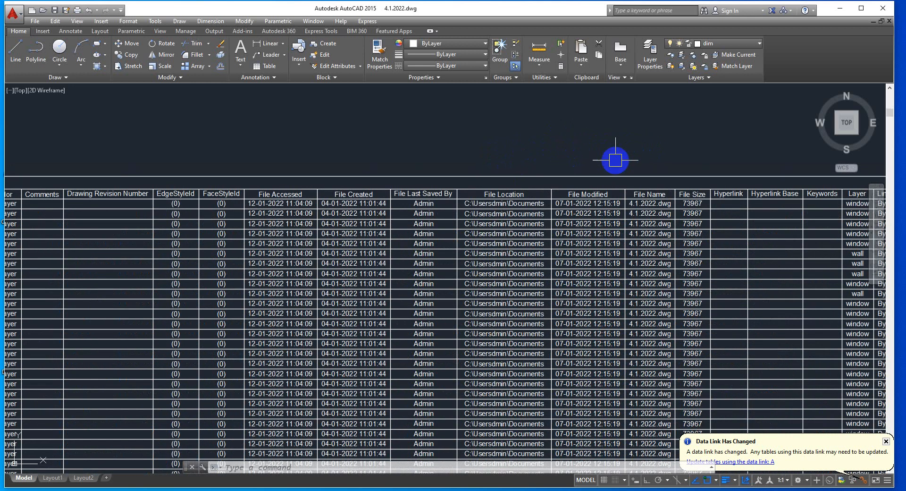
mouse_move(654, 157)
middle_mouse_down()
mouse_move(584, 149)
mouse_move(558, 157)
middle_mouse_up()
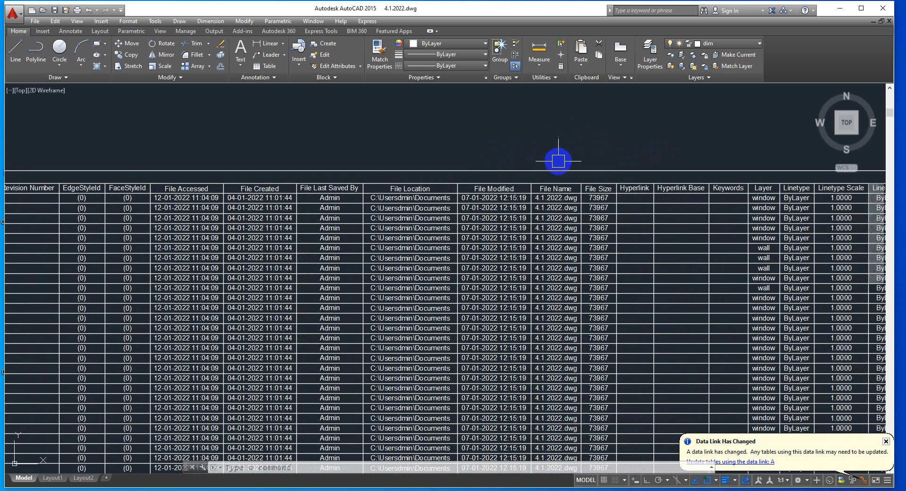
left_click(579, 187)
key("Escape")
mouse_move(661, 152)
middle_mouse_down()
mouse_move(649, 139)
mouse_move(556, 139)
middle_mouse_up()
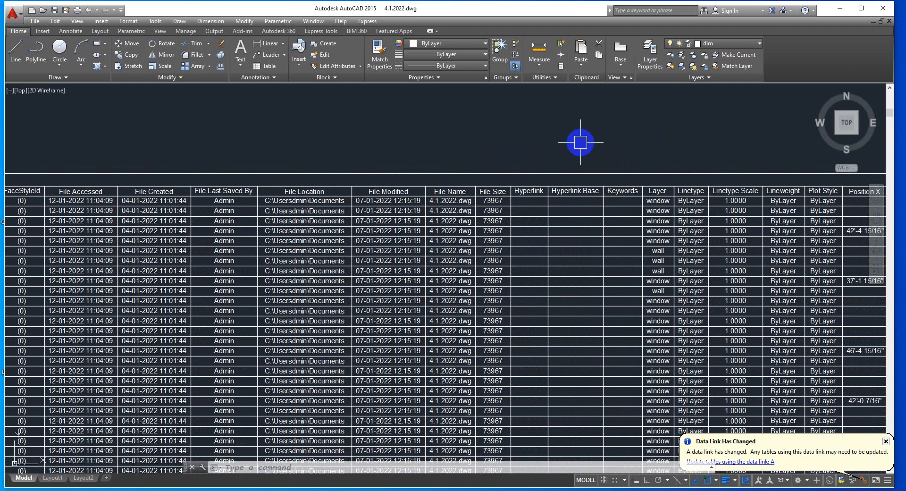
mouse_move(694, 146)
middle_mouse_down()
mouse_move(702, 146)
mouse_move(588, 136)
middle_mouse_up()
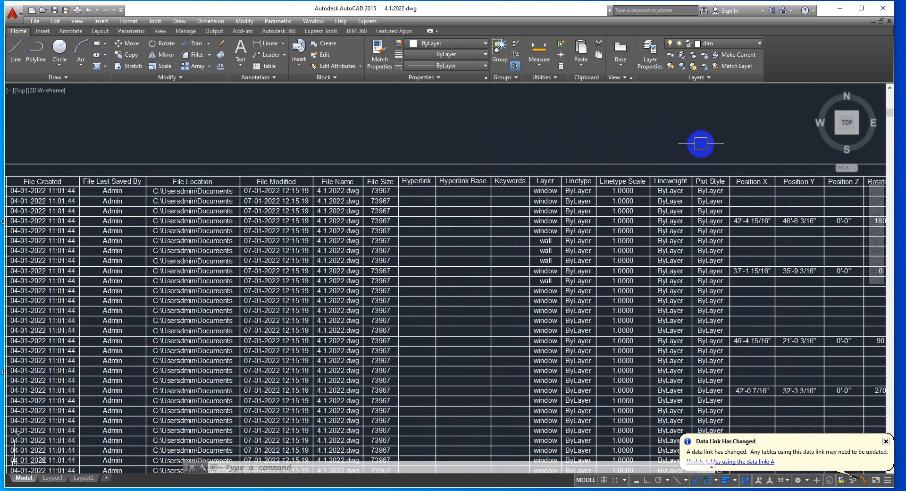
middle_click_drag(701, 144, 602, 148)
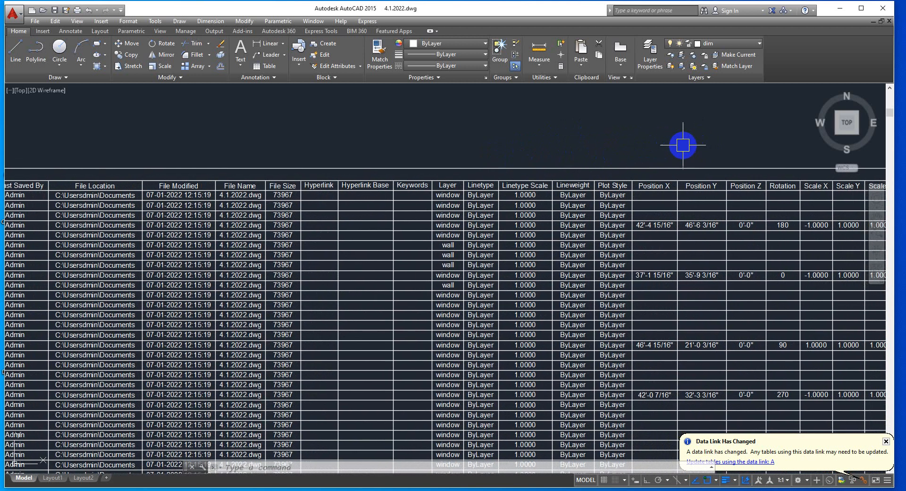
middle_click_drag(683, 145, 602, 142)
middle_click_drag(708, 143, 444, 147)
middle_click_drag(701, 142, 528, 145)
Examine the extraction table's geometry columns from Area, Center, Length and Radius through Angle, Delta and End coordinates
scroll(563, 140, "down", 2)
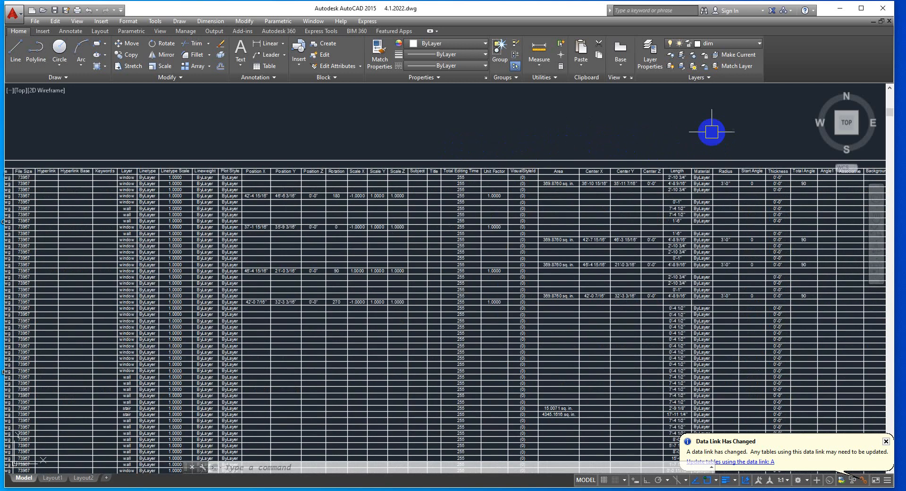
mouse_move(712, 132)
middle_mouse_down()
mouse_move(632, 136)
mouse_move(542, 157)
middle_mouse_up()
scroll(560, 161, "up", 2)
scroll(554, 204, "up", 1)
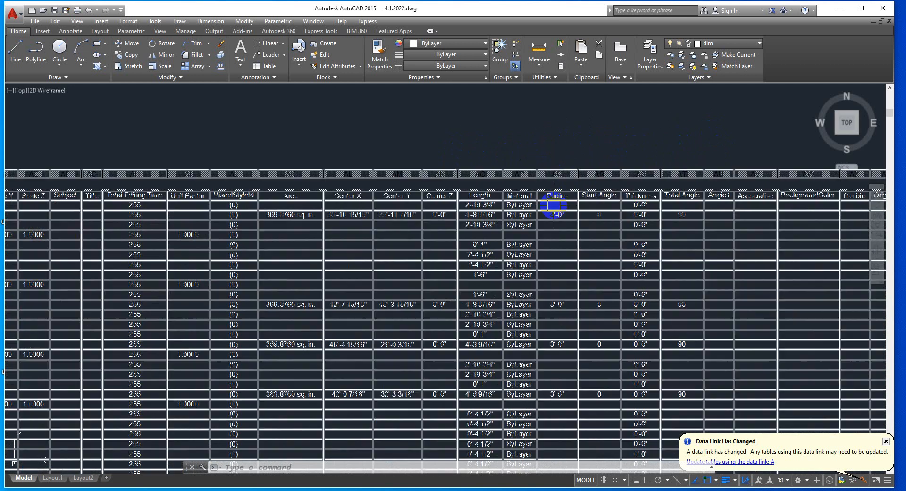
scroll(690, 141, "down", 4)
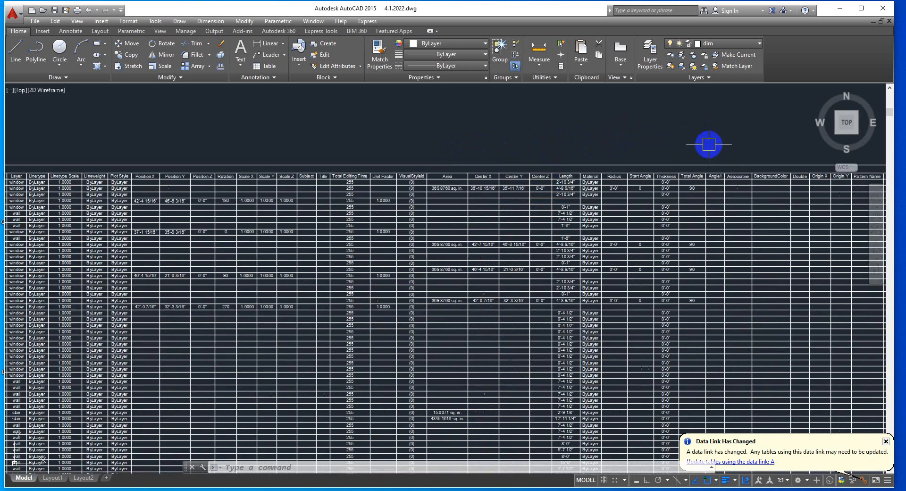
middle_click_drag(730, 146, 554, 165)
scroll(659, 162, "up", 2)
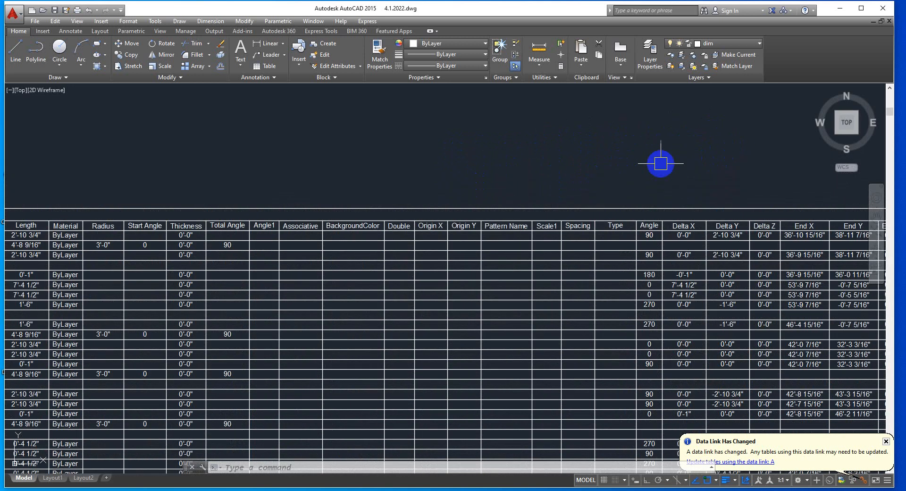
middle_click_drag(659, 162, 465, 150)
Look over the whole extraction table beside the floor plan, including the polyline, multiline and rotated dimension rows at its lower end
scroll(564, 141, "down", 4)
scroll(675, 165, "down", 3)
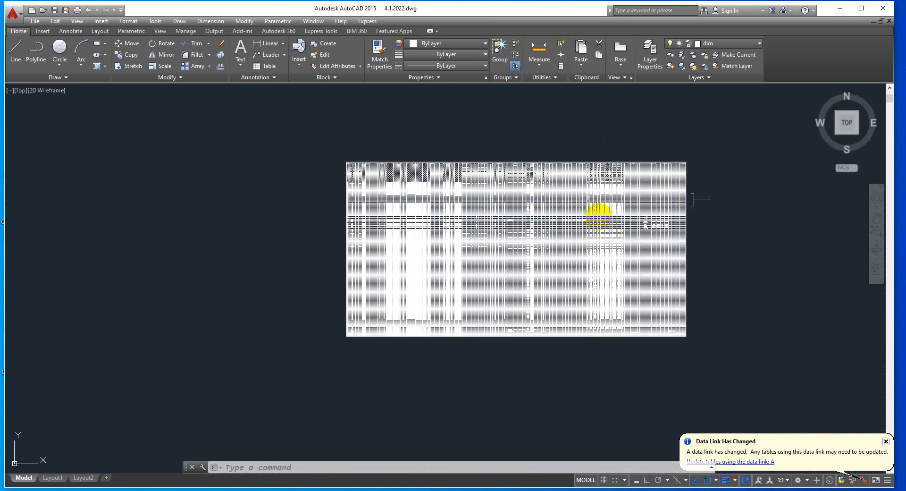
scroll(305, 300, "up", 10)
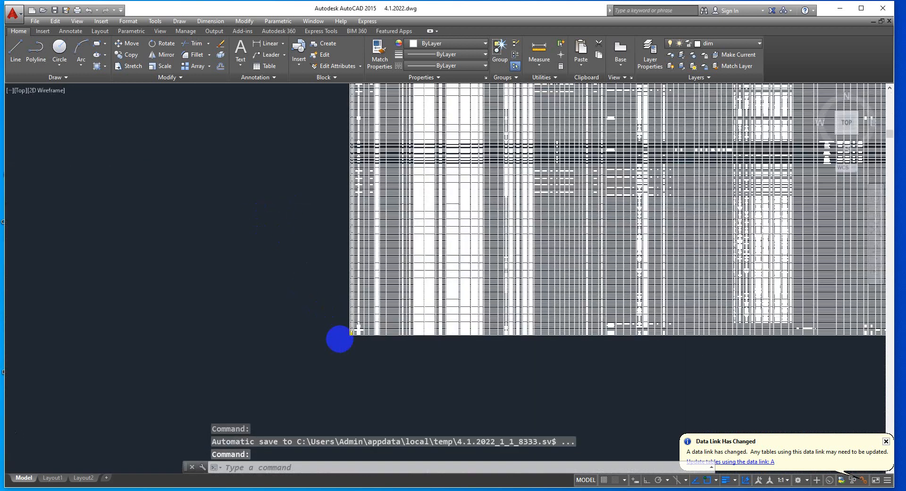
scroll(336, 299, "down", 5)
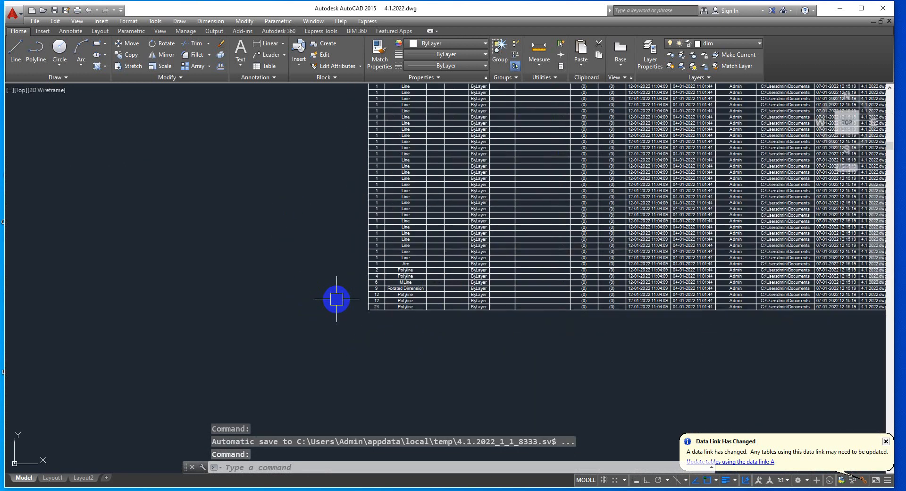
scroll(356, 285, "down", 4)
scroll(671, 277, "down", 5)
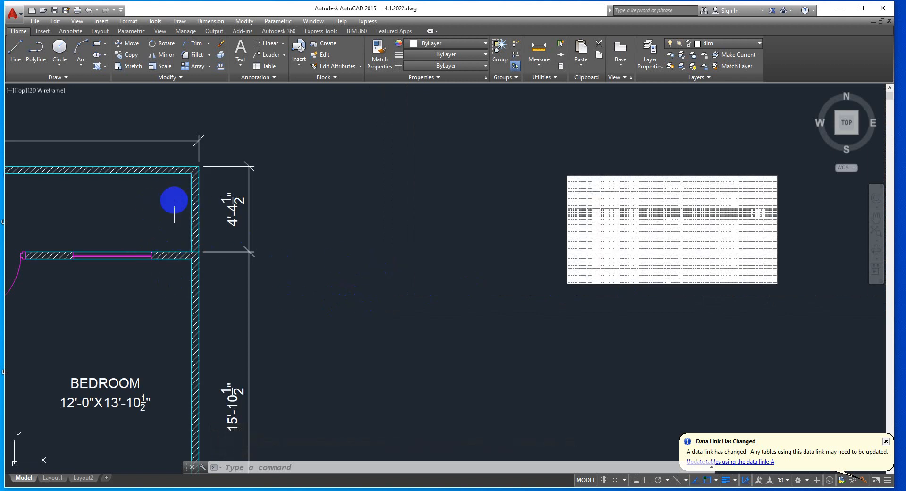
scroll(634, 285, "up", 5)
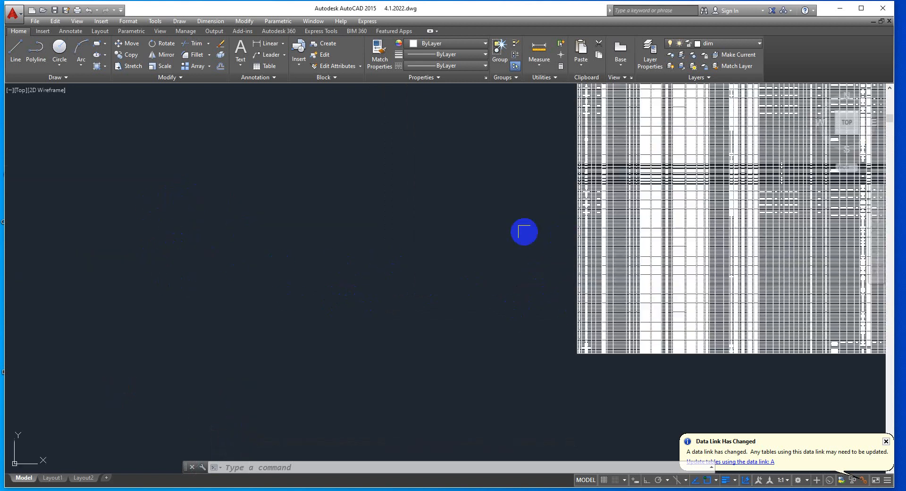
scroll(599, 214, "up", 2)
scroll(495, 236, "up", 2)
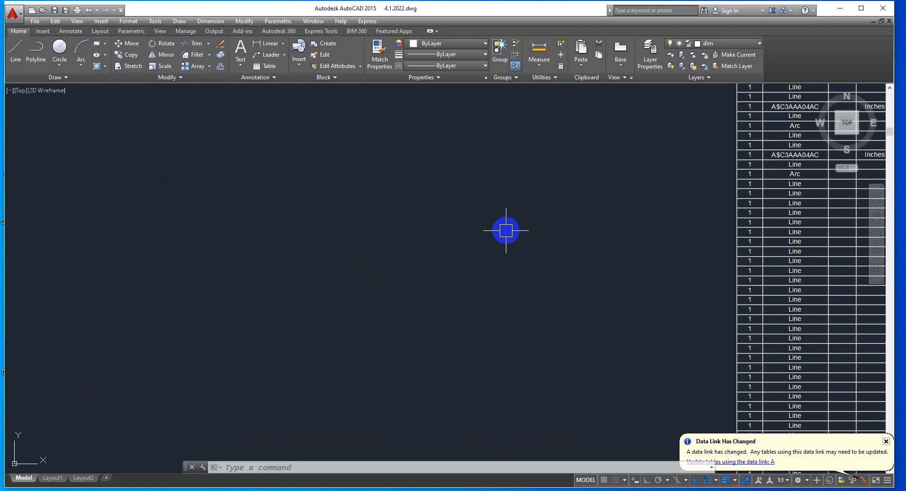
scroll(520, 266, "down", 2)
middle_click_drag(528, 286, 374, 419)
mouse_move(418, 255)
middle_mouse_down()
mouse_move(398, 371)
mouse_move(394, 324)
middle_mouse_up()
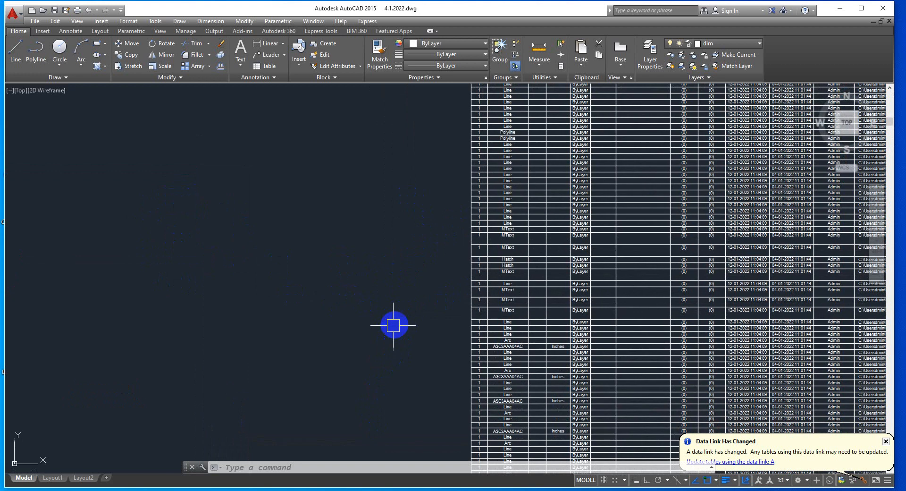
Examine the Count, Name and Color columns of the extraction table, from the first rows down to the MText and Hatch rows
scroll(505, 279, "up", 3)
scroll(362, 252, "down", 5)
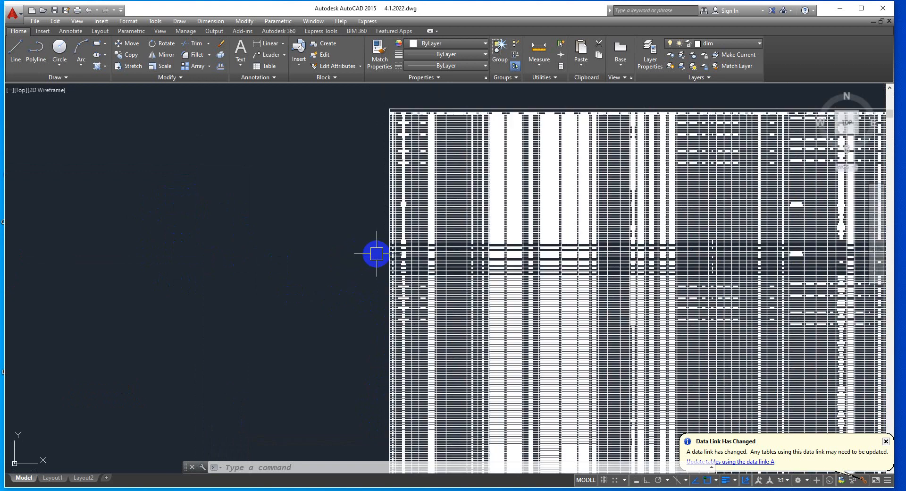
scroll(384, 251, "up", 2)
scroll(447, 253, "down", 2)
scroll(395, 258, "up", 2)
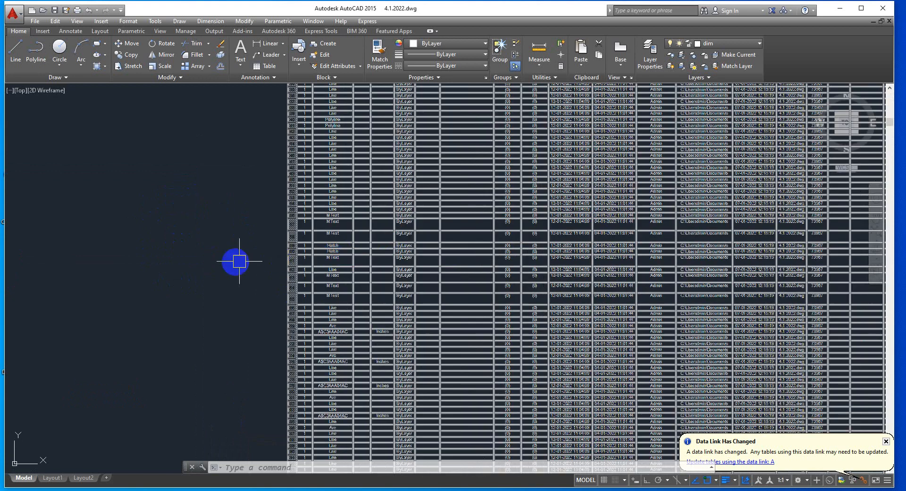
scroll(123, 255, "down", 1)
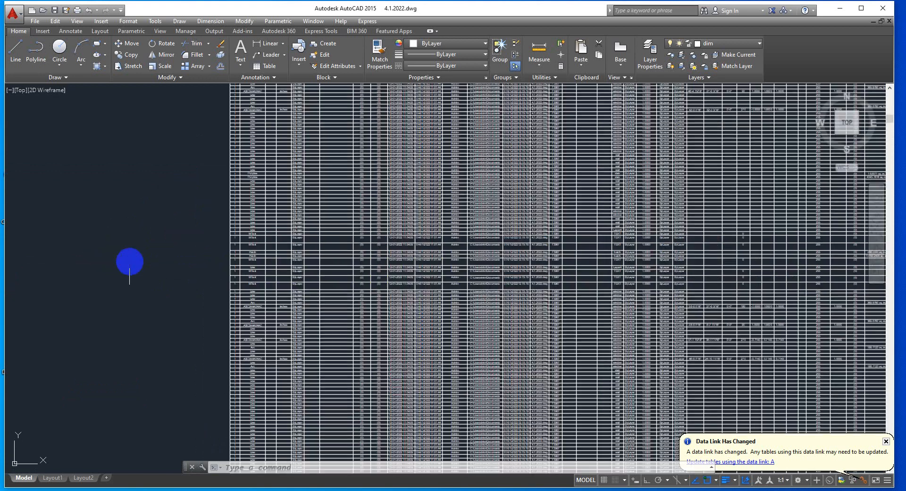
scroll(135, 306, "down", 2)
scroll(307, 208, "up", 6)
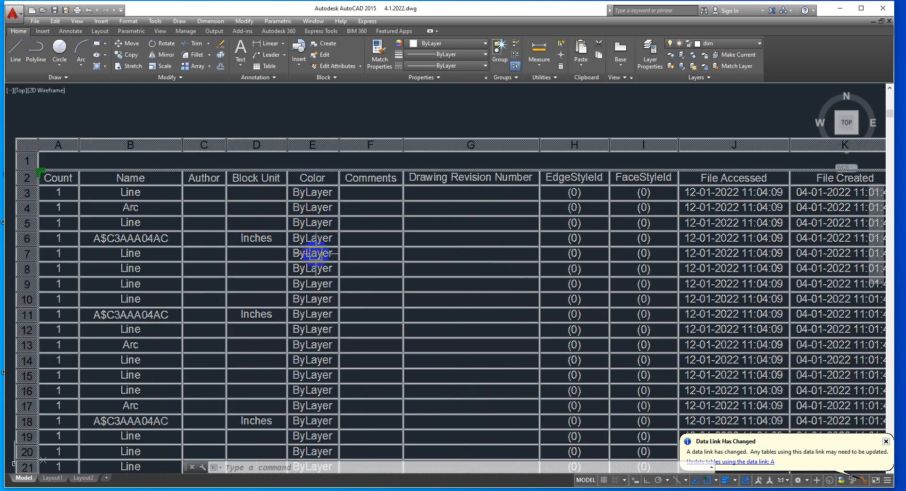
scroll(315, 254, "down", 2)
scroll(82, 344, "down", 2)
middle_click_drag(84, 348, 329, 212)
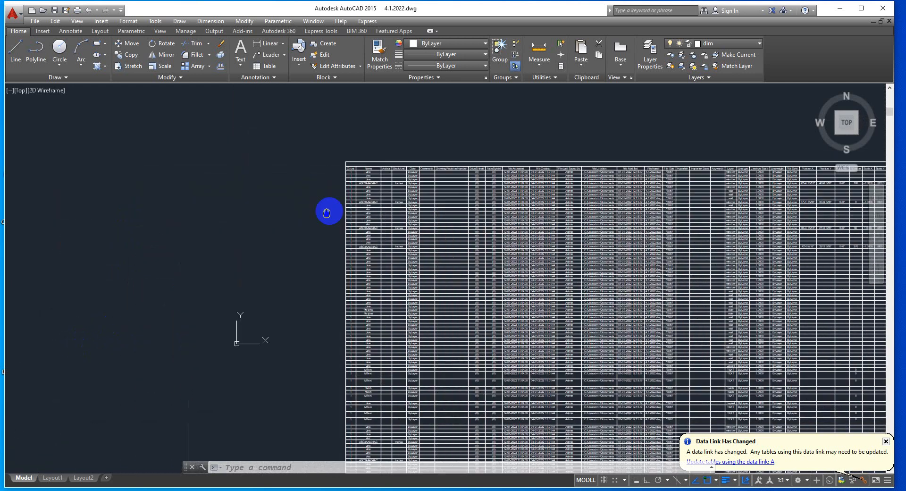
scroll(398, 257, "up", 2)
scroll(366, 310, "up", 4)
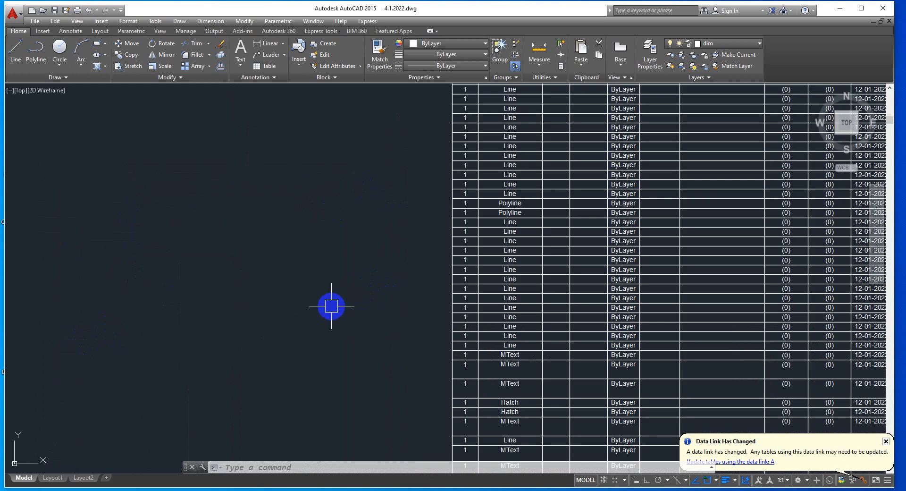
left_click(467, 378)
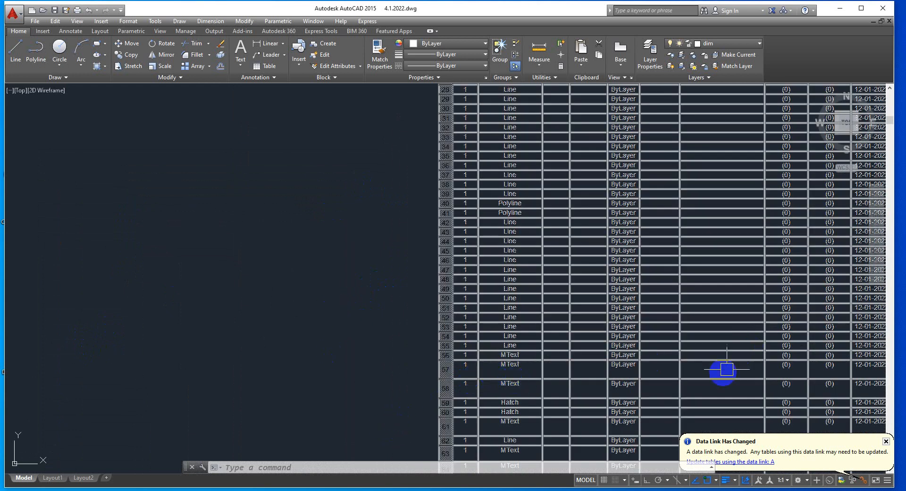
key("Escape")
scroll(190, 277, "down", 7)
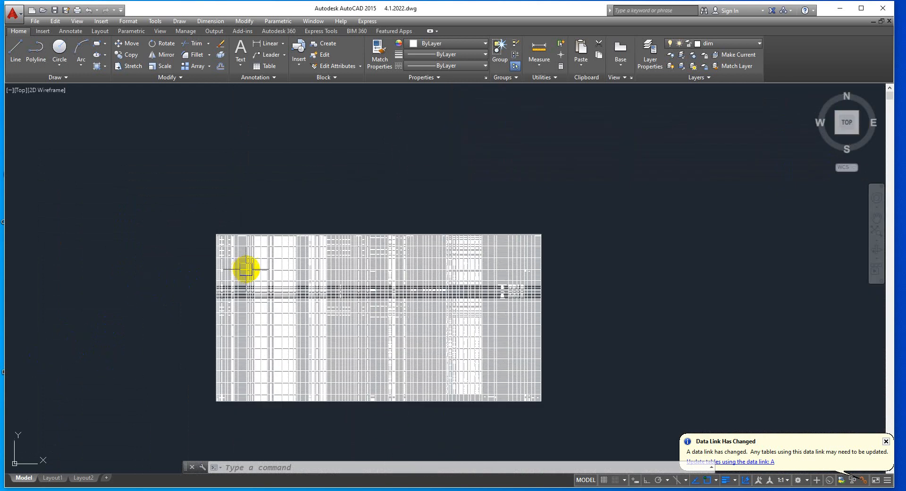
Select the dimensions on the right, left and upper sides of the floor plan and set their colour to Red
mouse_move(103, 239)
middle_mouse_down()
mouse_move(121, 212)
mouse_move(453, 103)
middle_mouse_up()
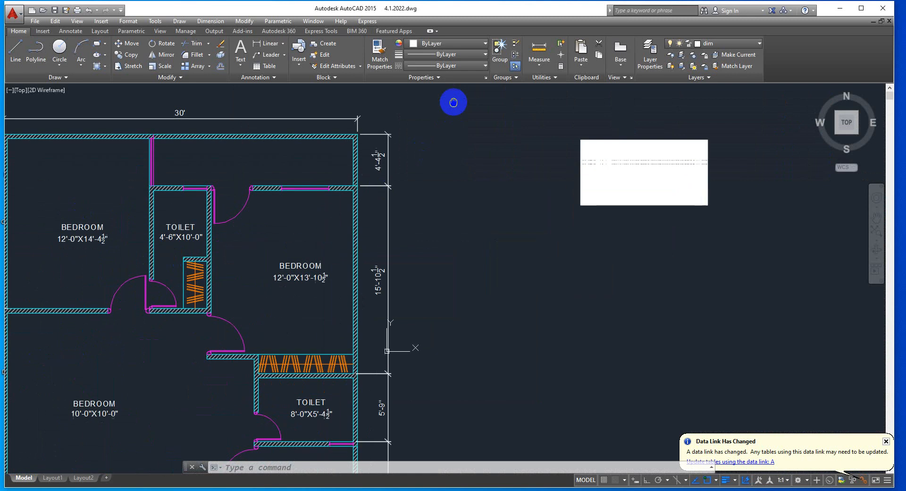
left_click(412, 112)
left_click(365, 446)
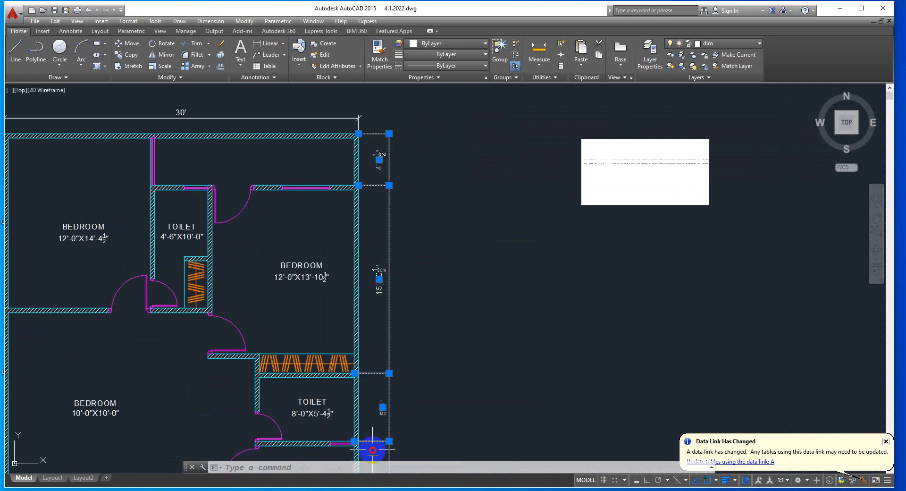
scroll(415, 308, "down", 5)
scroll(410, 383, "up", 2)
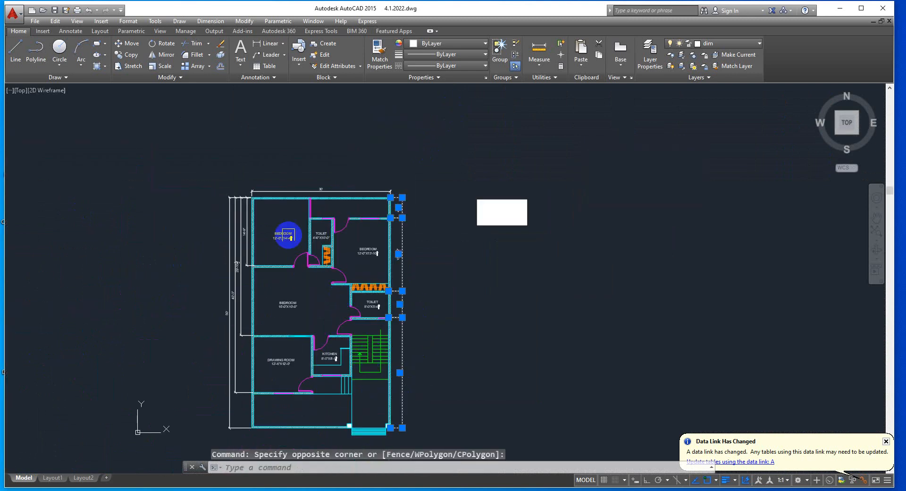
left_click(248, 172)
left_click(192, 328)
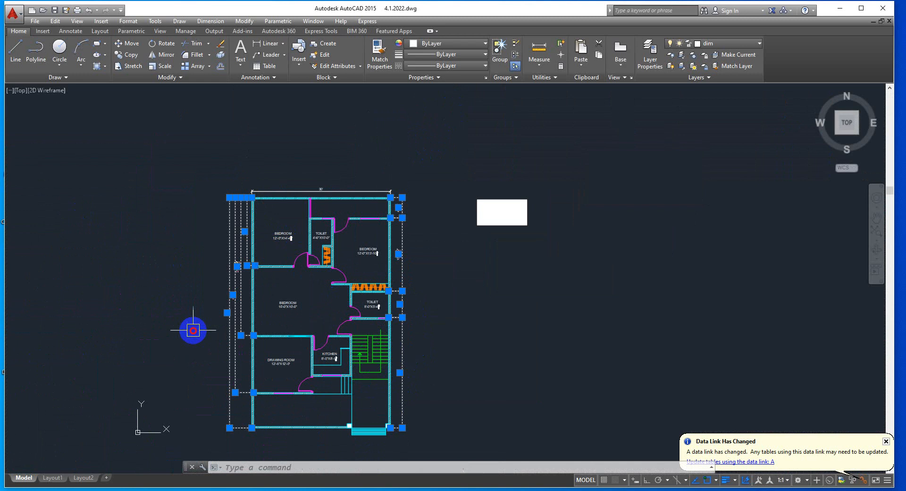
left_click(290, 185)
left_click(446, 43)
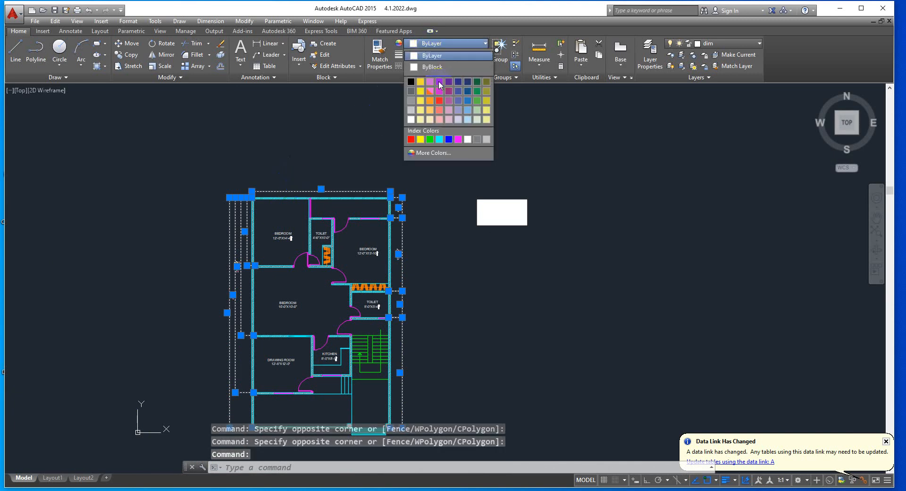
left_click(411, 139)
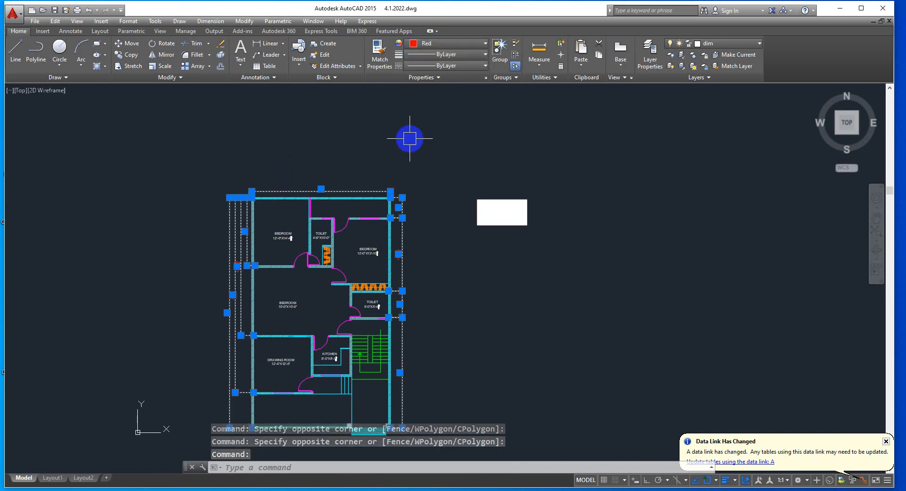
key("Escape")
Examine the extraction table's Name and Color columns down to the polyline, multiline and rotated dimension rows, then clear any selection
scroll(484, 216, "up", 4)
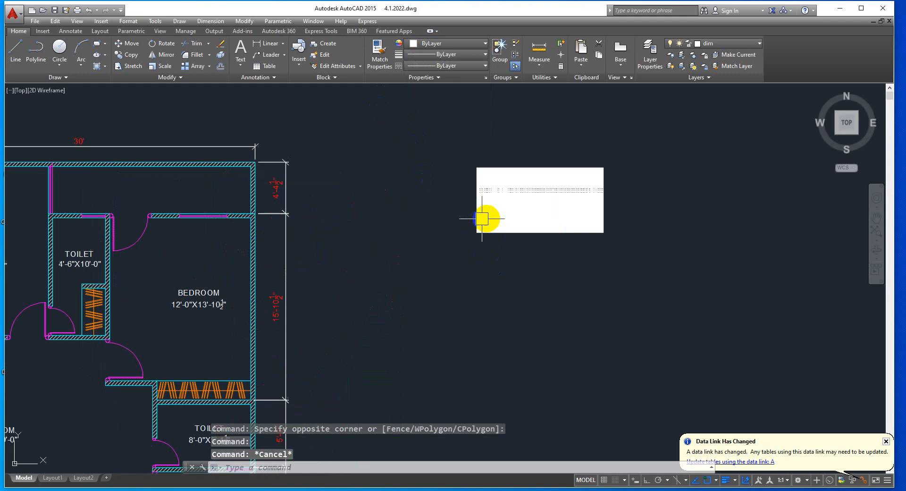
scroll(497, 219, "up", 4)
scroll(415, 196, "up", 6)
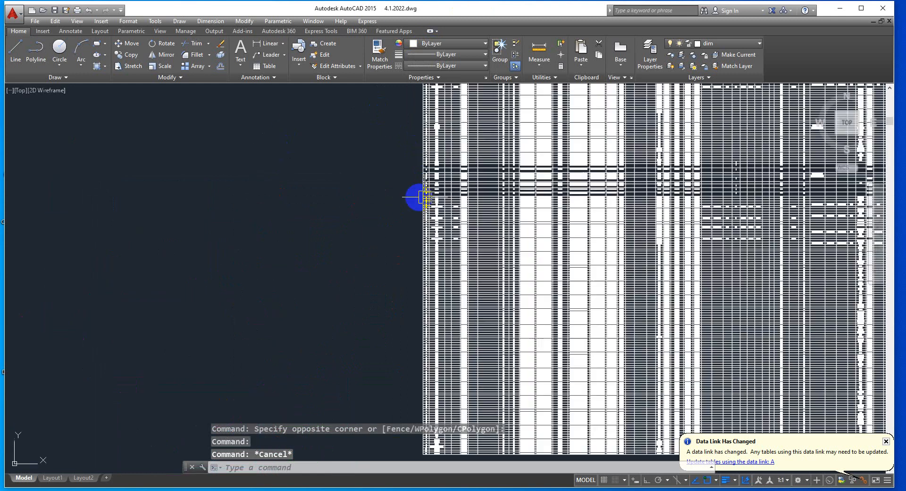
scroll(363, 202, "down", 4)
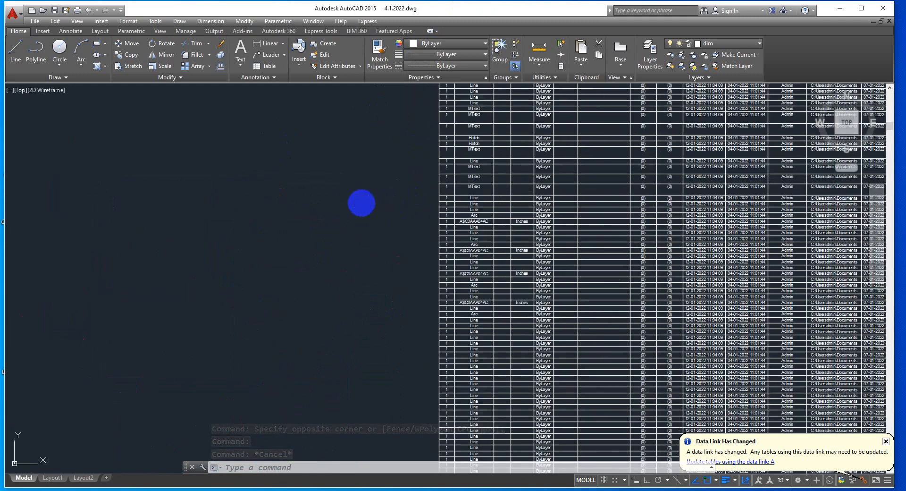
scroll(379, 180, "up", 4)
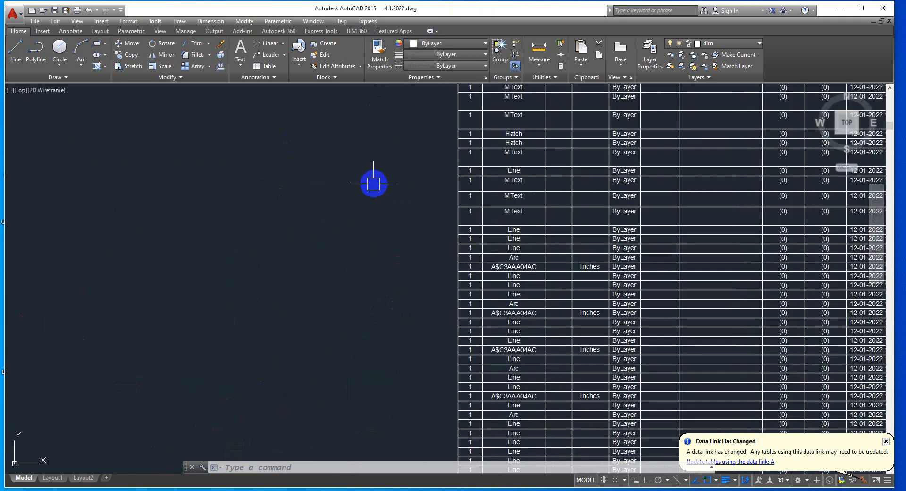
scroll(368, 186, "down", 8)
scroll(343, 354, "up", 6)
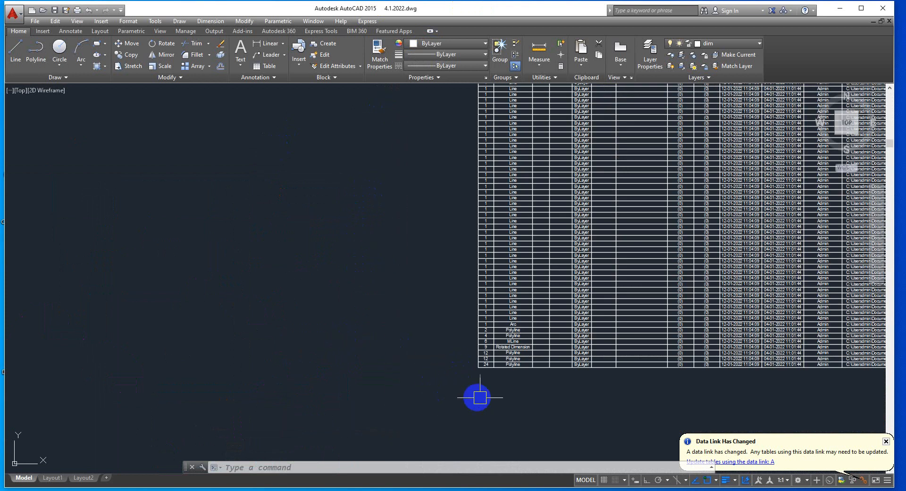
scroll(511, 393, "up", 2)
scroll(511, 393, "down", 5)
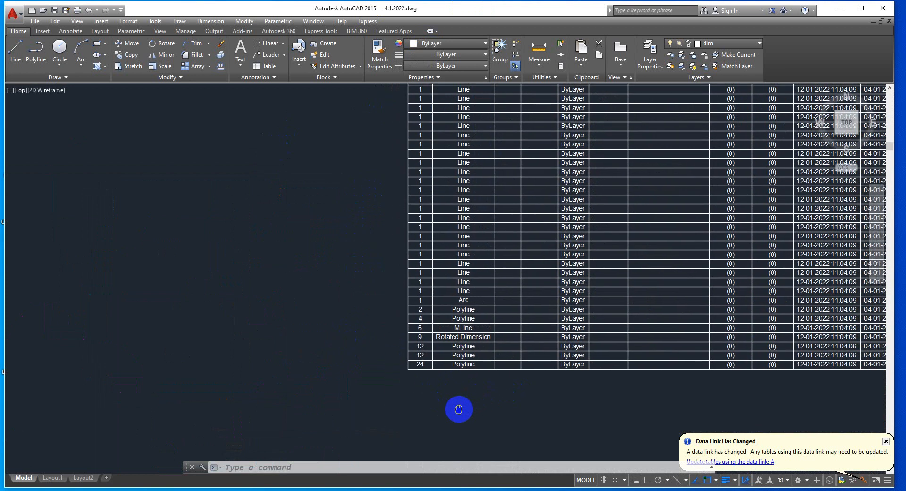
left_click(415, 384)
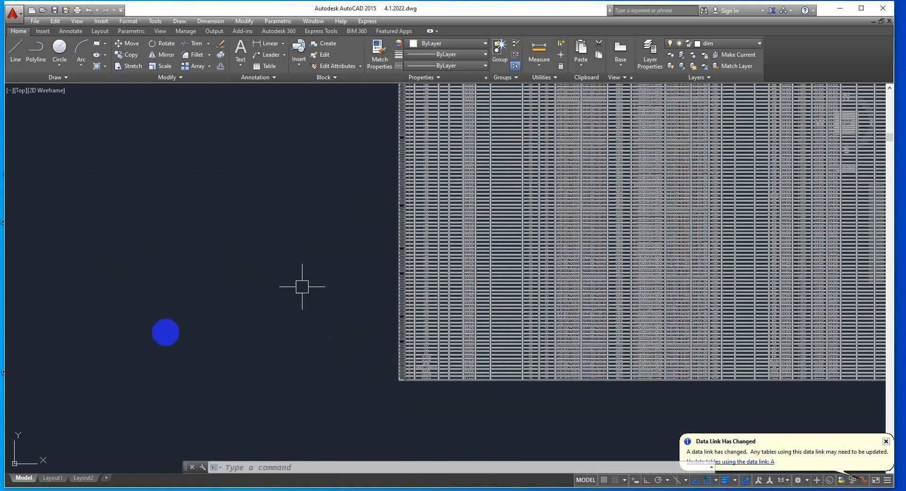
key("Escape")
Update all data links in the drawing so the extraction table picks up the changed dimension colours
scroll(168, 288, "down", 4)
scroll(370, 377, "down", 2)
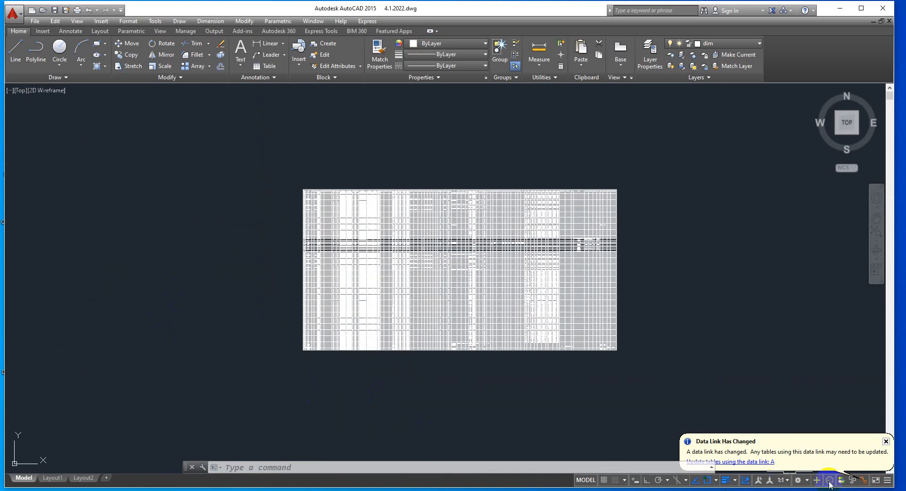
right_click(865, 483)
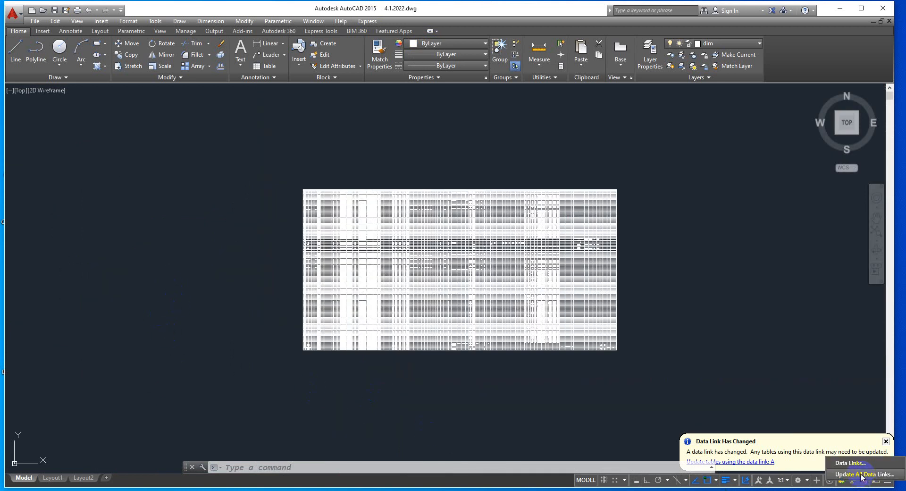
left_click(862, 474)
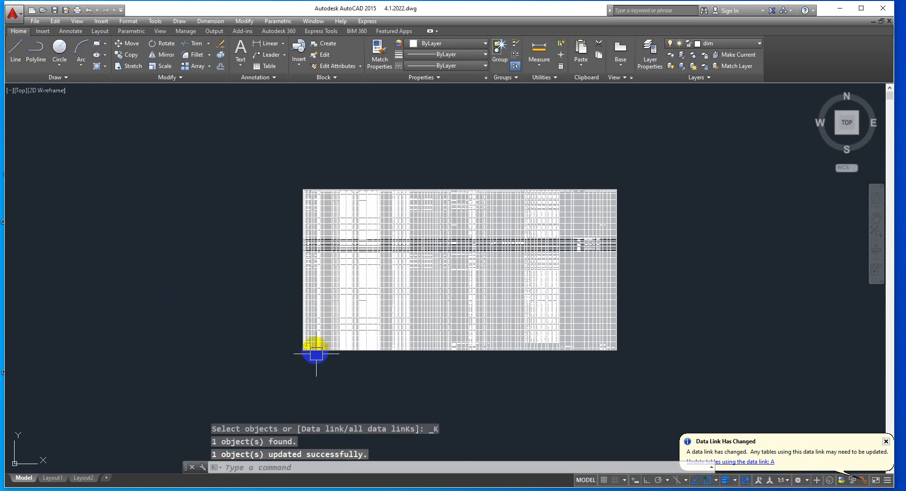
Examine the updated extraction table down to its last rows and check the Color entry of the Rotated Dimension row
scroll(305, 261, "up", 6)
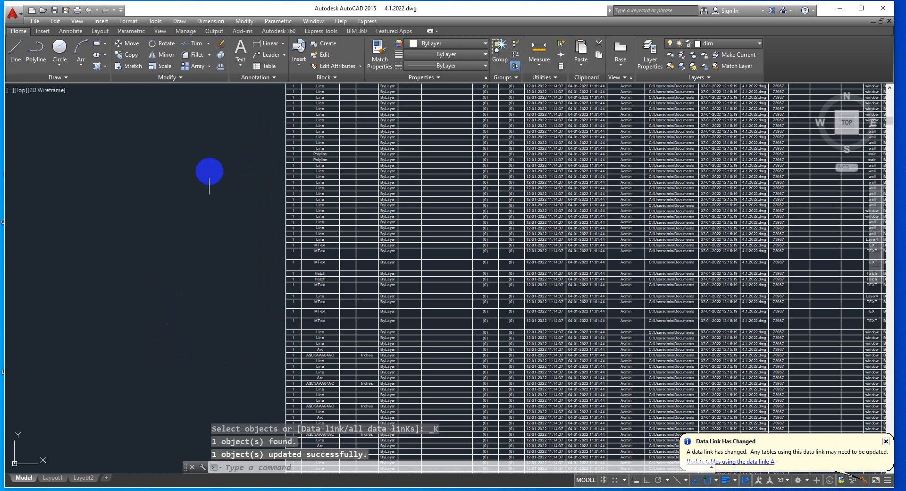
scroll(217, 260, "down", 2)
middle_click_drag(214, 276, 251, 148)
scroll(196, 277, "up", 2)
middle_click_drag(212, 317, 226, 159)
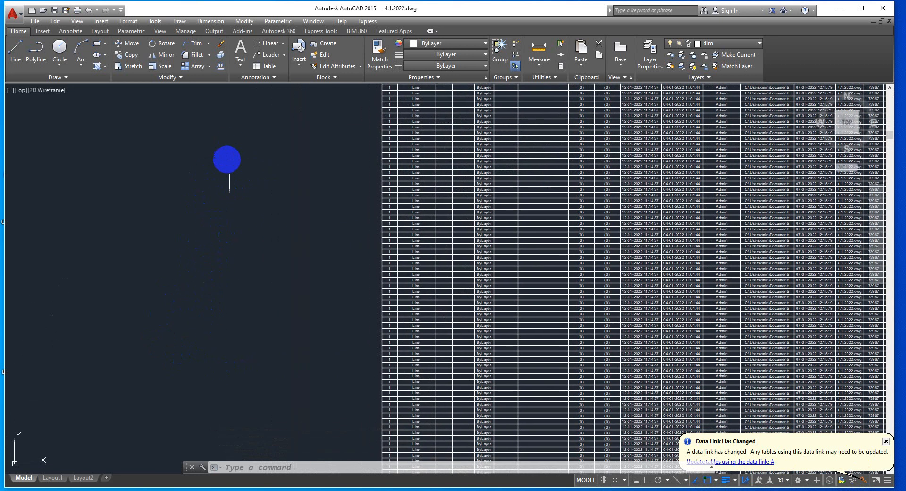
scroll(270, 303, "up", 2)
middle_click_drag(268, 302, 256, 124)
scroll(275, 226, "down", 3)
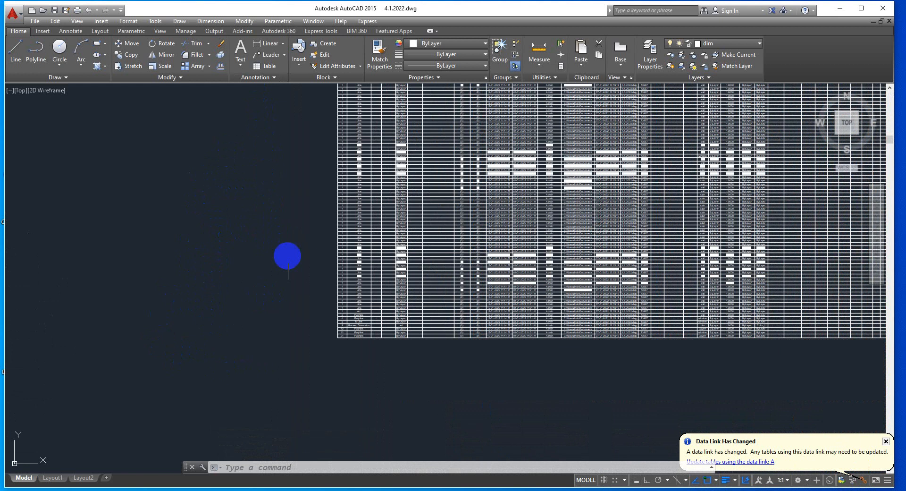
scroll(279, 285, "up", 1)
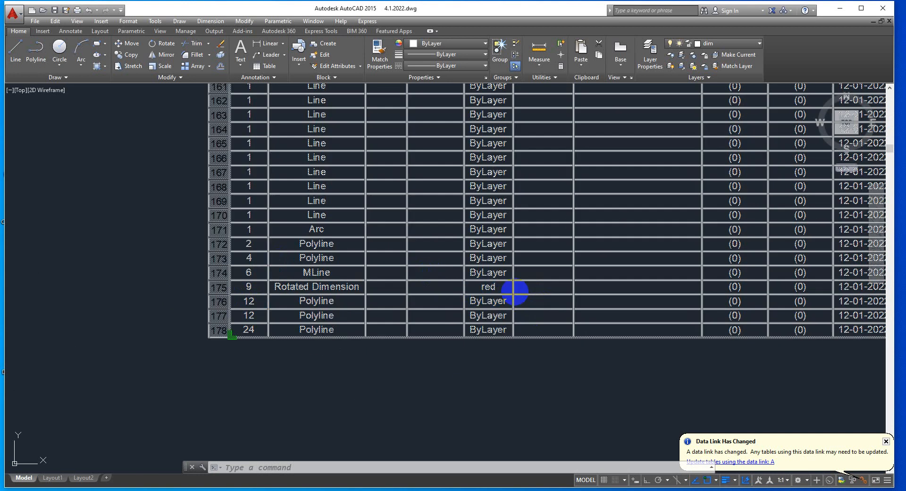
left_click(355, 324)
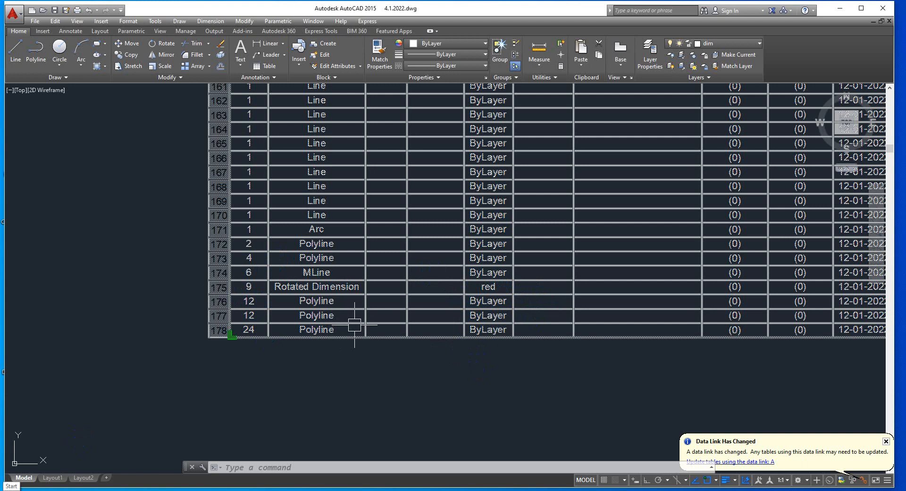
key("Escape")
Select the whole extraction table and erase it from the drawing
scroll(14, 430, "down", 8)
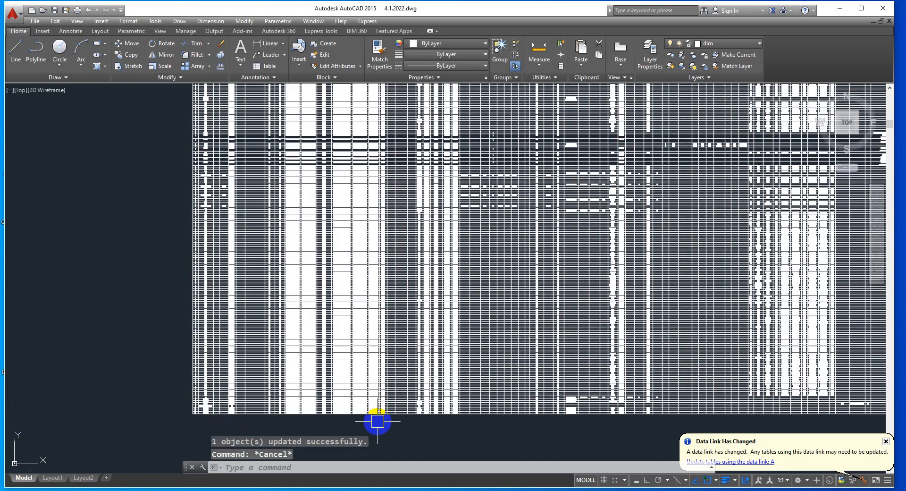
scroll(390, 319, "down", 4)
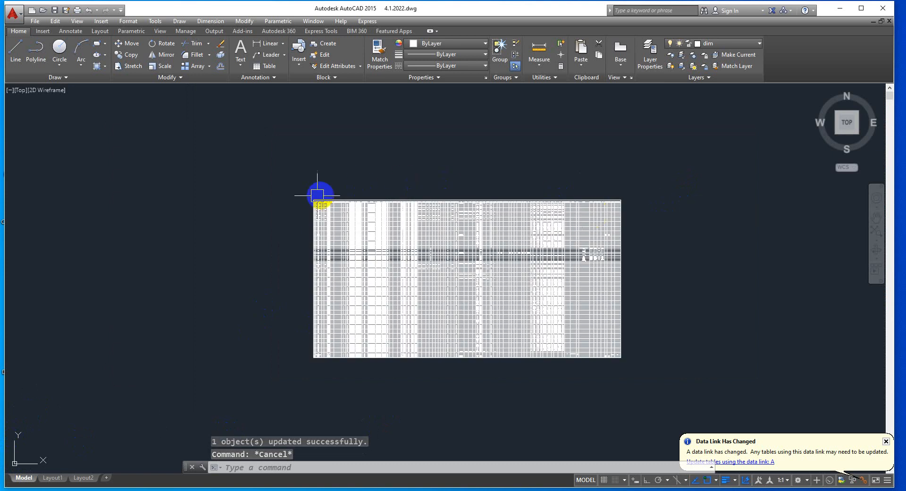
left_click(243, 165)
left_click(656, 391)
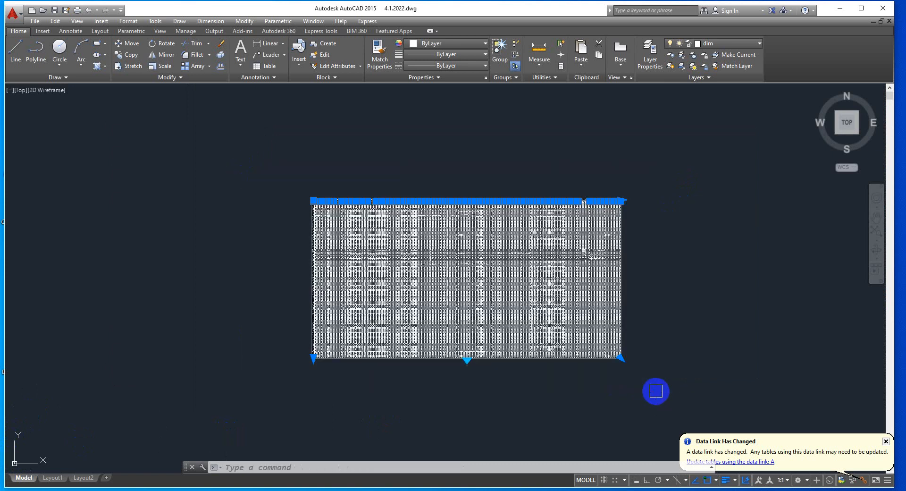
key("Delete")
Look over the floor plan with its recoloured dimensions and switch to the Google Meet call in the browser
scroll(643, 255, "down", 5)
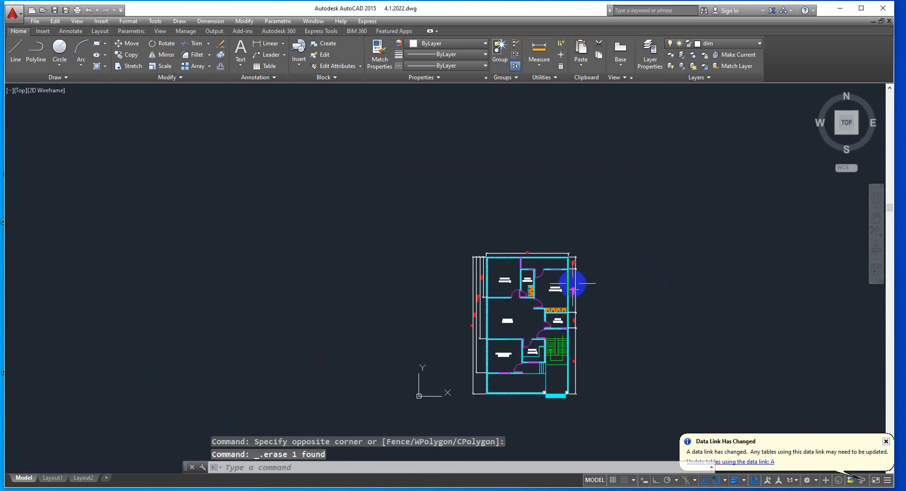
scroll(594, 361, "up", 4)
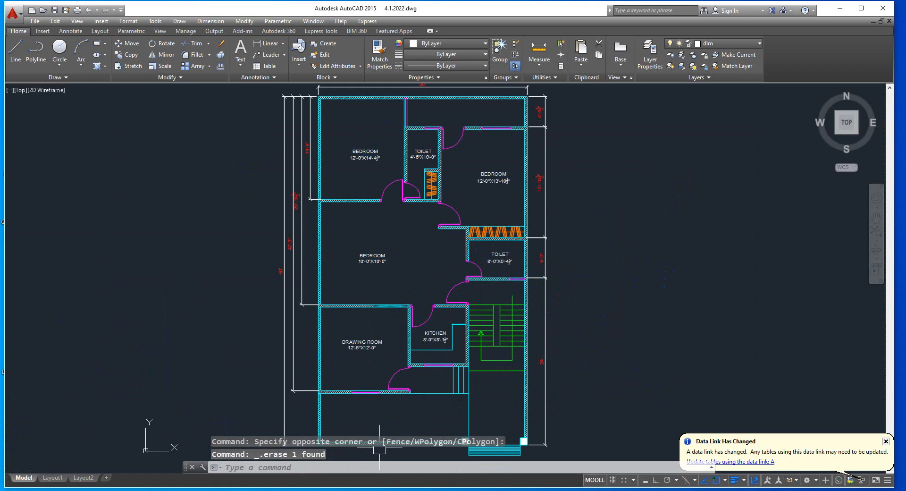
key("alt+Tab")
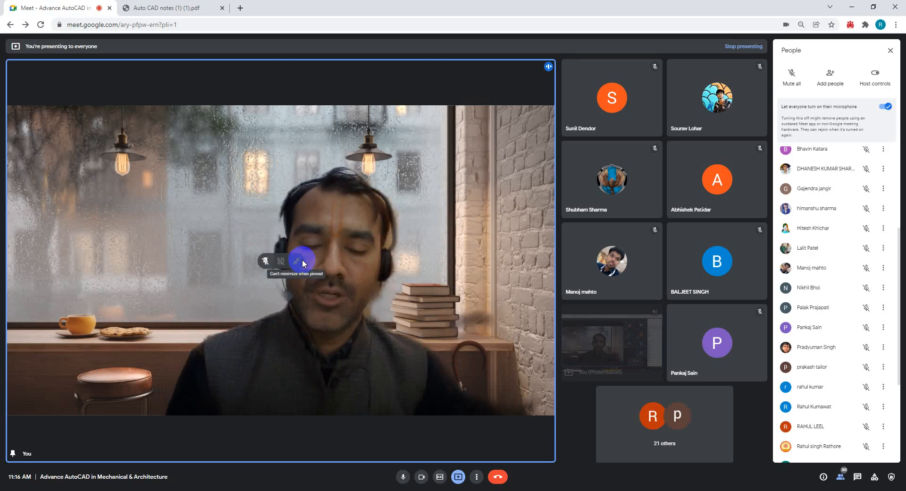